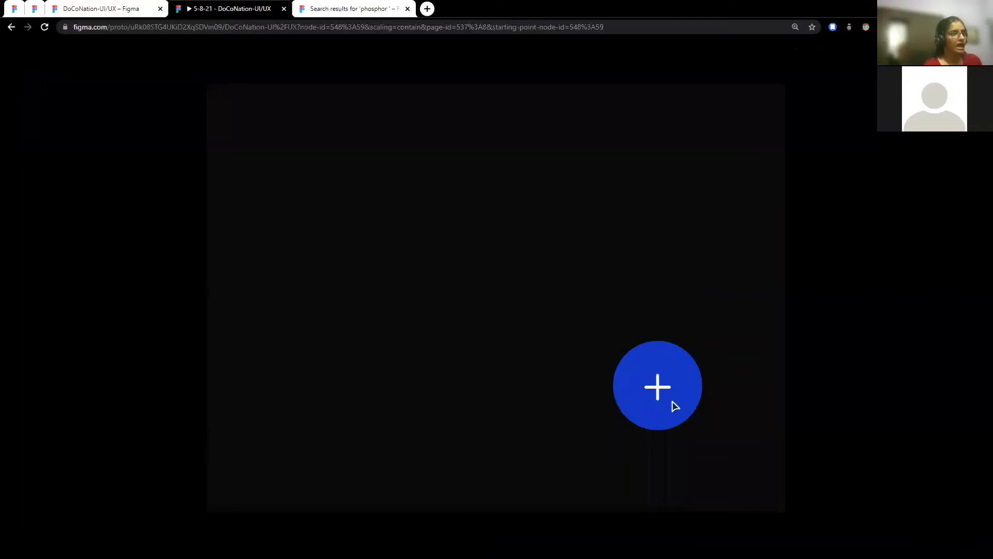
Step: Preview the prototype's plus button expanding into the menu card and collapsing back
left_click(657, 389)
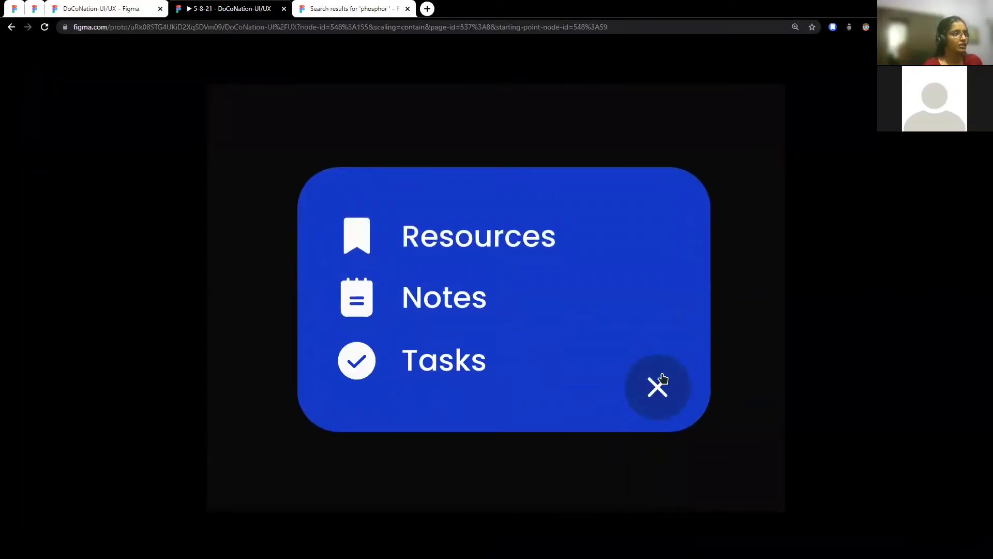
left_click(662, 379)
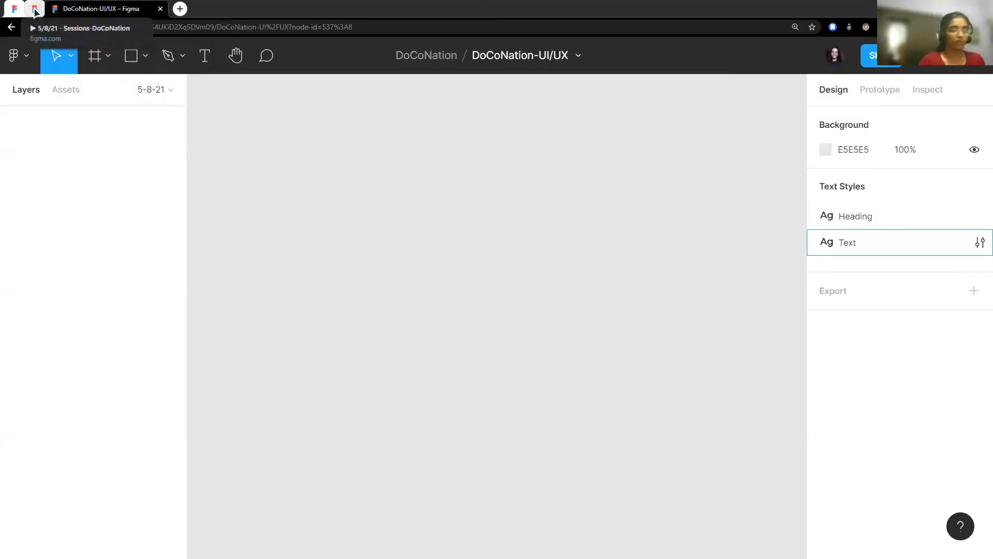
left_click(34, 8)
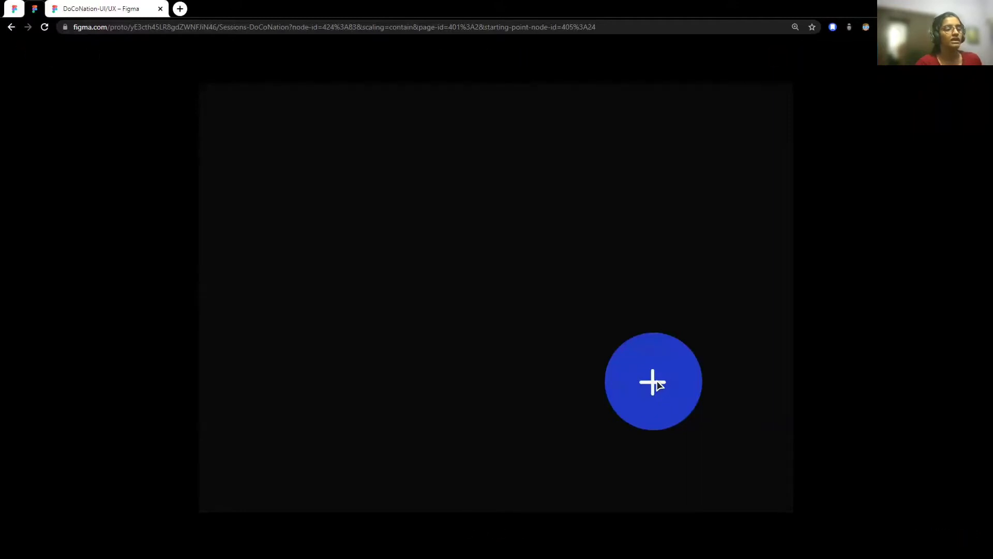
left_click(656, 383)
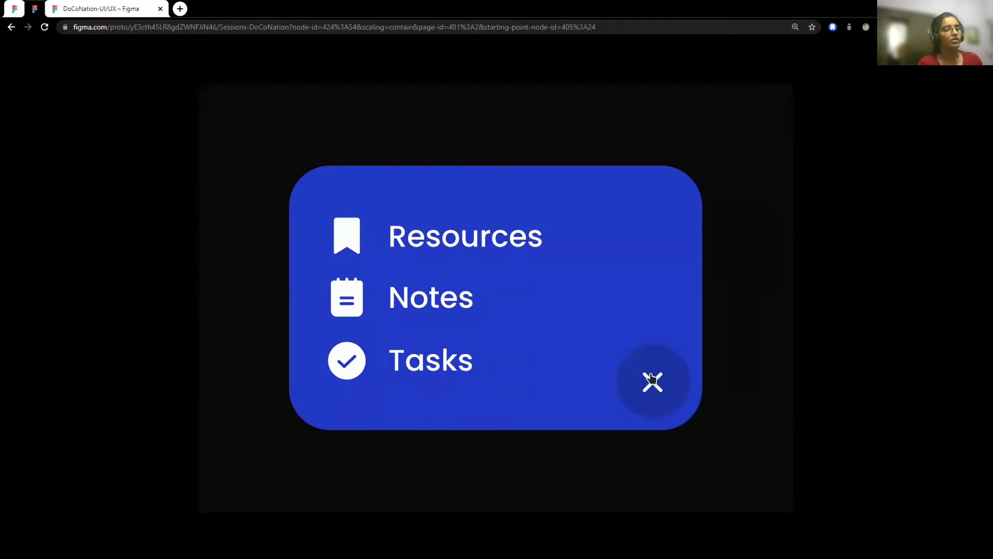
left_click(651, 376)
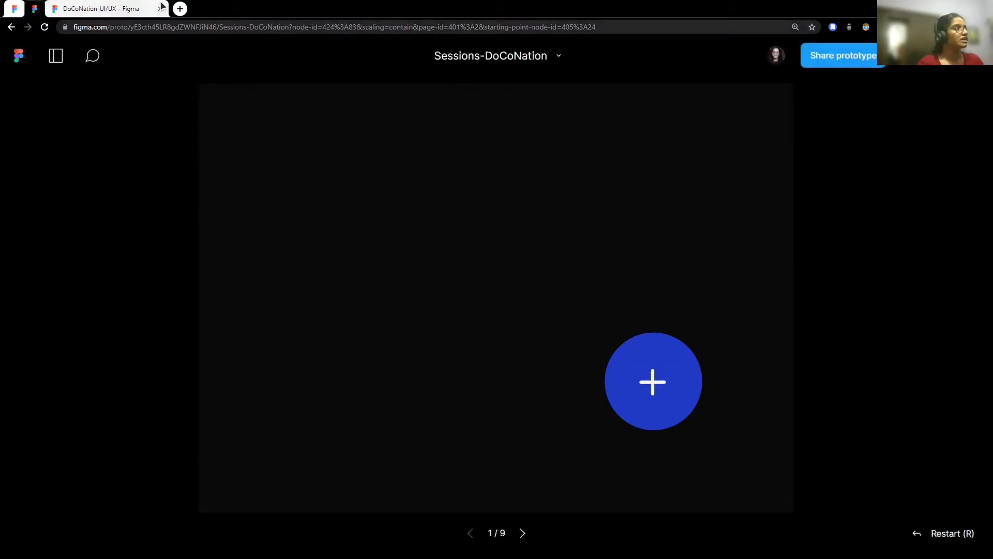
left_click(122, 6)
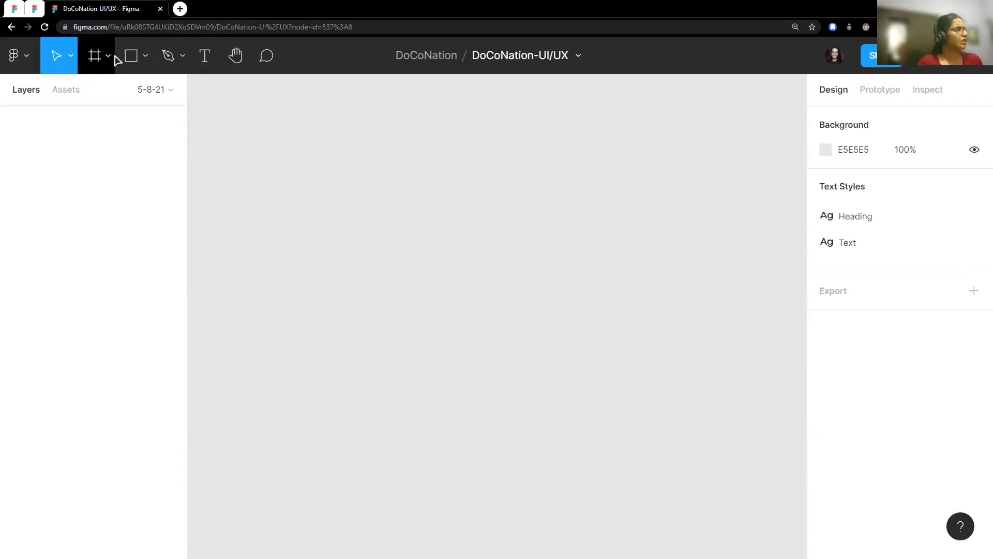
Step: Draw a new frame on the empty page with the Frame tool
left_click(107, 57)
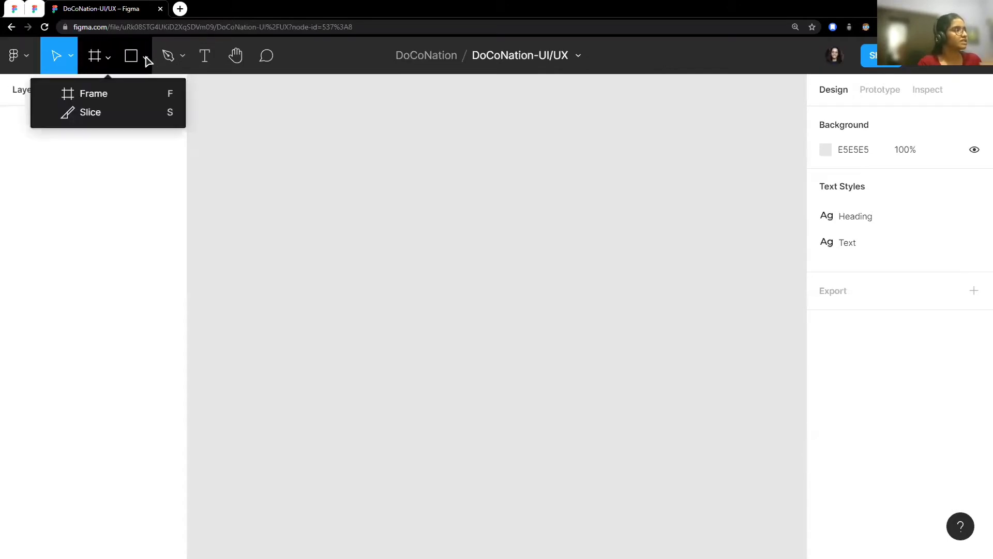
left_click(146, 59)
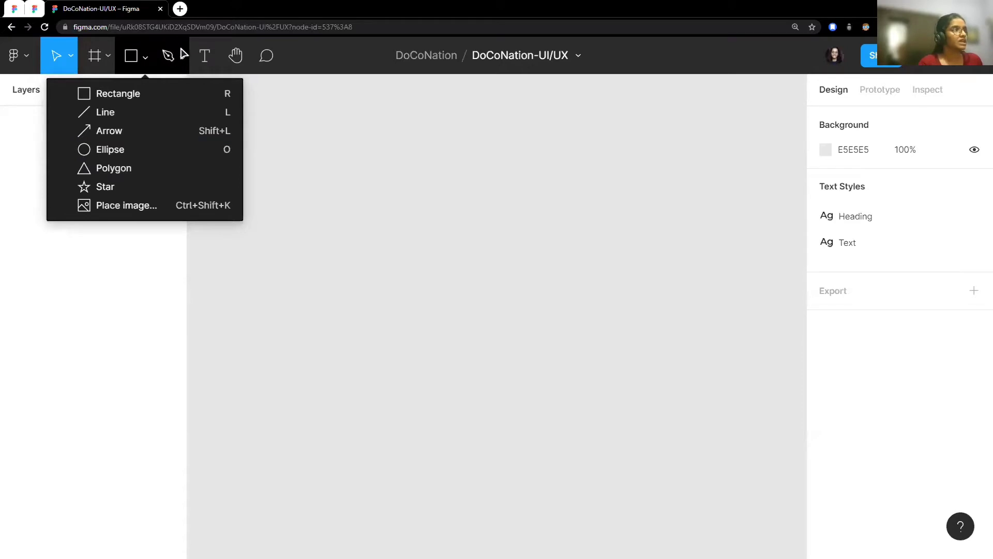
left_click(389, 193)
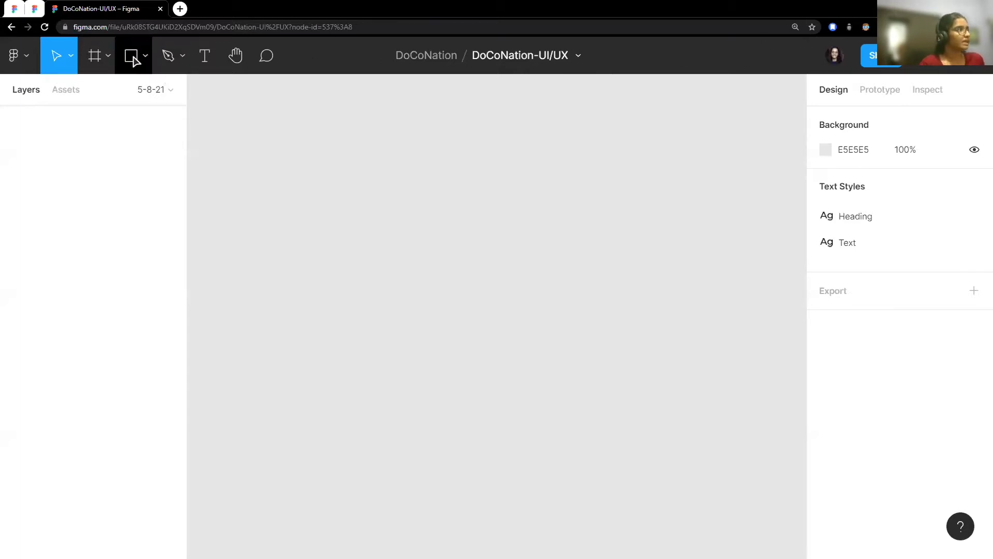
left_click(108, 57)
left_click(119, 95)
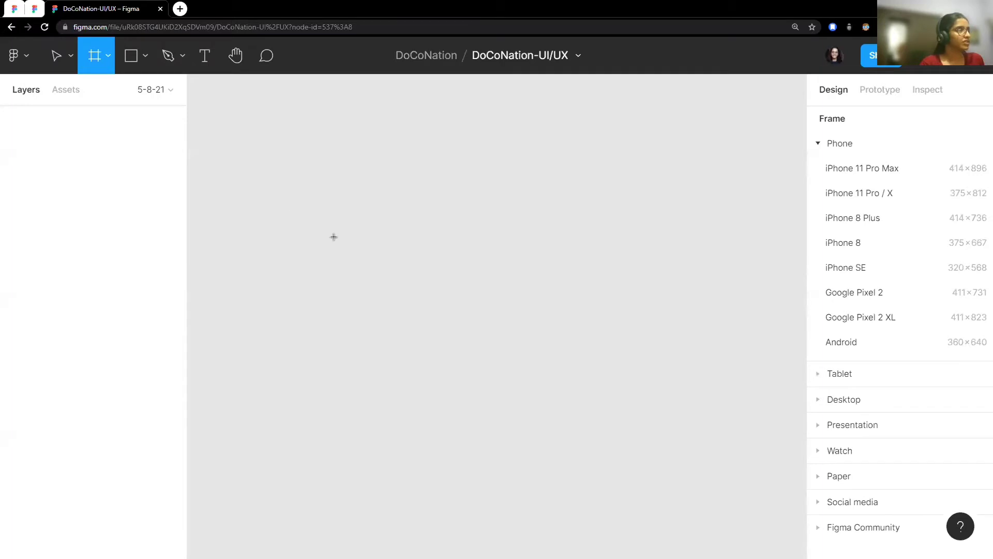
left_click_drag(292, 203, 714, 443)
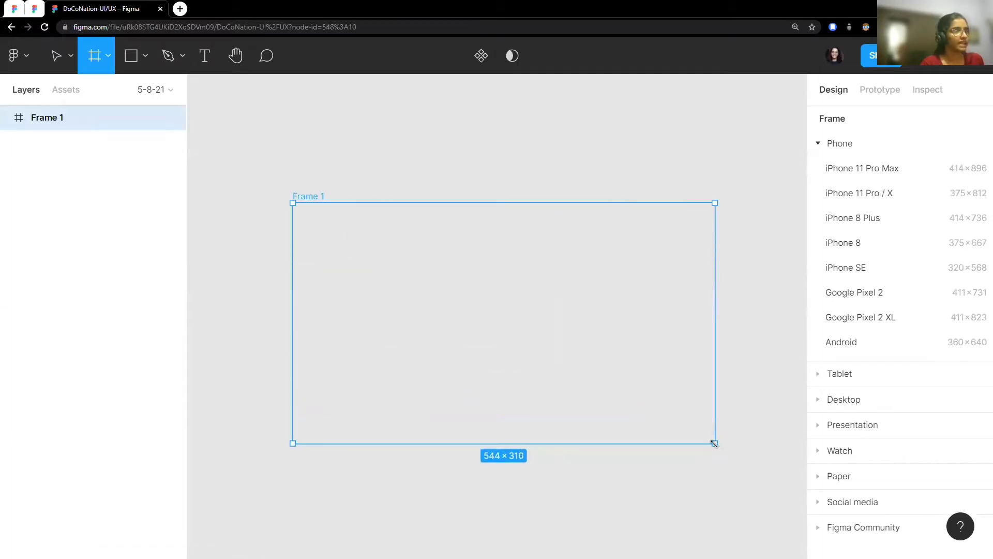
scroll(517, 269, "up", 3, "ctrl")
scroll(455, 264, "down", 3, "ctrl")
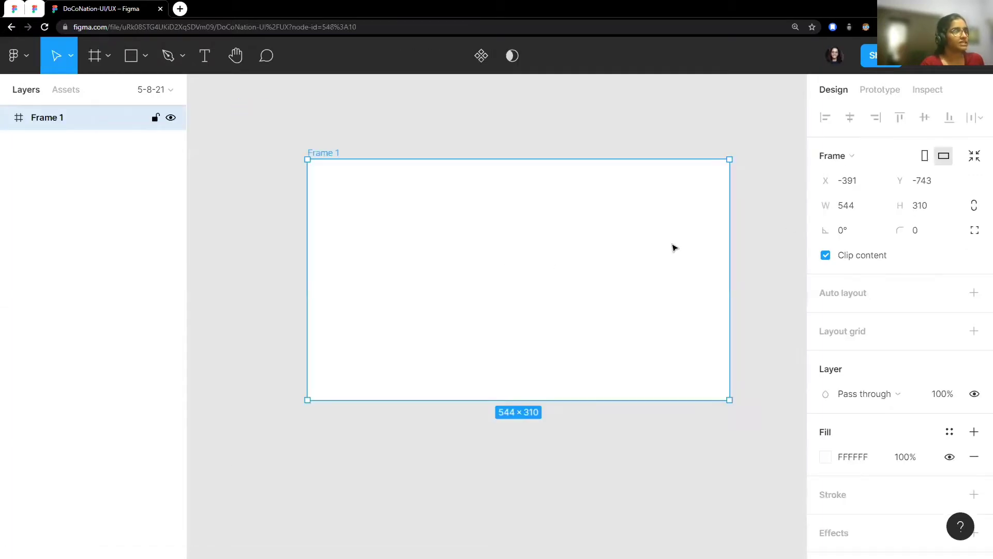
Step: Resize the frame to 350 × 260
left_click(859, 207)
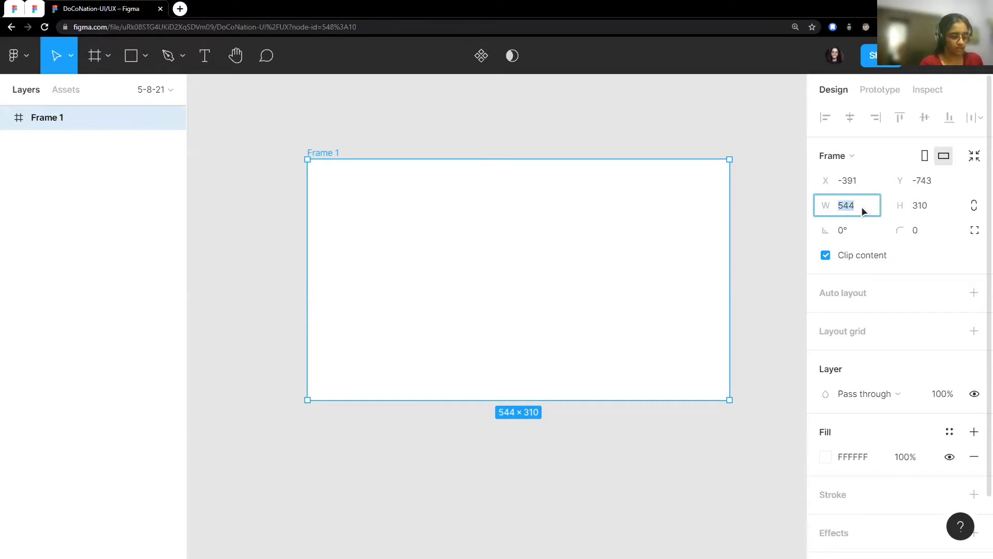
type("350")
key("Return")
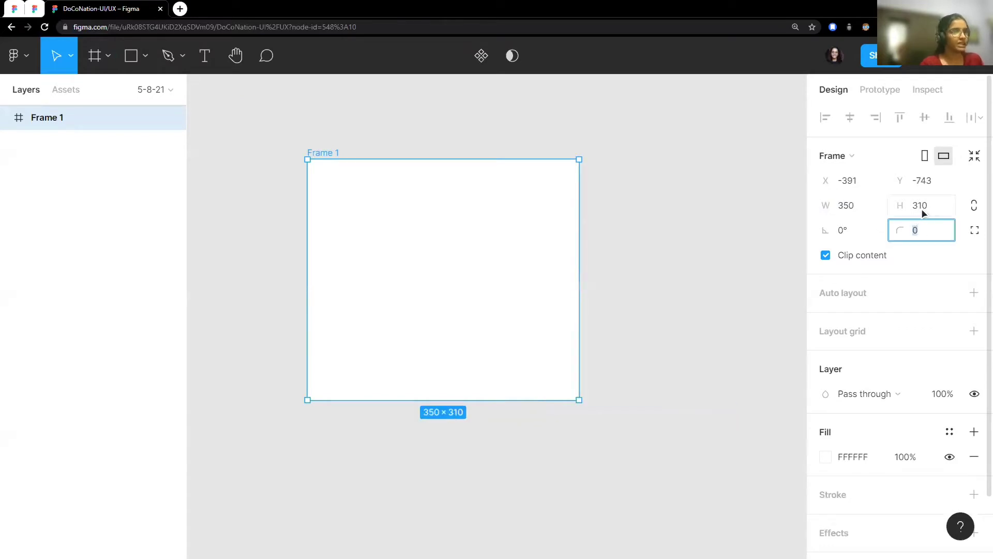
left_click(931, 210)
type("260")
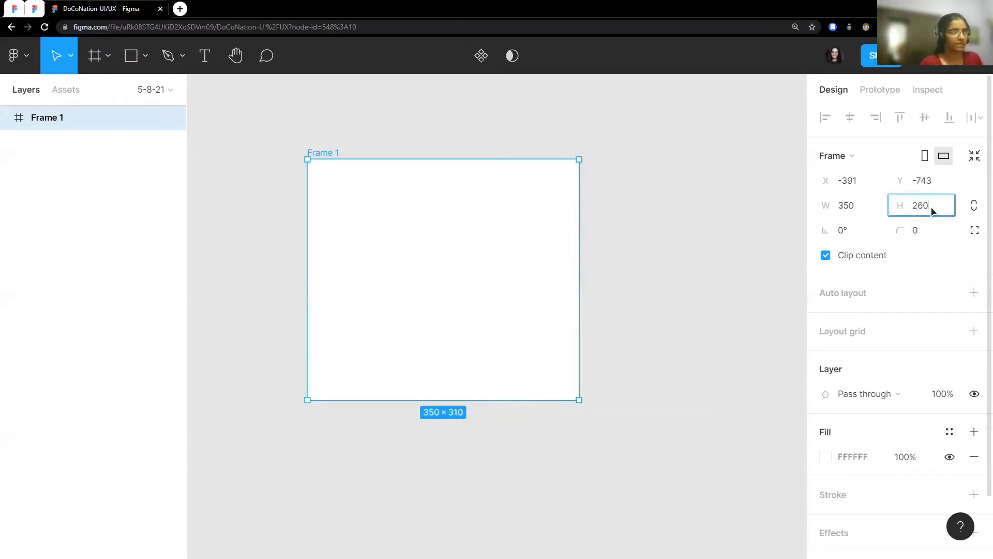
key("Return")
key("Escape")
scroll(418, 201, "up", 3)
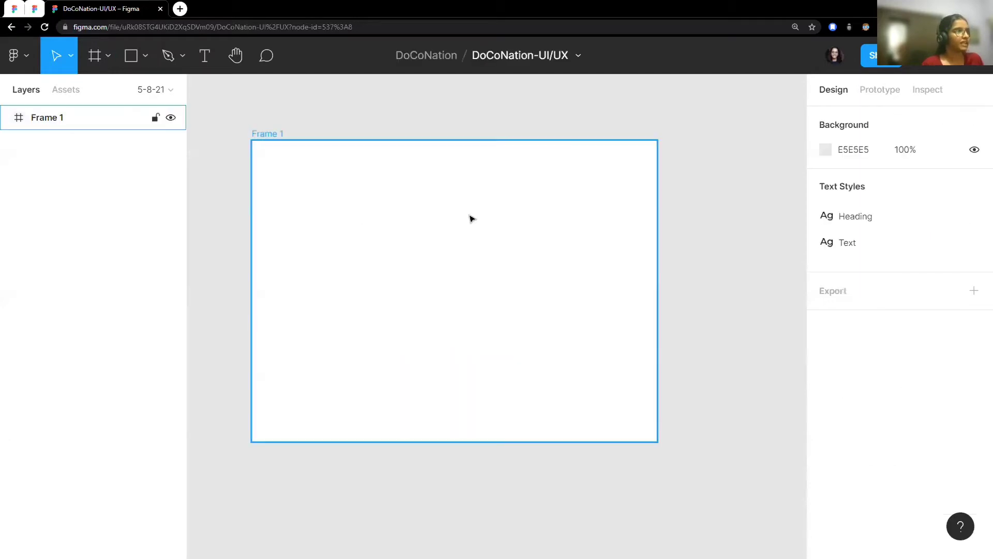
key("Escape")
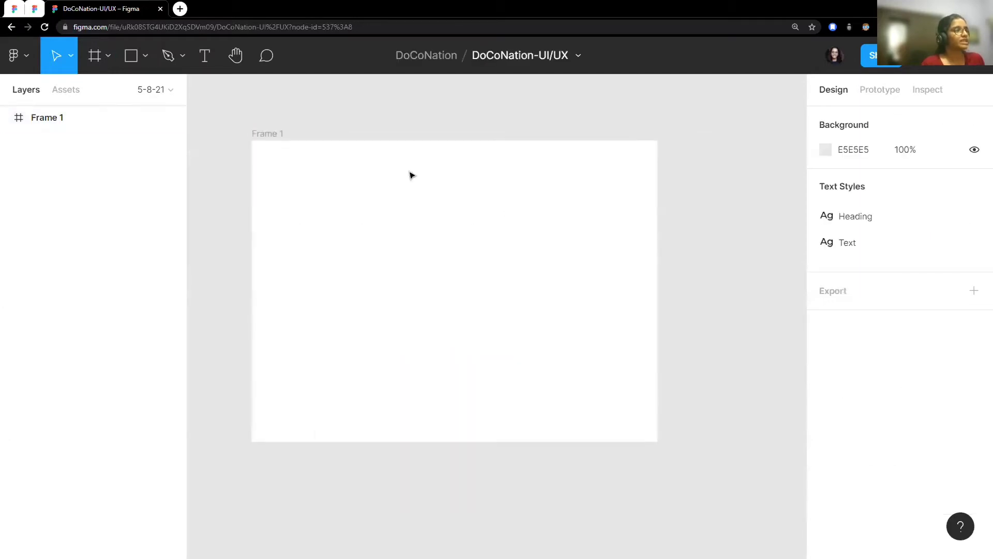
scroll(412, 175, "left", 3)
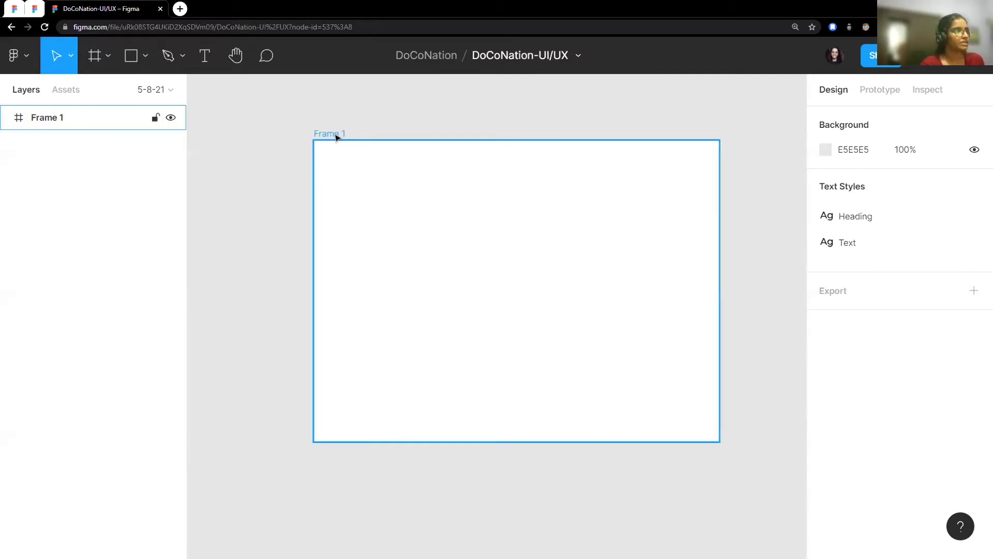
Step: Fill Frame 1 with near-black 0B0B0B
left_click(337, 137)
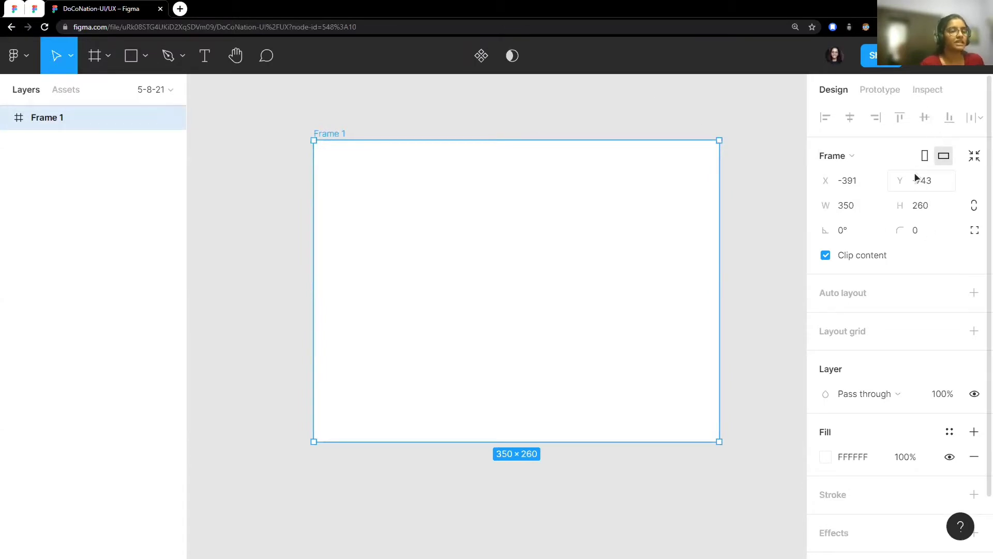
scroll(917, 231, "down", 2)
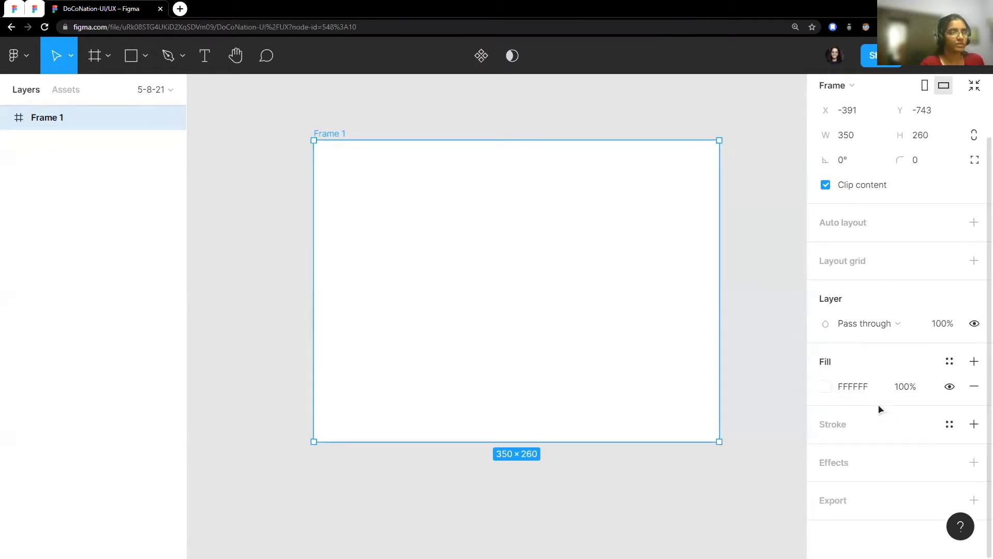
left_click(826, 387)
left_click_drag(720, 271, 560, 358)
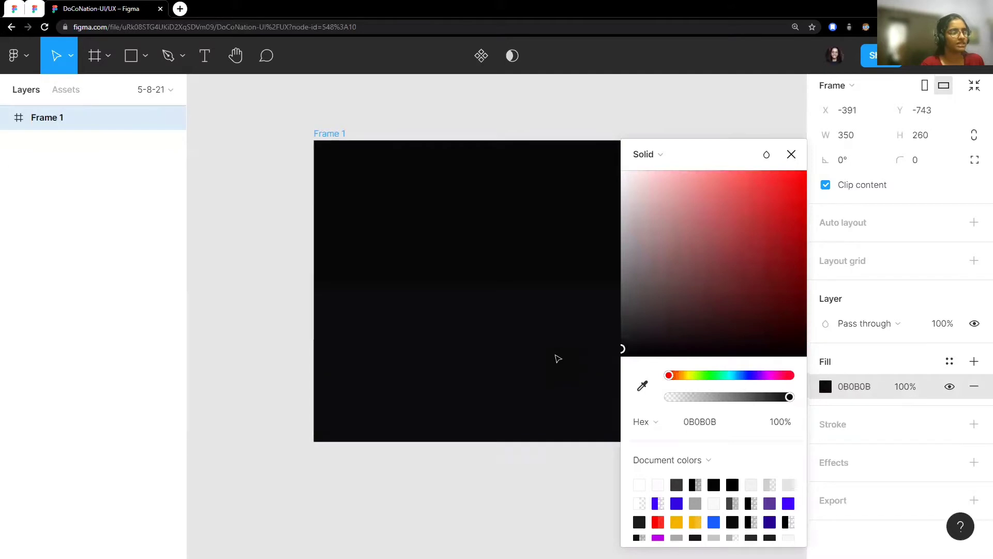
left_click(585, 104)
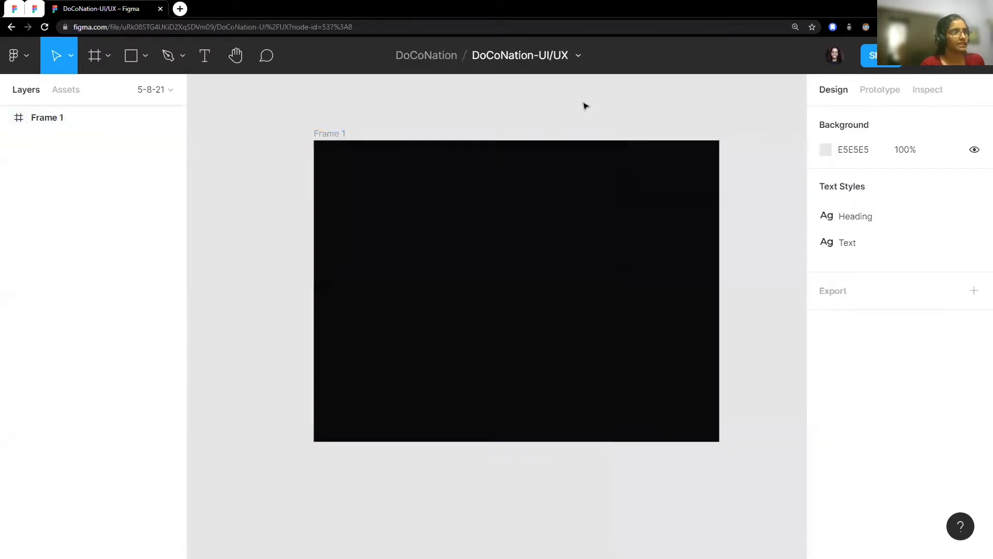
left_click(35, 9)
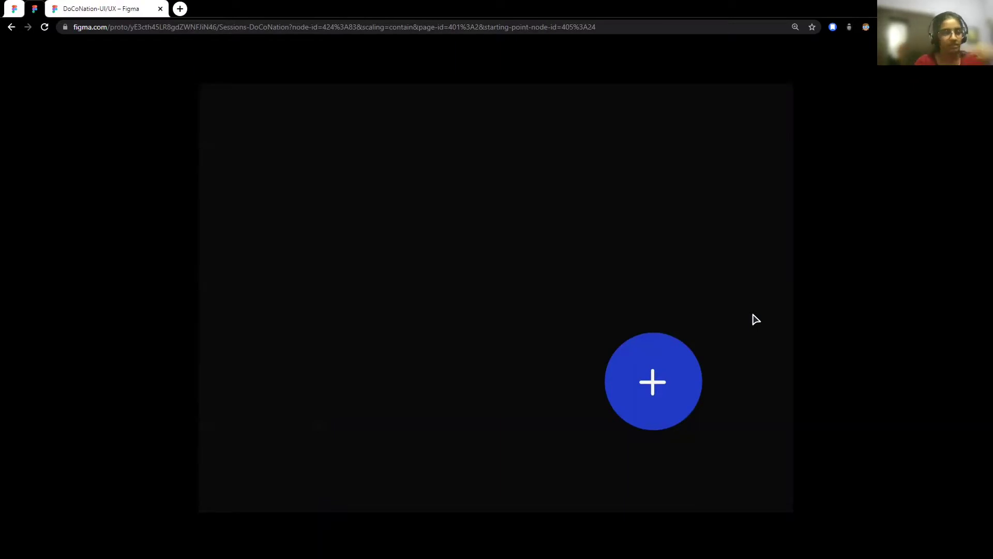
left_click(660, 386)
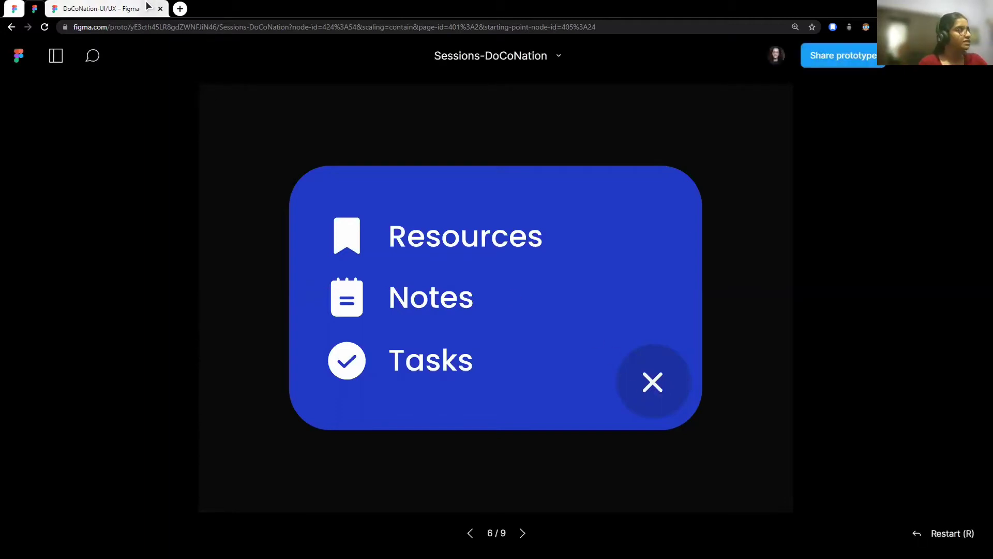
left_click(35, 9)
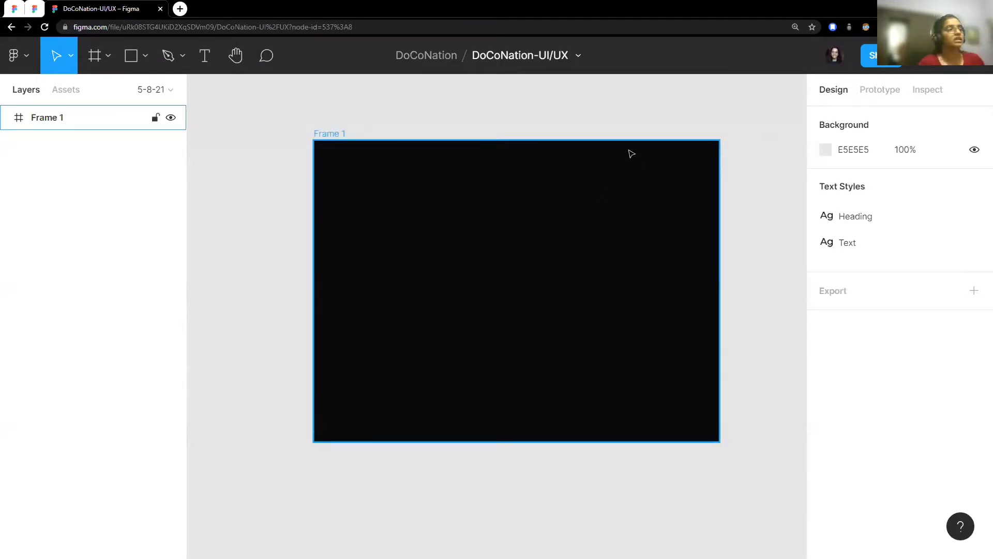
Step: Draw a grey rectangle inside Frame 1
left_click(514, 117)
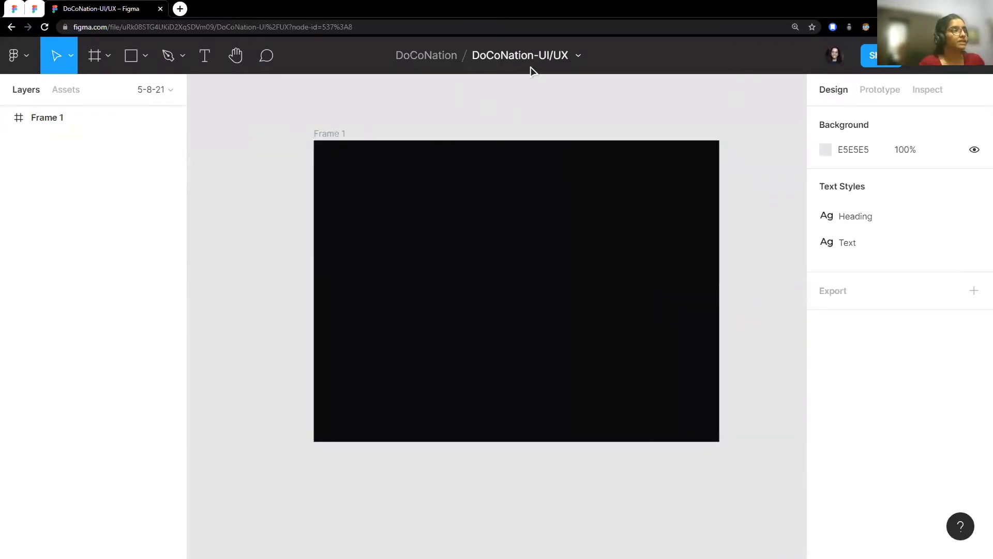
left_click(145, 55)
left_click(156, 93)
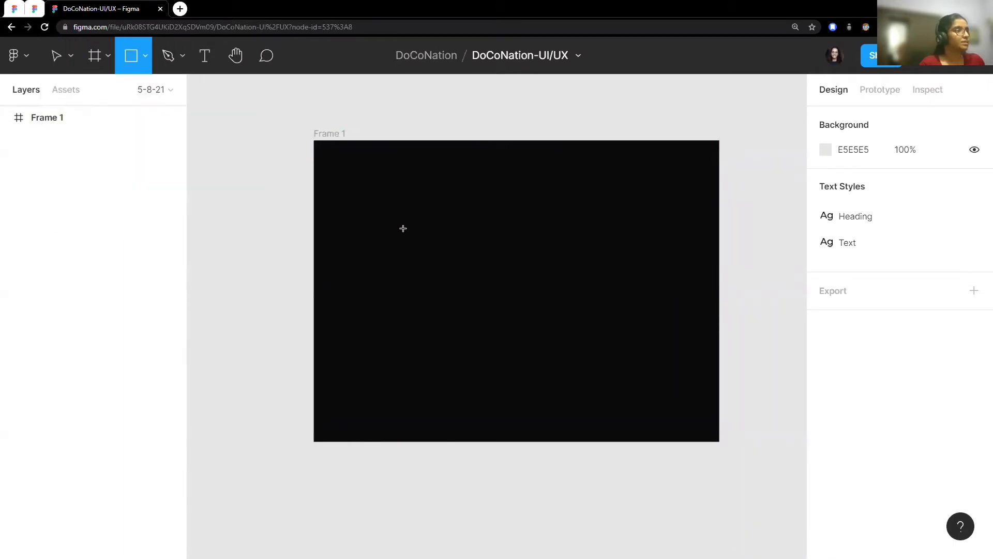
left_click_drag(368, 202, 663, 386)
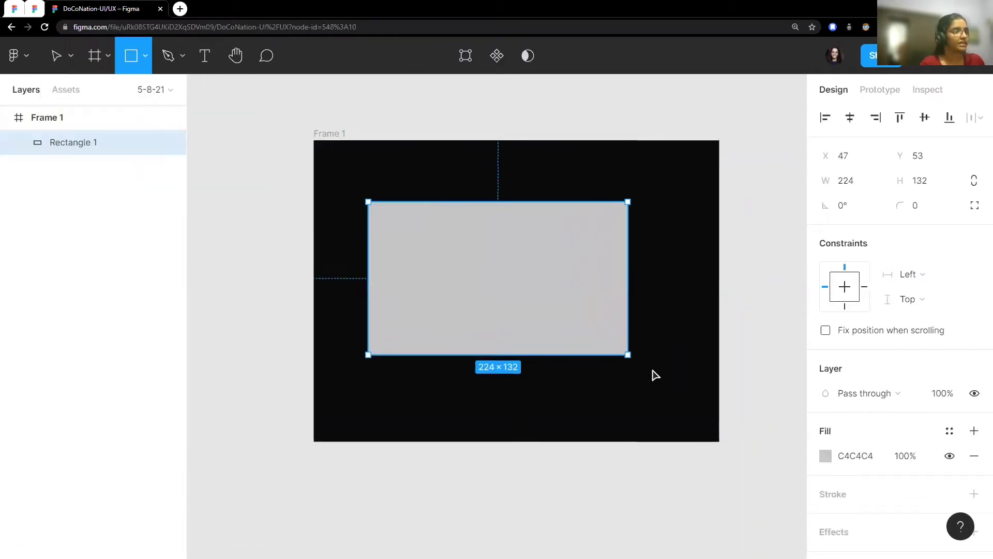
left_click_drag(597, 321, 599, 320)
Step: Size the rectangle 250 × 160 and centre it in the frame
left_click(857, 185)
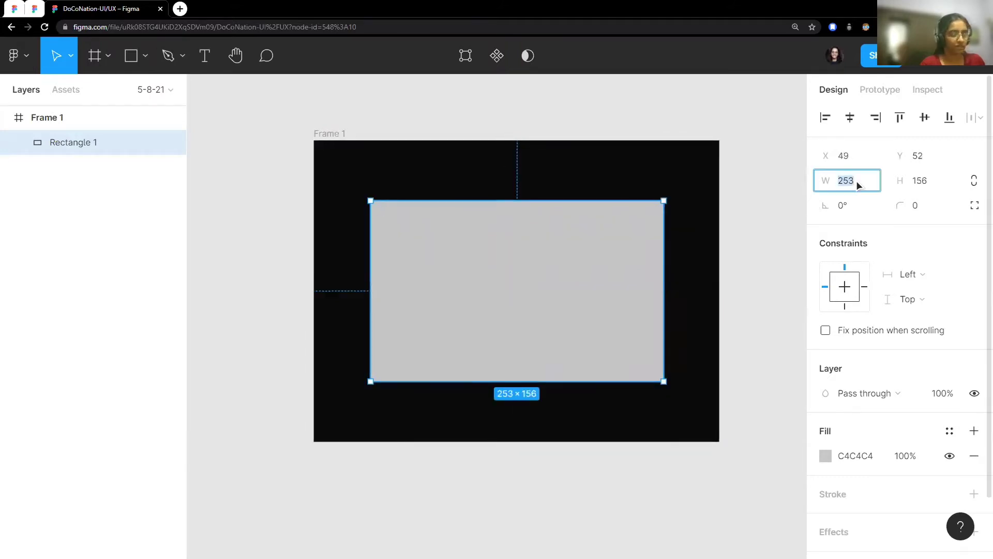
type("250")
key("Return")
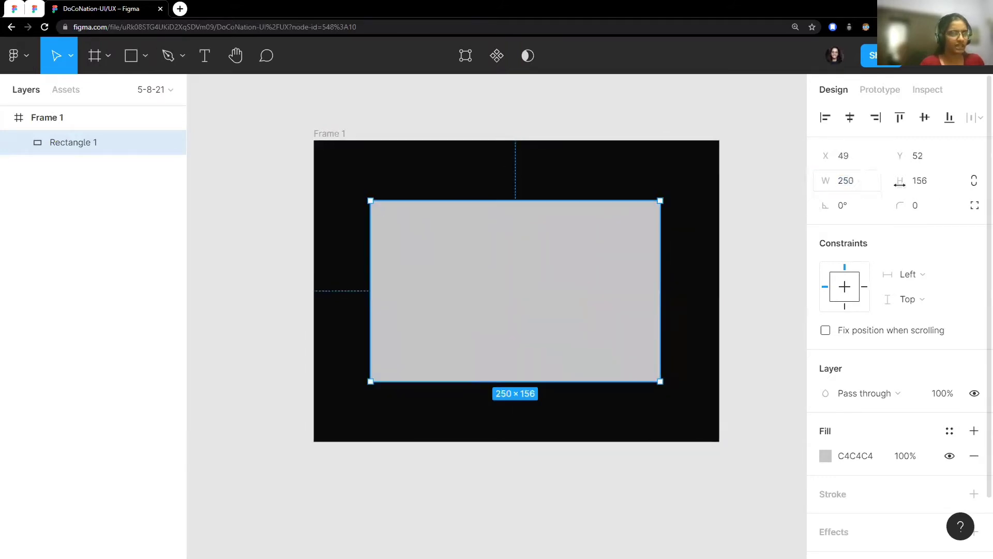
left_click(933, 181)
type("160")
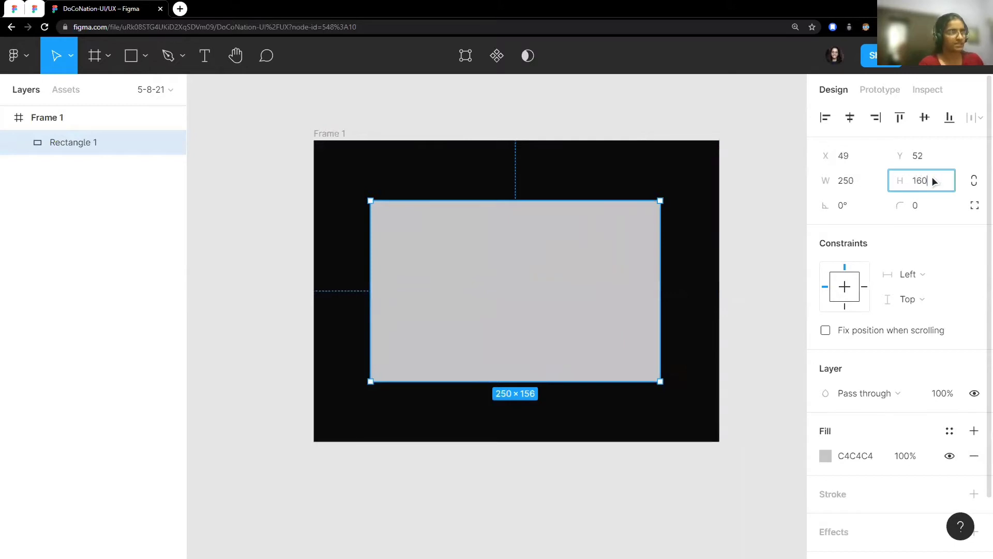
key("Return")
left_click_drag(483, 255, 483, 250)
left_click(727, 223)
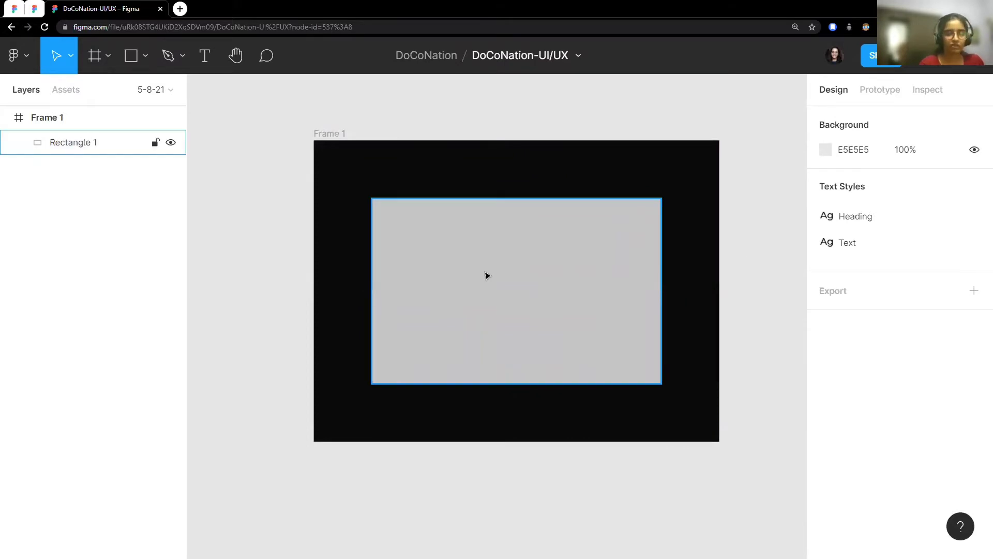
Step: Give the rectangle a 25 corner radius, after trying 35
left_click(487, 275)
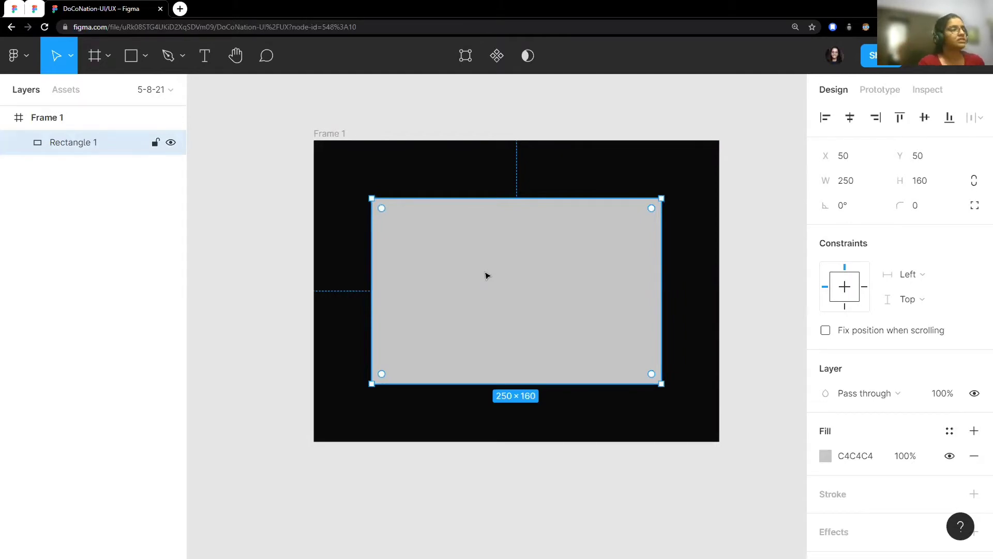
left_click(534, 139)
left_click(533, 213)
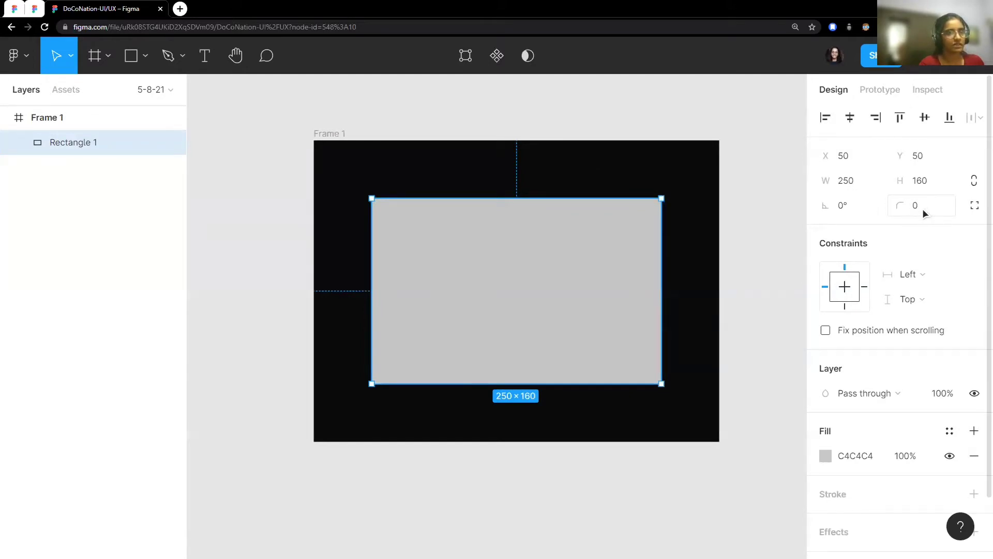
left_click(930, 211)
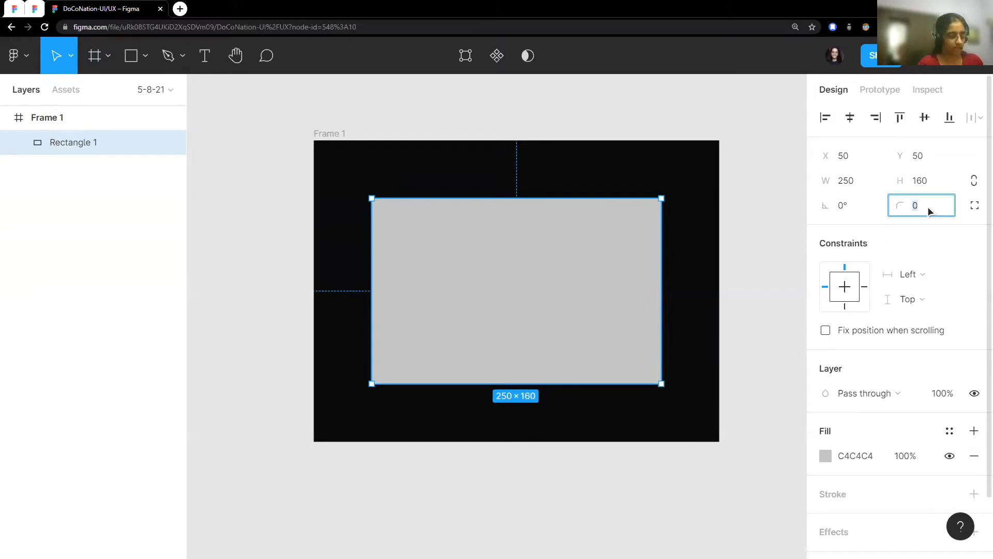
type("35")
key("Return")
left_click(930, 211)
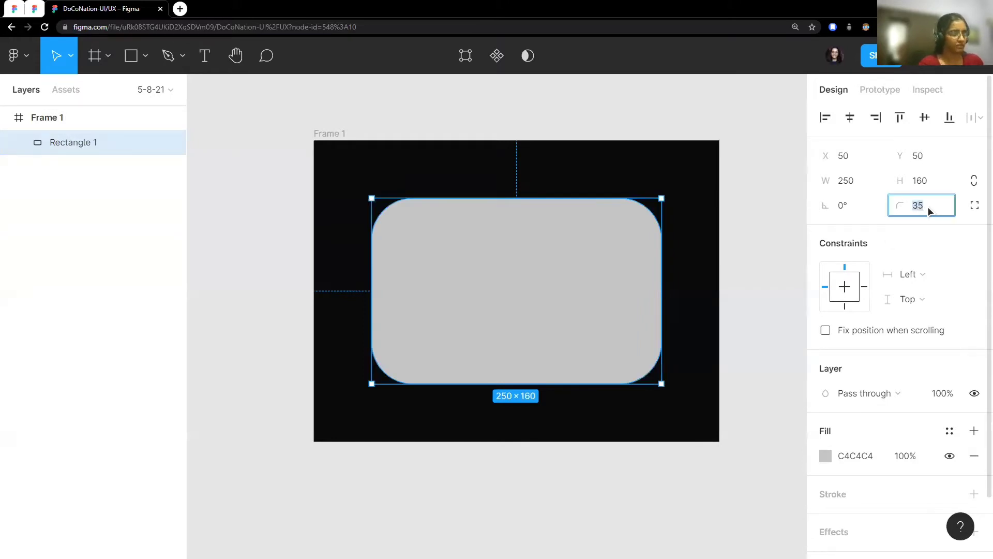
type("25")
key("Return")
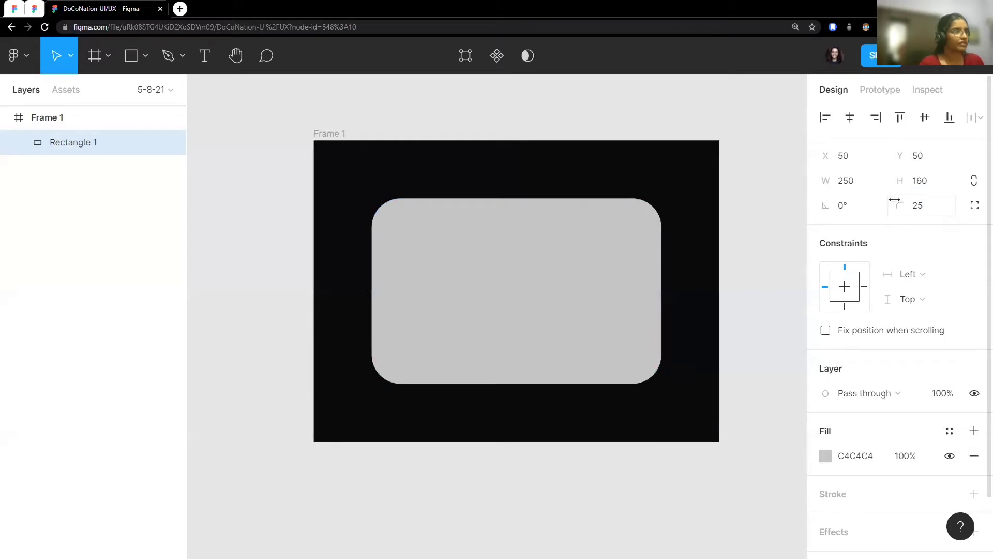
Step: Bring up the rectangle's C4C4C4 fill colour settings
left_click(750, 126)
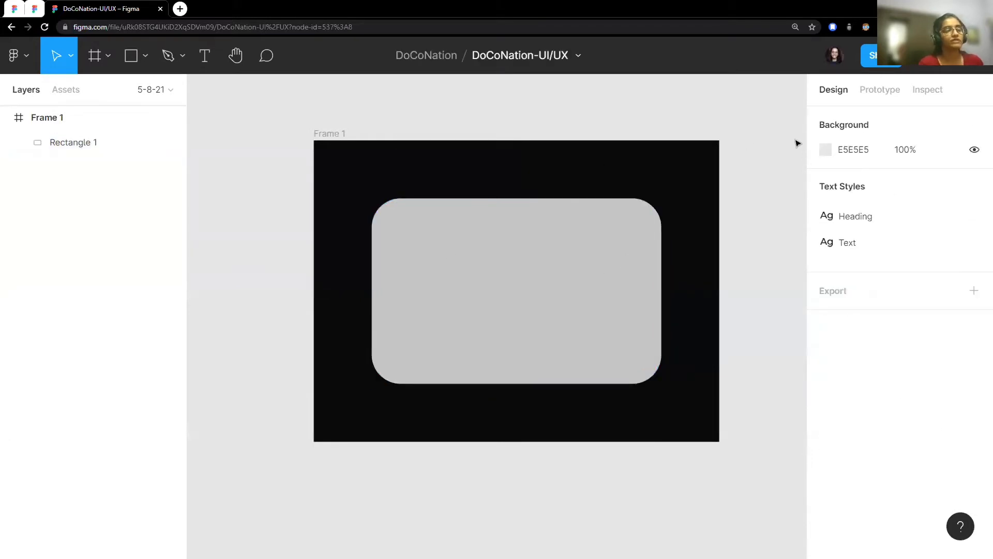
left_click(587, 243)
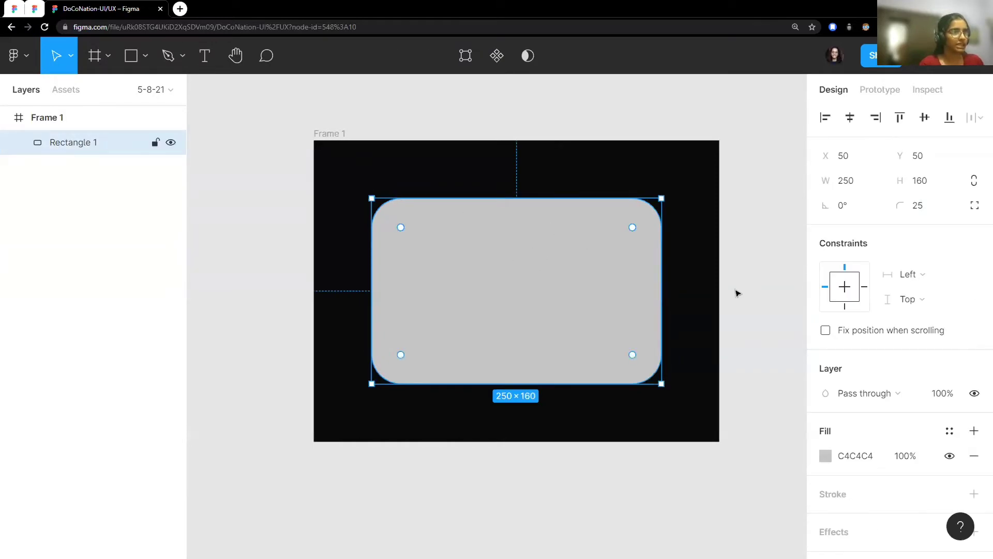
scroll(881, 165, "down", 2)
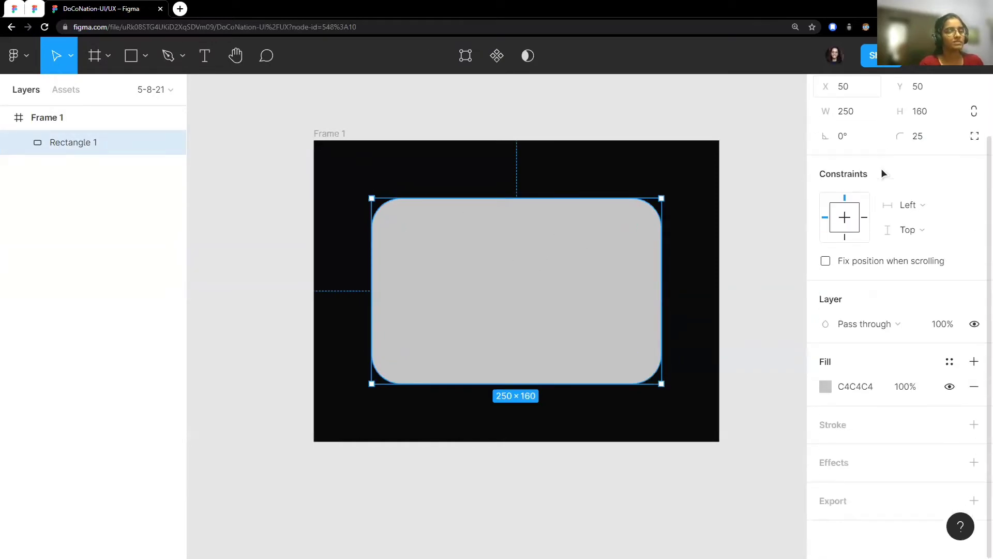
left_click(826, 388)
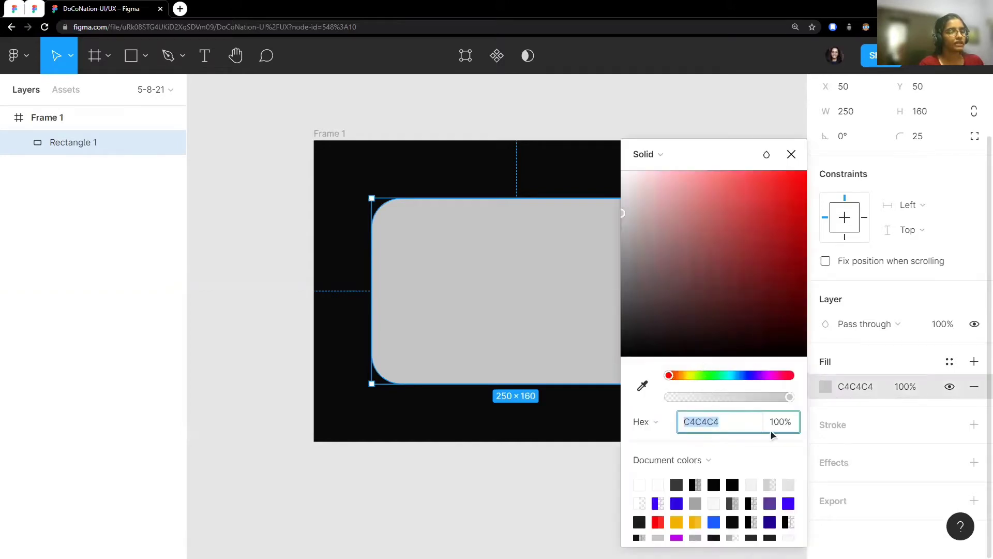
Step: Change the rectangle's fill to bright blue 173ECB and compare with the finished prototype
left_click_drag(669, 375, 740, 375)
left_click(763, 255)
left_click_drag(802, 262, 784, 226)
left_click_drag(739, 375, 744, 375)
left_click_drag(783, 226, 789, 211)
left_click(725, 95)
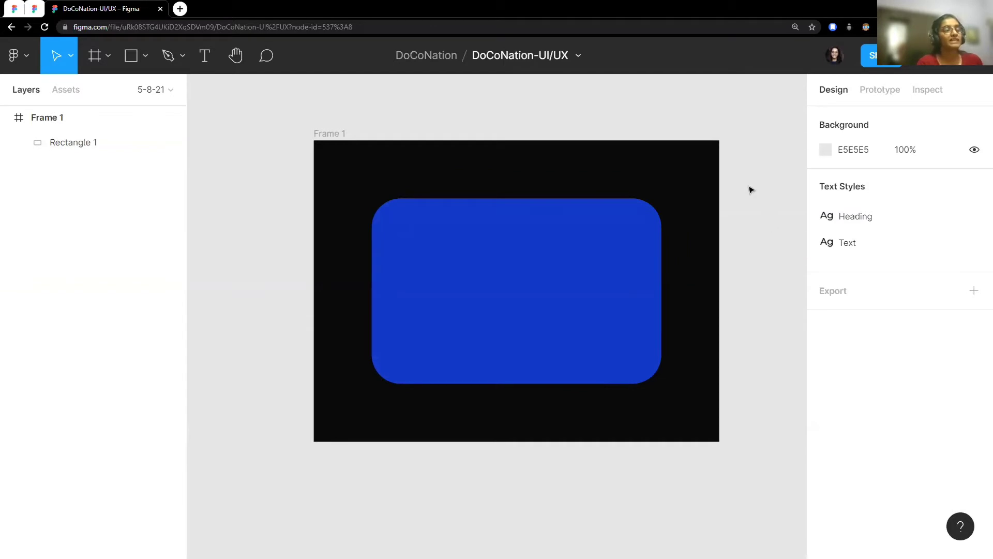
left_click(34, 9)
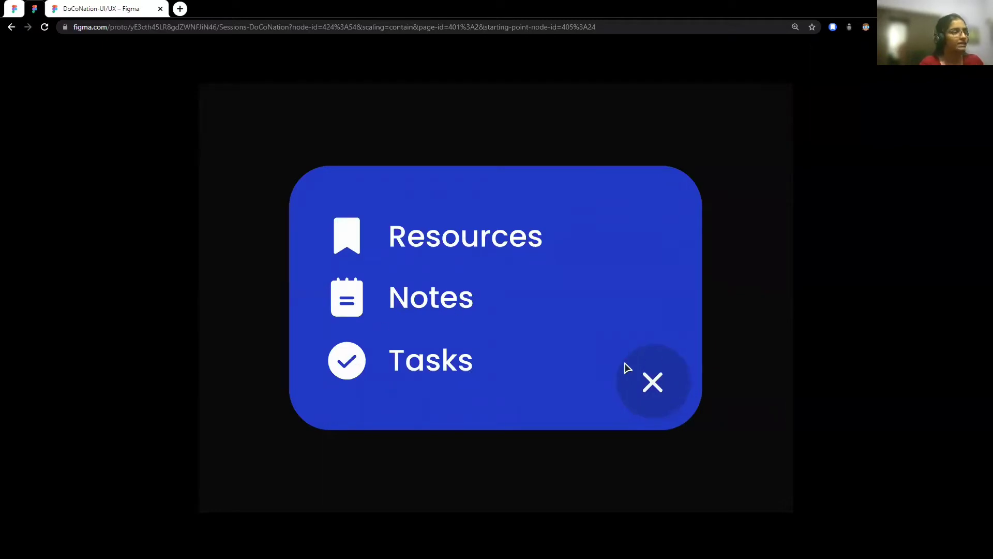
Step: Return to the DoCoNation-UI/UX design file and bring up the shape tool list
left_click(100, 8)
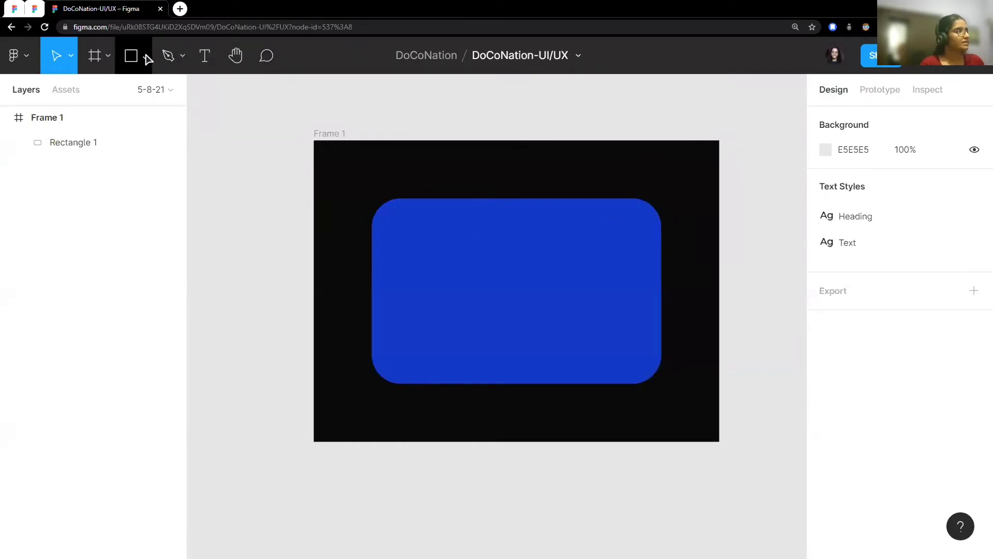
left_click(145, 56)
Step: Draw a 40 × 40 circle at the blue card's bottom-right
left_click(138, 155)
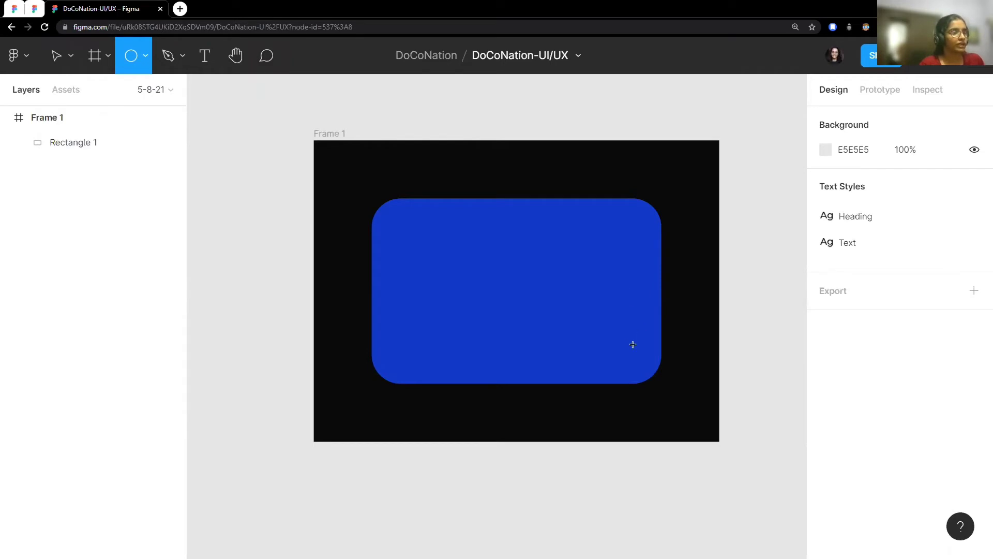
mouse_move(606, 340)
left_mouse_down()
mouse_move(656, 391)
mouse_move(642, 354)
left_mouse_up()
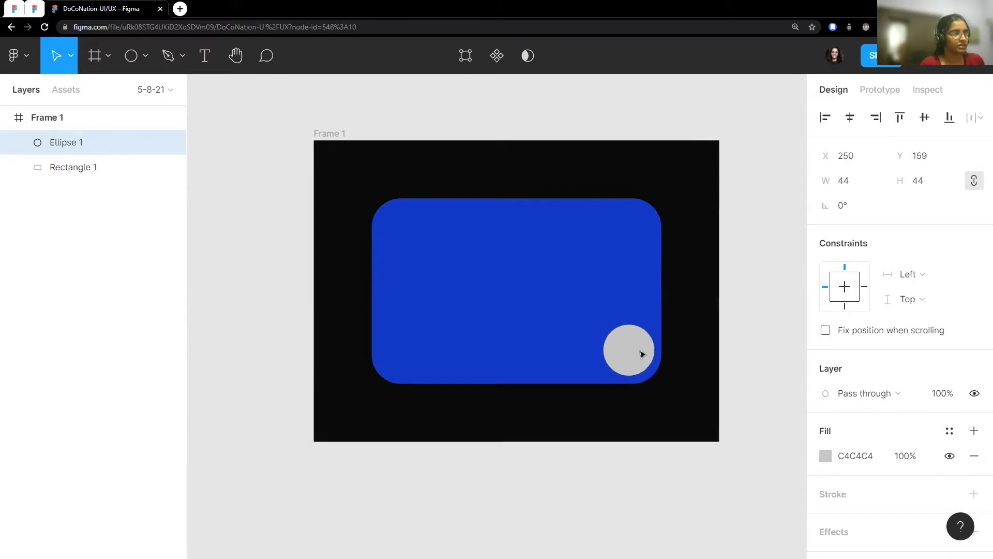
left_click(856, 182)
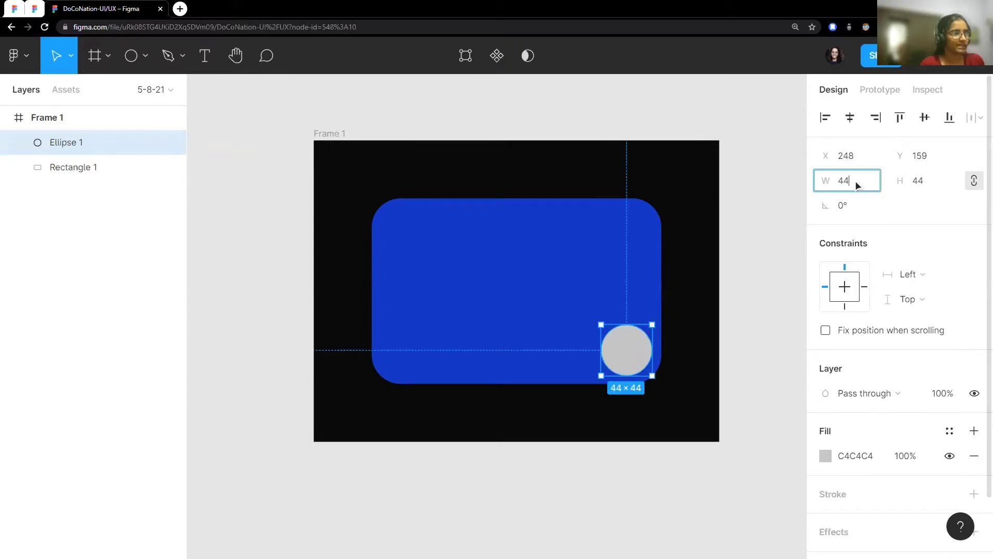
type("40")
key("Return")
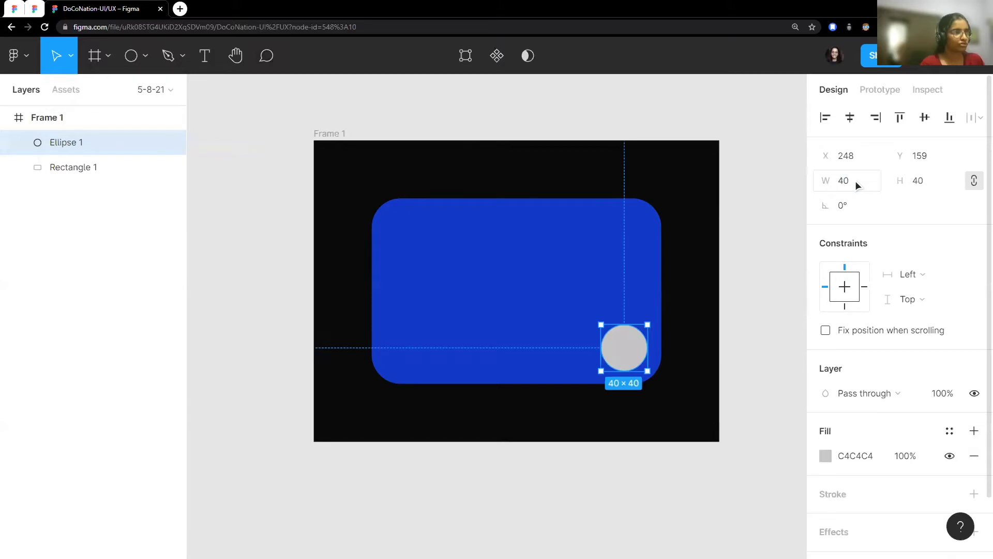
Step: Position the circle at 253, 164 in the card's lower-right corner
left_click_drag(633, 344, 639, 348)
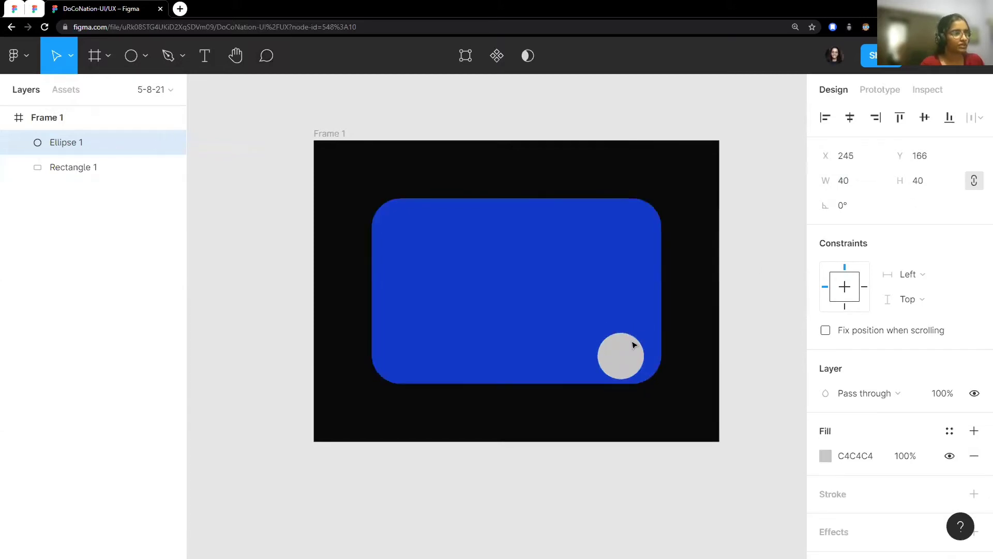
scroll(607, 289, "up", 5)
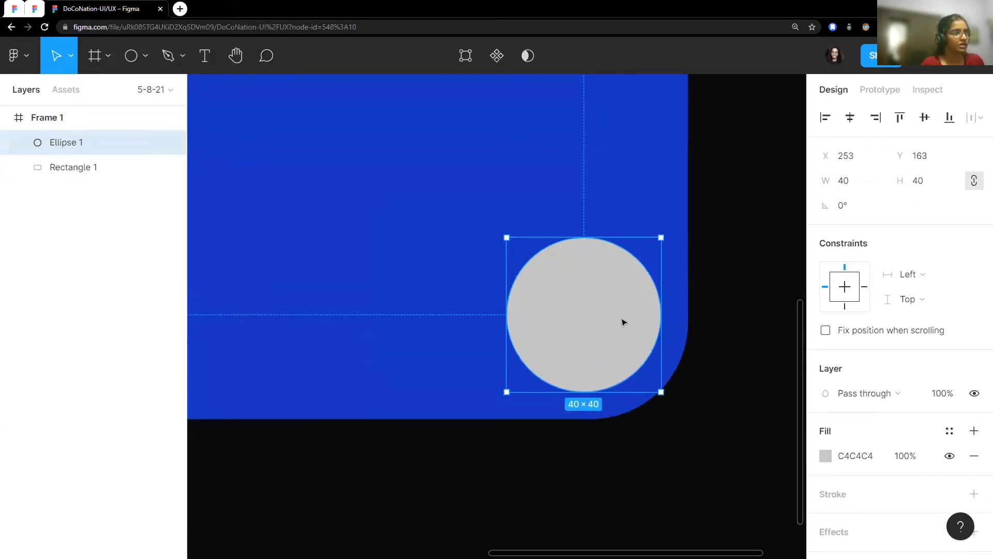
key("Up")
left_click_drag(630, 328, 630, 332)
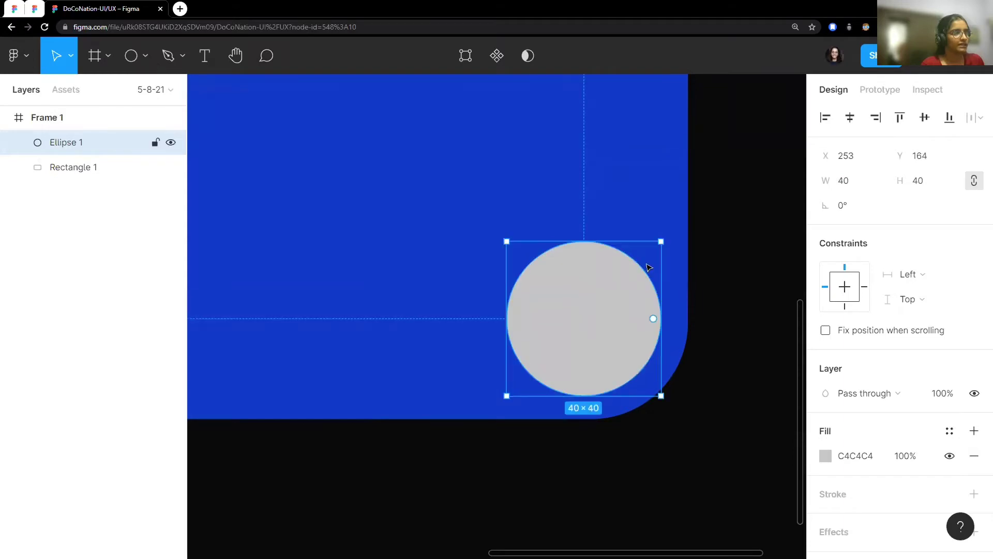
scroll(620, 288, "down", 5)
left_click(763, 257)
scroll(627, 349, "down", 2)
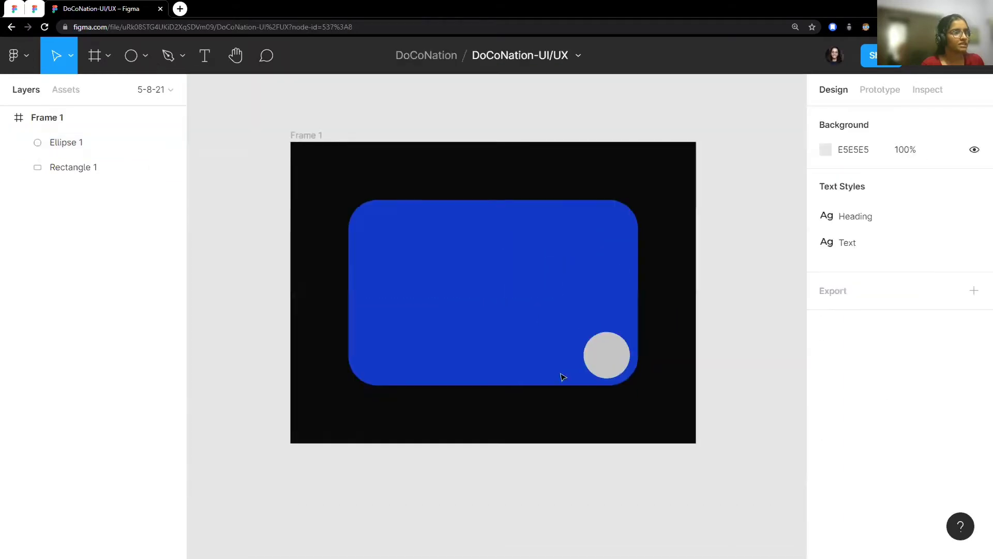
scroll(687, 355, "up", 2)
scroll(690, 355, "up", 2)
scroll(691, 357, "left", 2)
scroll(691, 357, "right", 2)
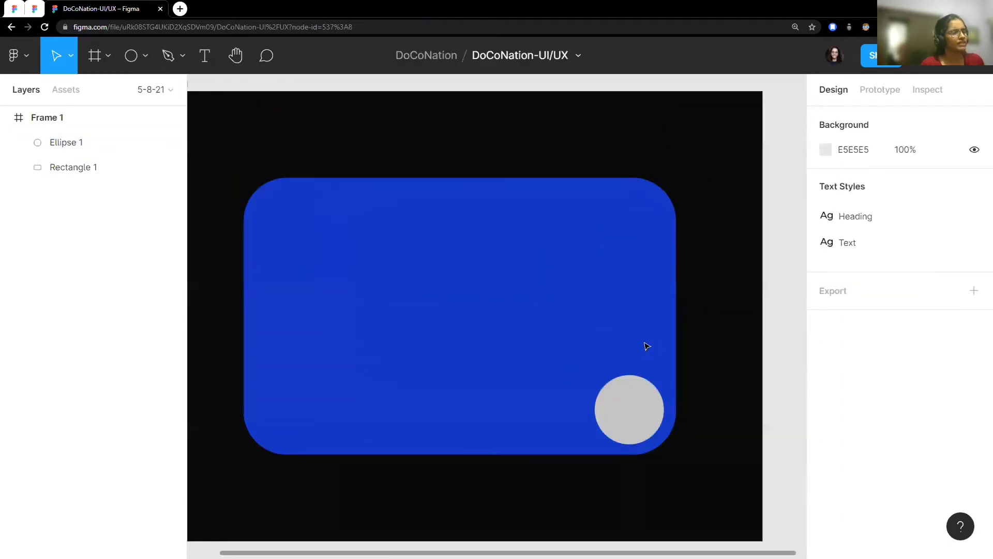
scroll(643, 343, "down", 2)
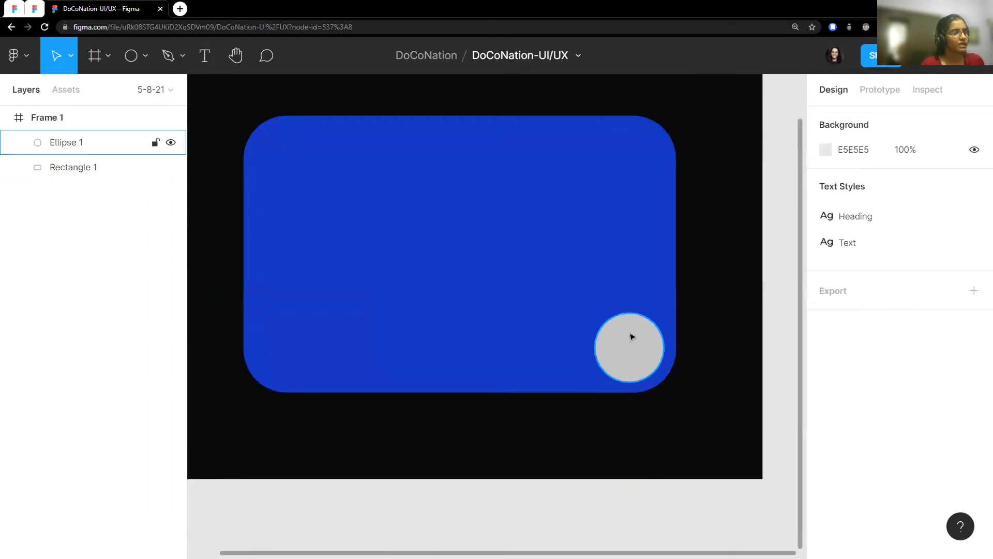
left_click(632, 337)
scroll(848, 386, "down", 3)
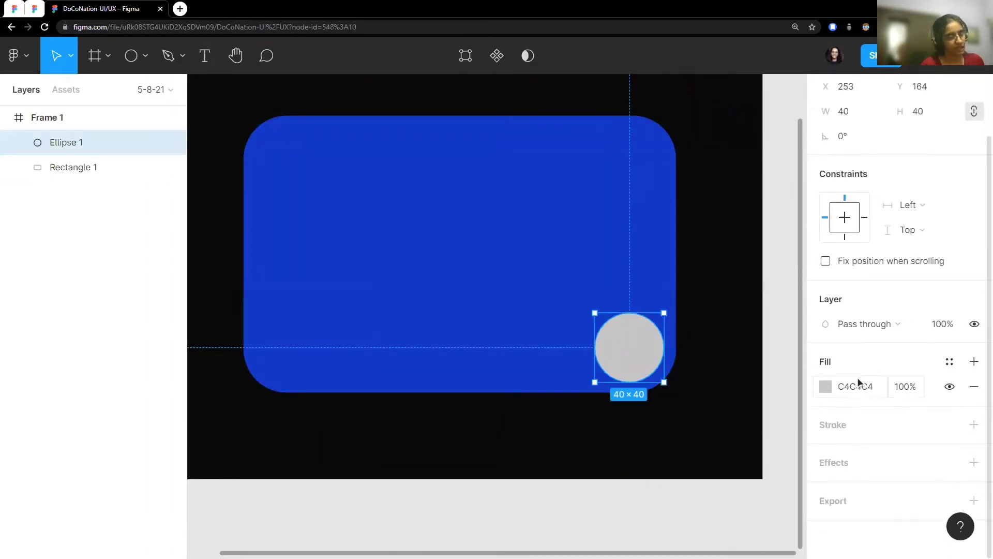
Step: Fill the circle near-black 131313 at 10% opacity
left_click(825, 387)
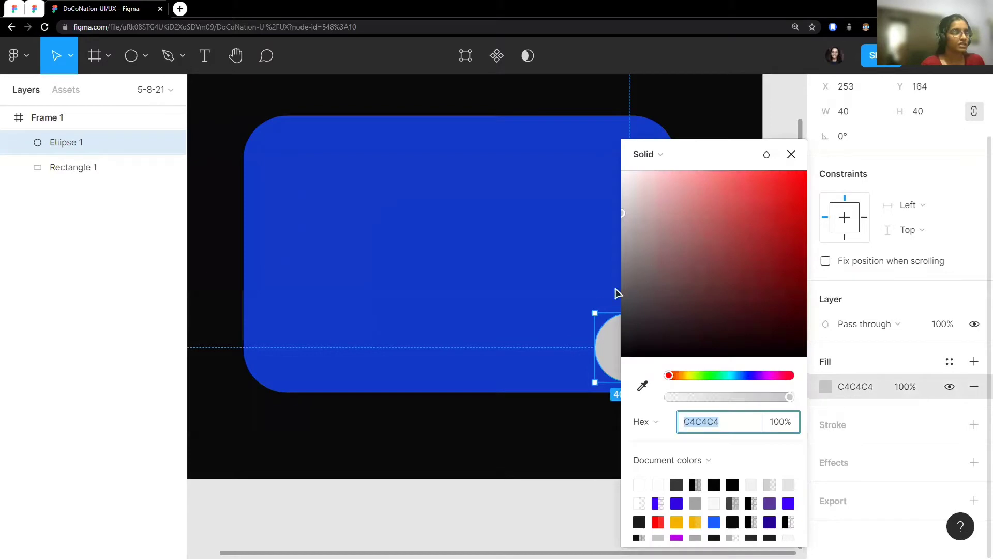
left_click_drag(694, 237, 623, 342)
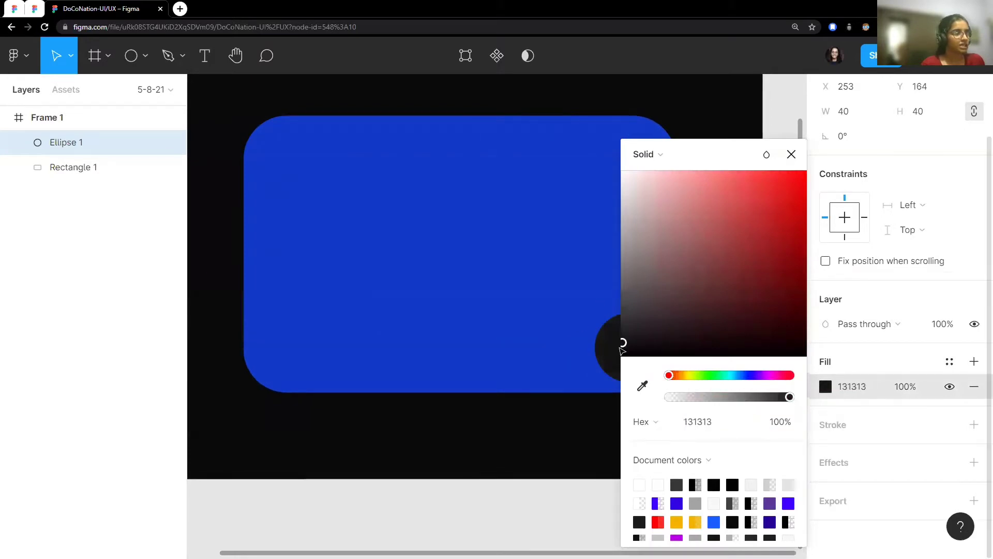
scroll(558, 339, "right", 3)
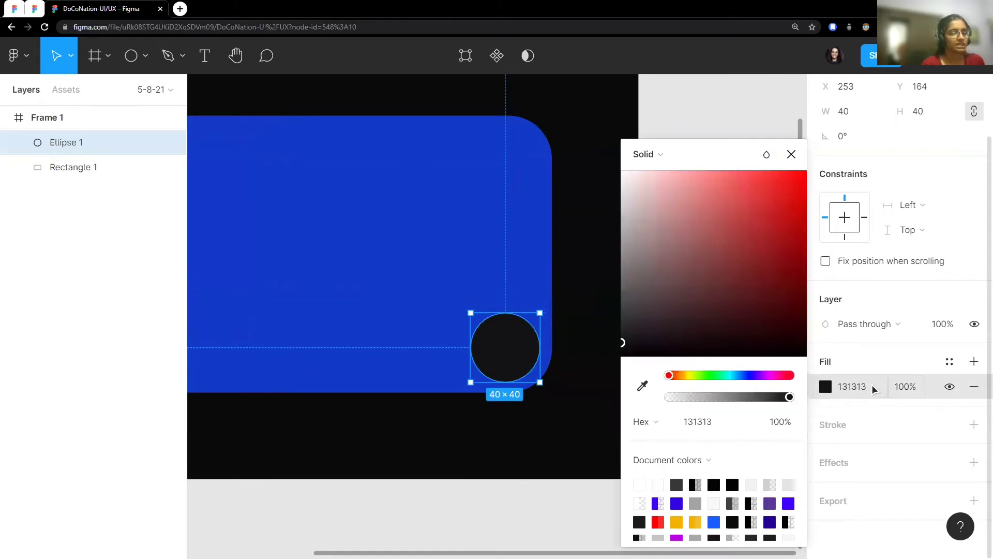
left_click(919, 392)
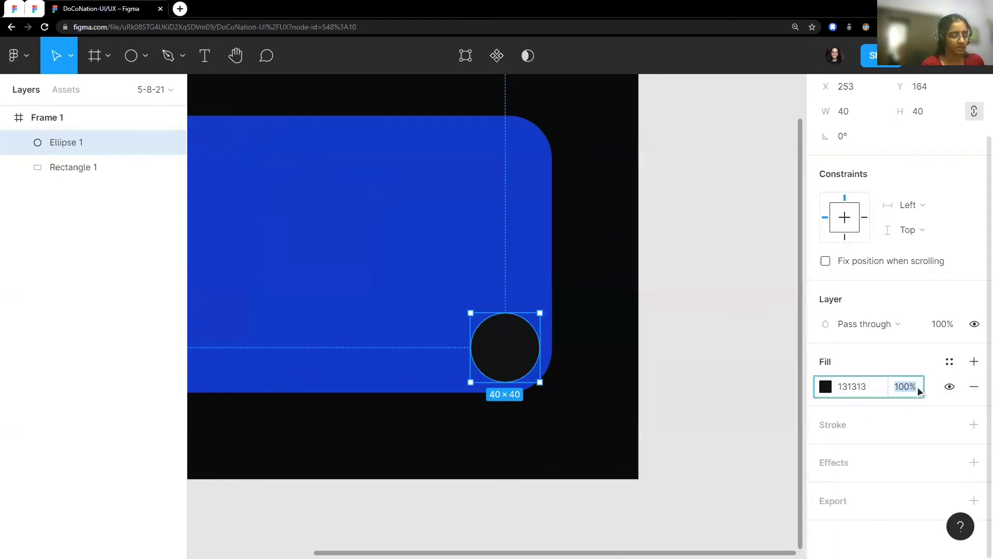
type("10")
key("Return")
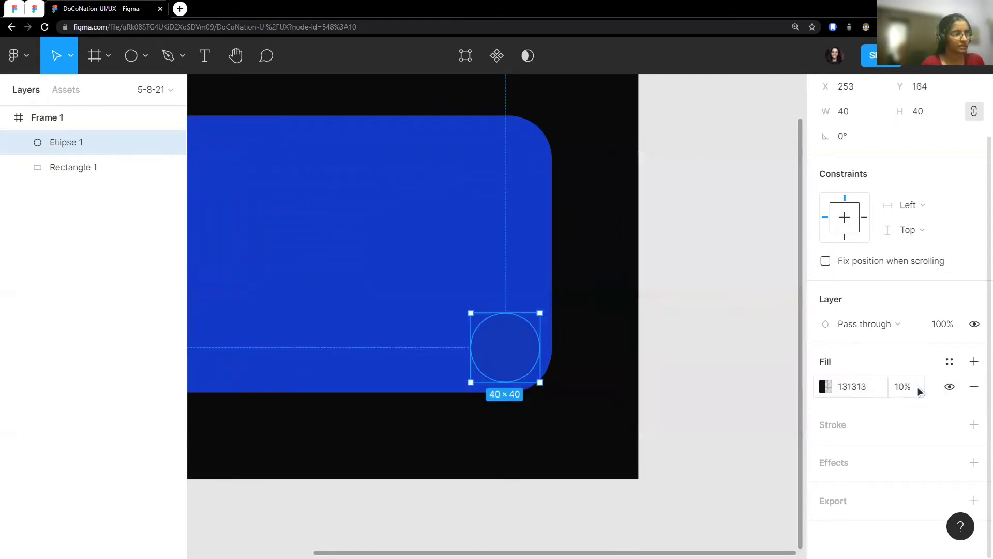
Step: Settle the circle's fill opacity at 30% and compare with the prototype
left_click(919, 392)
type("40")
key("Return")
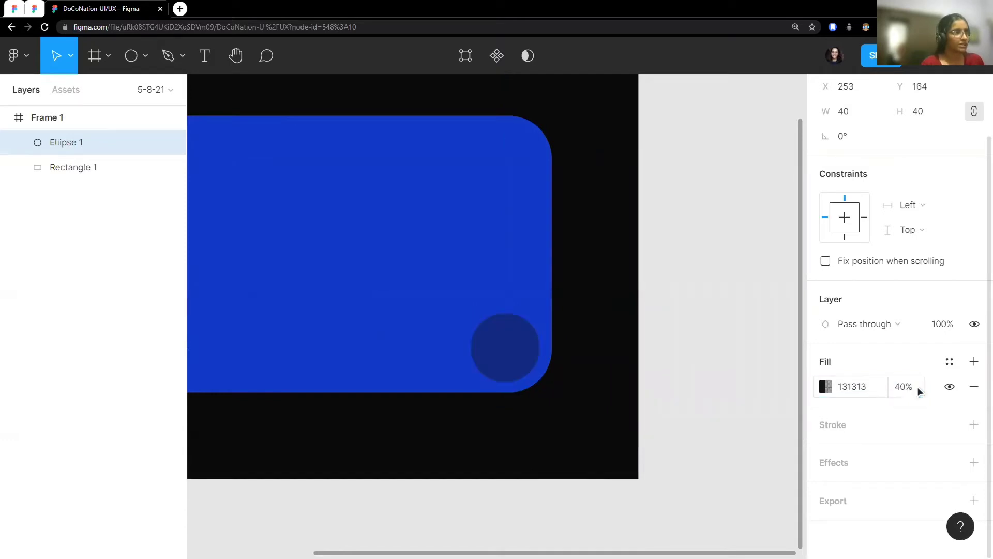
scroll(919, 392, "up", 2)
left_click(920, 392)
key("Escape")
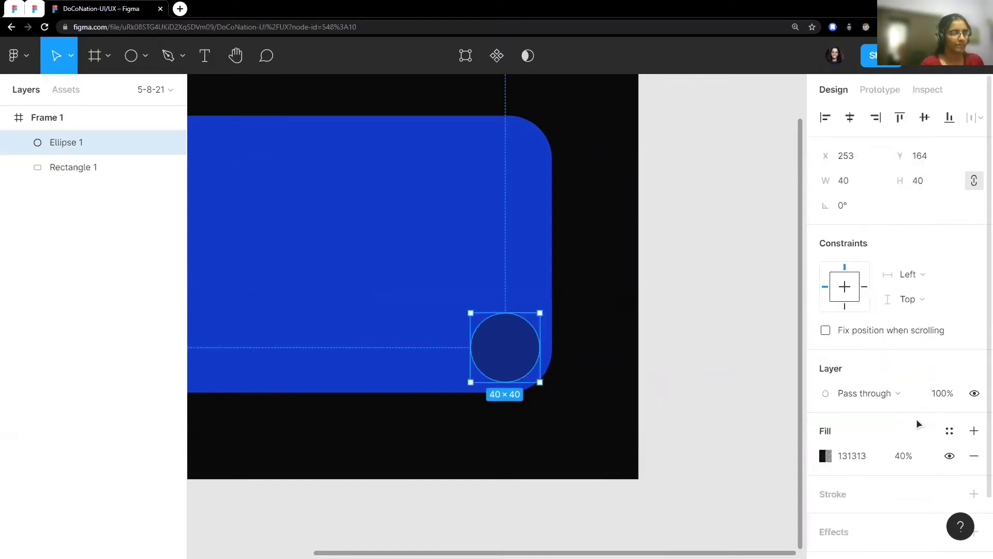
scroll(917, 424, "down", 2)
left_click(916, 394)
type("30")
key("Return")
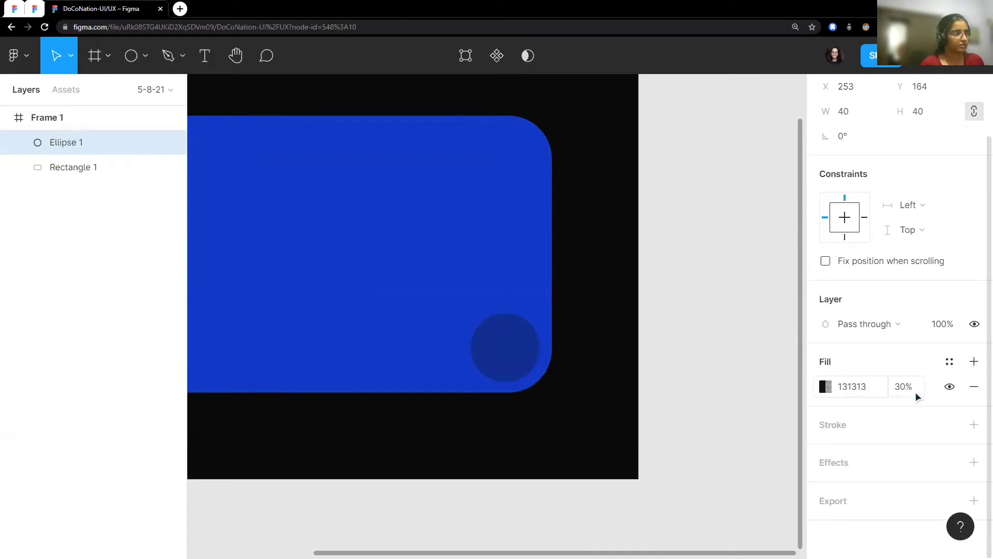
left_click(659, 314)
scroll(734, 332, "left", 3)
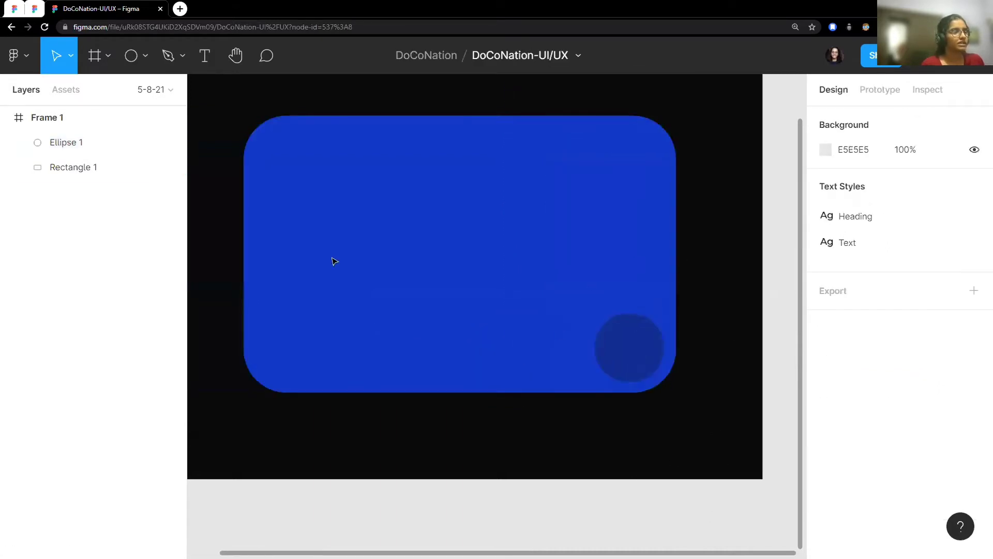
left_click(36, 10)
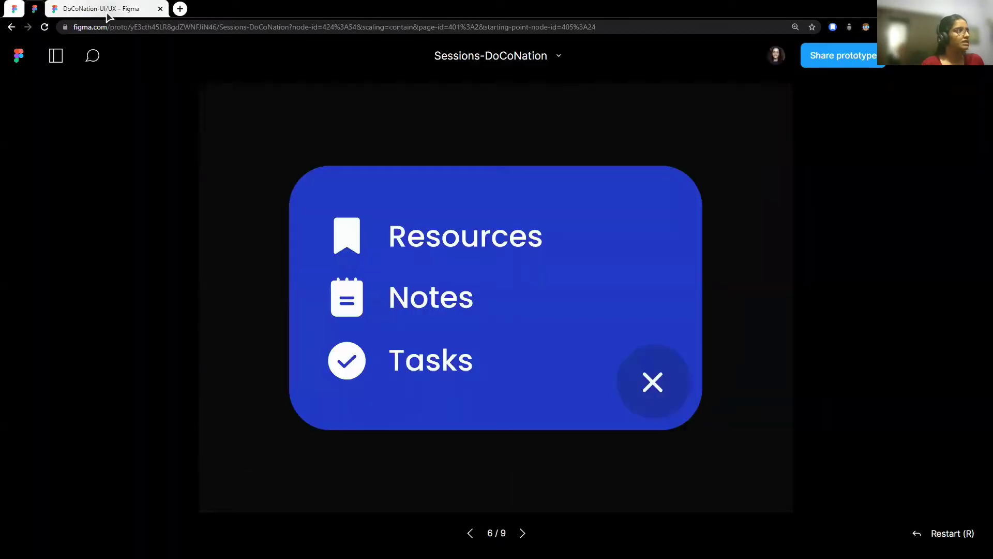
Step: Return to the design file and zoom in on the dark circle on the blue card
left_click(125, 13)
scroll(667, 388, "up", 3, "ctrl")
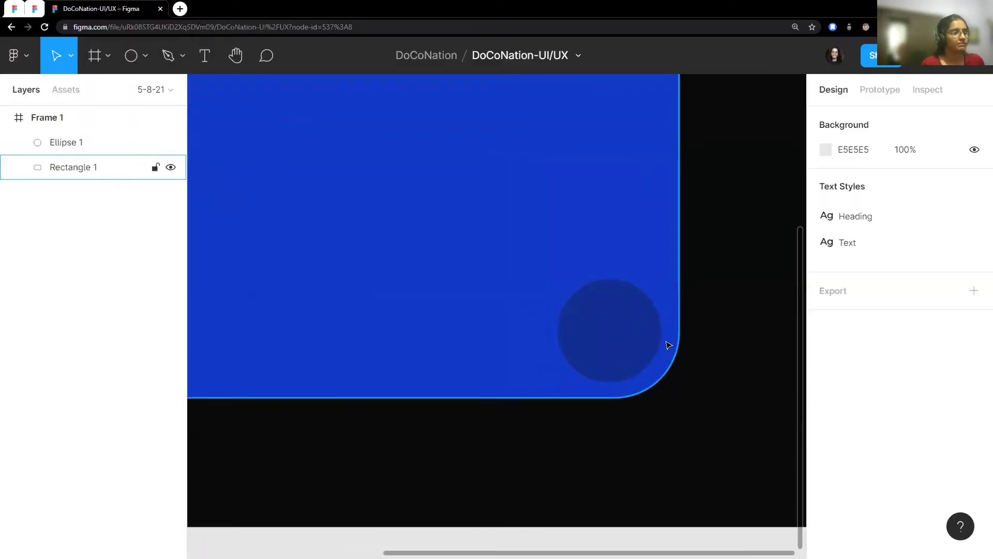
scroll(667, 343, "up", 2, "ctrl")
scroll(698, 320, "down", 1)
scroll(700, 290, "up", 2, "ctrl")
scroll(437, 255, "up", 1)
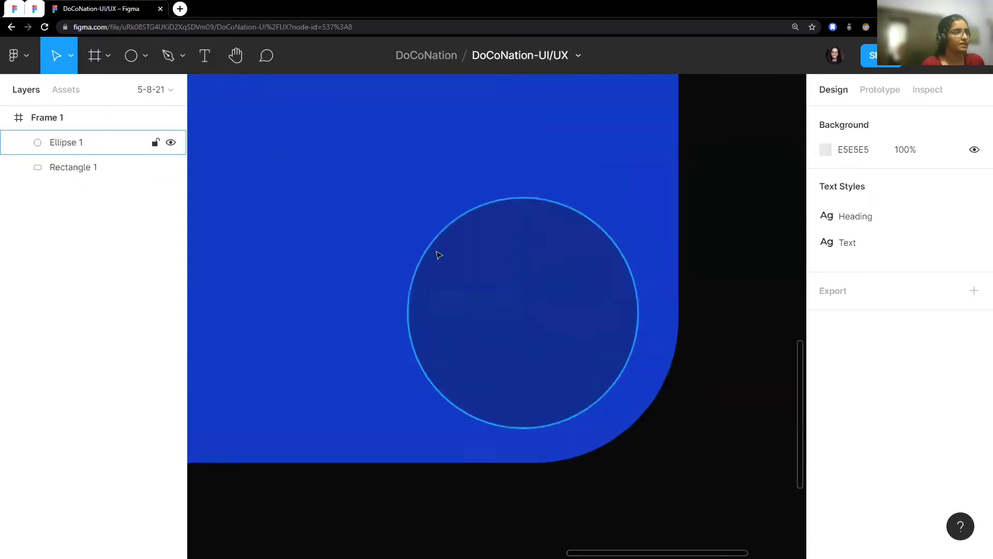
scroll(435, 275, "up", 2, "ctrl")
scroll(439, 289, "down", 1)
scroll(440, 288, "right", 1)
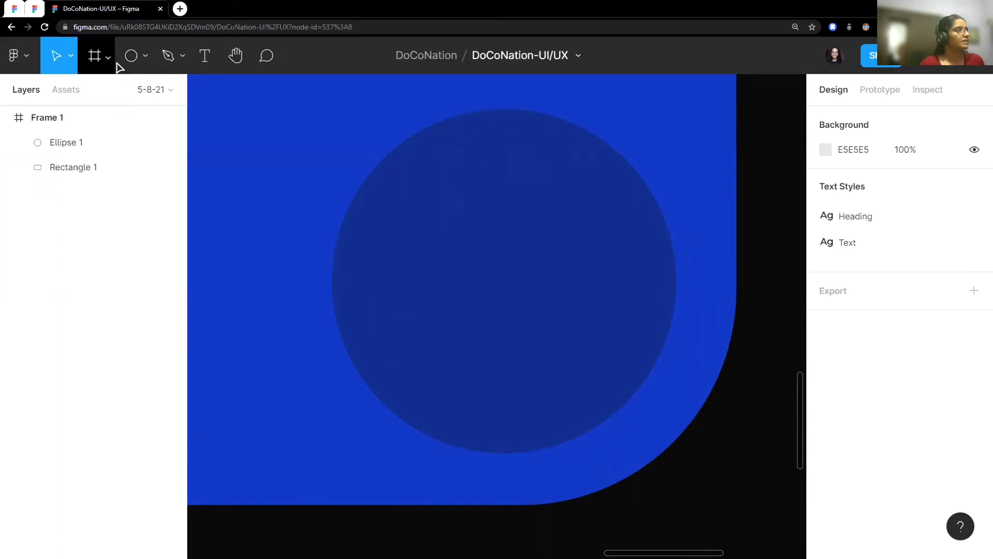
Step: Draw a 2 × 18 vertical bar inside the circle
left_click(143, 93)
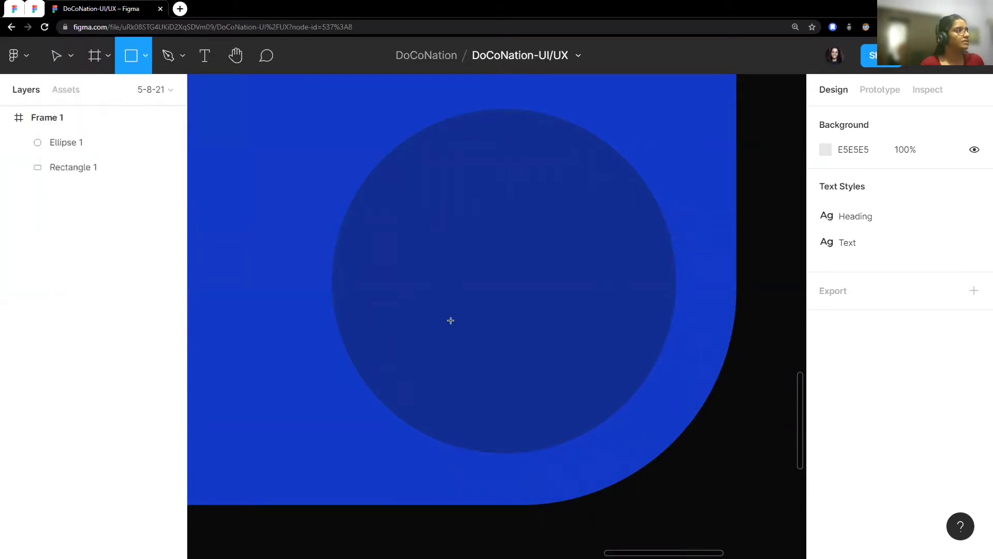
left_click_drag(495, 203, 521, 367)
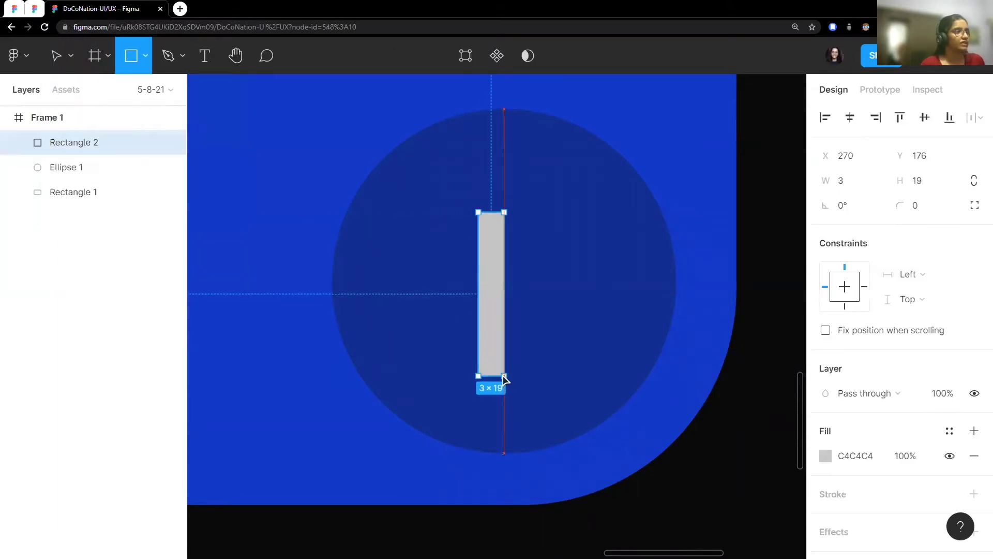
left_click_drag(496, 306, 488, 297)
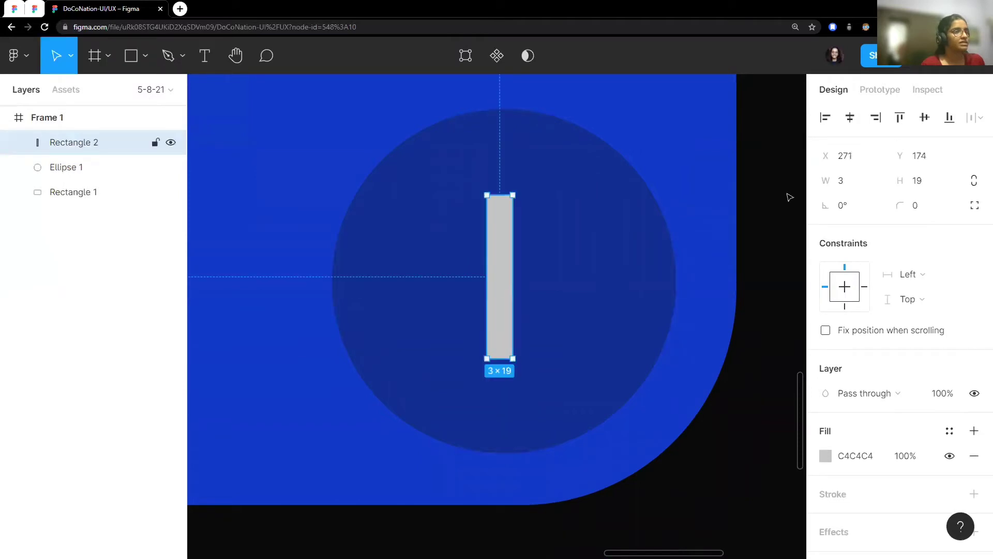
type("2")
key("Return")
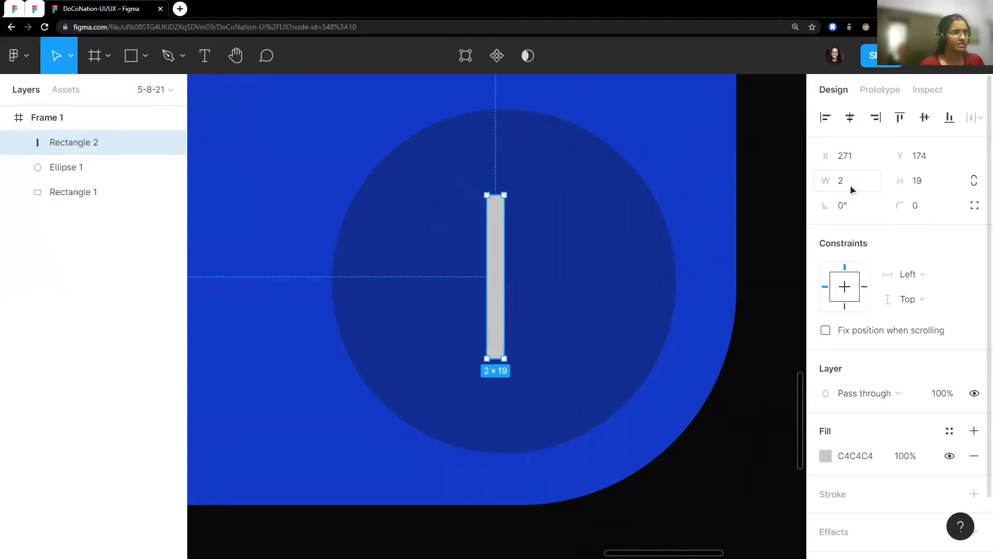
left_click(926, 184)
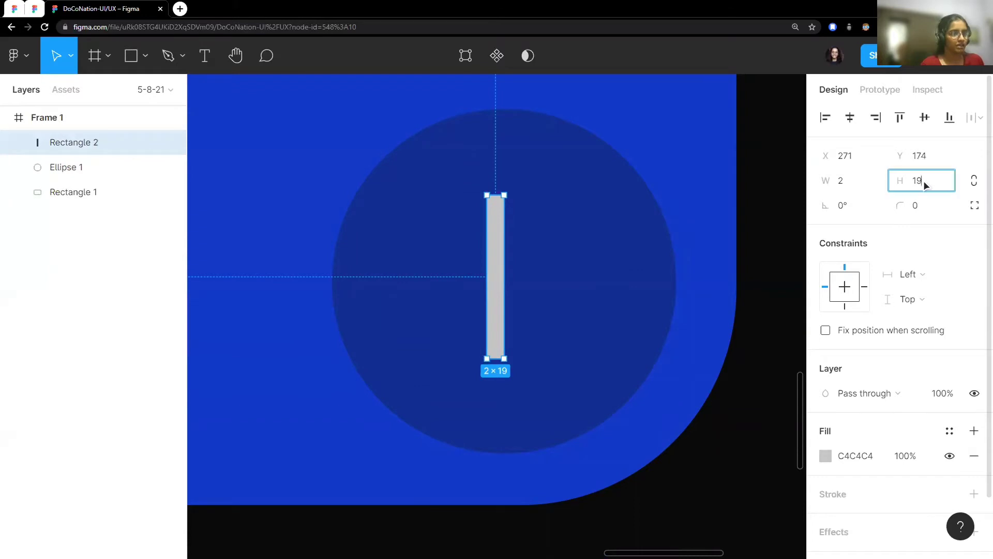
type("18")
key("Return")
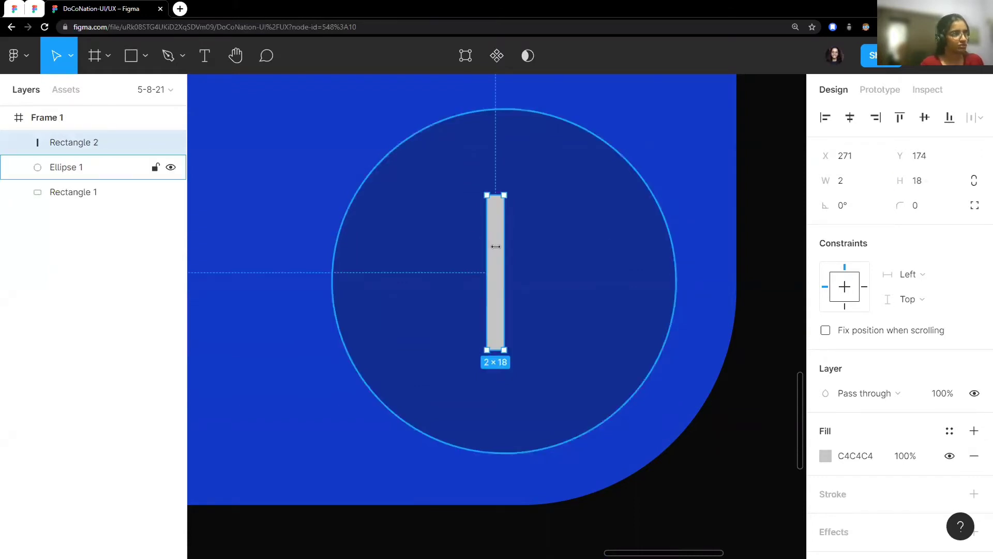
Step: Centre the bar, round it with corner radius 10 and fill it FCFCFC white
left_click_drag(506, 260, 516, 268)
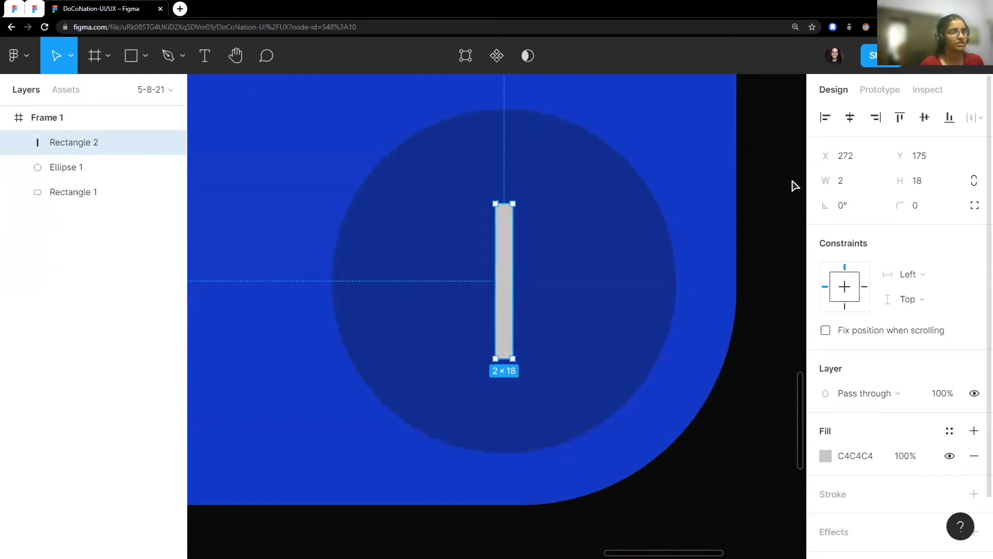
left_click(926, 207)
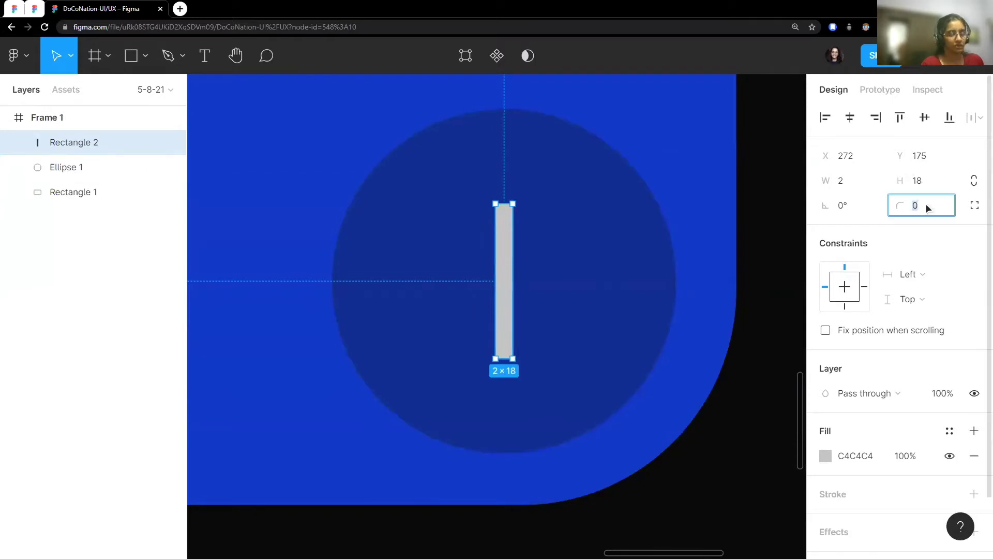
type("10")
key("Return")
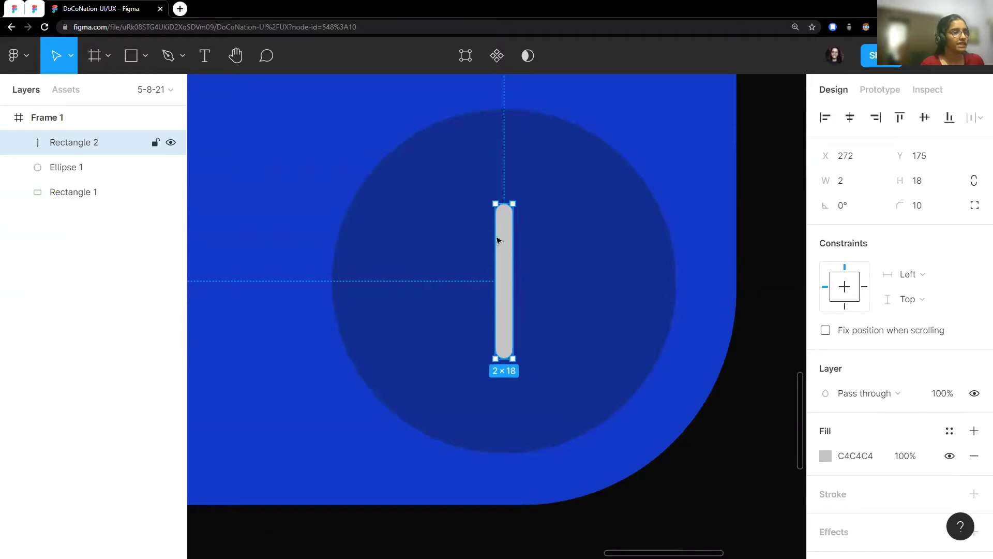
scroll(867, 412, "down", 2)
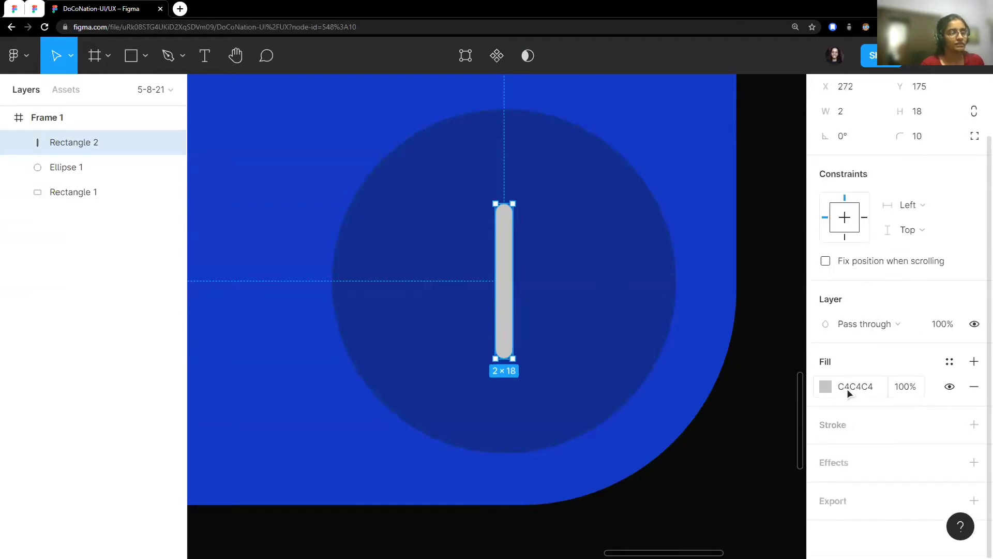
left_click(877, 387)
type("FCFCF")
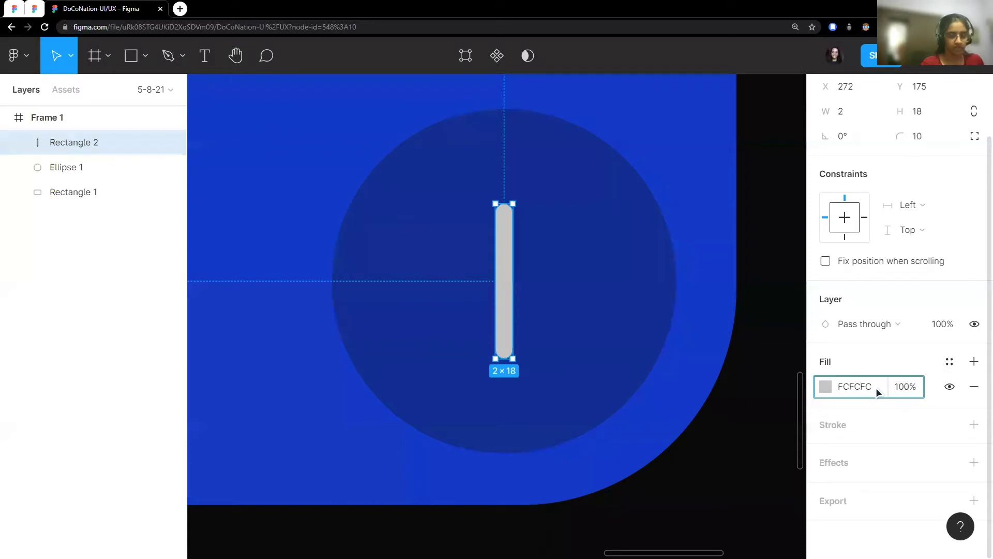
key("Return")
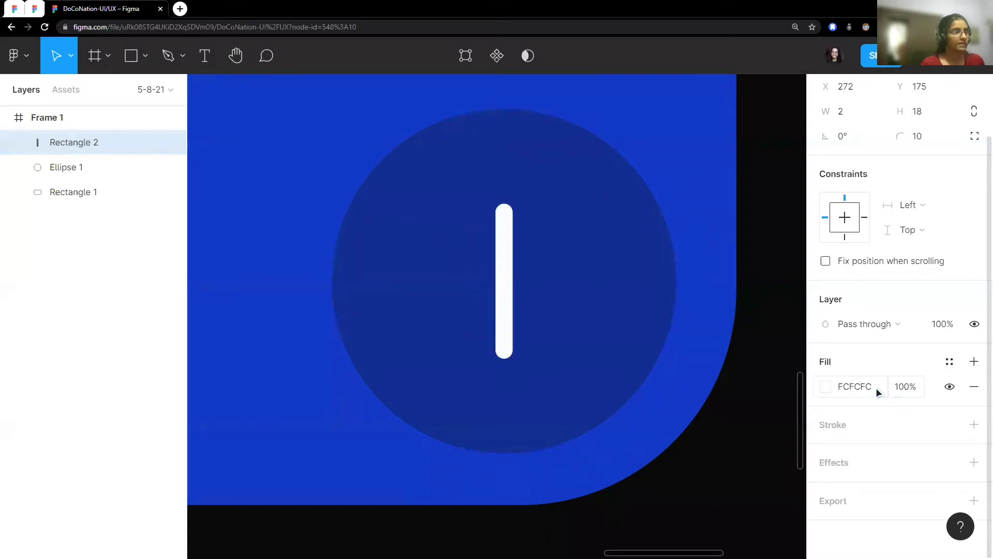
left_click(774, 202)
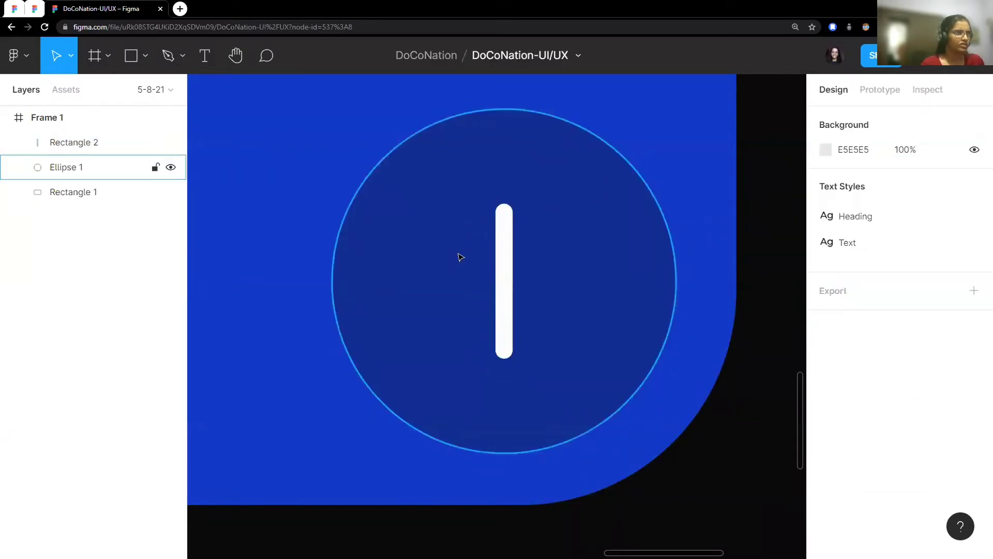
left_click(503, 269)
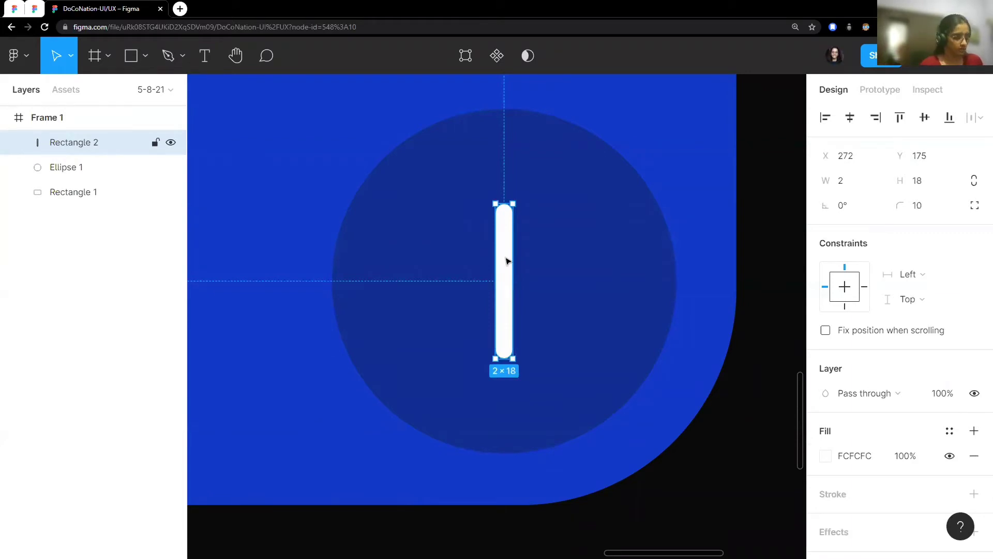
Step: Duplicate the bar, rotate the copy 90° and centre it to form a plus
key("ctrl+d")
key("Right")
key("Right")
key("Right")
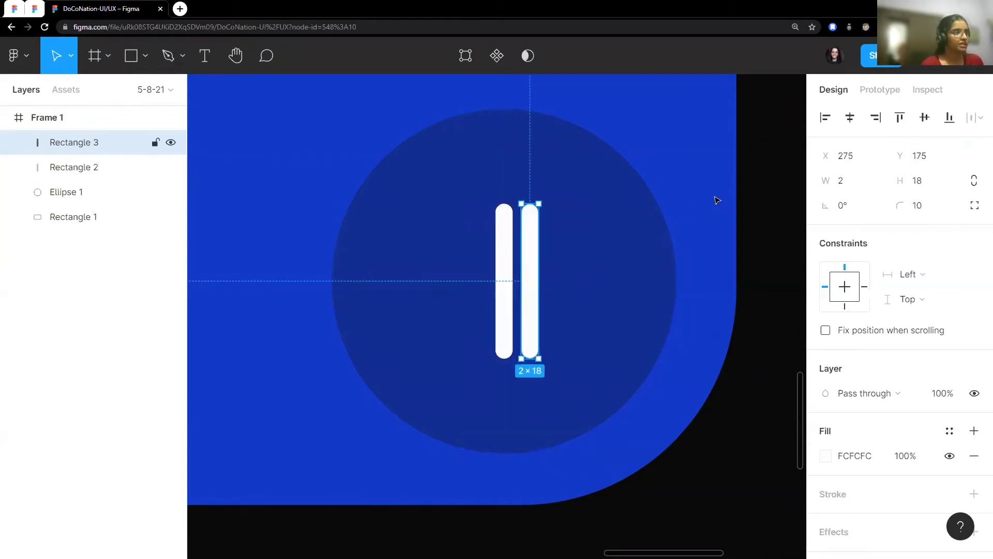
left_click(852, 204)
type("90")
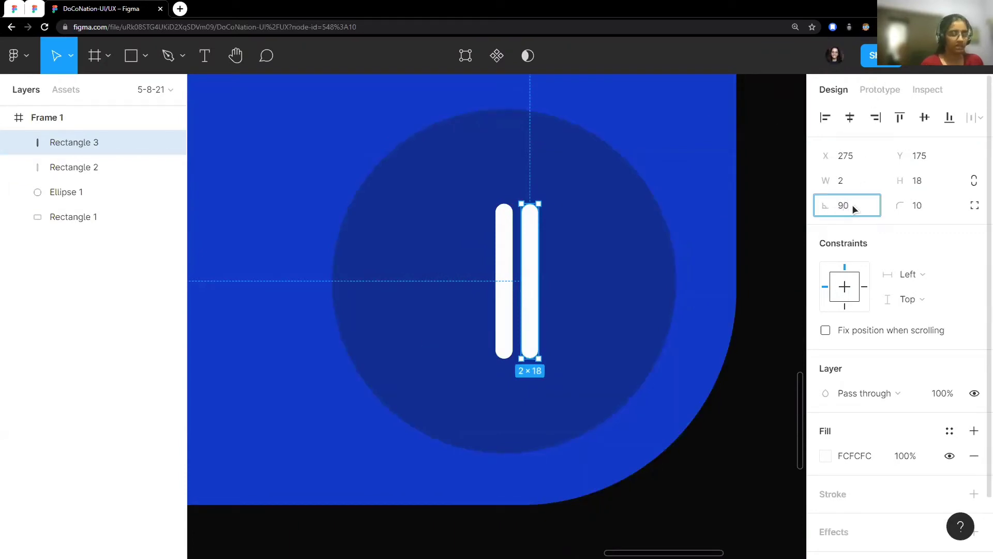
key("Return")
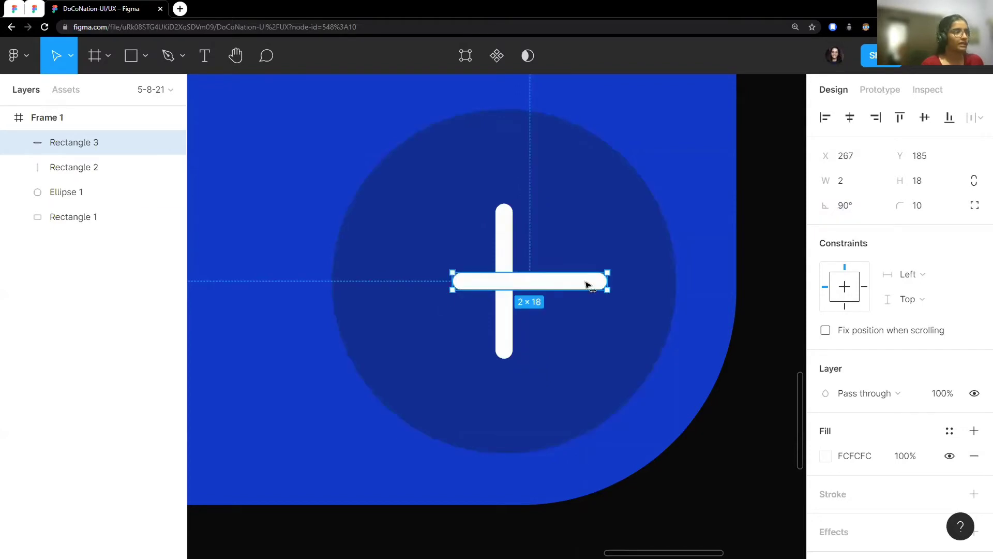
left_click_drag(585, 282, 570, 281)
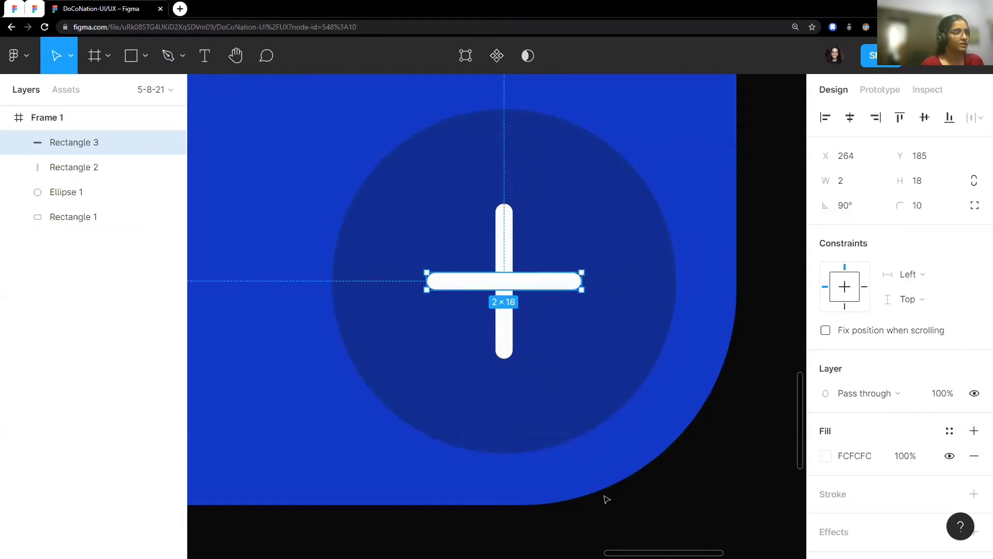
left_click(726, 483)
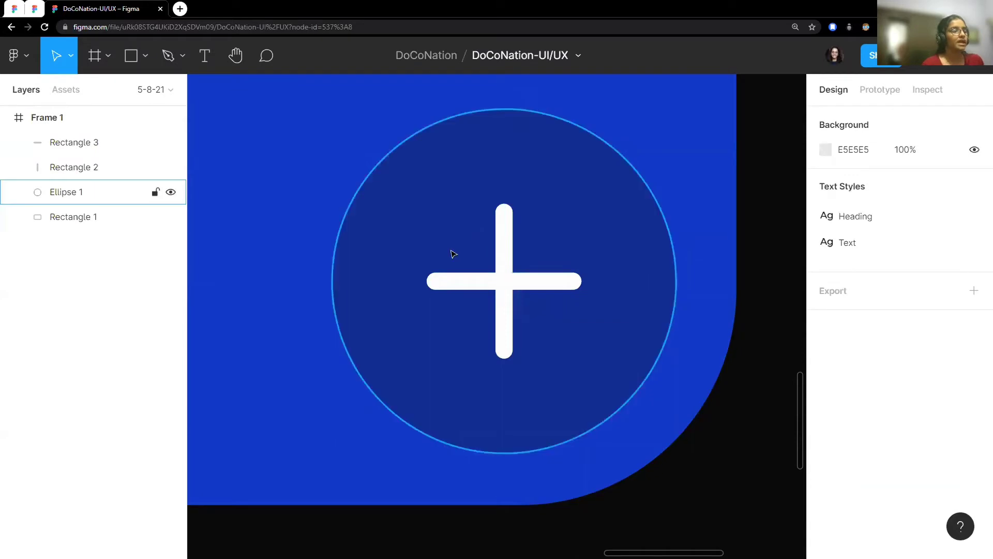
Step: Select both bars and group them, then undo the grouping
left_click(500, 266)
left_click(529, 277, "shift")
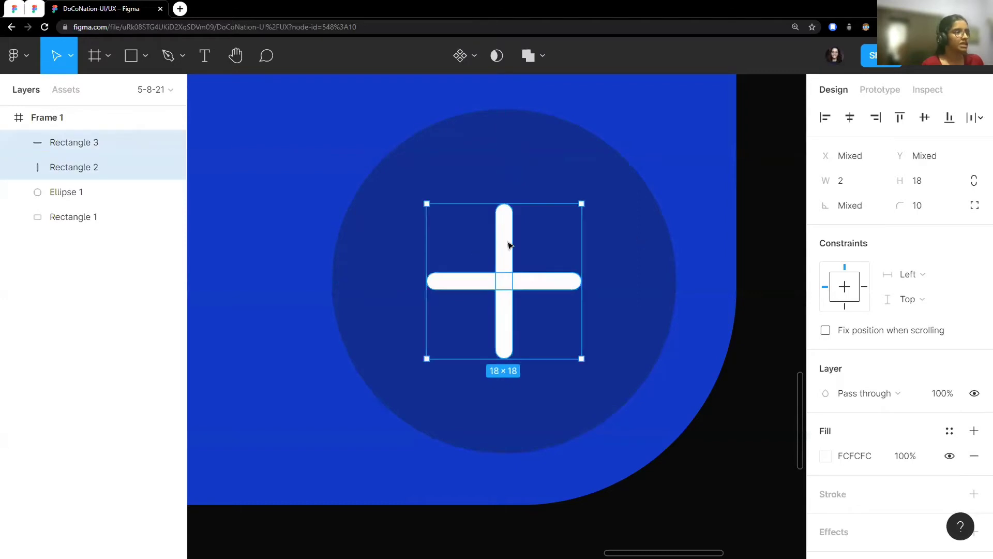
left_click(749, 288)
left_click(502, 248)
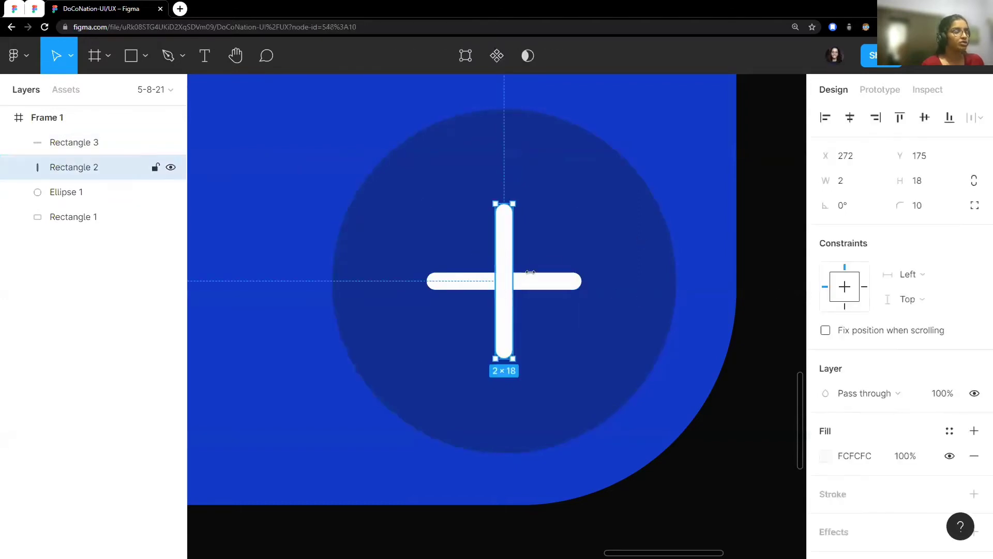
left_click(545, 286, "shift")
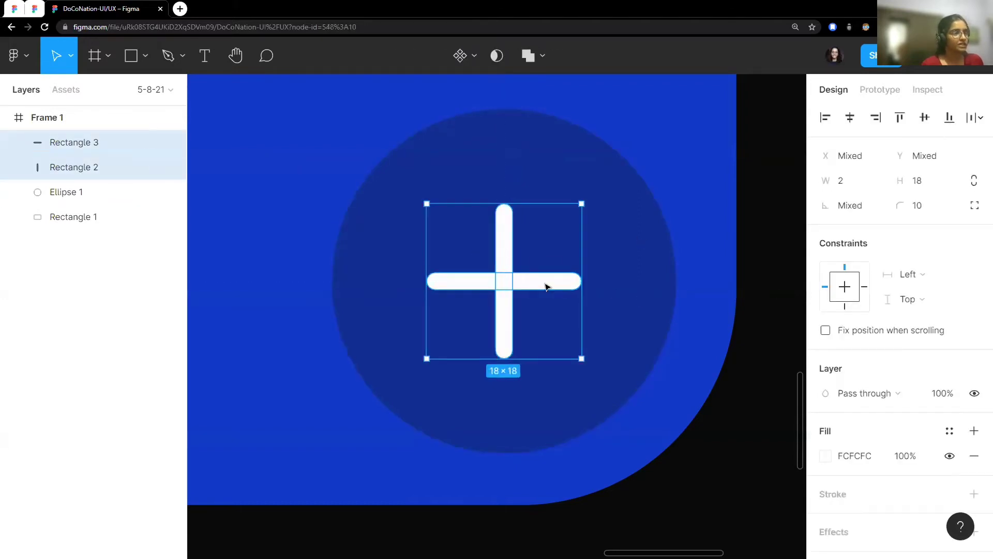
key("ctrl+g")
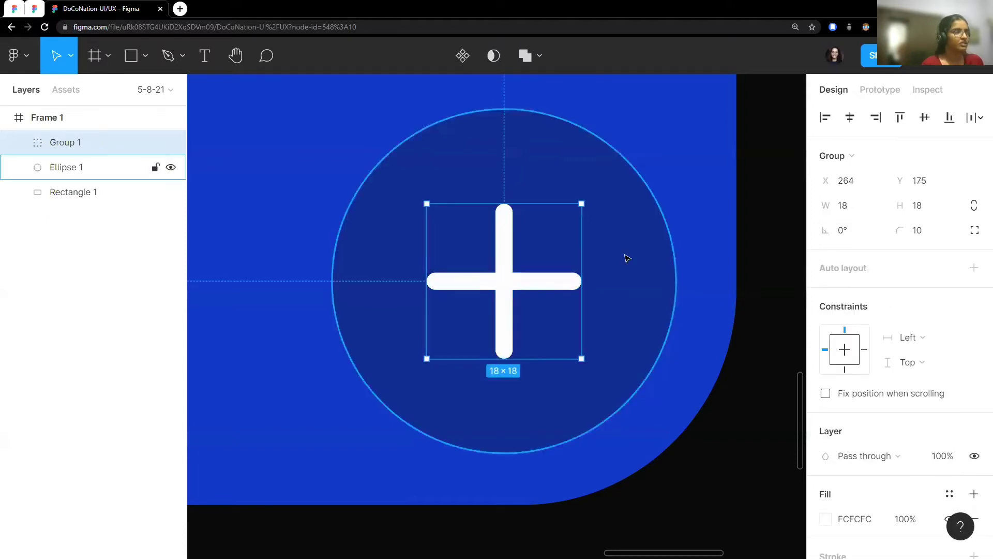
key("ctrl+shift+g")
right_click(502, 255)
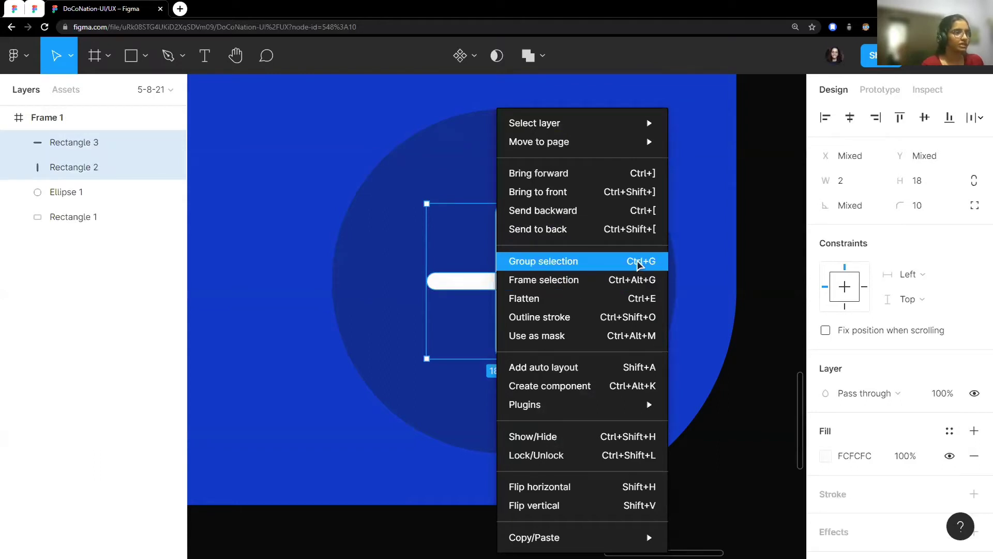
left_click(643, 262)
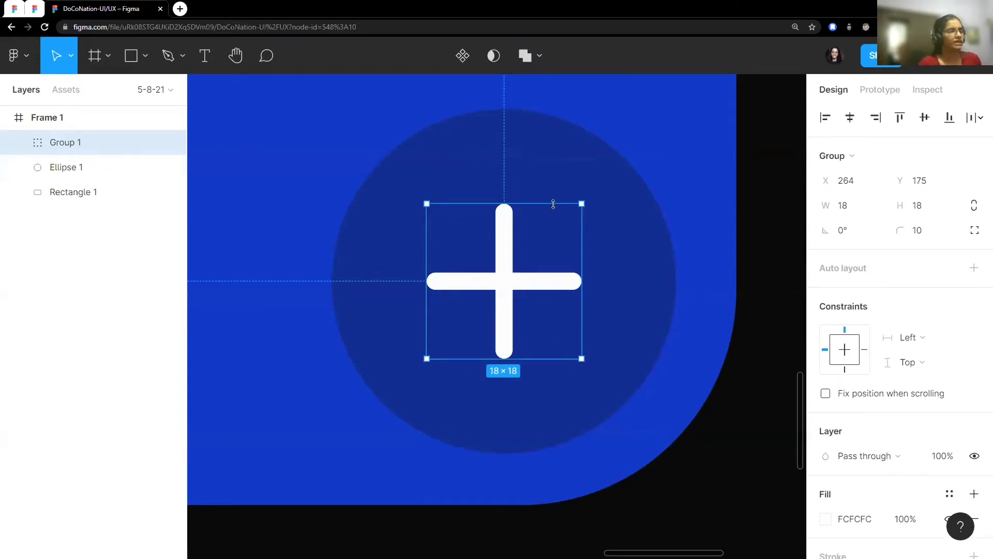
key("shift+1")
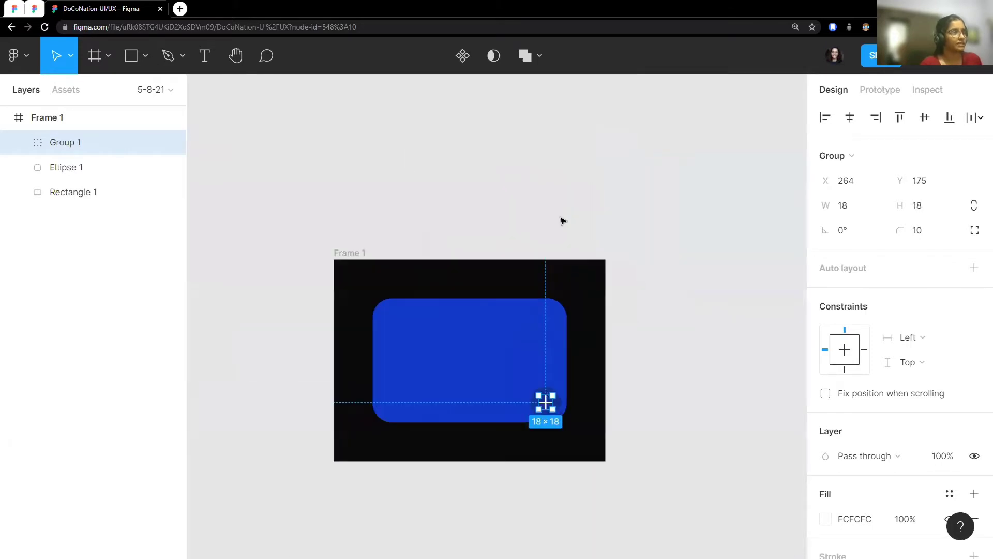
key("Escape")
left_click(52, 118)
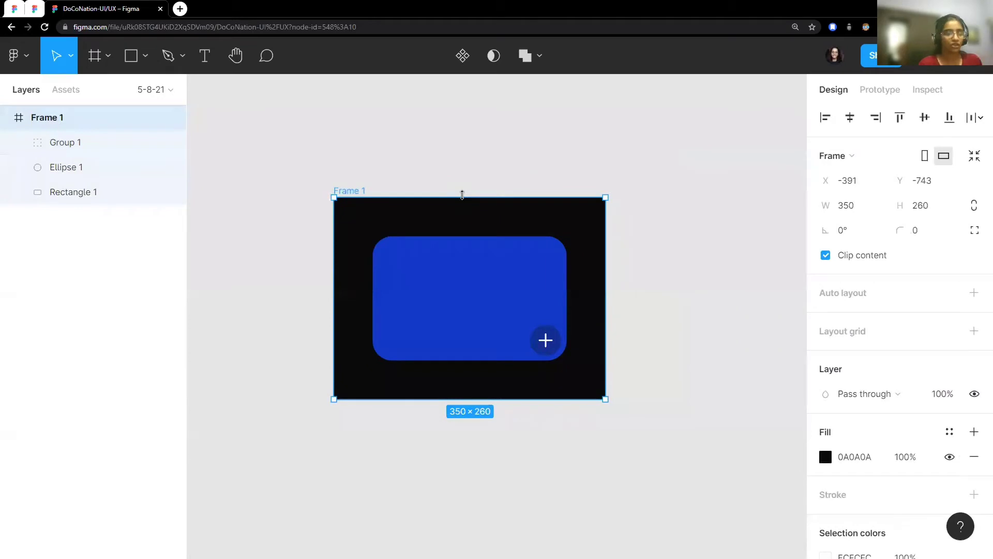
left_click(399, 182)
left_click(341, 191)
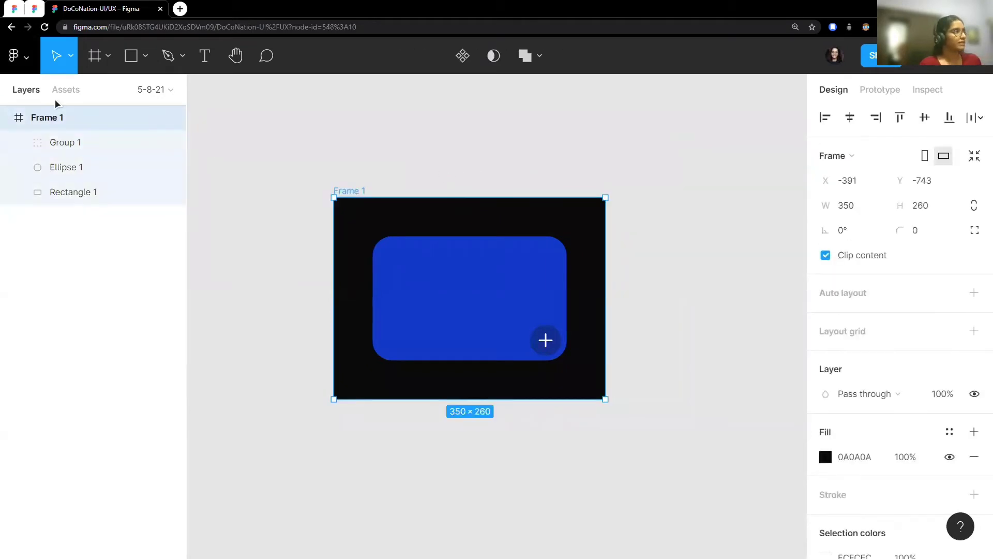
left_click(549, 341)
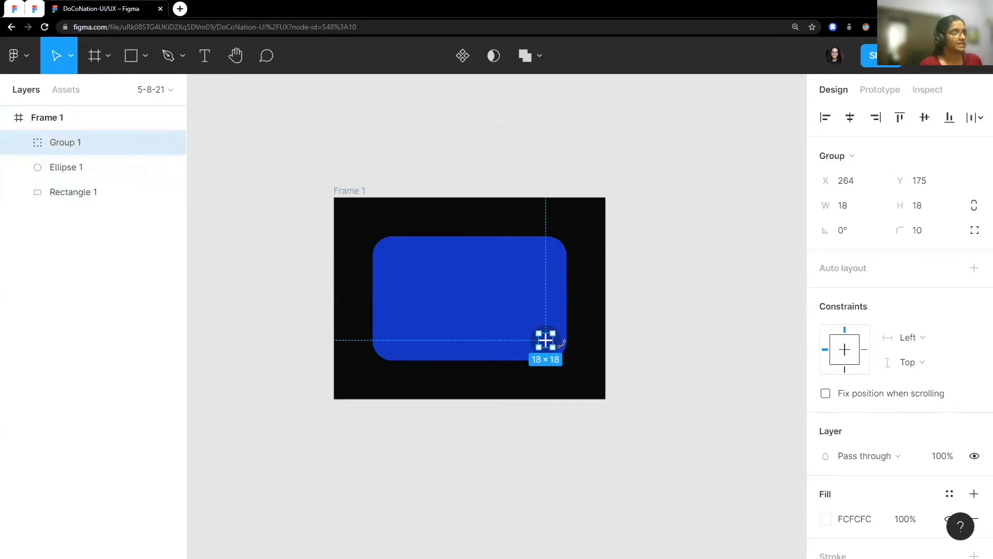
scroll(533, 370, "up", 2)
left_click(65, 167)
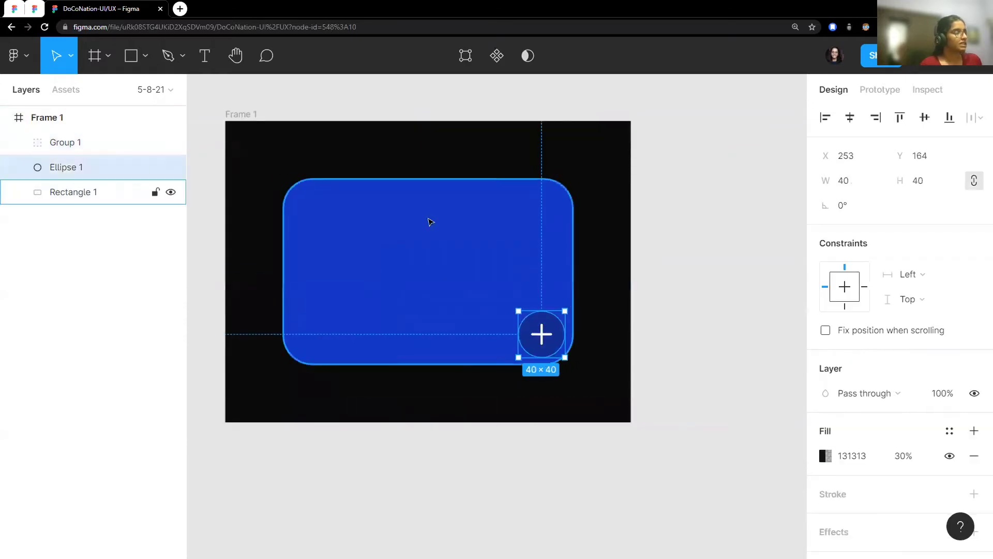
left_click(67, 192)
left_click(58, 124)
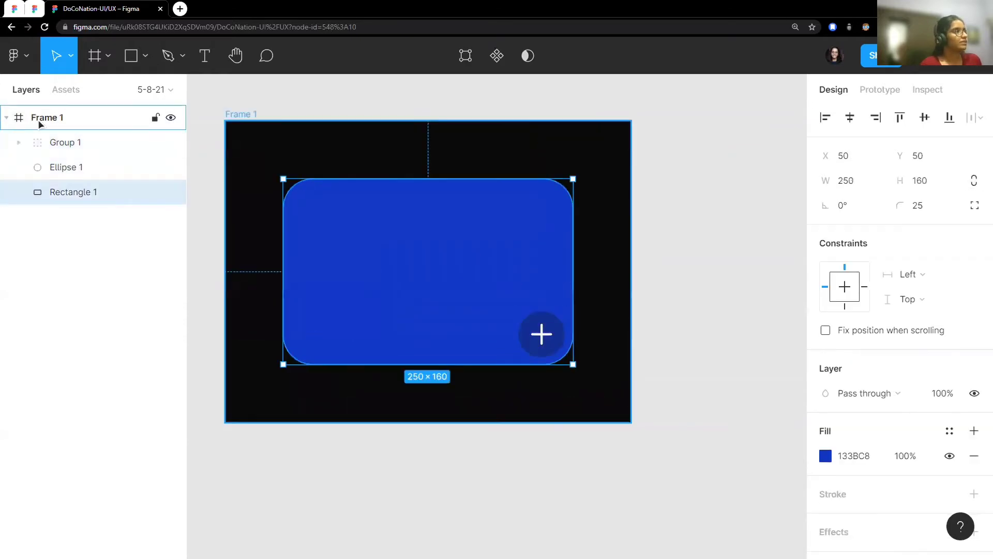
left_click(9, 118)
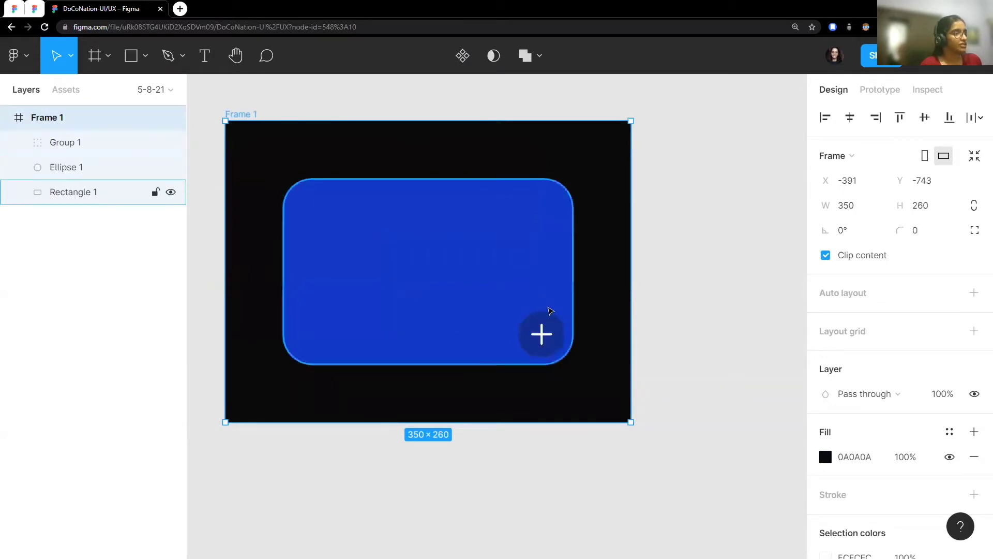
Step: Zoom in and shrink the plus icon group to about 16×16
left_click(680, 345)
scroll(497, 365, "up", 5)
scroll(579, 336, "up", 3)
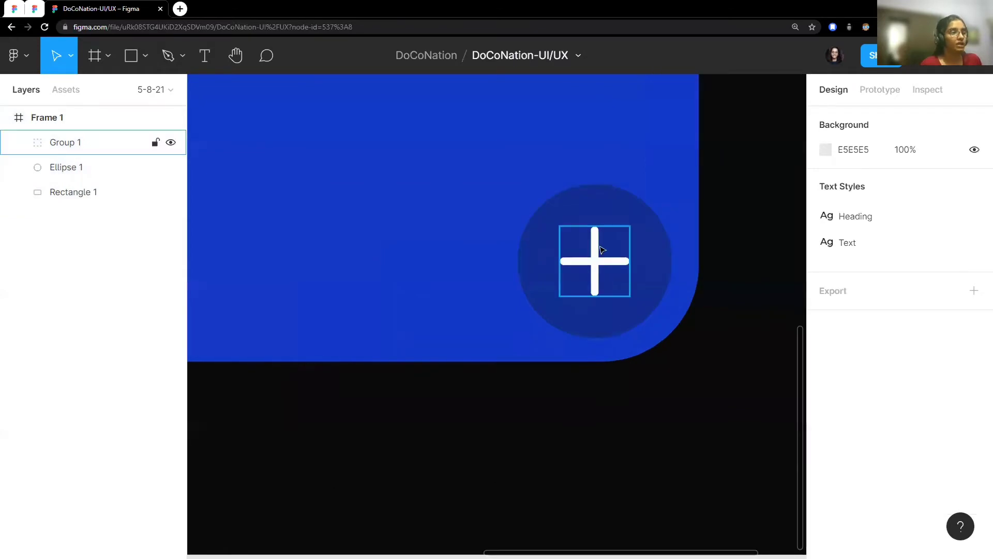
left_click(601, 250)
left_click_drag(630, 253, 619, 254)
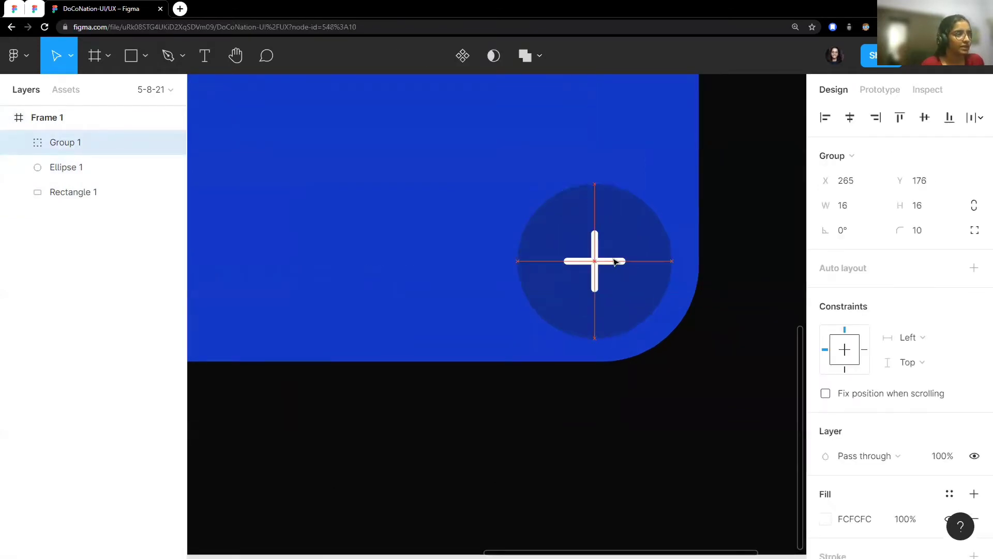
left_click(721, 295)
Step: Zoom back out and pan around to view the whole blue card
scroll(507, 253, "down", 5)
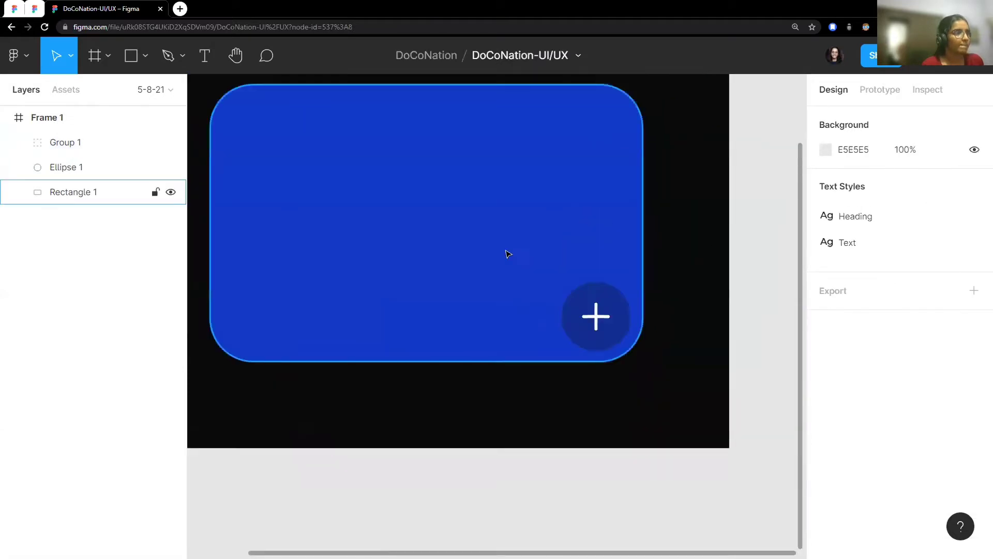
scroll(569, 248, "down", 2)
scroll(628, 243, "down", 2)
scroll(584, 242, "down", 3)
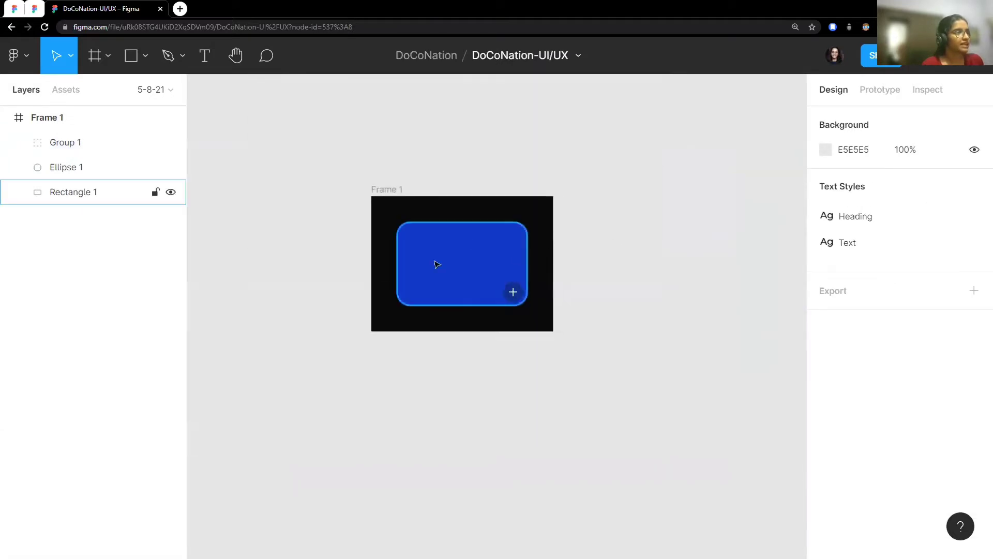
scroll(436, 264, "up", 2)
scroll(434, 259, "up", 2)
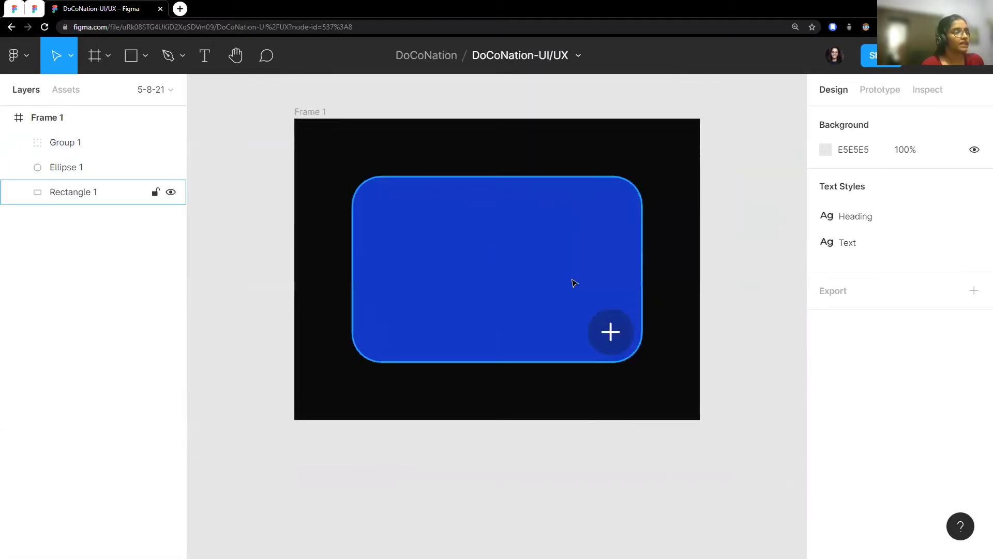
scroll(688, 269, "up", 2)
scroll(569, 256, "right", 2)
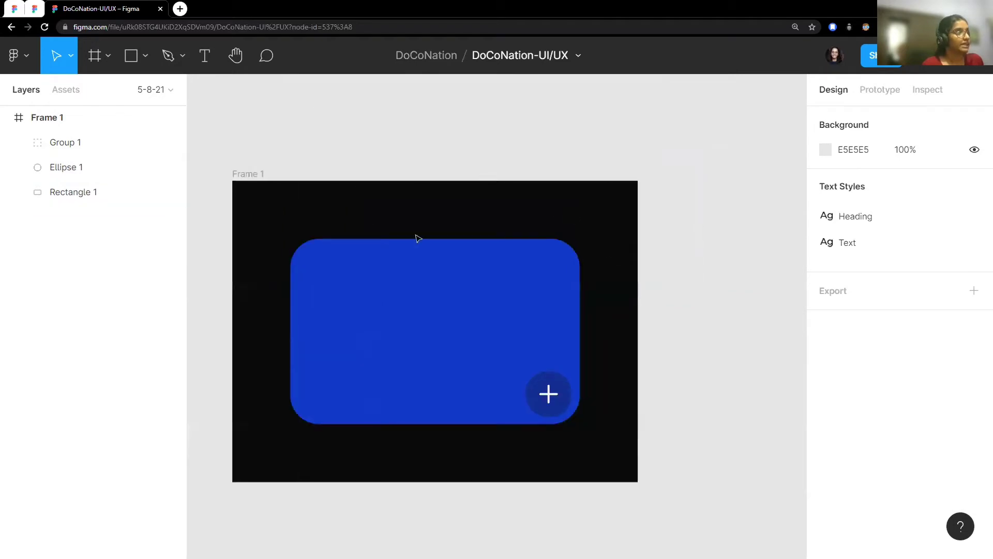
scroll(507, 234, "left", 2)
scroll(450, 154, "down", 2)
scroll(535, 143, "left", 2)
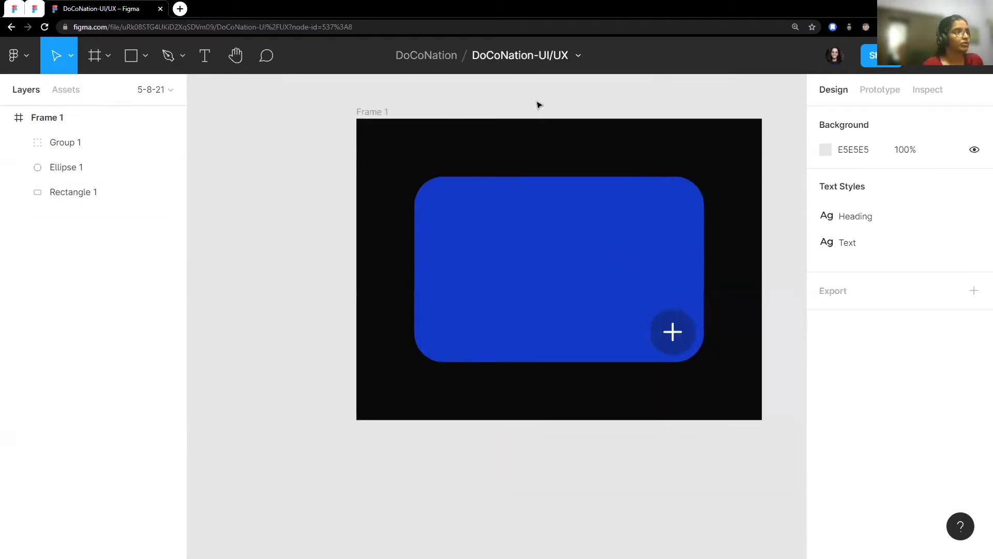
scroll(548, 124, "up", 2)
scroll(419, 157, "right", 2)
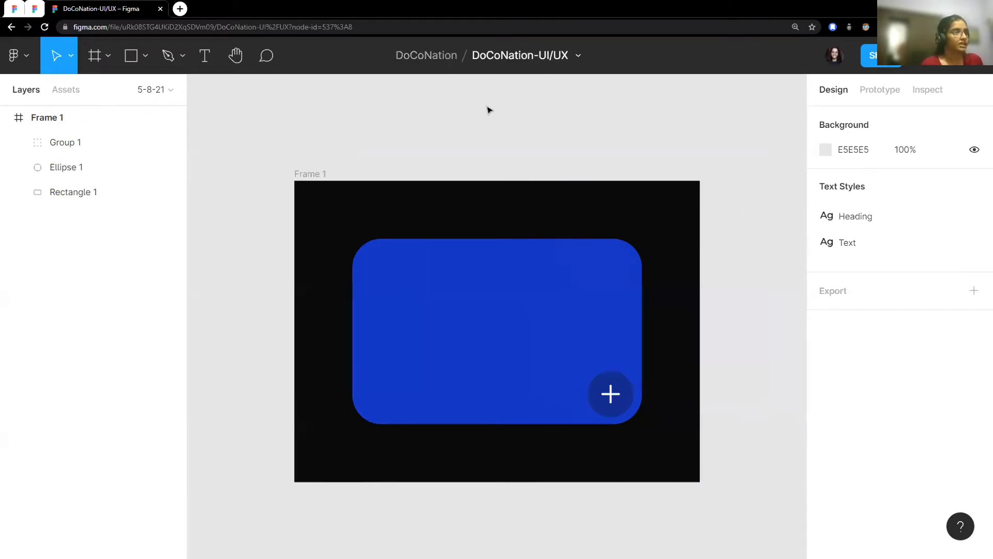
Step: Search Figma Community for 'phosphor' to confirm Phosphor Icons is installed, then return to DoCoNation-UI/UX
right_click(469, 106)
mouse_move(501, 156)
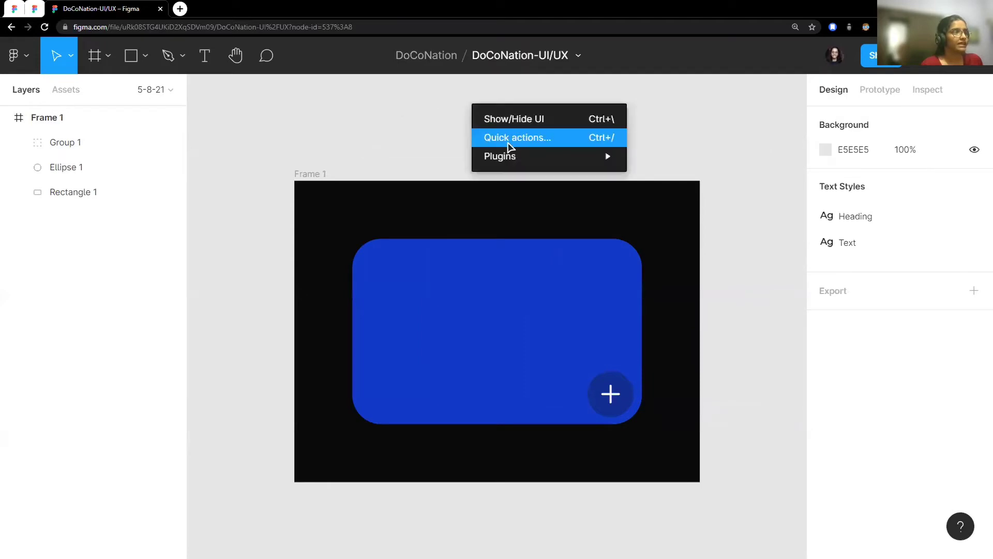
scroll(750, 166, "down", 5)
scroll(736, 177, "down", 3)
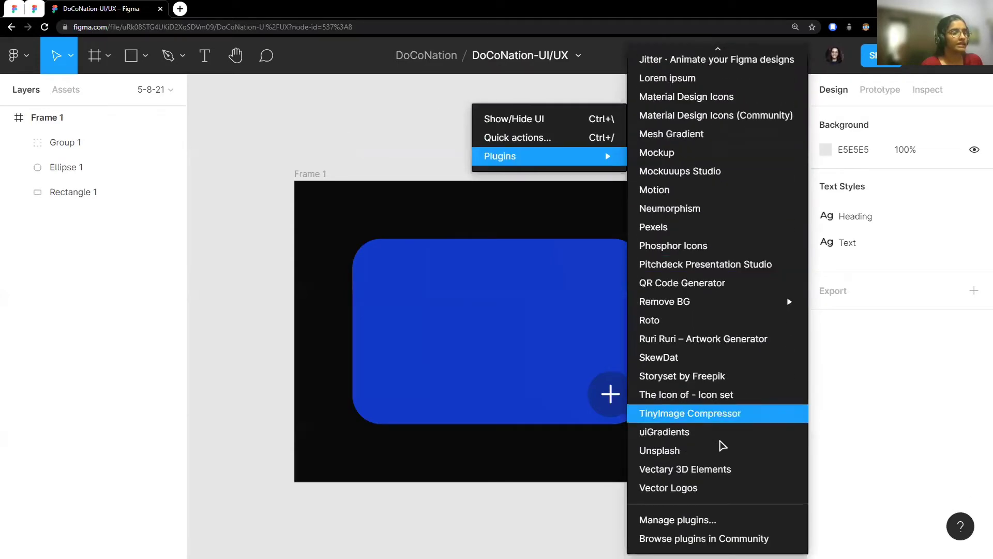
left_click(739, 539)
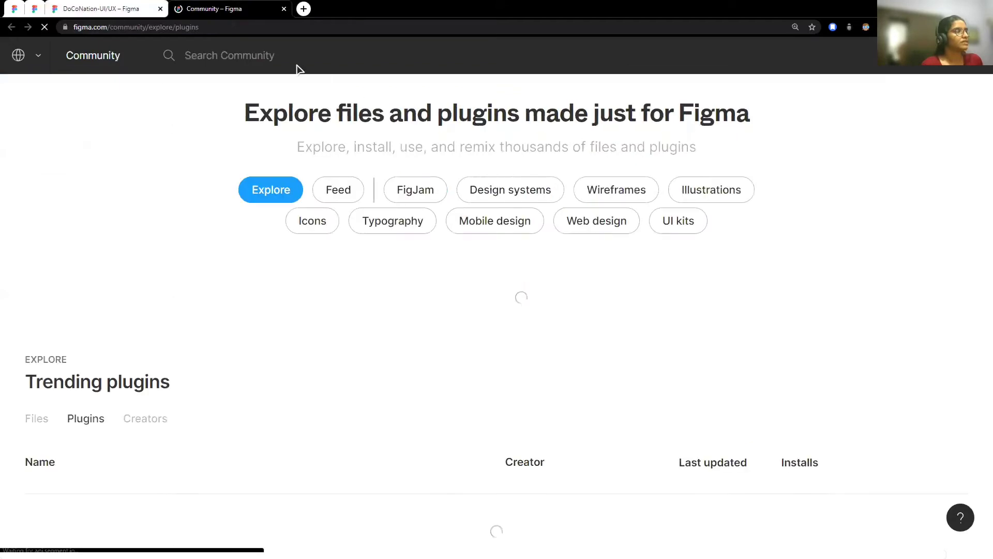
type("p")
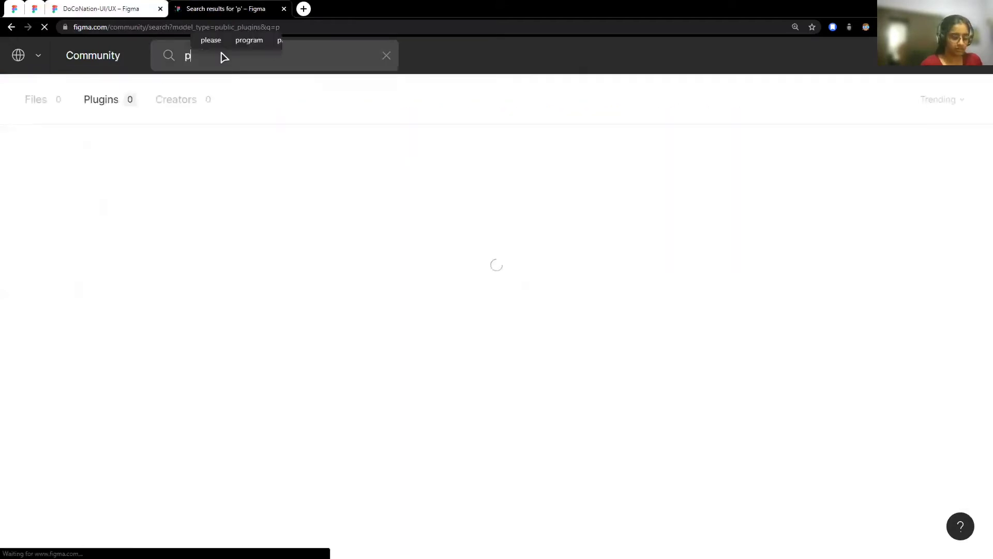
type("hosphor")
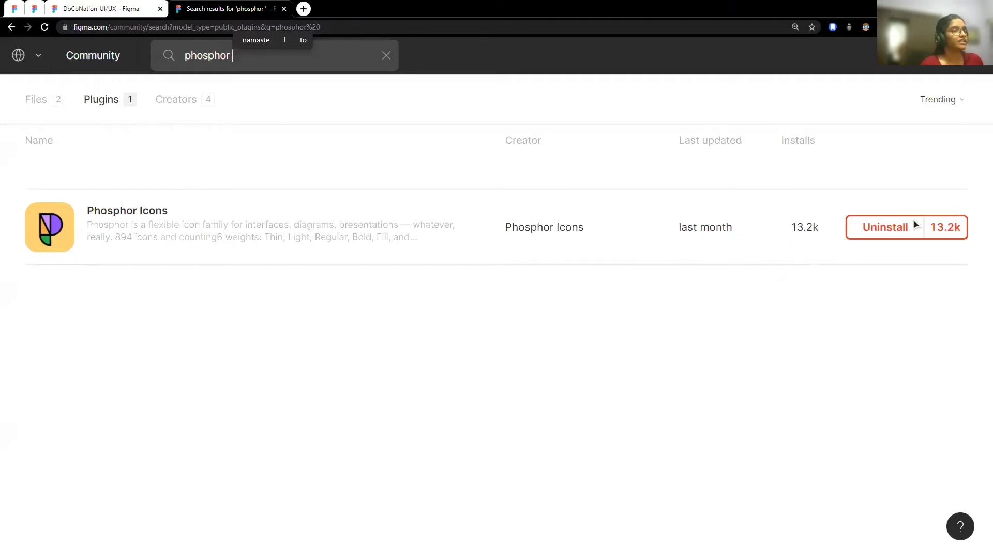
left_click(103, 9)
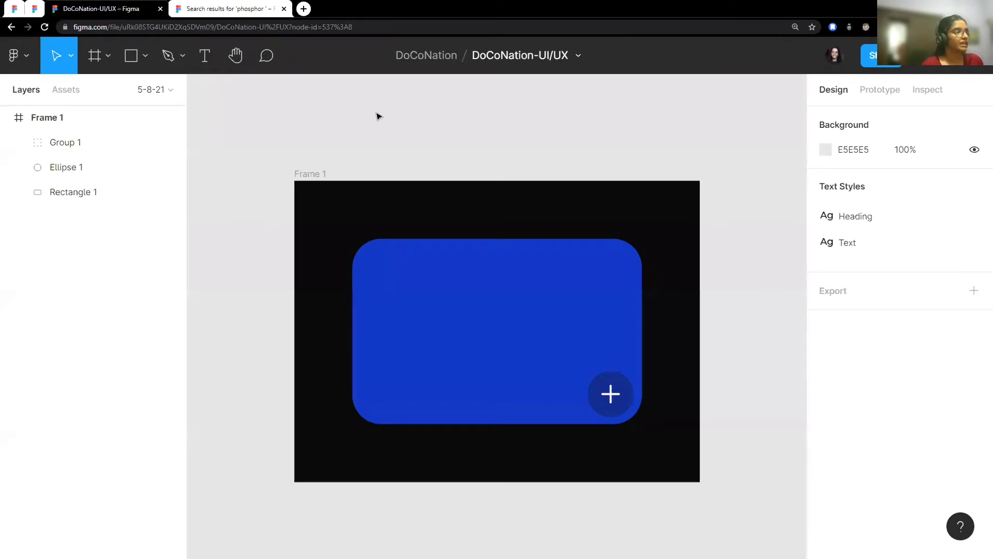
Step: Launch the Phosphor Icons plugin, glancing at the Sessions-DoCoNation prototype for reference
right_click(434, 105)
mouse_move(481, 149)
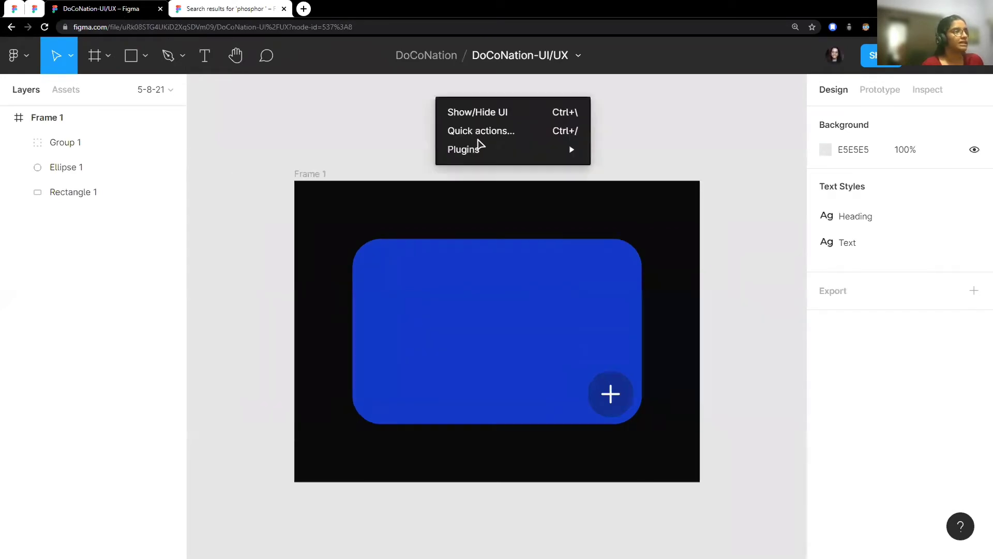
scroll(662, 154, "down", 10)
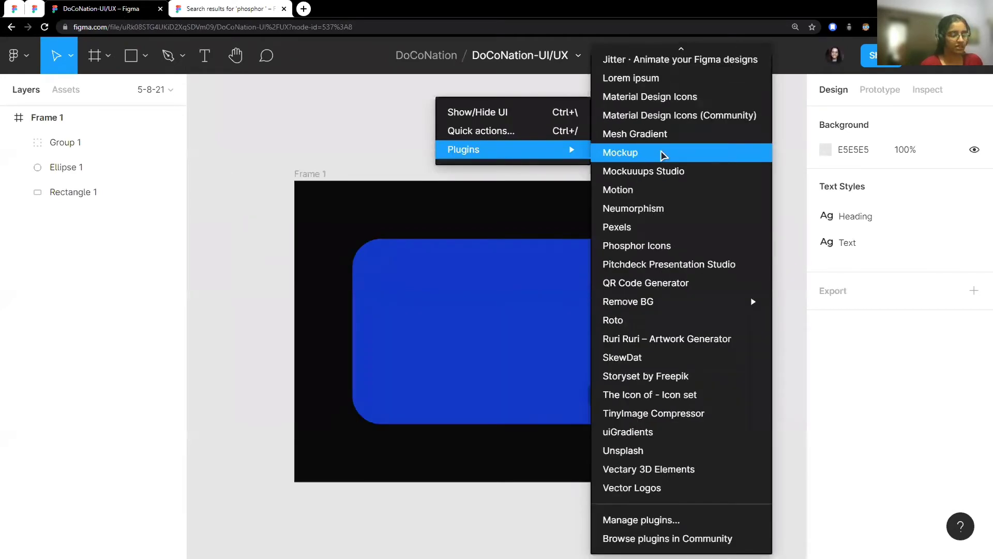
left_click(674, 246)
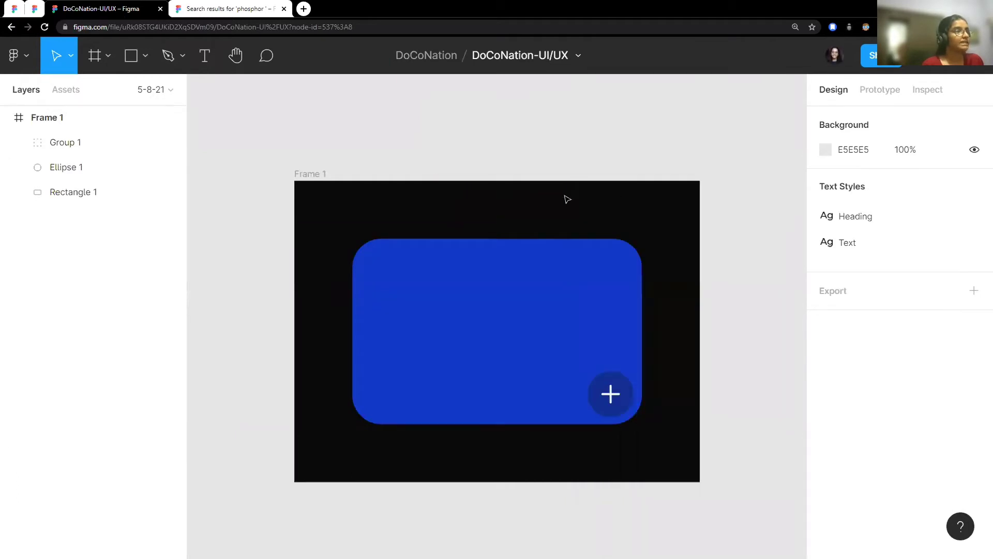
left_click(34, 11)
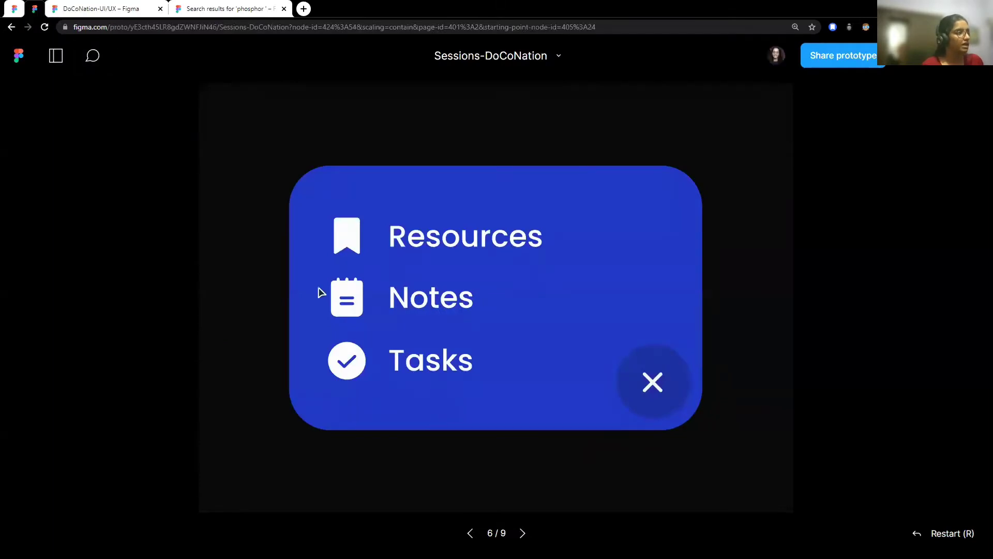
left_click(110, 9)
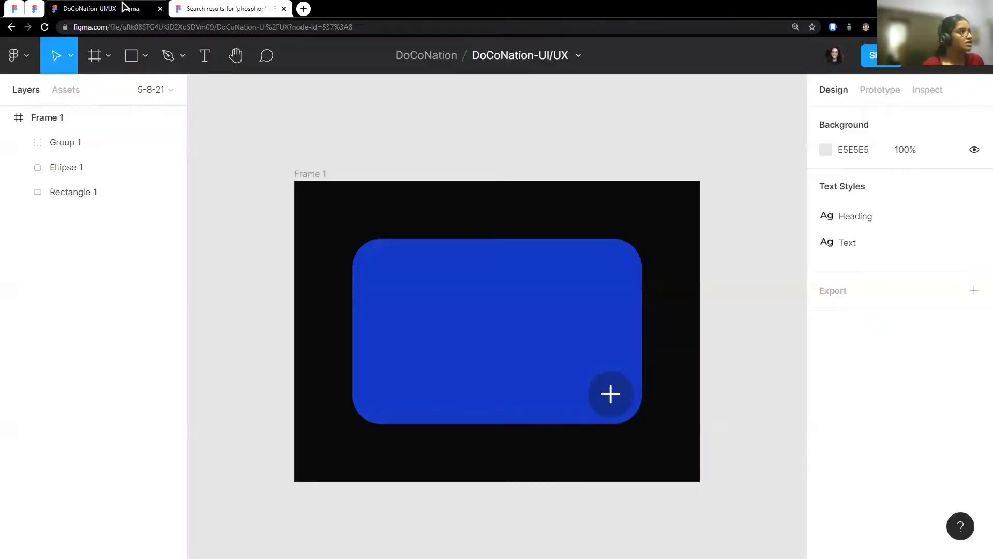
right_click(467, 108)
mouse_move(543, 153)
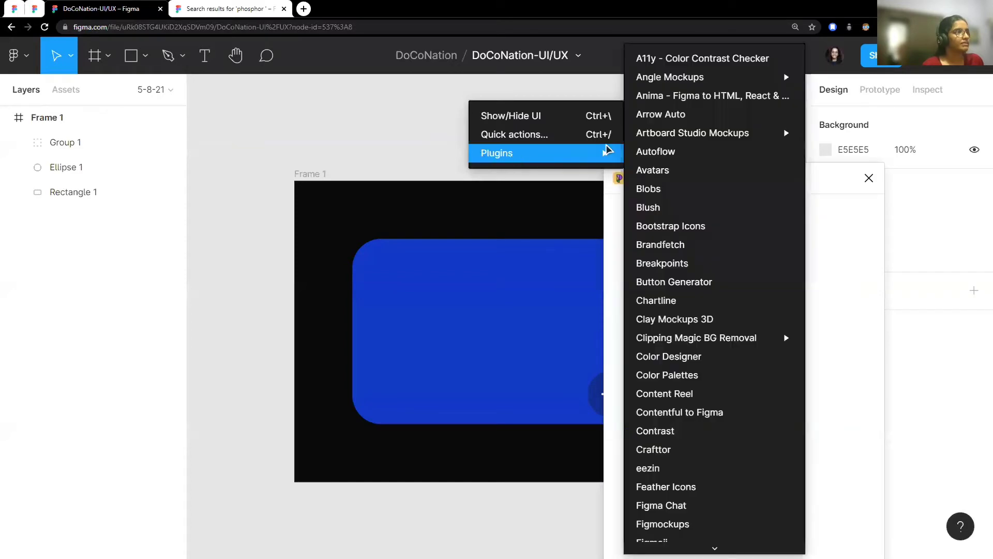
key("Escape")
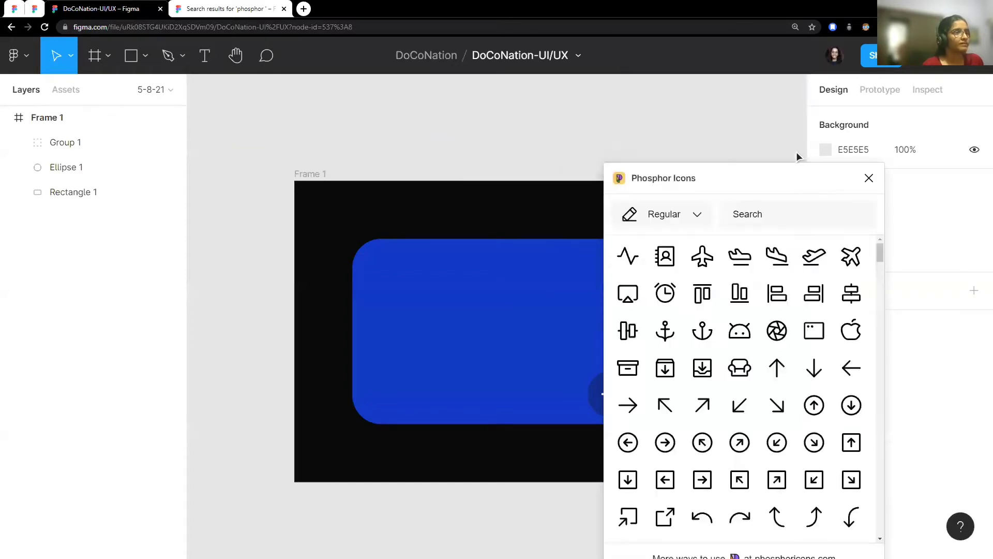
Step: Search 'bookmark', set icon weight to Fill, and place BookmarkSimple on the blue card
left_click(768, 214)
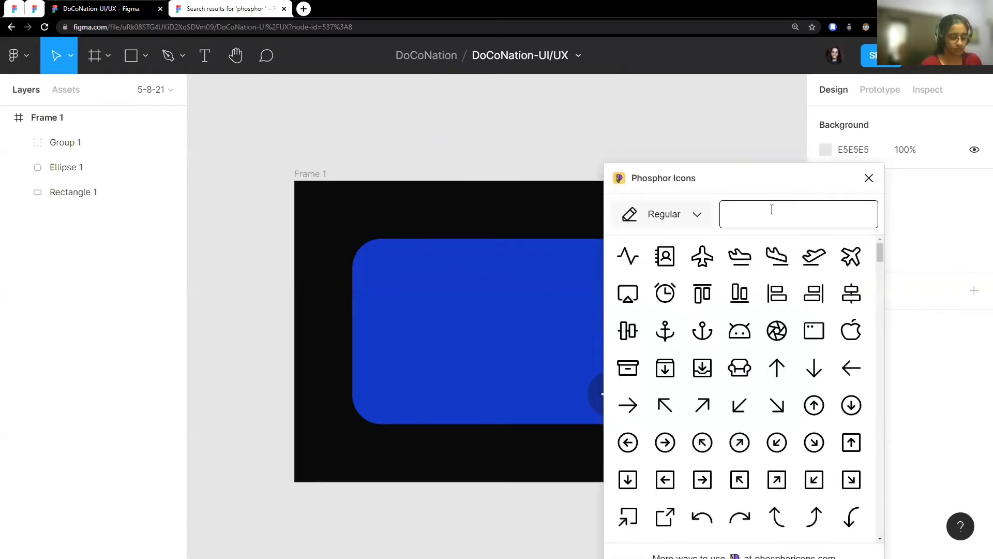
type("bookmar")
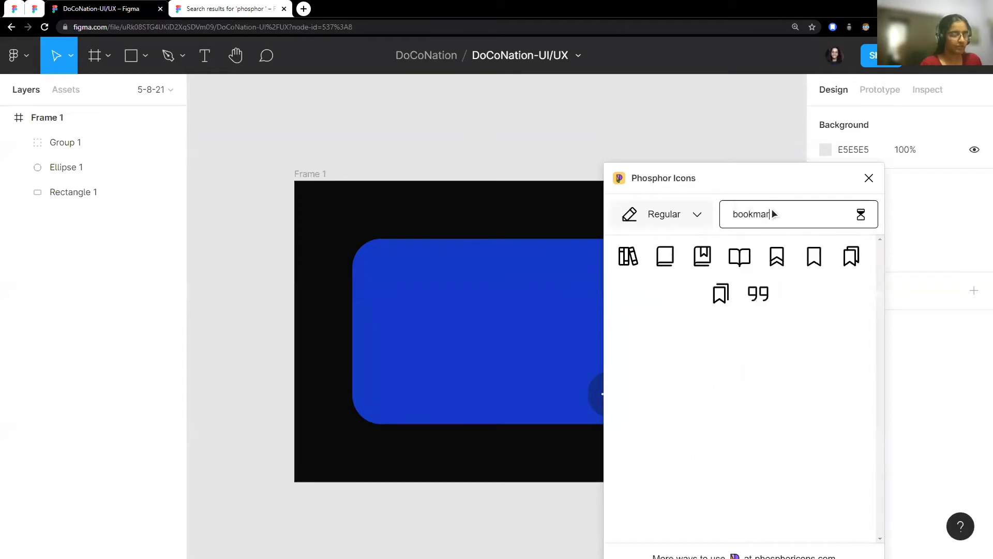
type("k")
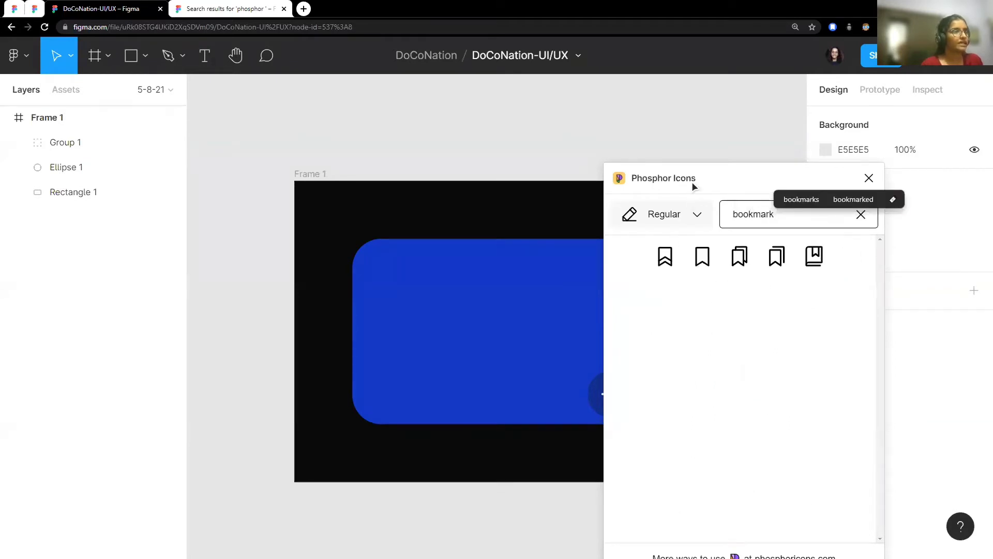
mouse_move(693, 185)
left_mouse_down()
mouse_move(675, 120)
mouse_move(685, 106)
left_mouse_up()
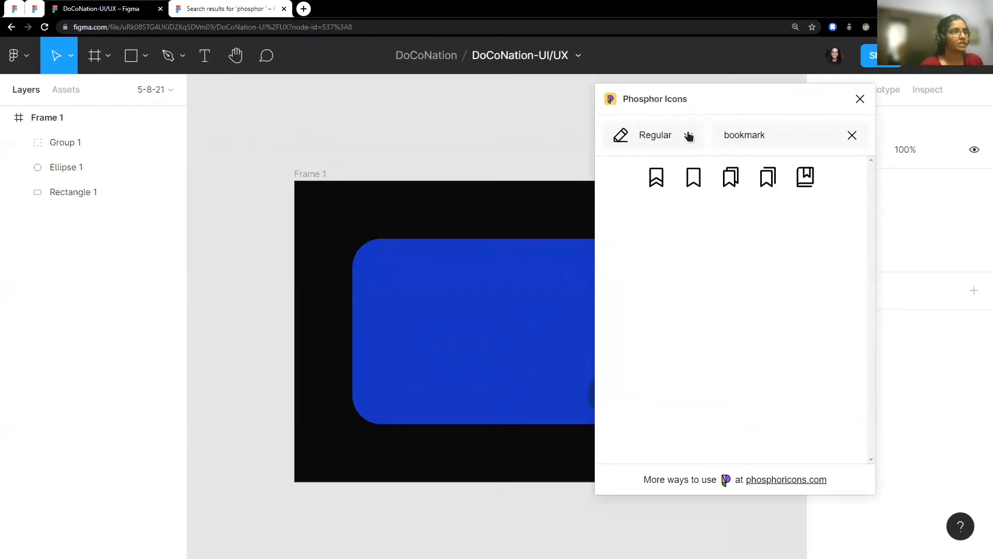
left_click(689, 136)
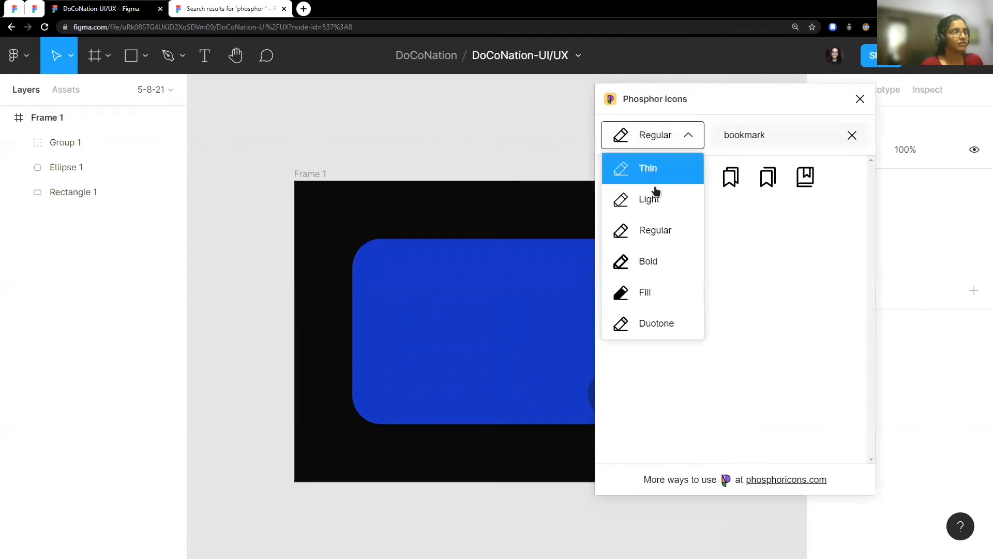
left_click(656, 292)
scroll(435, 249, "right", 3)
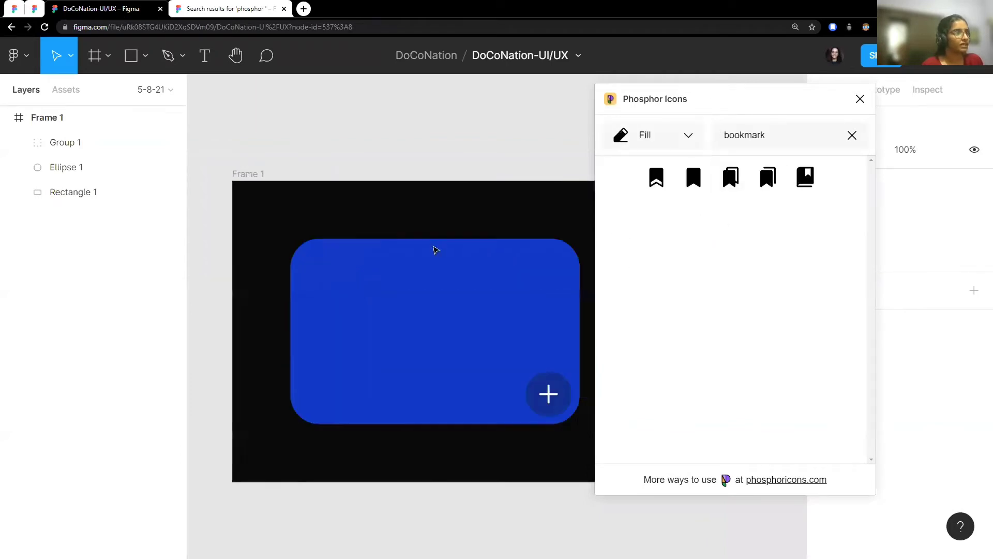
scroll(434, 250, "right", 3)
scroll(416, 213, "down", 3)
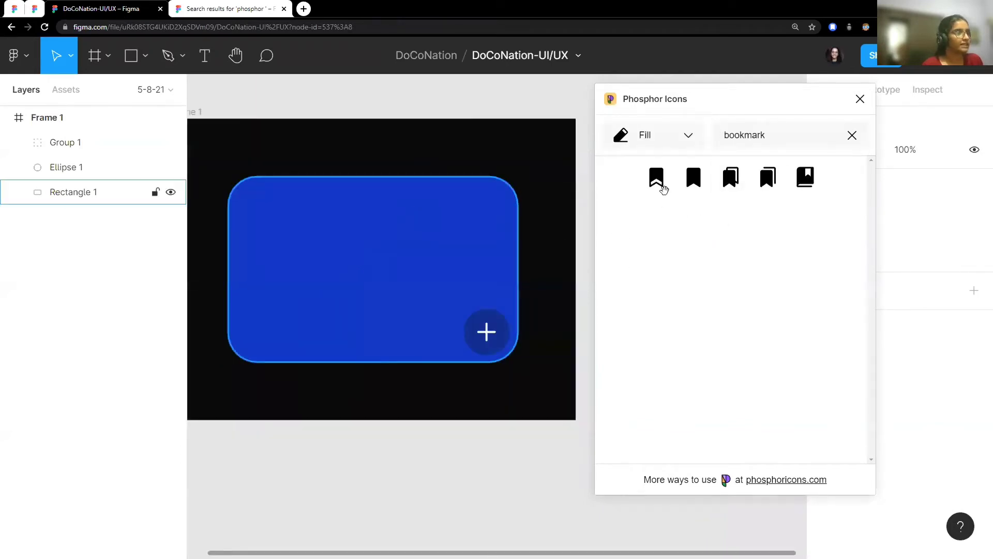
left_click(694, 186)
left_click_drag(484, 334, 380, 241)
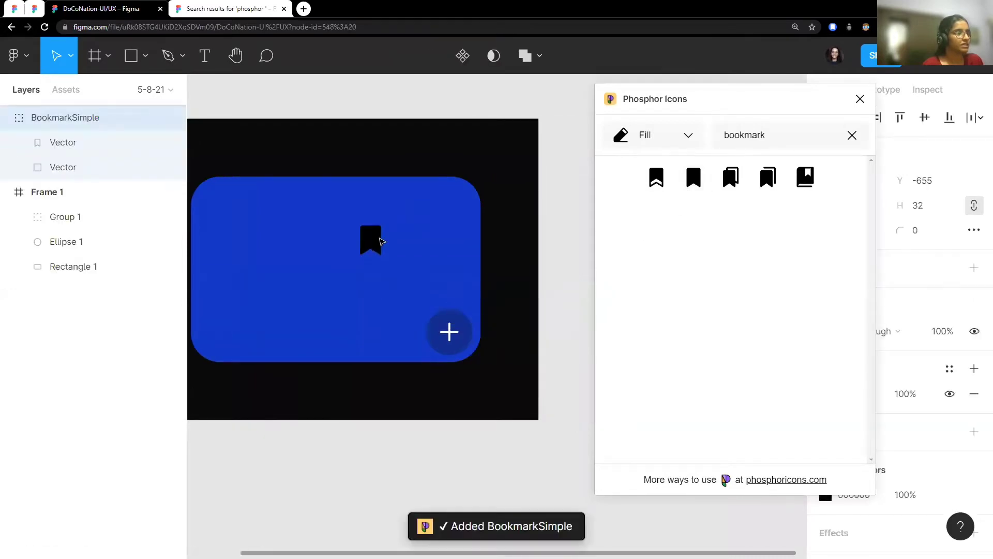
Step: Search 'notes' and place the Notepad icon beside the bookmark
double_click(745, 135)
type("no")
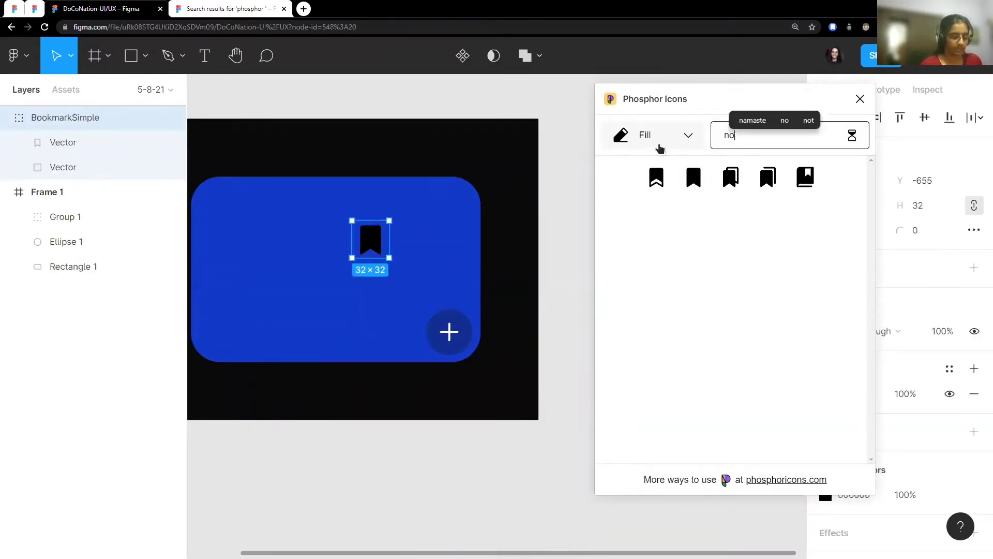
type("tes")
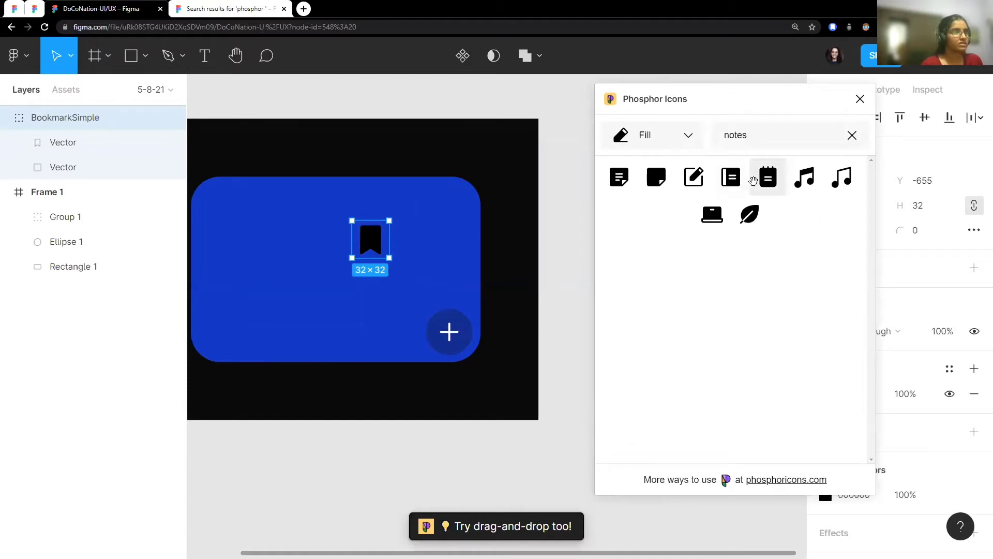
left_click(761, 184)
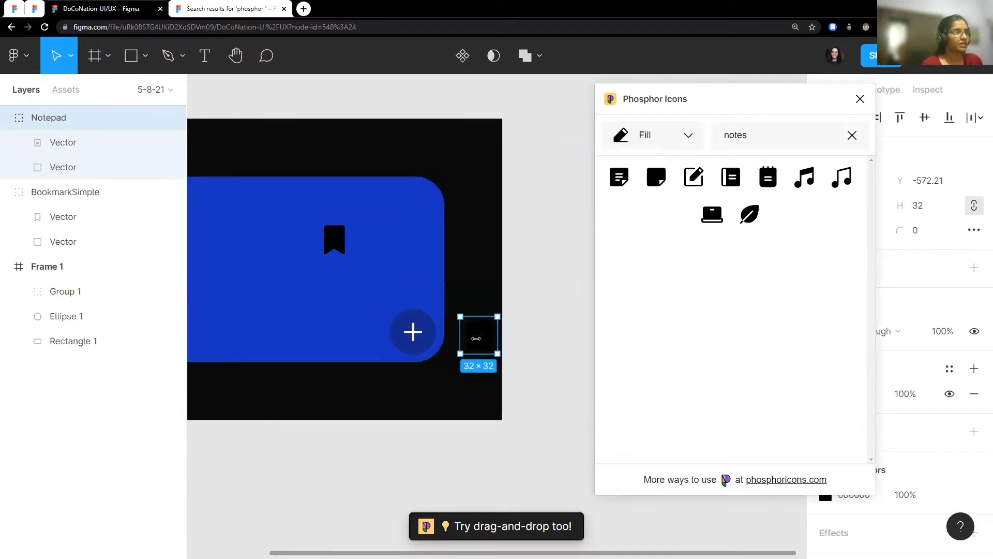
left_click_drag(479, 334, 394, 248)
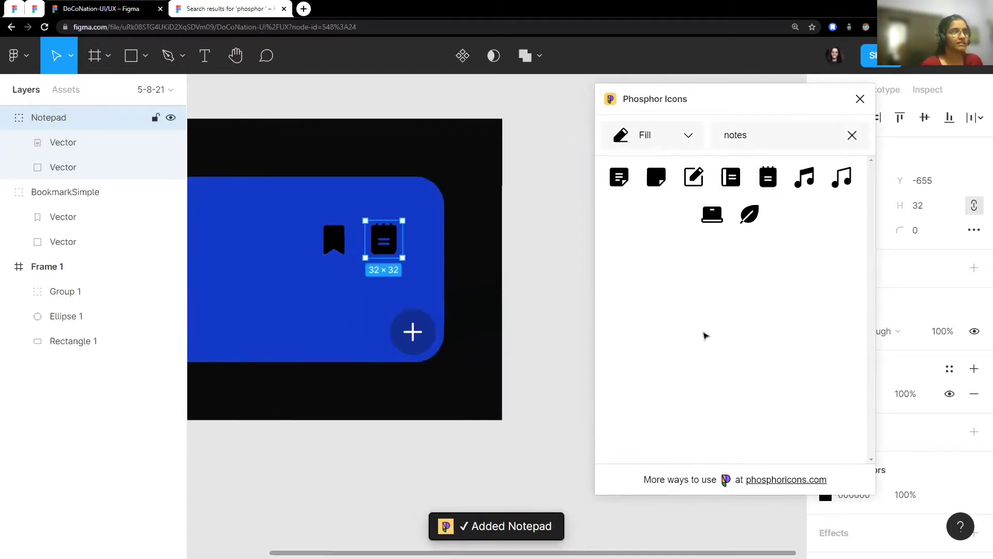
Step: Search 'task' and place the CheckCircle icon under the bookmark on the card
left_click_drag(754, 148, 709, 133)
type("ta")
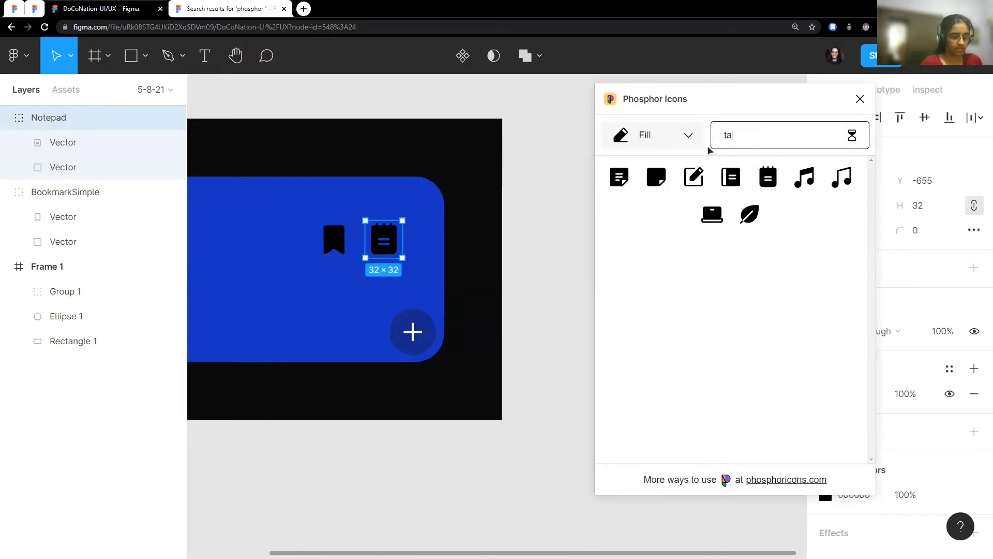
type("sk")
left_click(693, 177)
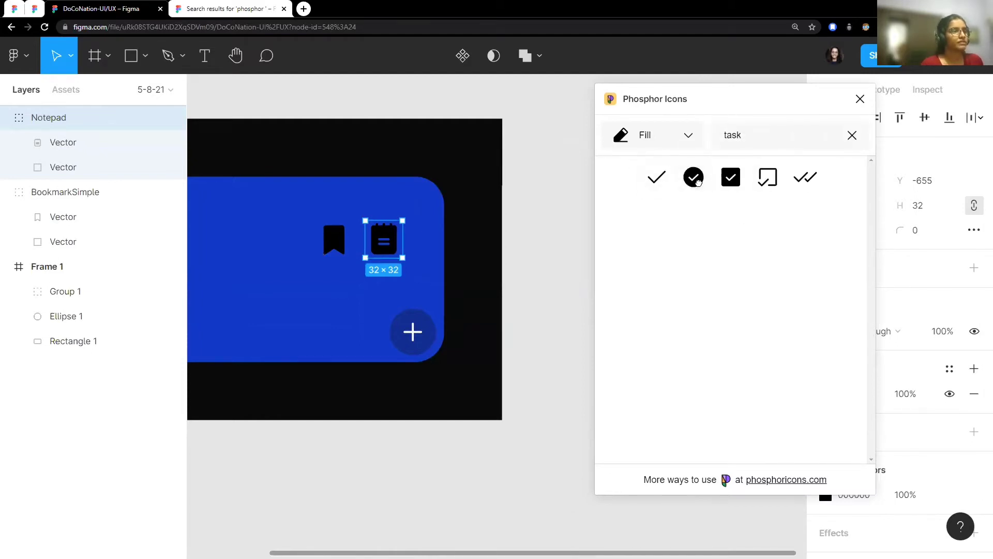
left_click_drag(485, 345, 301, 293)
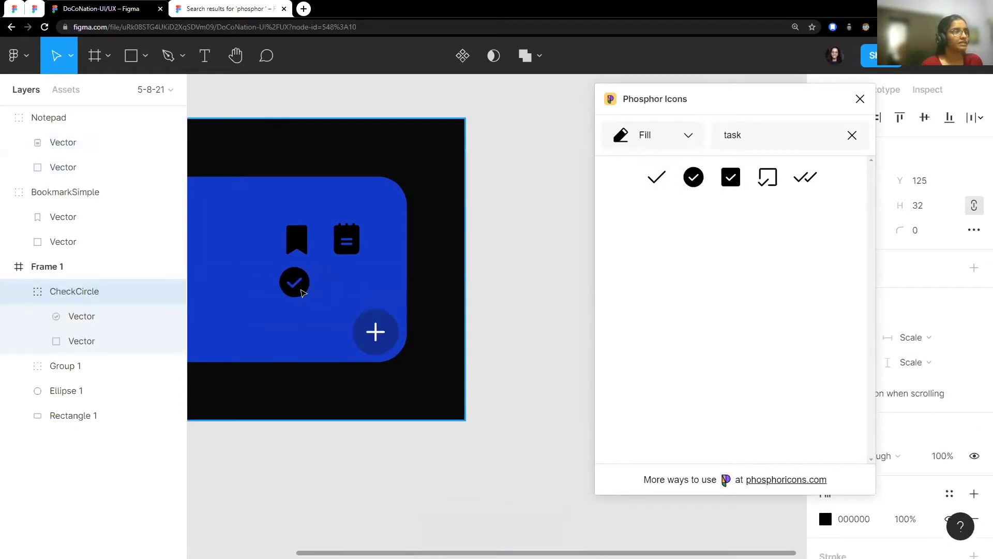
scroll(383, 272, "left", 2)
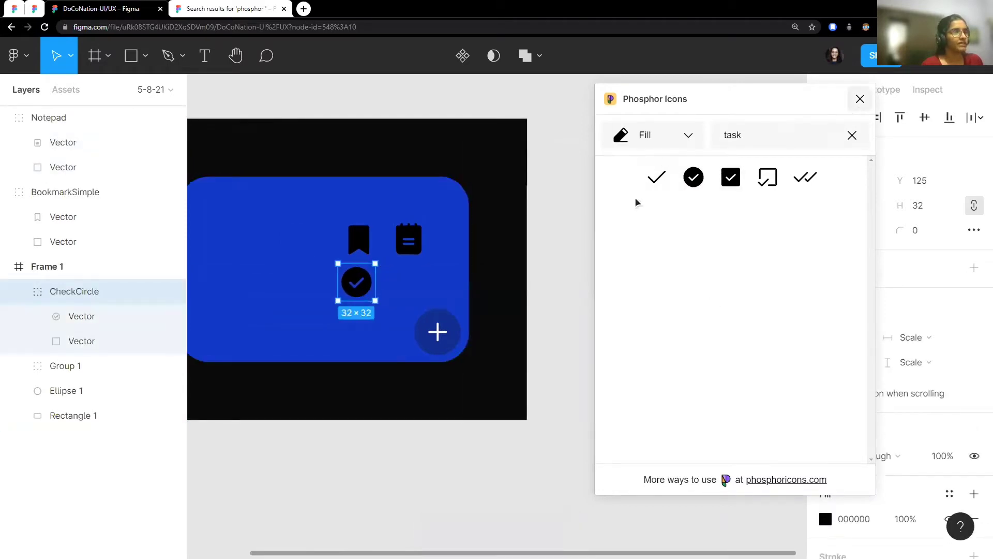
key("Escape")
Step: Stack bookmark, notepad and check-circle icons in a vertical column at the card's left, then raise them
left_click(610, 227)
scroll(348, 294, "up", 3)
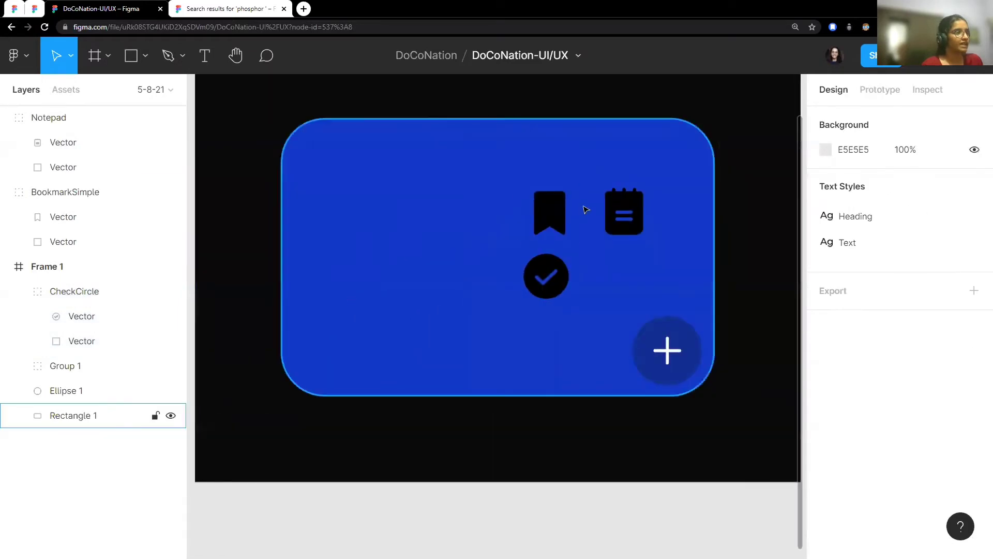
mouse_move(550, 216)
left_mouse_down()
mouse_move(361, 189)
mouse_move(358, 204)
left_mouse_up()
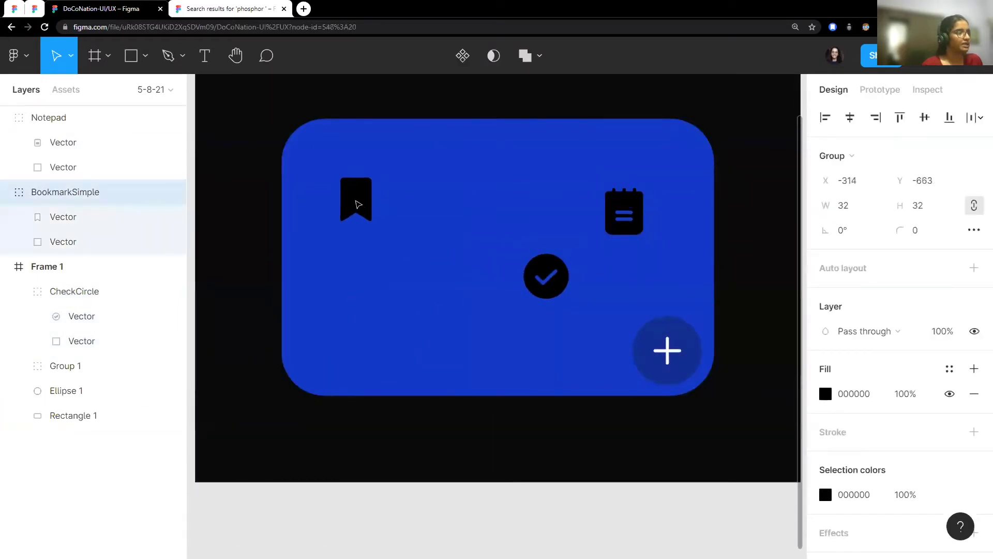
left_click_drag(620, 220, 353, 279)
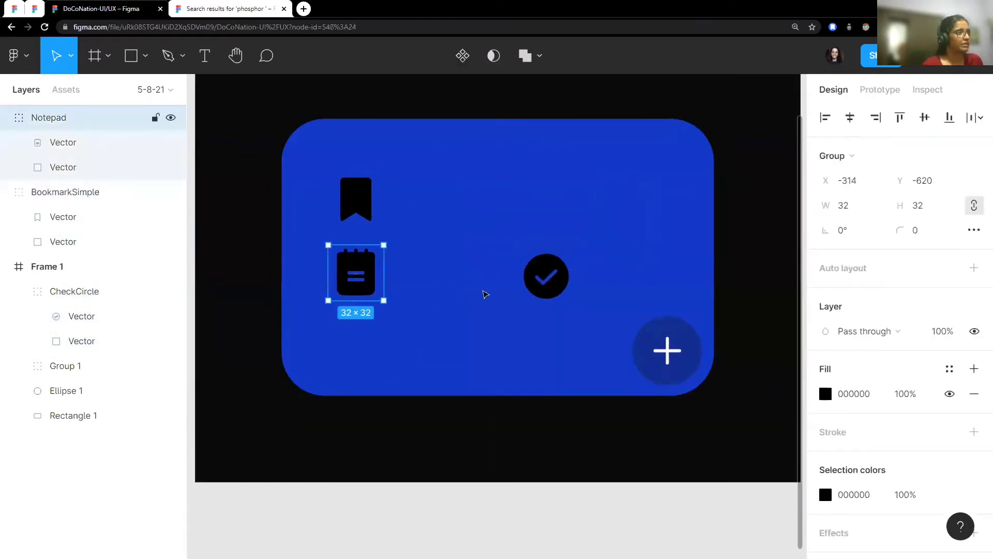
left_click_drag(553, 284, 360, 334)
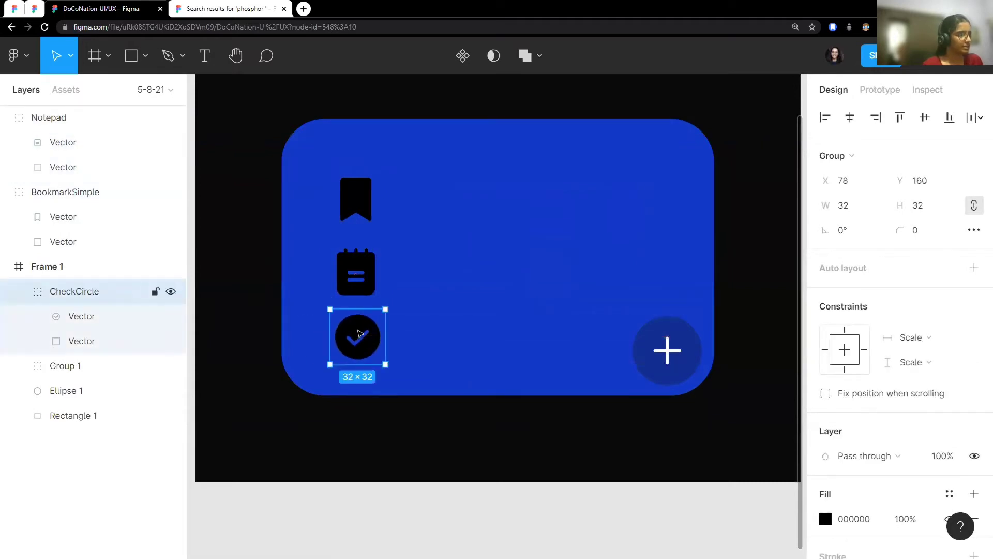
left_click(356, 272, "shift")
left_click(356, 200, "shift")
left_click_drag(358, 235, 357, 213)
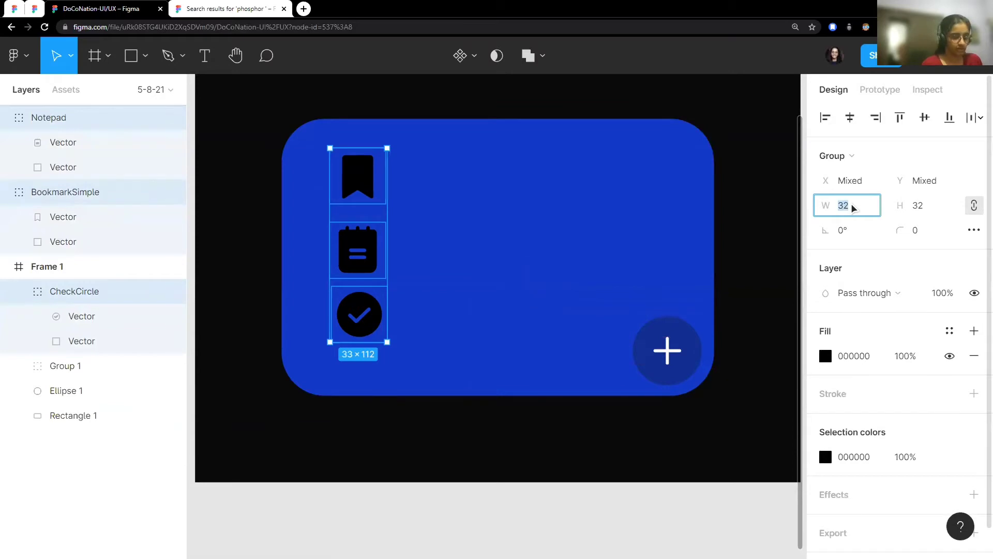
Step: Resize the three icons to 28×28 and even out their spacing in the column
type("28")
key("Return")
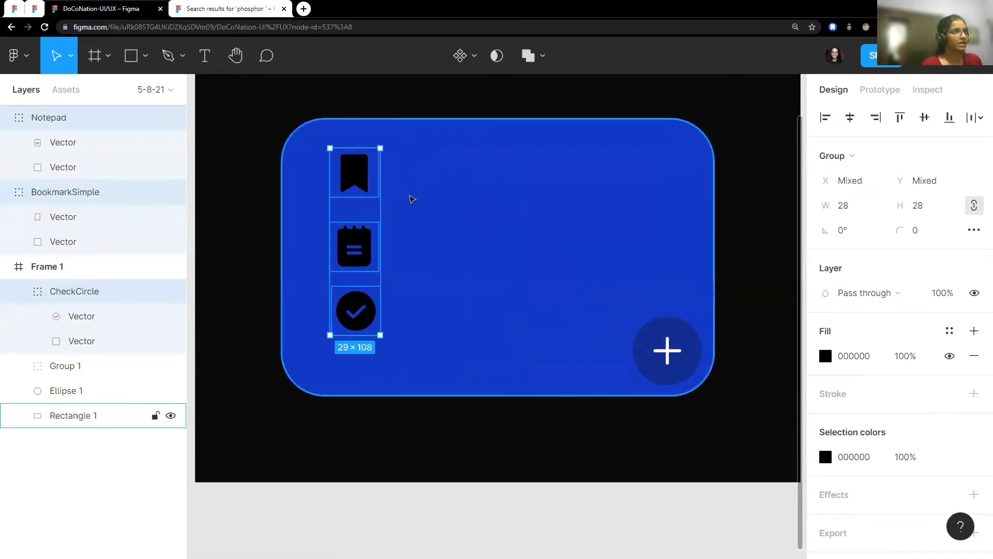
scroll(413, 199, "down", 2)
scroll(410, 199, "down", 2)
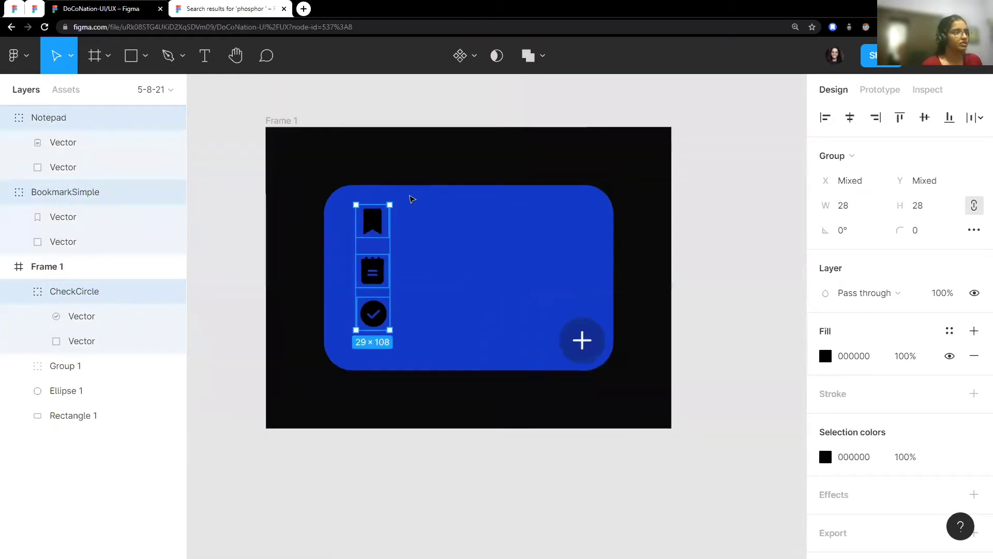
left_click(378, 224)
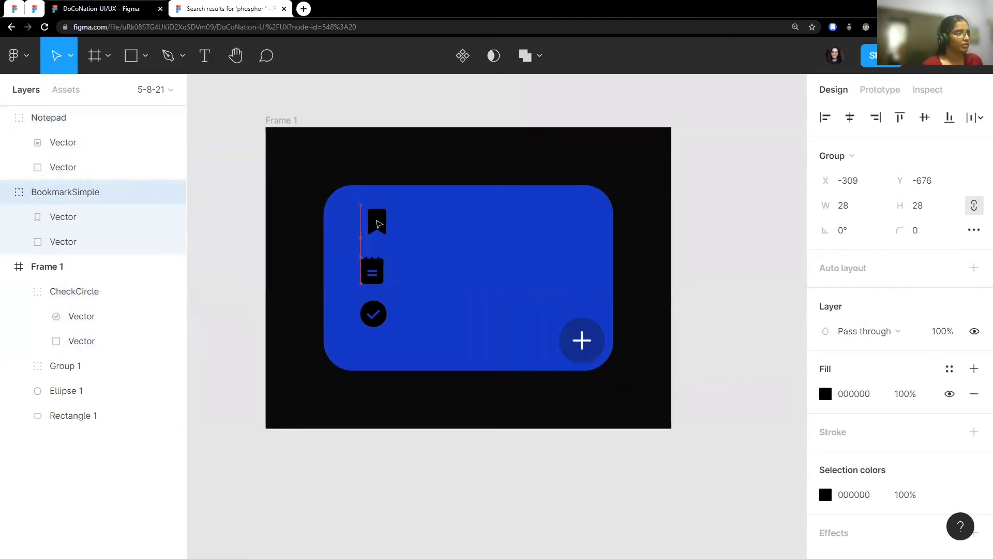
left_click(376, 311)
left_click_drag(376, 311, 374, 315)
left_click(373, 270, "shift")
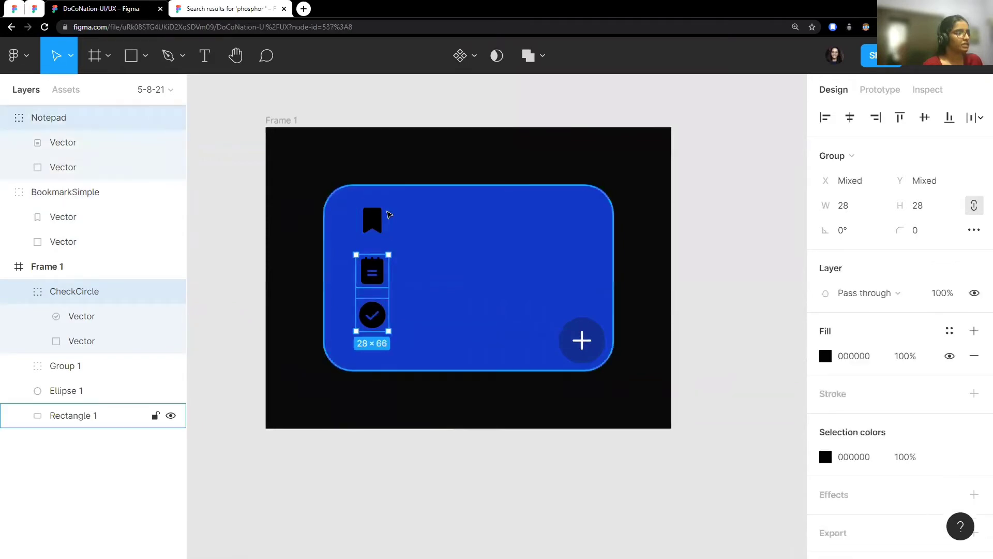
left_click(380, 225, "shift")
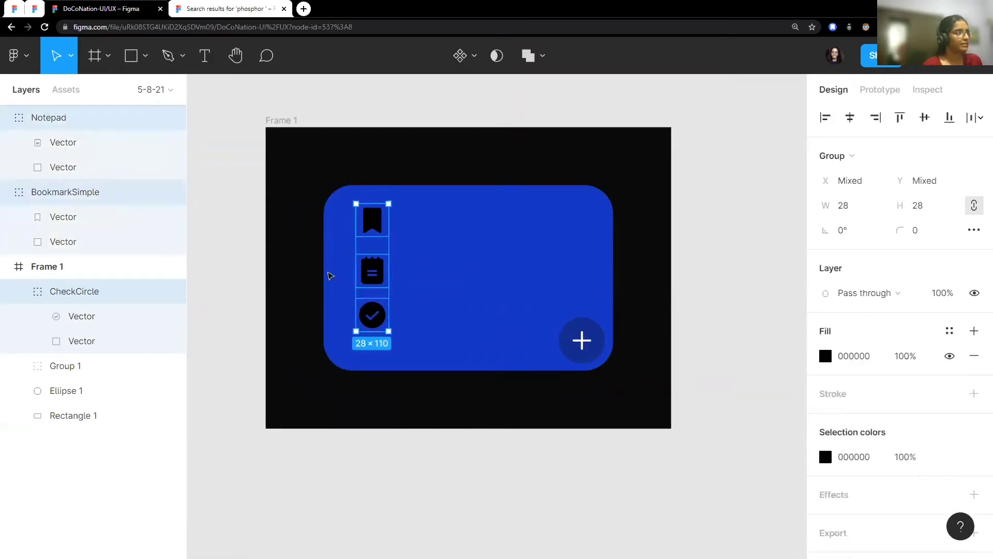
Step: Move the Notepad and BookmarkSimple layers into Frame 1, then shift all three icons down
left_click(6, 118)
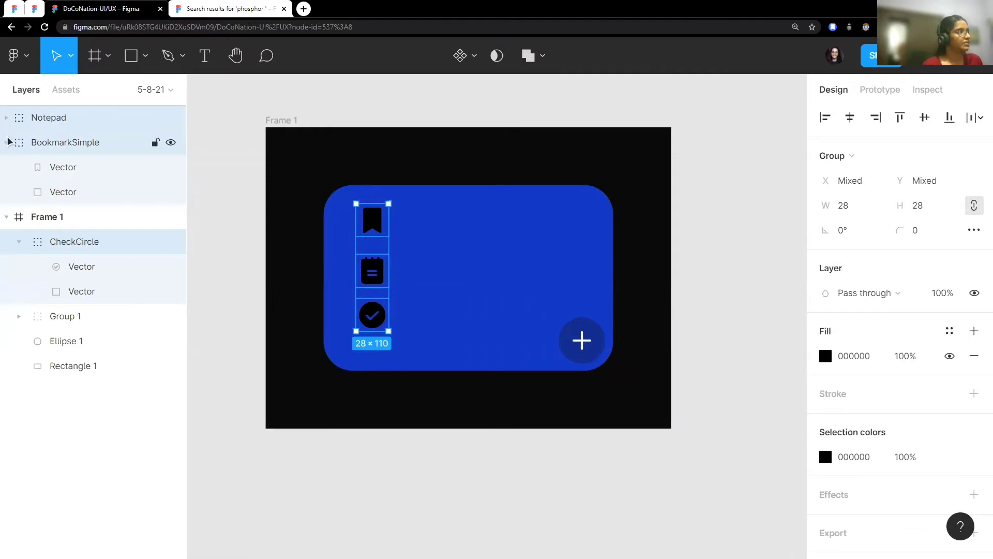
left_click(7, 143)
left_click(181, 190)
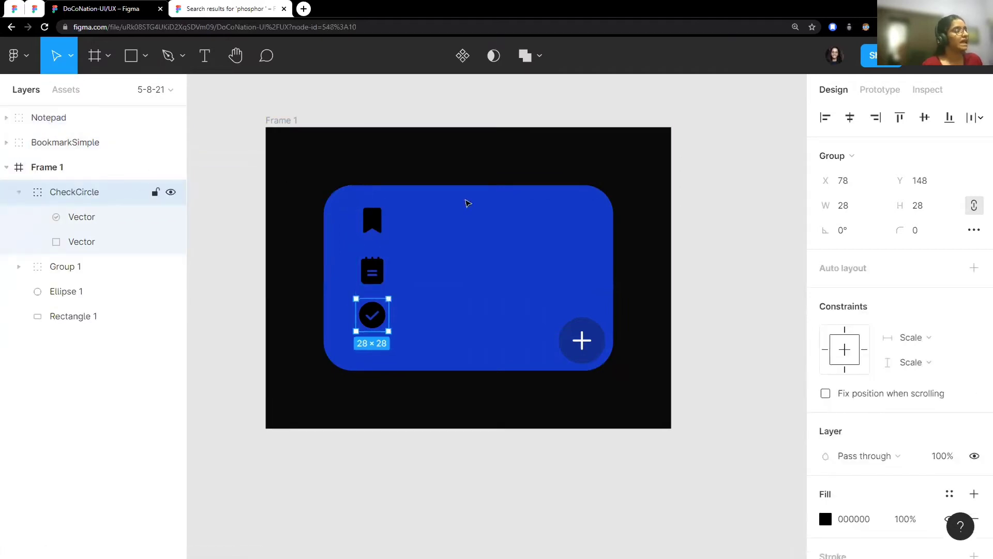
left_click(764, 219)
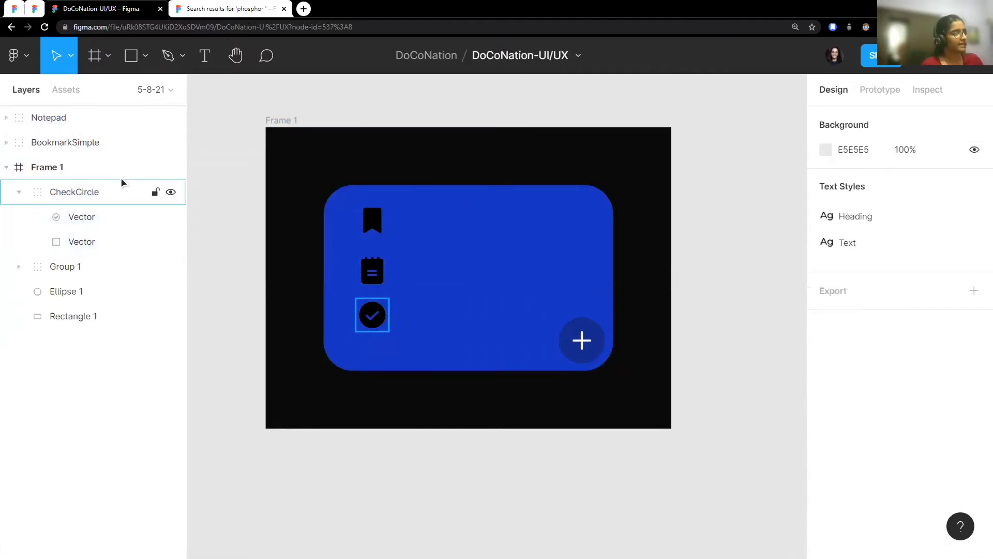
left_click(18, 193)
left_click(83, 146)
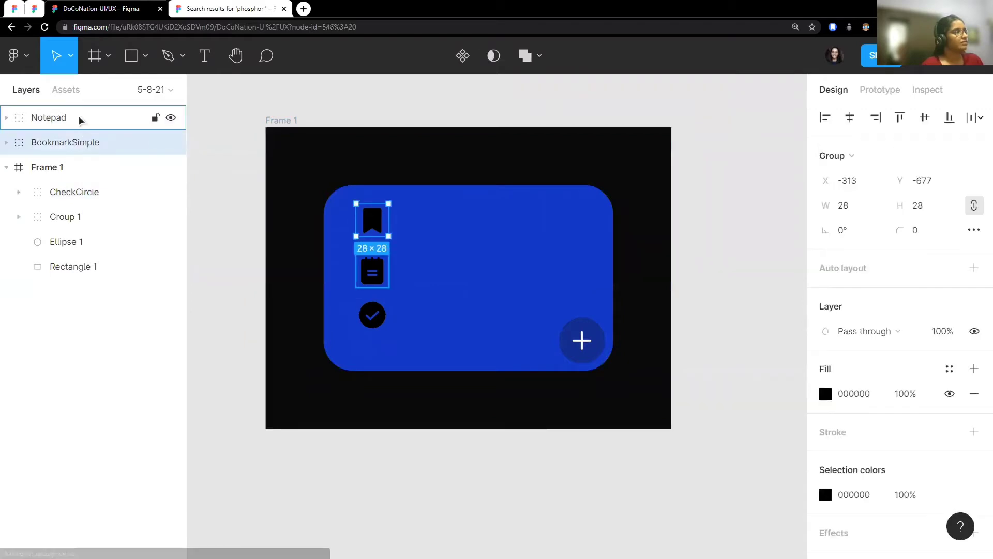
left_click(79, 117, "shift")
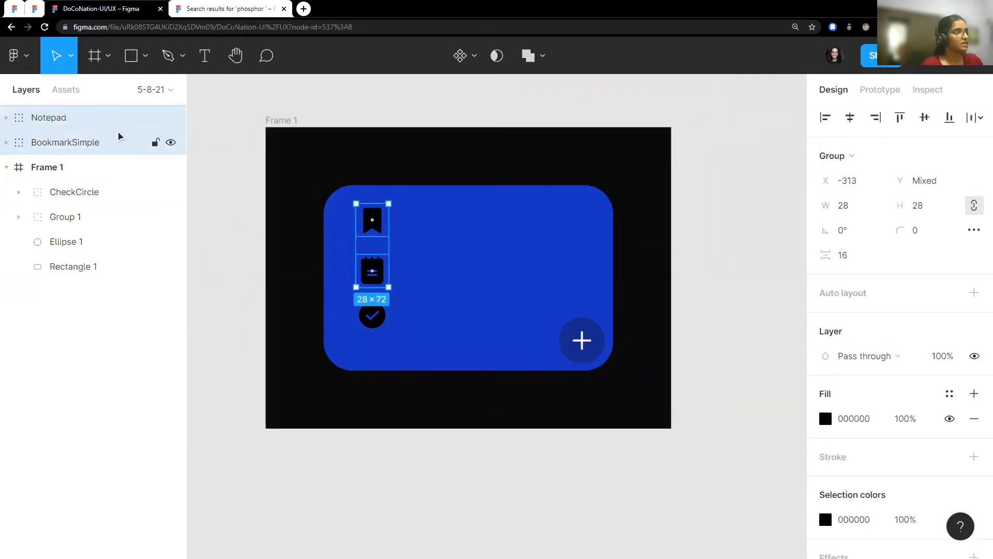
left_click_drag(118, 136, 77, 147)
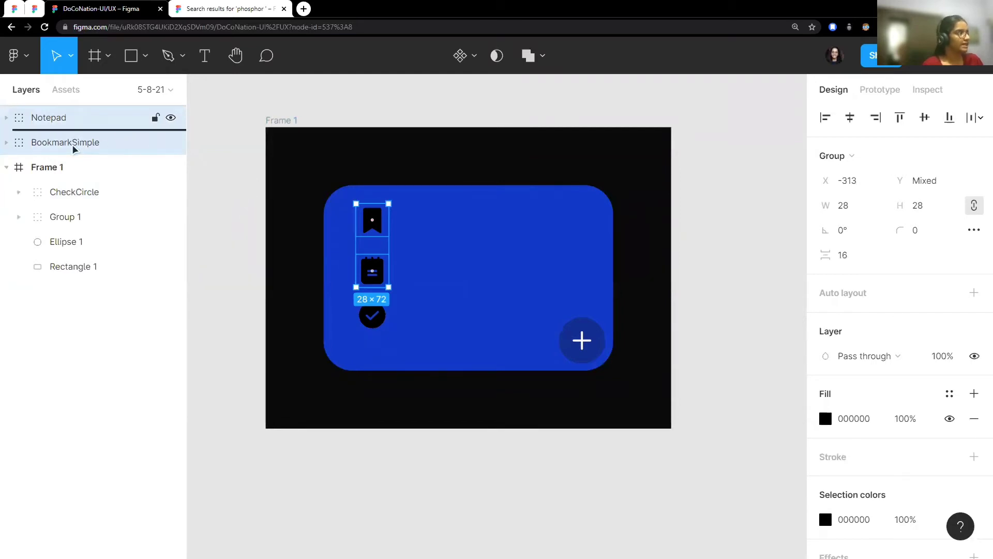
left_click(381, 310, "shift")
mouse_move(371, 244)
left_mouse_down()
mouse_move(370, 254)
mouse_move(369, 244)
left_mouse_up()
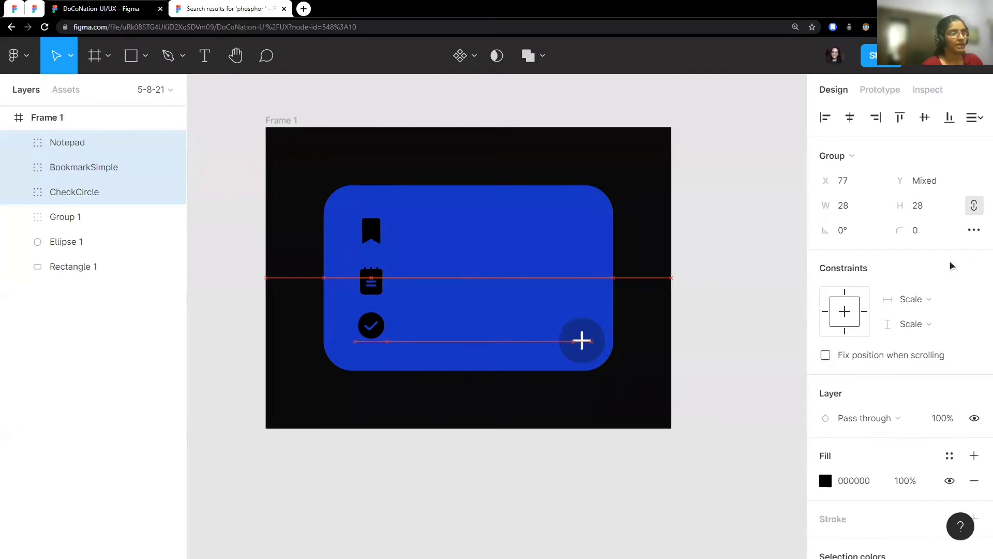
Step: Set the selected icons' fill colour to FCFCFC
scroll(951, 265, "down", 3)
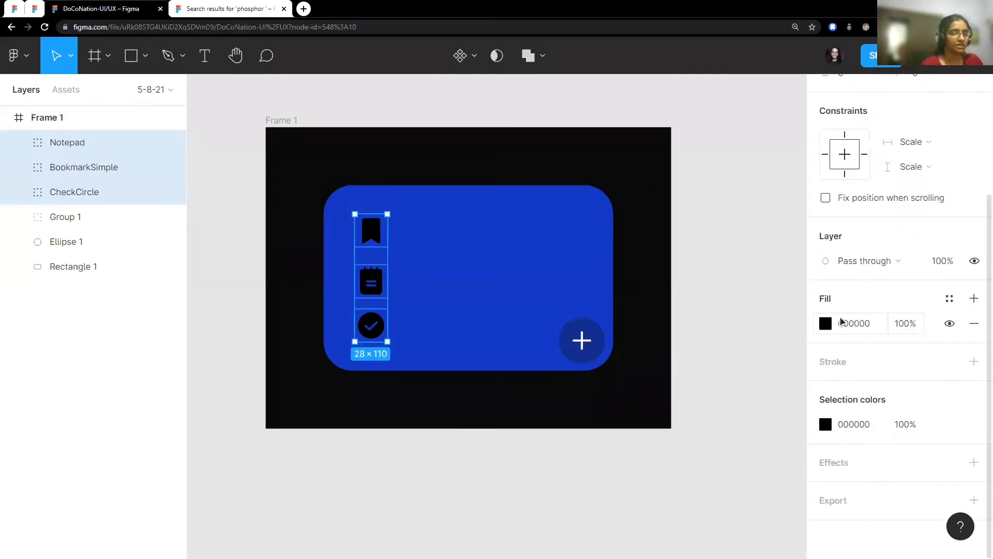
left_click(825, 324)
left_click(870, 323)
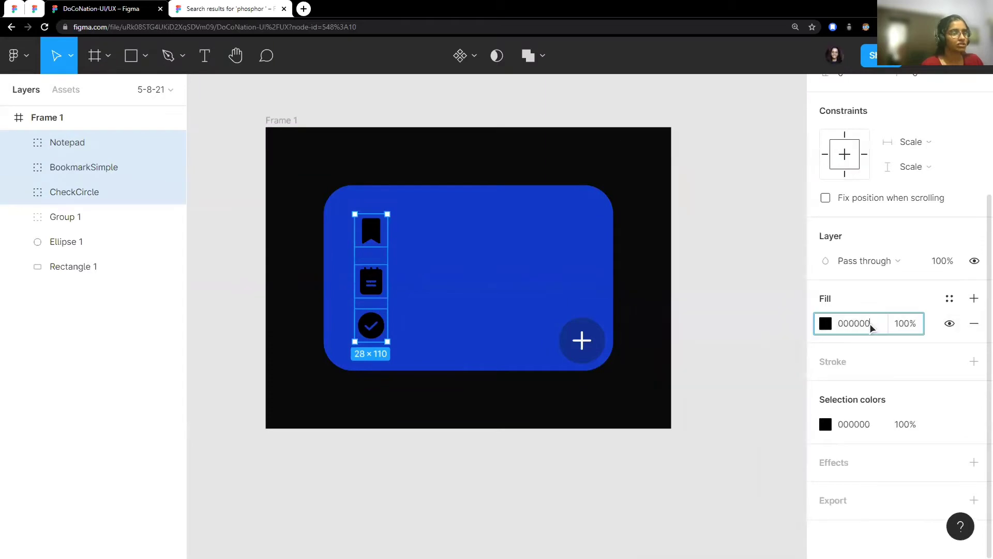
type("FCfc")
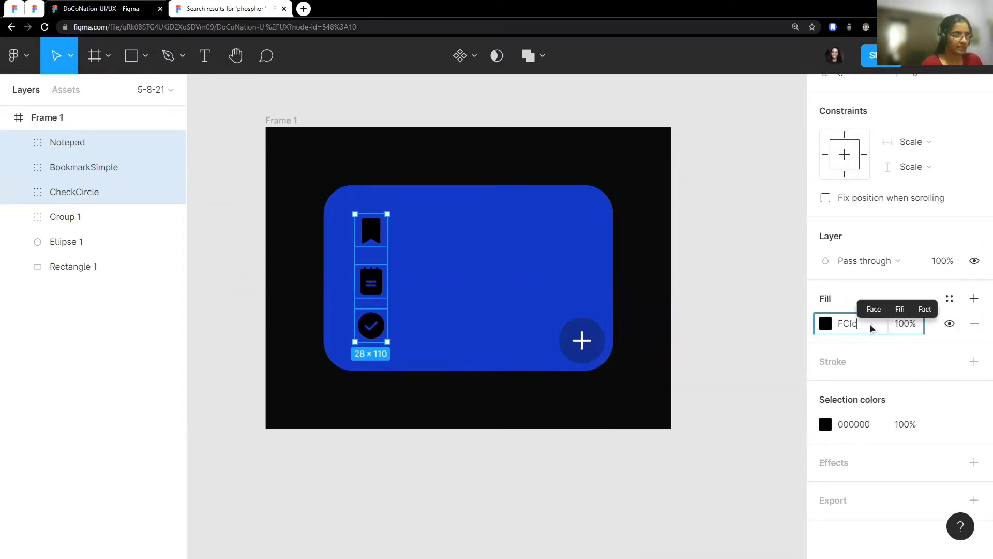
type("fc")
key("Return")
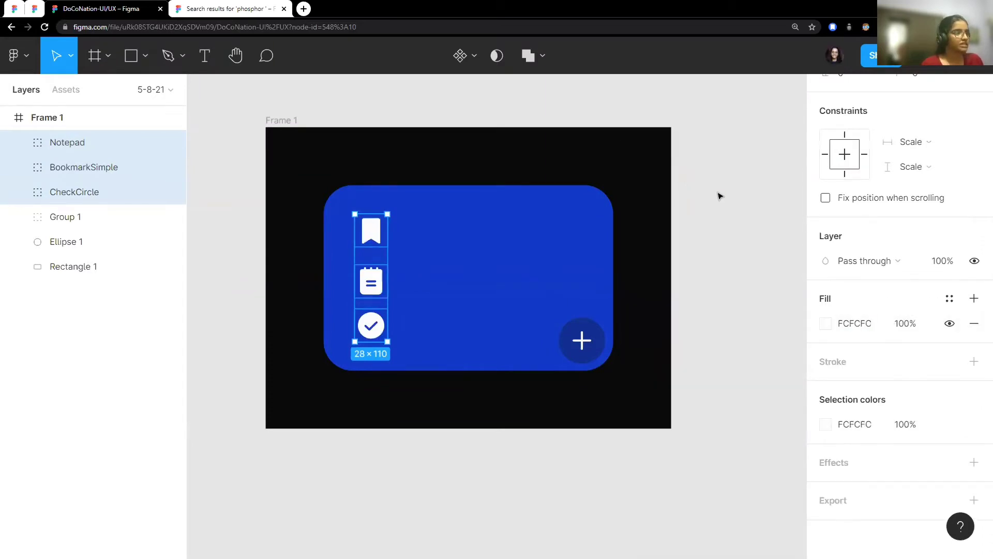
left_click(737, 204)
Step: Reselect the bookmark, notepad and check icons to verify their new white fill
scroll(365, 308, "up", 2)
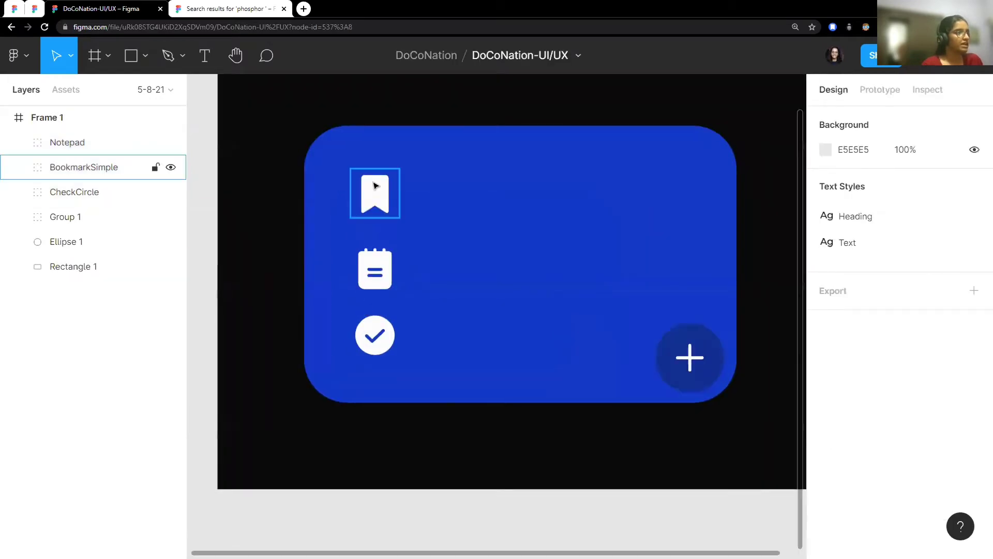
left_click(375, 186)
left_click(373, 268, "shift")
left_click(375, 333, "shift")
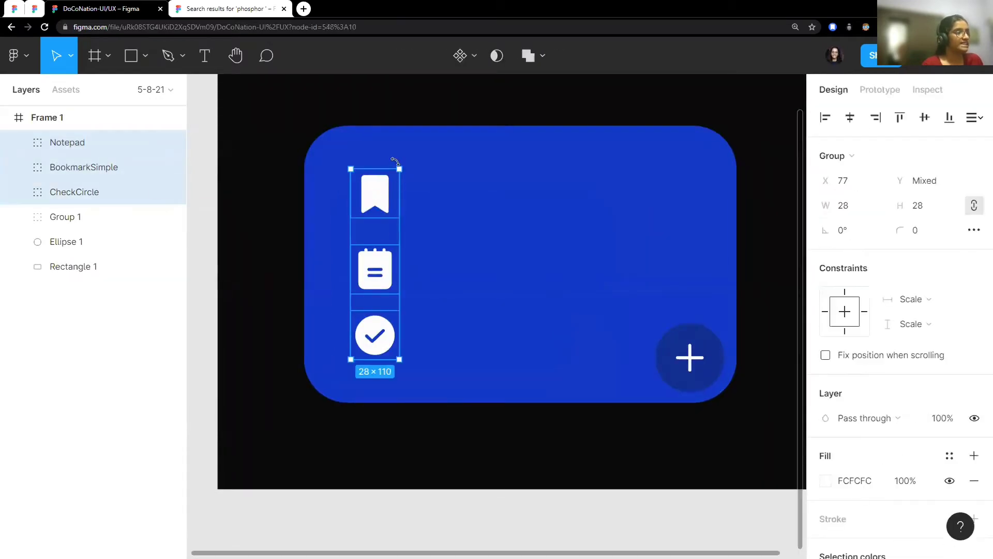
left_click(380, 279)
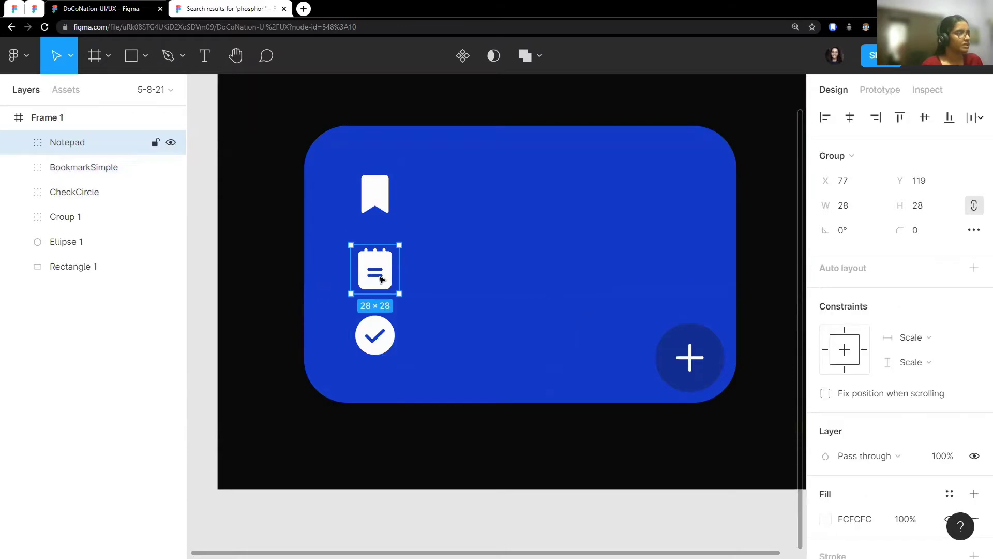
left_click(130, 192)
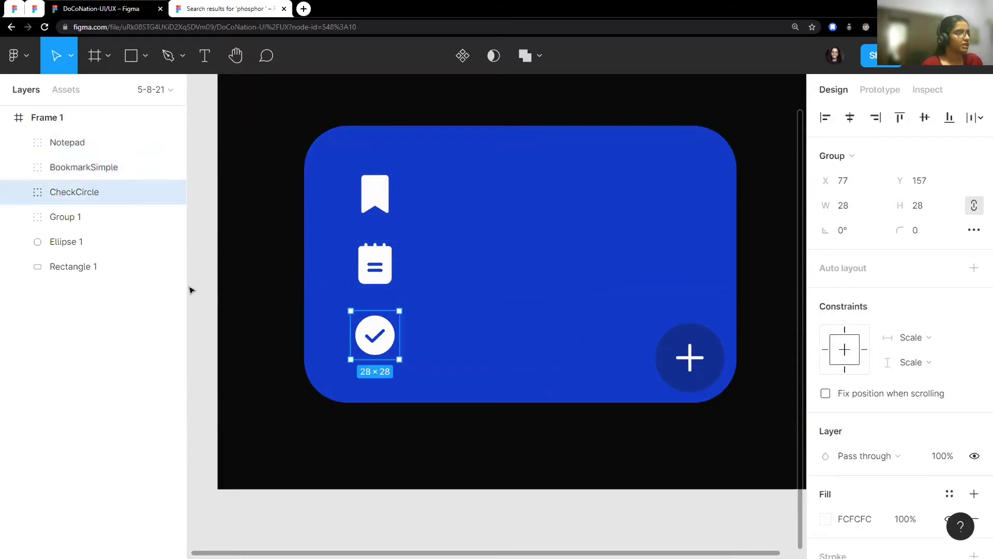
left_click(217, 243)
scroll(464, 248, "up", 2)
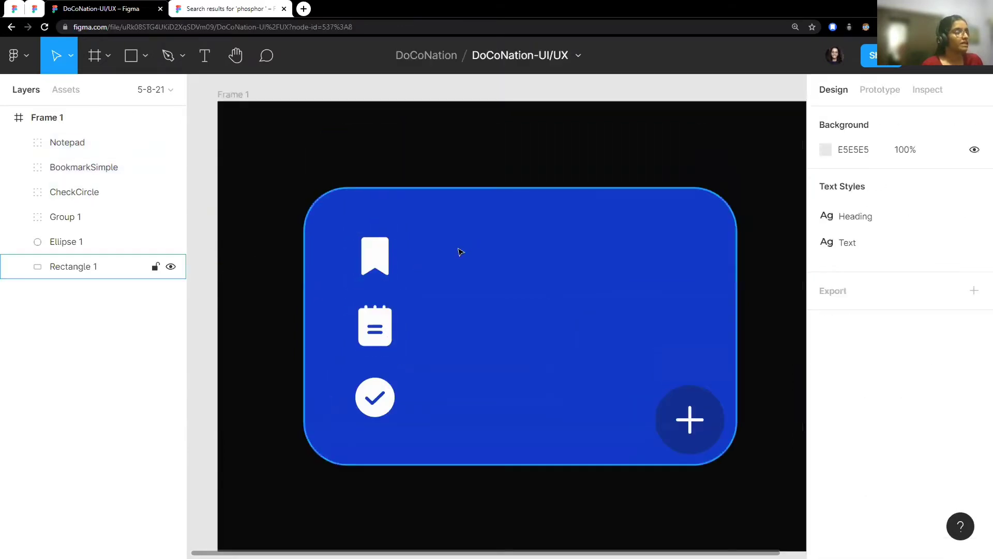
scroll(460, 252, "down", 3)
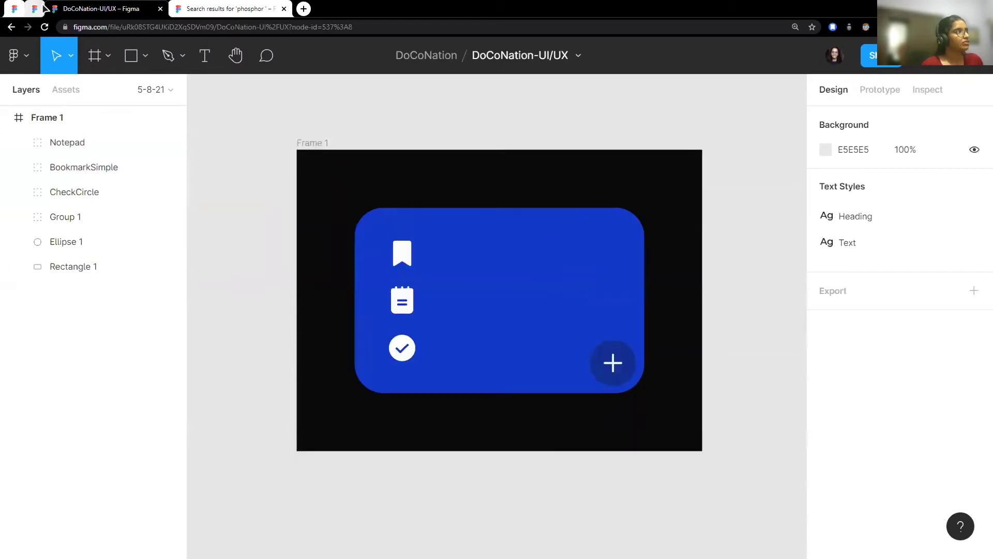
Step: Add a 'Resources' text label beside the bookmark icon and align it vertically
left_click(40, 8)
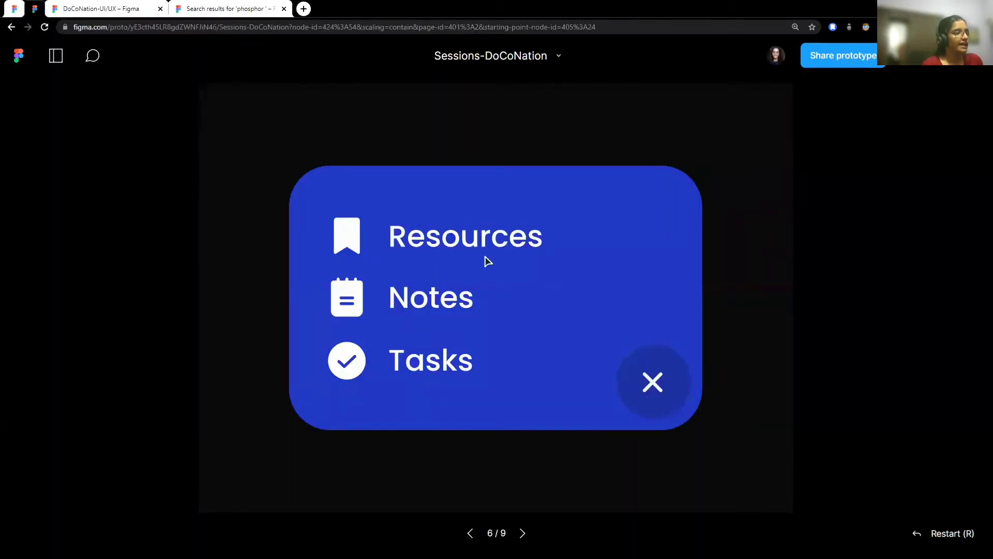
left_click(83, 9)
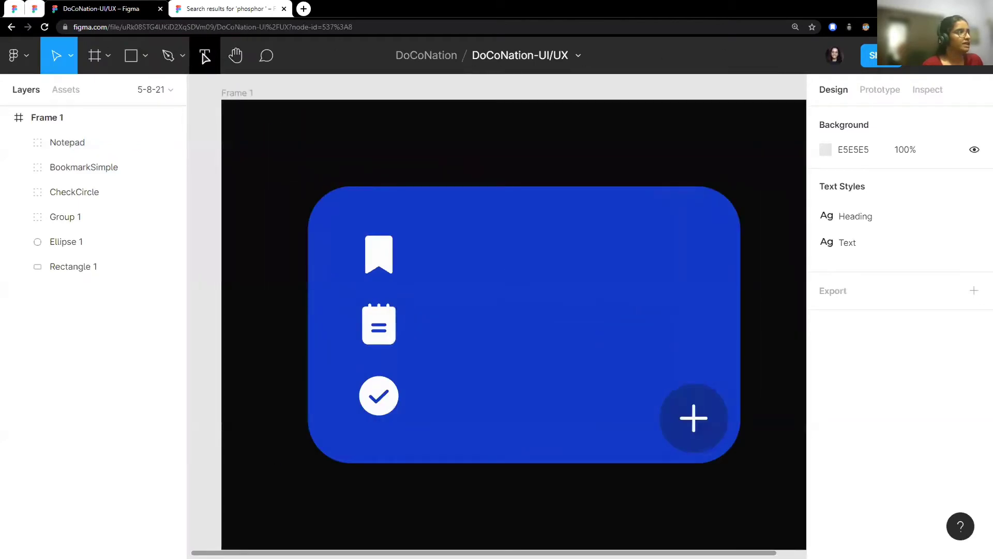
left_click(205, 56)
left_click(422, 259)
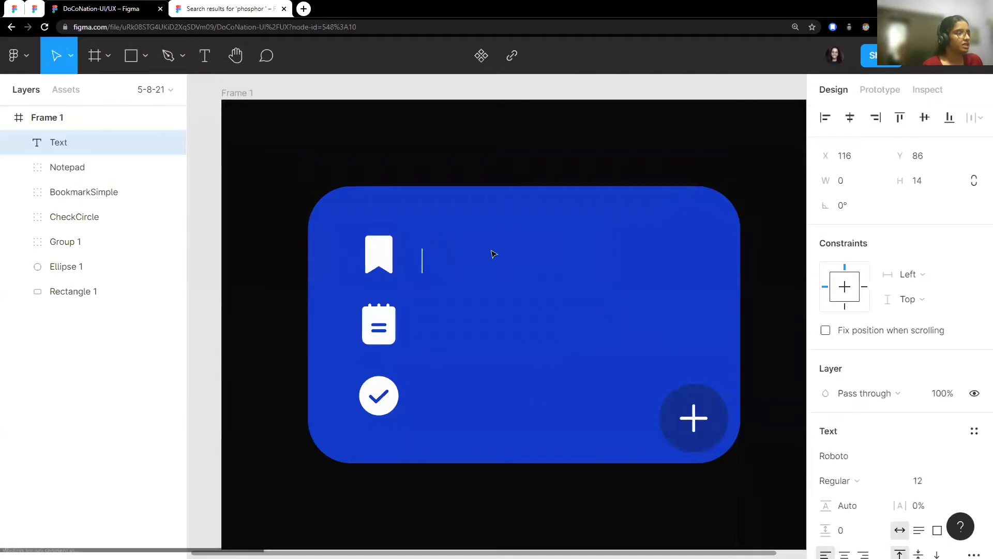
type("Reso")
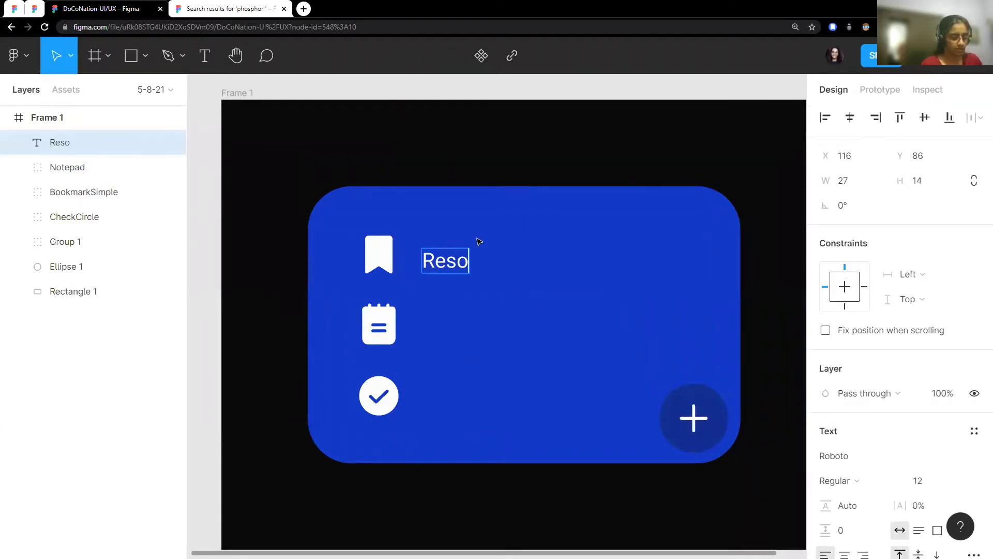
type("urces")
scroll(533, 321, "up", 1)
scroll(572, 244, "down", 2)
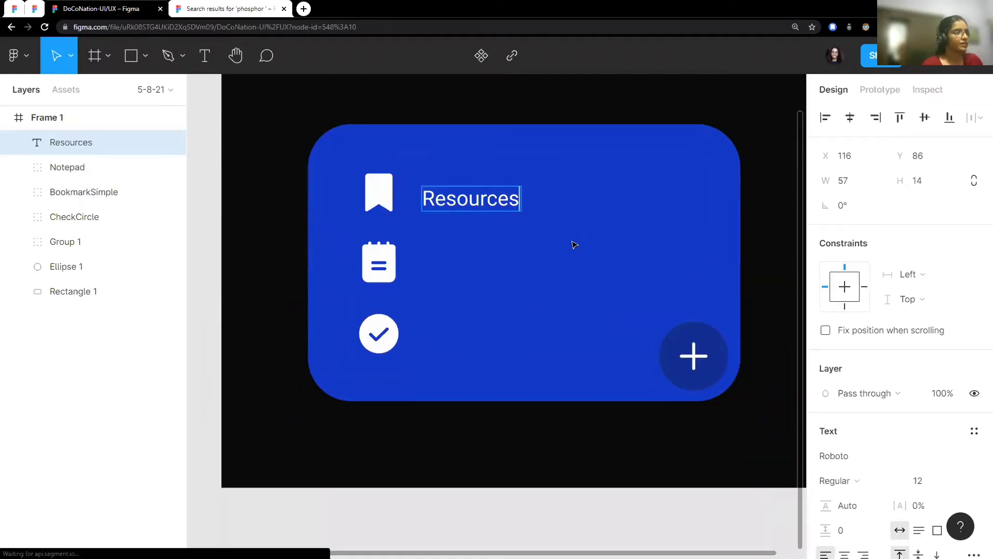
key("Escape")
scroll(880, 184, "down", 5)
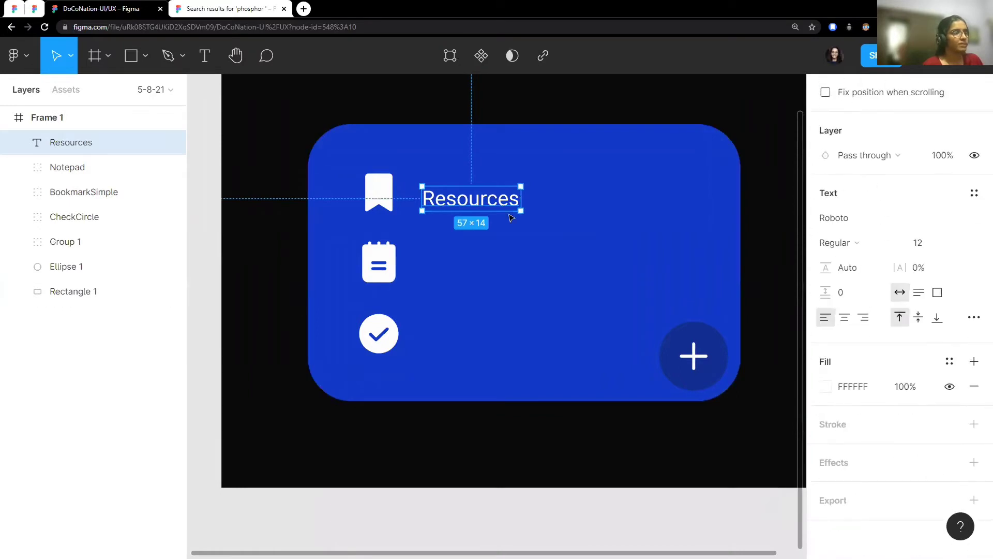
left_click_drag(489, 205, 487, 197)
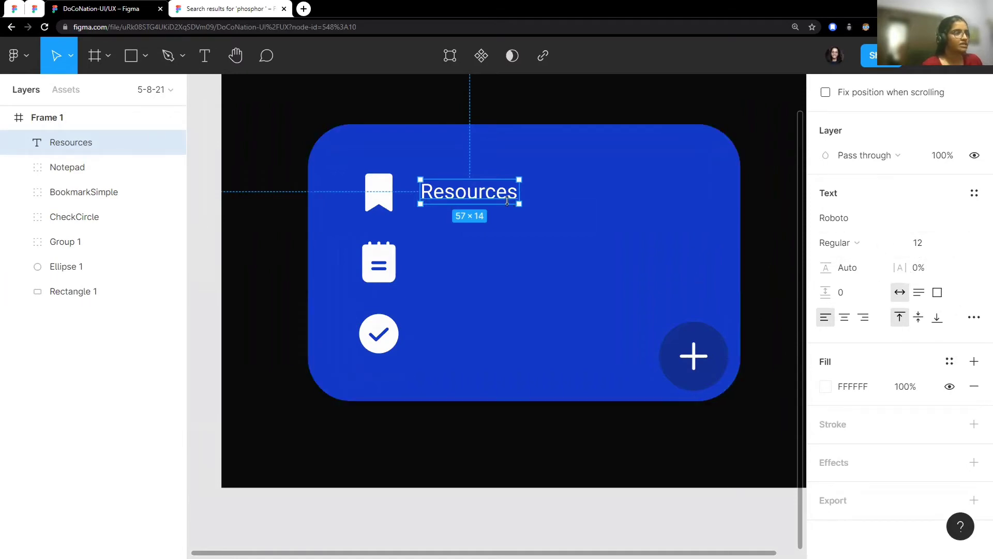
Step: Style the Resources label as Poppins Medium 18 and realign it beside the bookmark
left_click(898, 218)
type("Po")
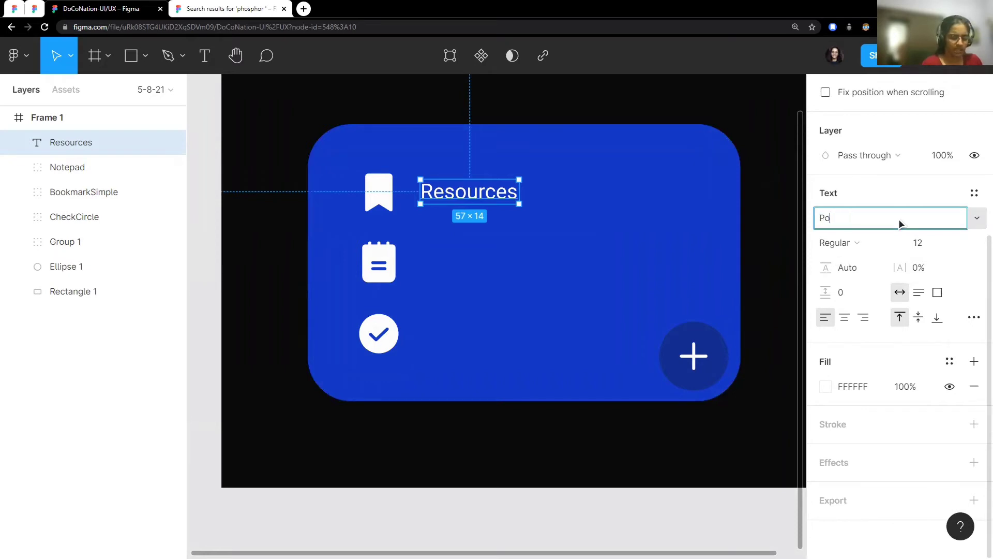
type("ppins")
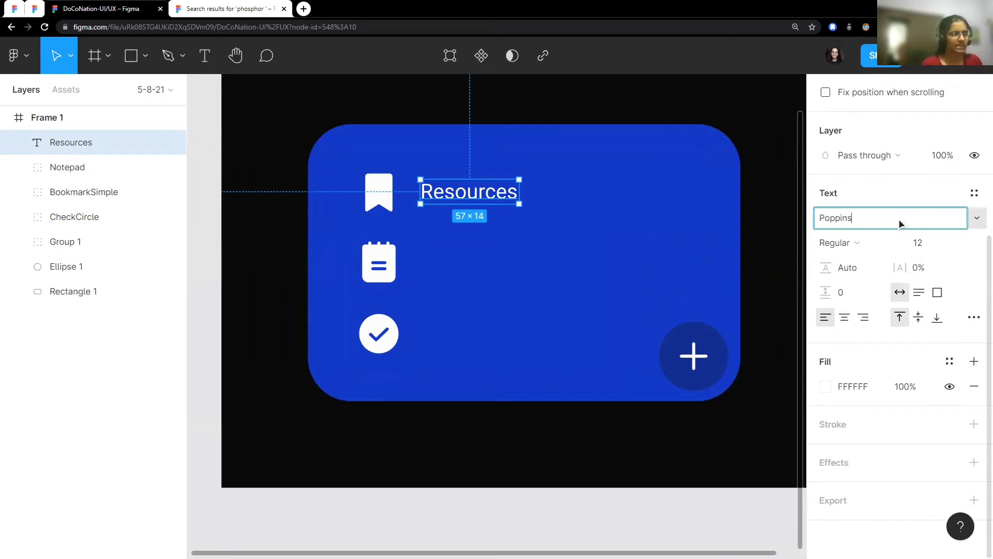
key("Return")
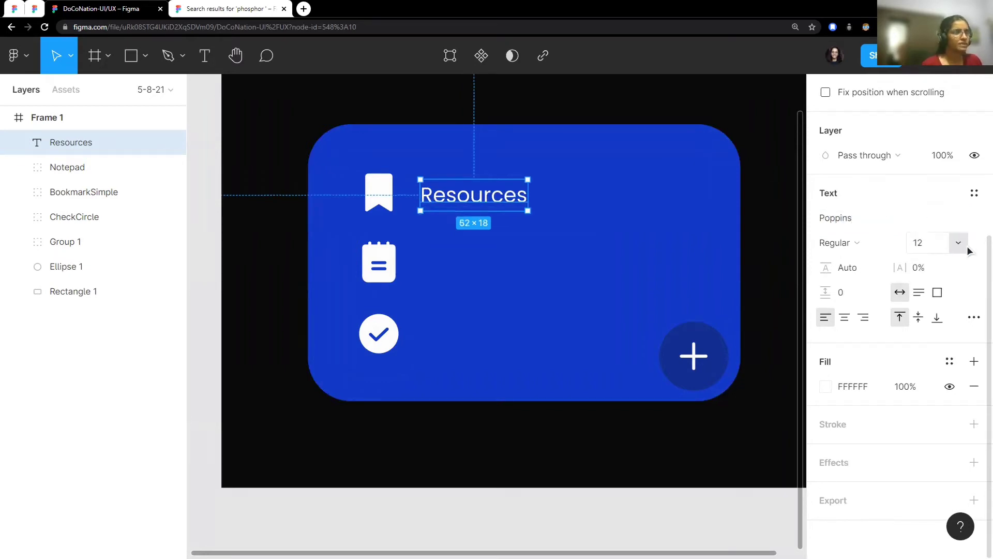
left_click(958, 242)
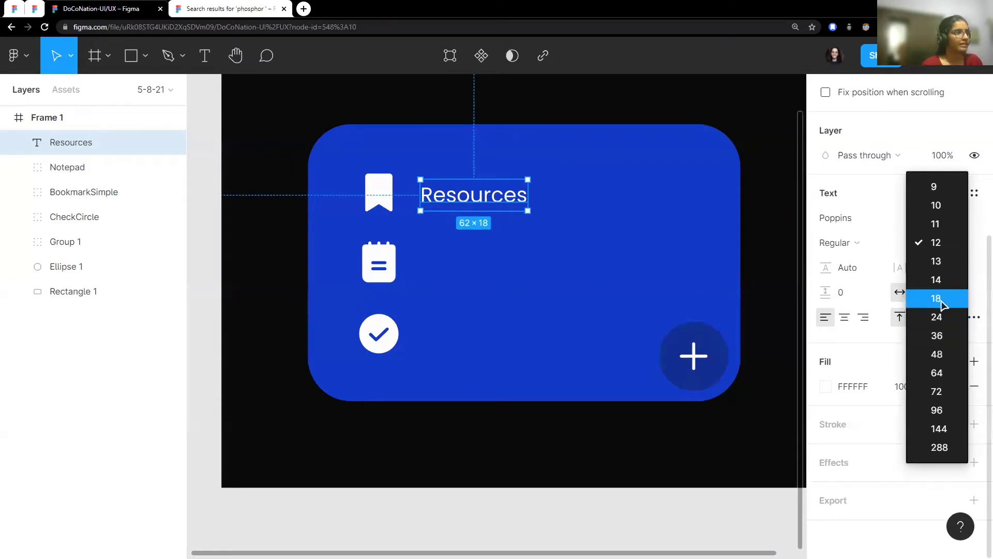
left_click(943, 305)
left_click_drag(513, 207, 511, 194)
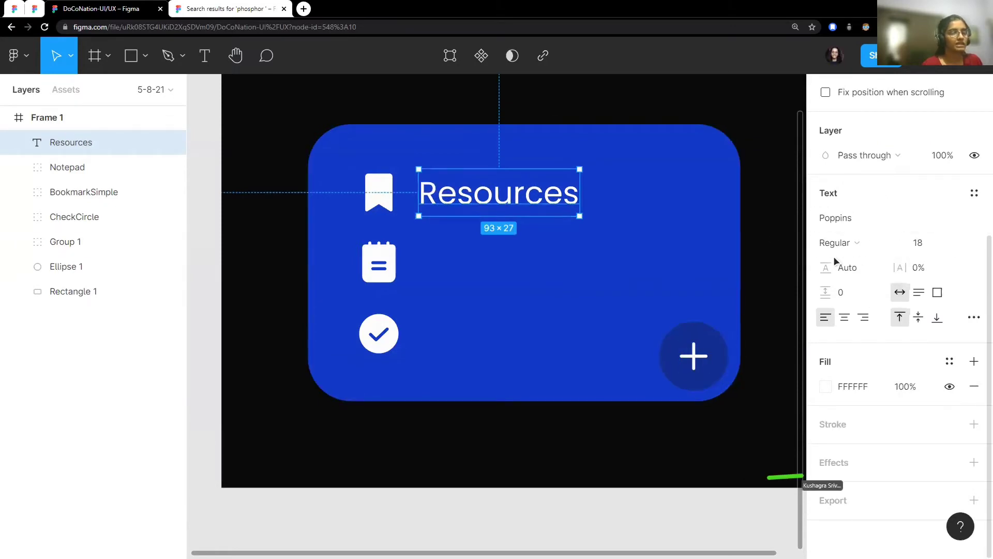
left_click(849, 249)
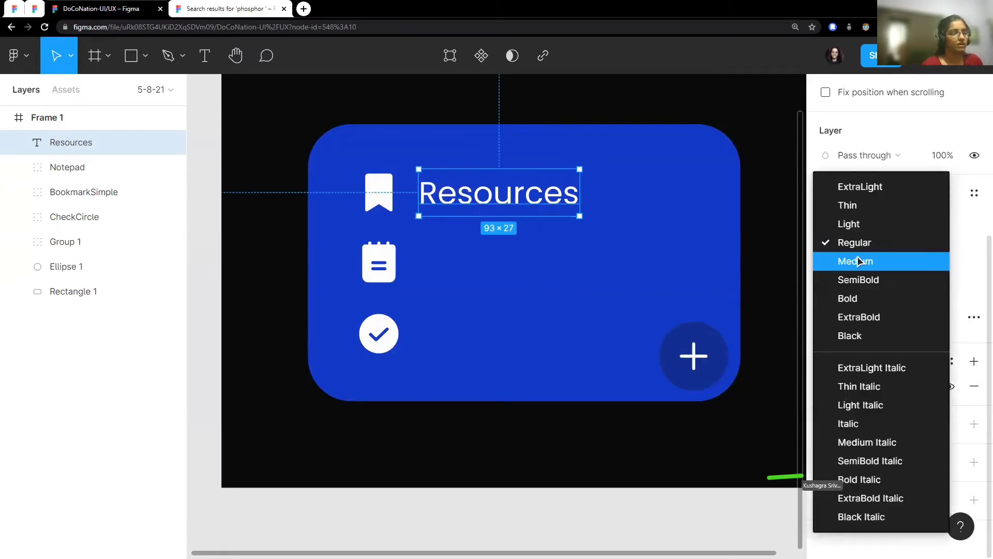
left_click(858, 261)
key("Escape")
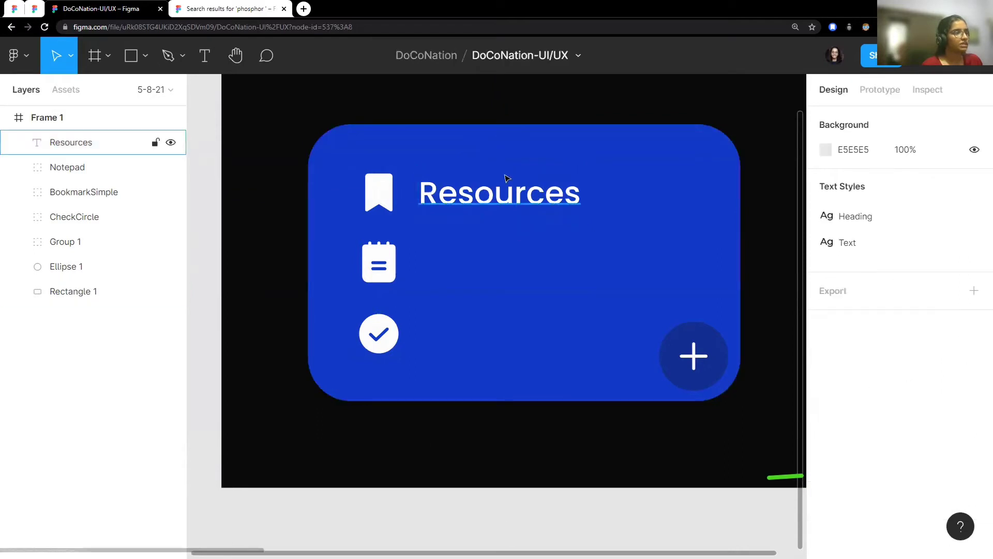
left_click_drag(506, 178, 513, 179)
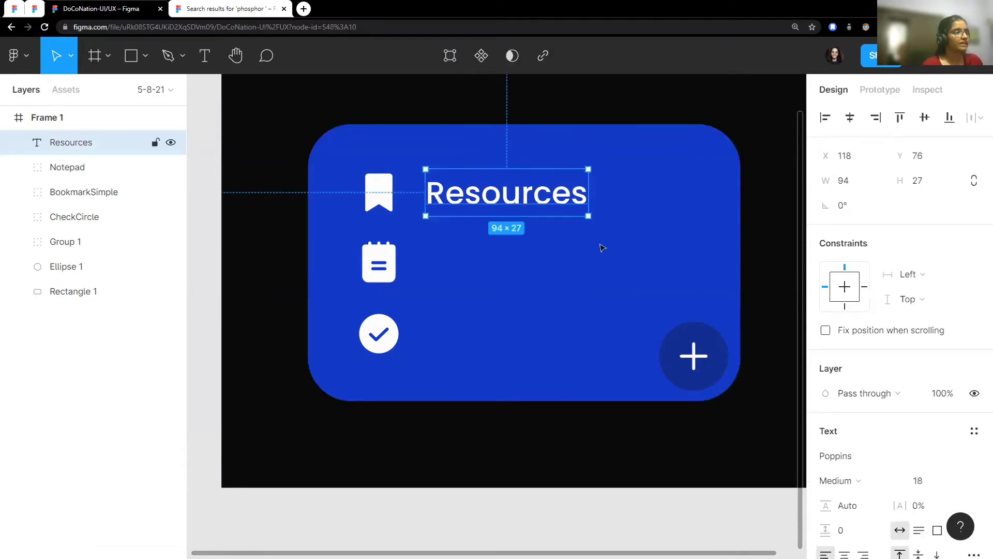
Step: Place a copy of the Resources label beside the notepad icon
left_click(534, 508)
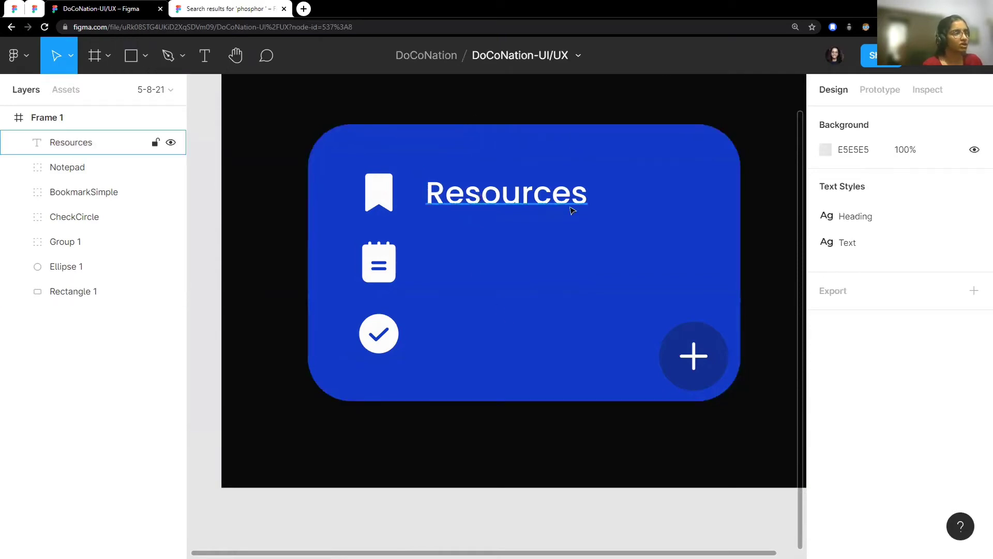
left_click(528, 205)
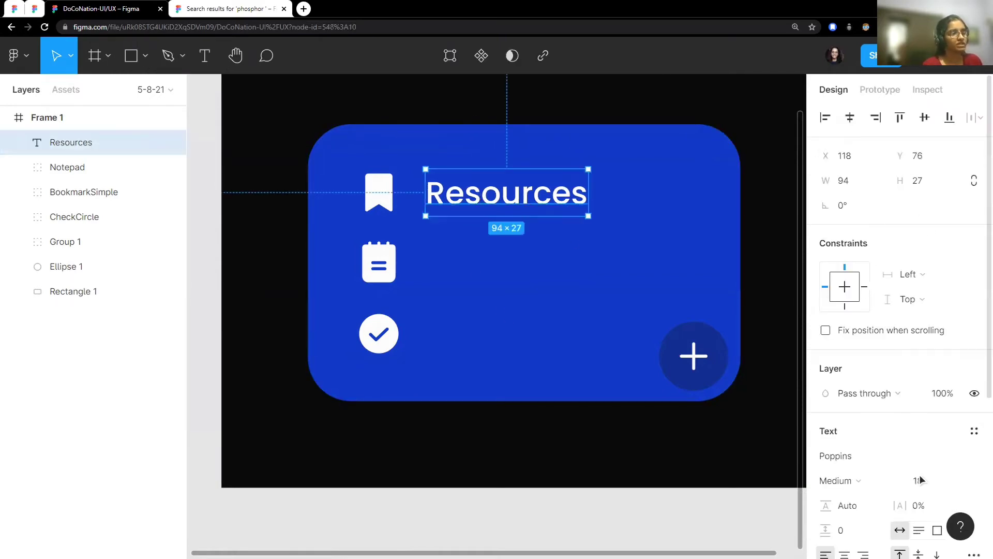
scroll(930, 230, "down", 5)
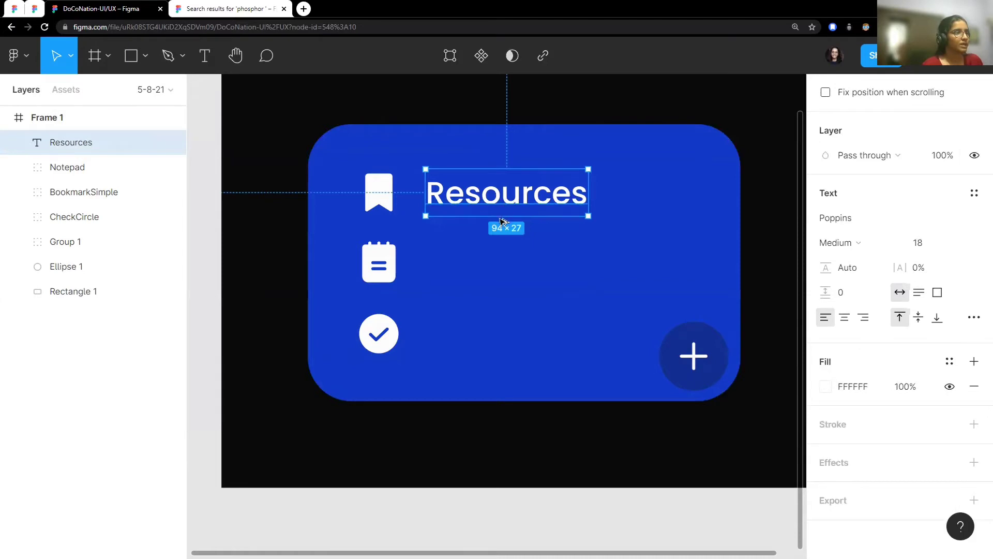
mouse_move(502, 221)
left_mouse_down()
mouse_move(504, 269)
mouse_move(519, 271)
left_mouse_up()
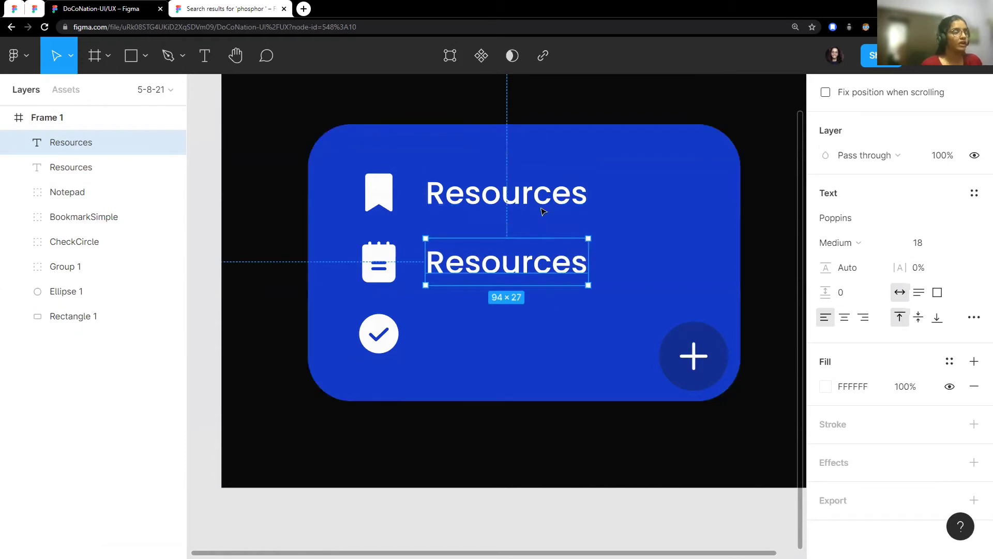
mouse_move(101, 141)
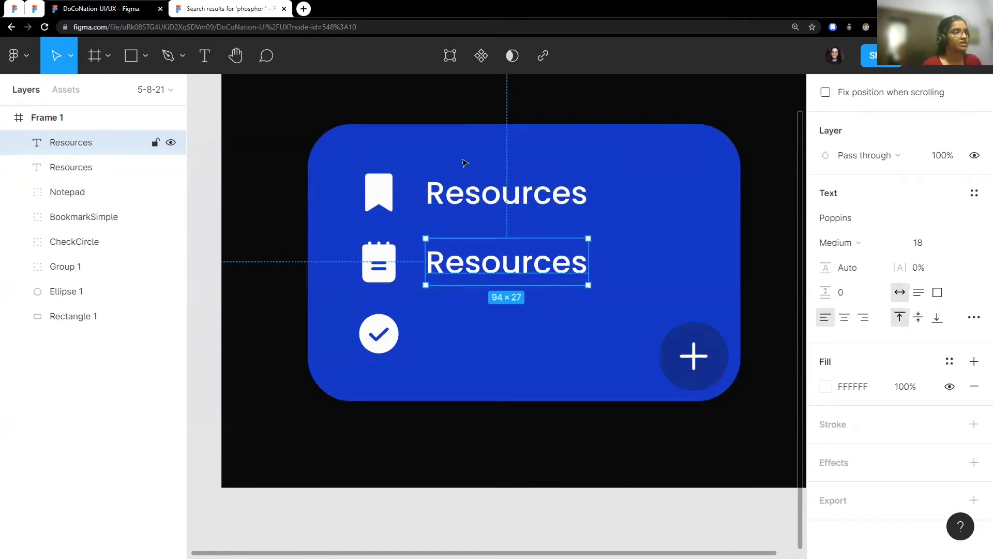
Step: Duplicate a label beside the check icon and rename the lower two copies Notes and Tasks
left_click(480, 201)
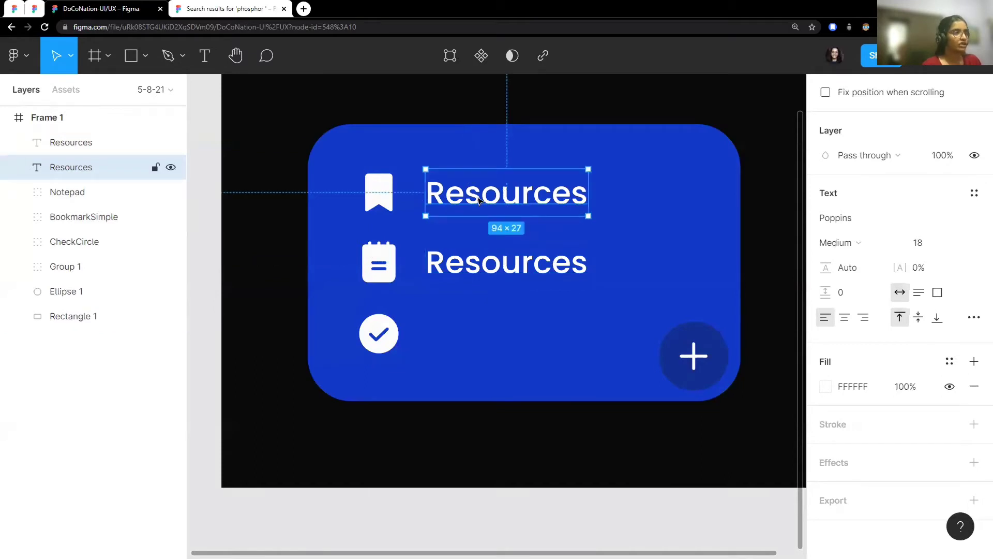
key("ctrl+d")
mouse_move(520, 201)
left_mouse_down()
mouse_move(517, 342)
mouse_move(517, 333)
left_mouse_up()
left_click(540, 254)
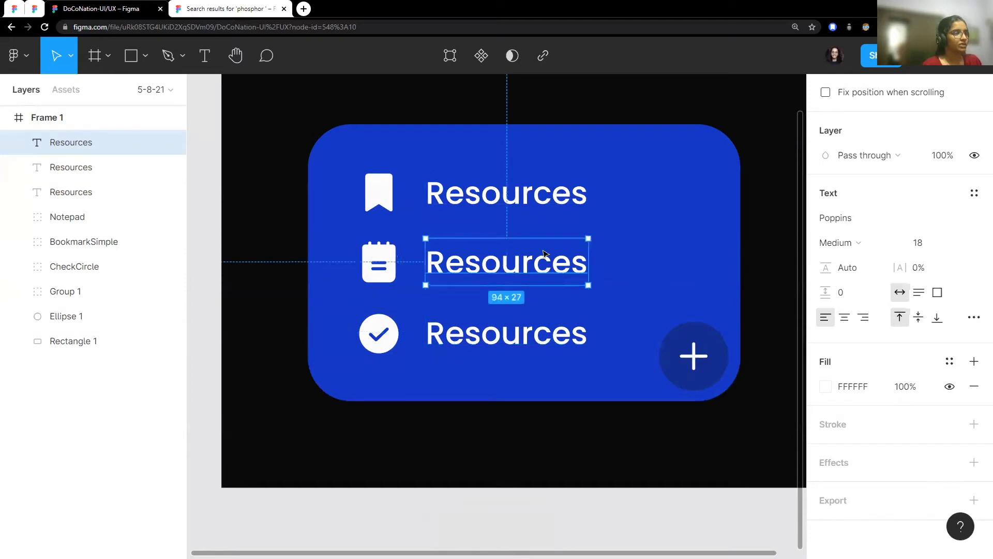
type("Notes")
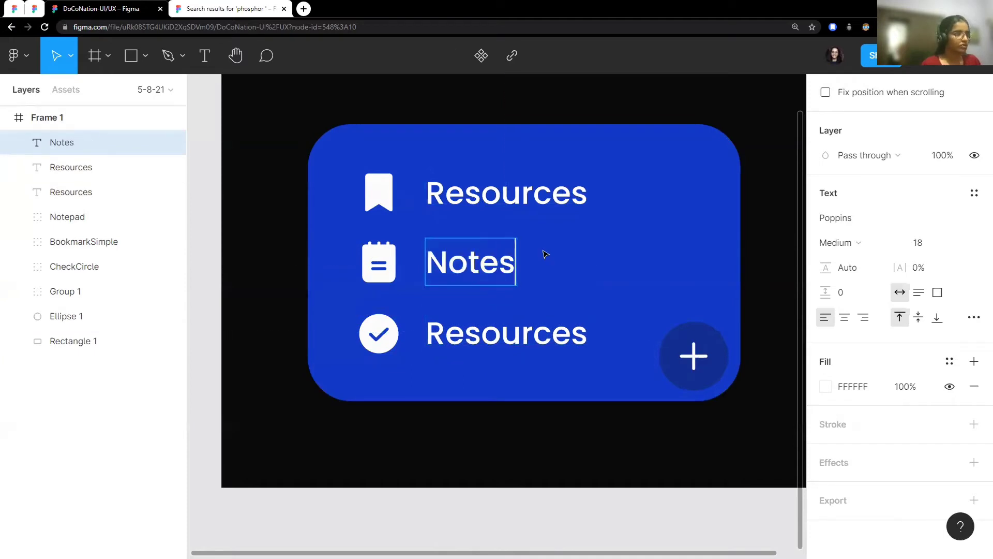
double_click(528, 332)
double_click(528, 333)
type("T")
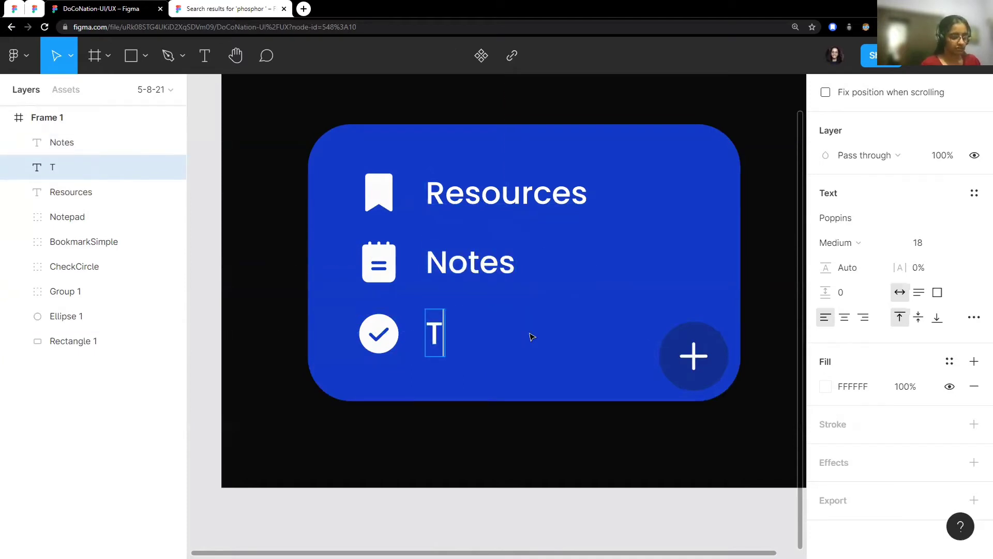
type("asks")
key("Escape")
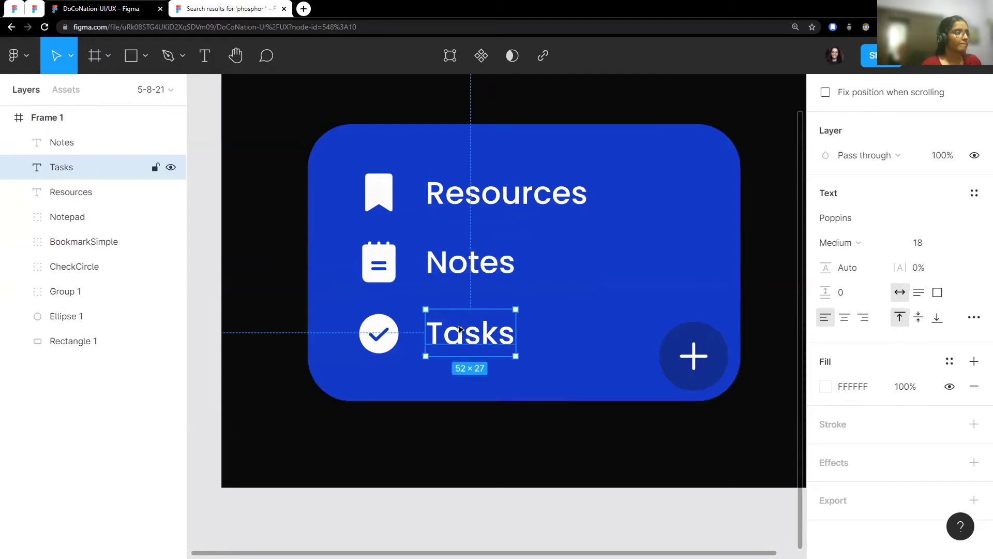
left_click_drag(458, 328, 457, 327)
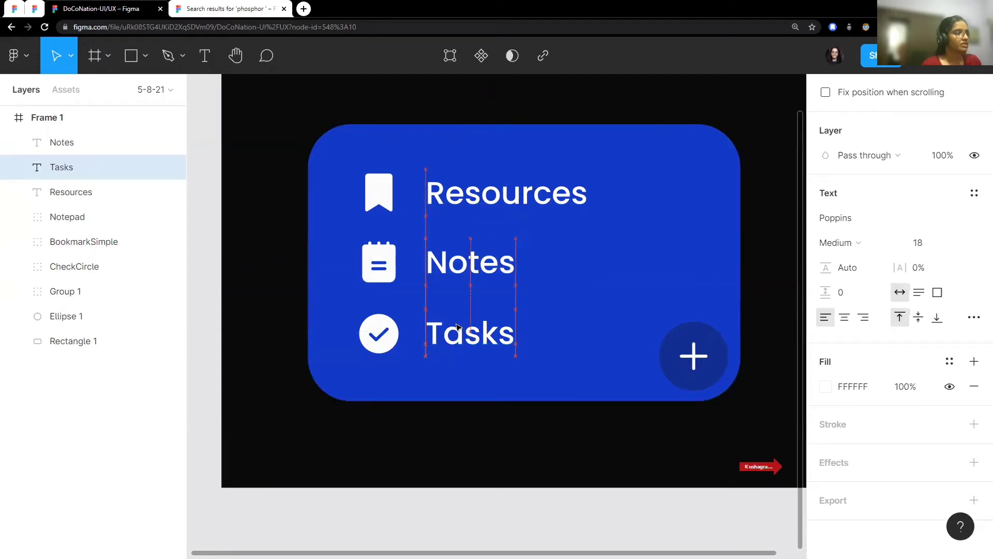
left_click(570, 295)
left_click(475, 260)
Step: Nudge the Notes and Resources labels into alignment with their icons
left_click_drag(475, 260, 473, 260)
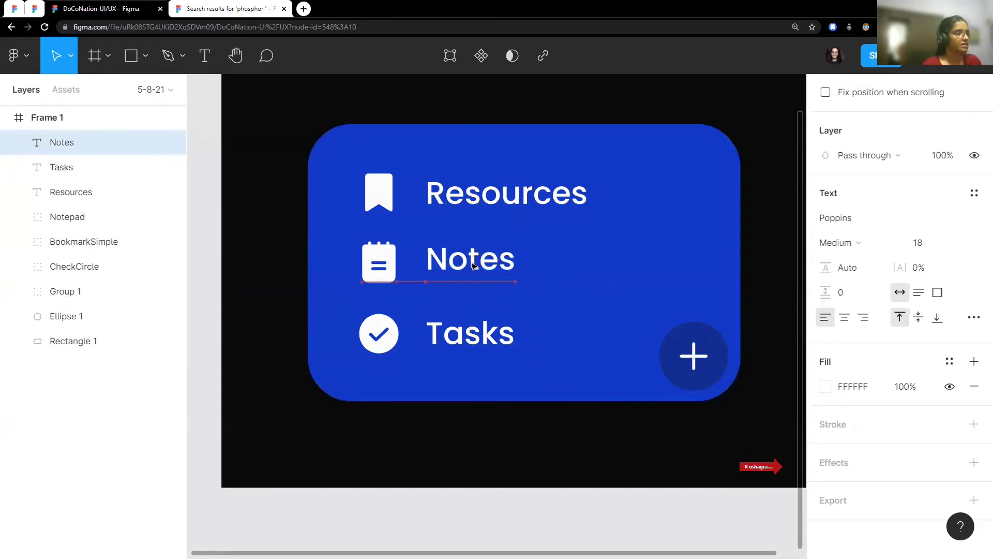
left_click_drag(486, 213, 486, 214)
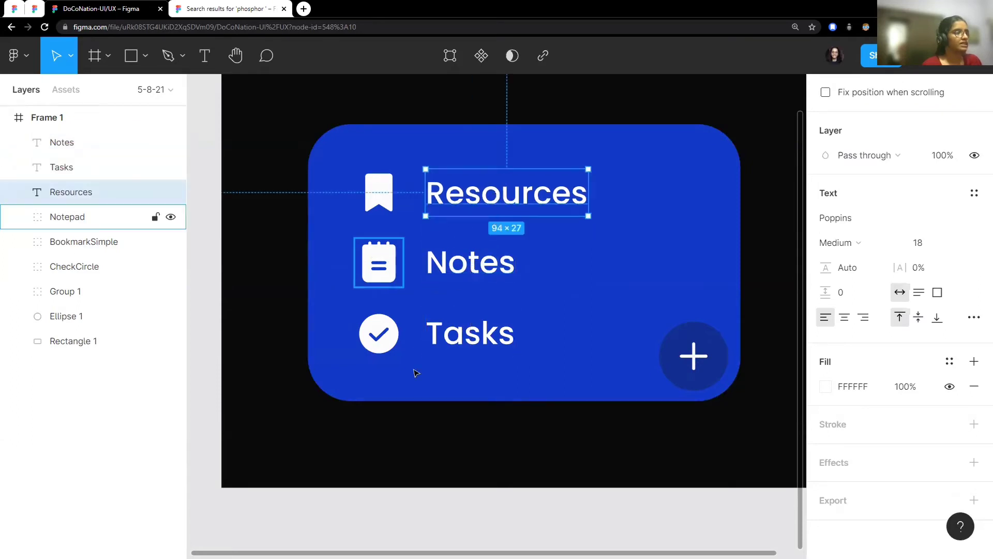
scroll(465, 362, "left", 1)
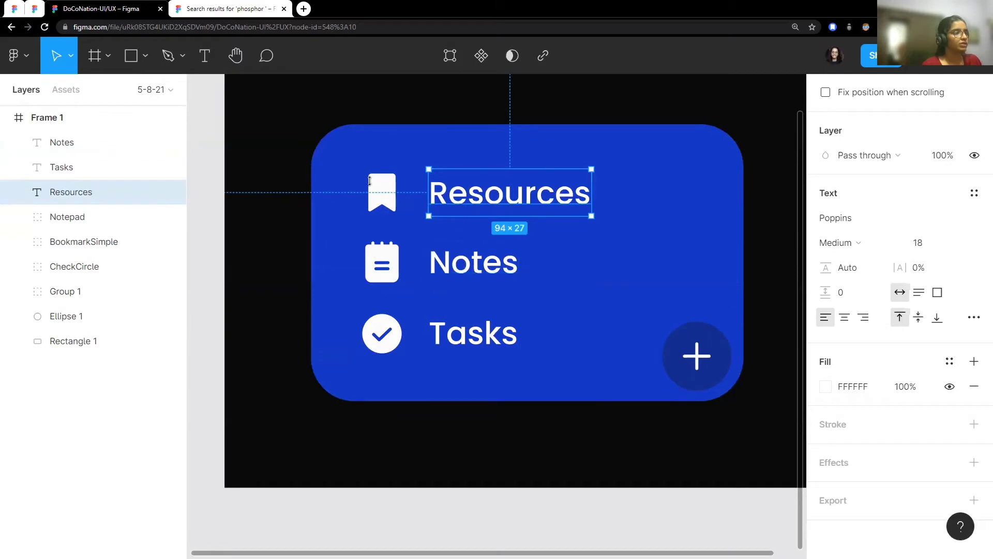
left_click(209, 116)
Step: Group each icon with its label: bookmark with Resources, notepad with Notes, check-circle with Tasks
left_click(511, 208)
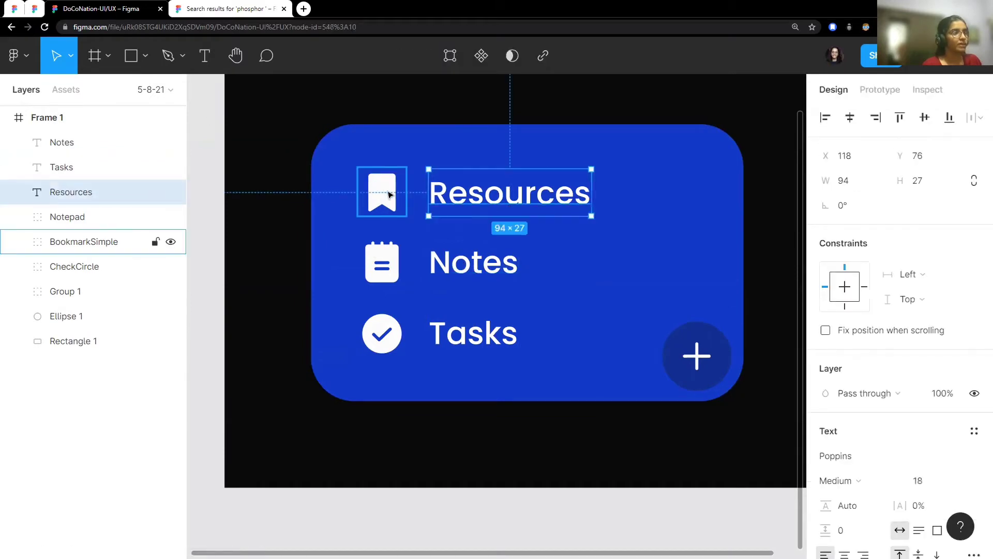
left_click(390, 194, "shift")
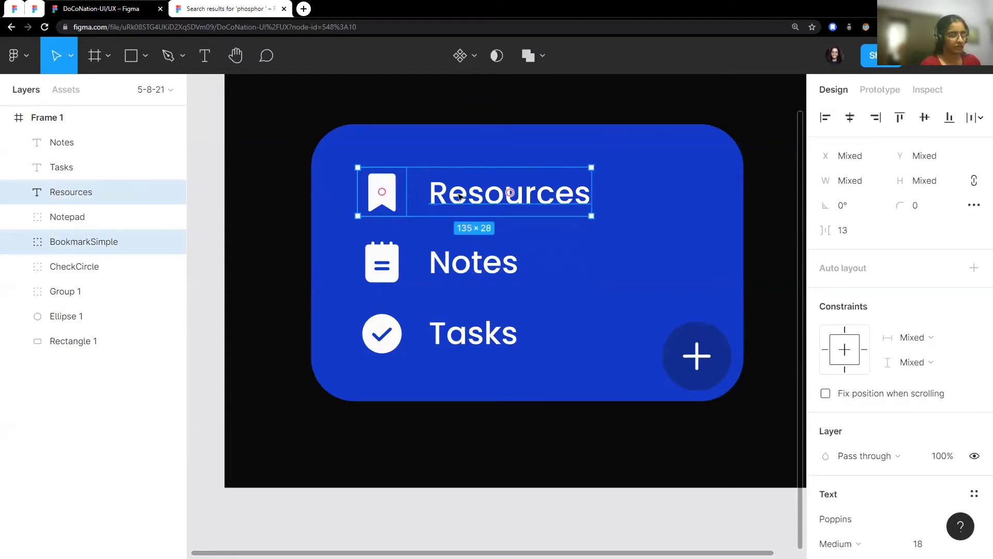
key("ctrl+g")
left_click(468, 263)
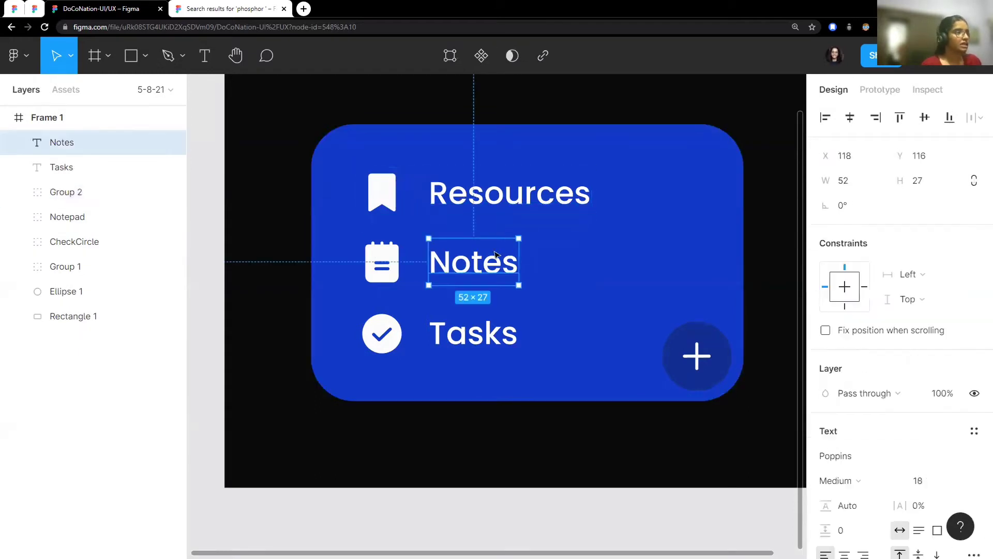
left_click(380, 264, "shift")
key("ctrl+g")
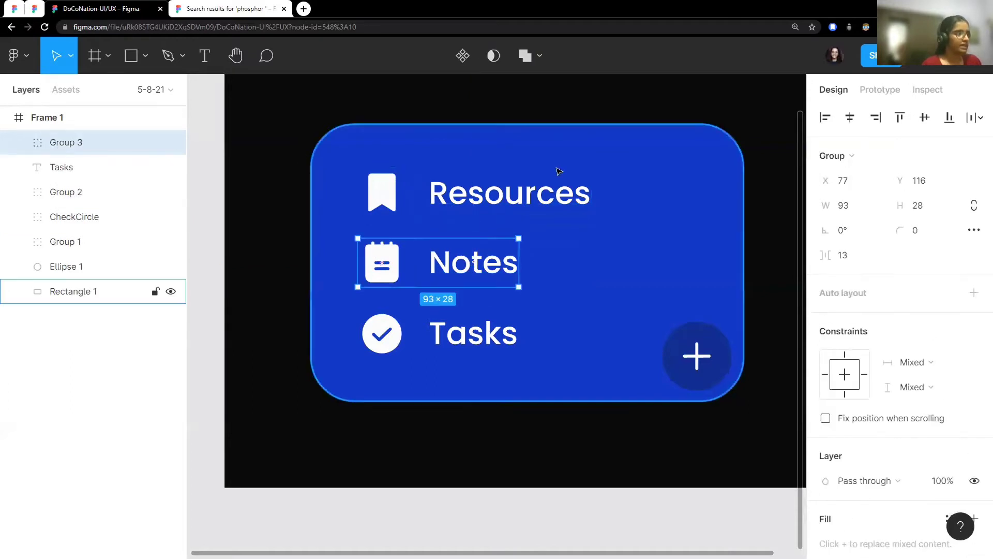
left_click(463, 332)
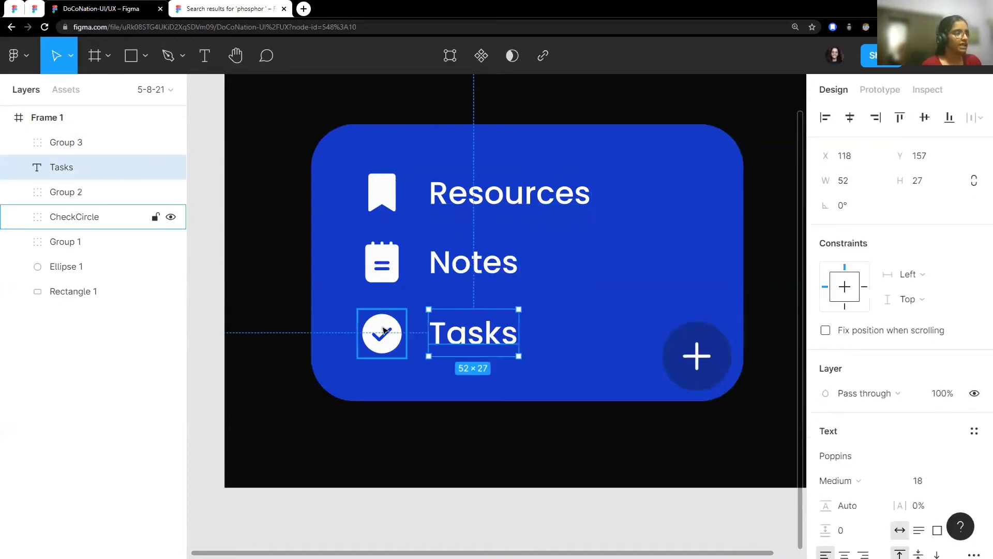
left_click(383, 331, "shift")
key("ctrl+g")
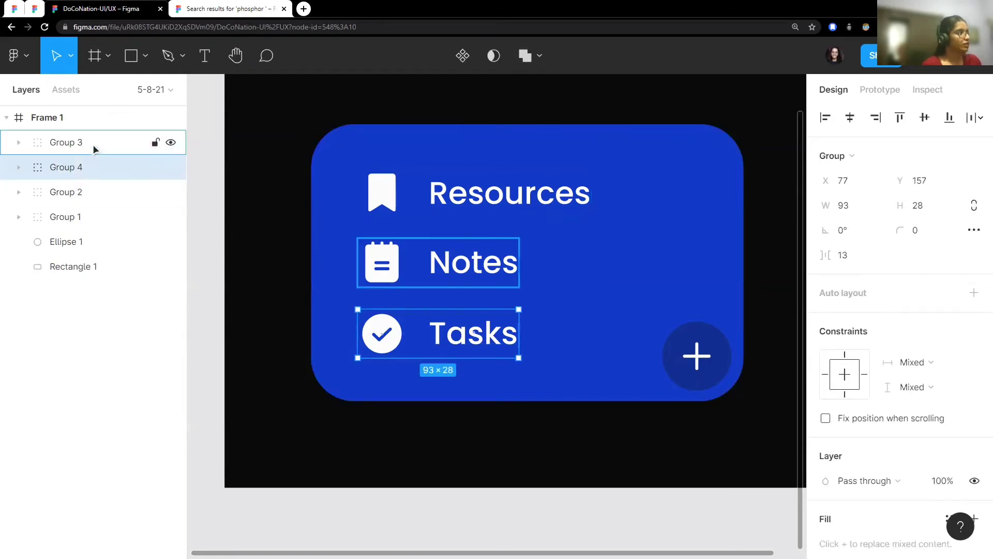
Step: Reorder the groups in the Layers panel to match the menu, then select all three
left_click_drag(95, 150, 88, 179)
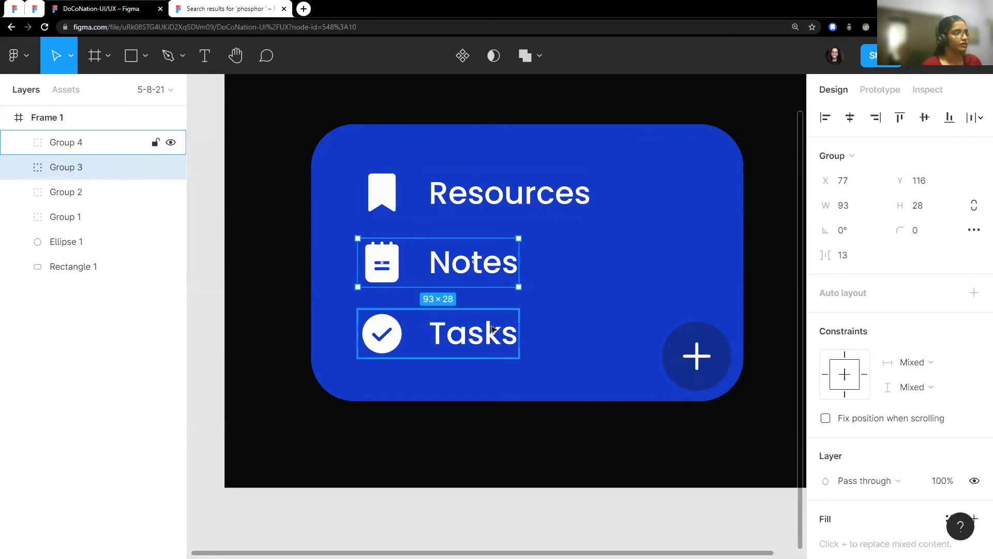
left_click(66, 142, "shift")
left_click(472, 200, "shift")
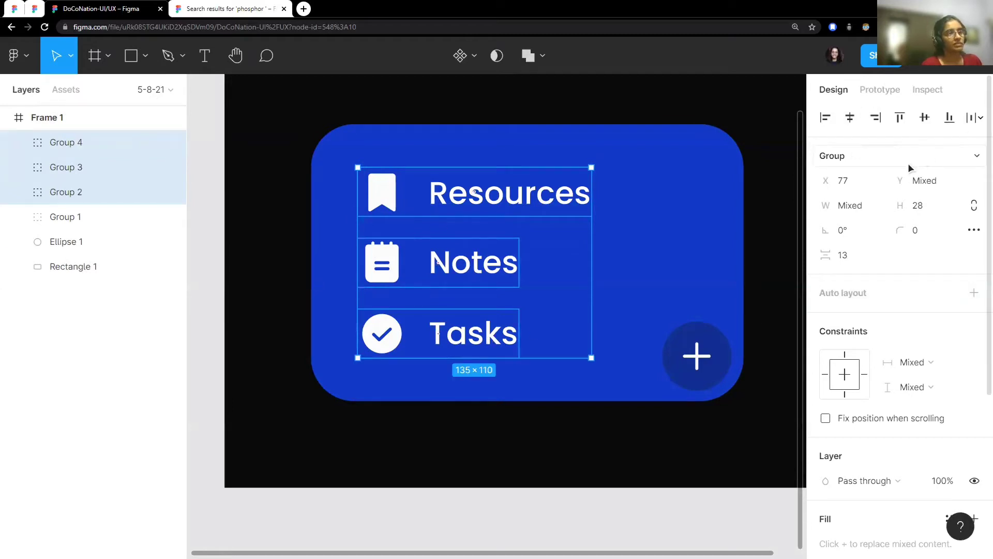
Step: Set the spacing between the Resources, Notes and Tasks groups to 10 and reposition the column
left_click(862, 255)
type("10")
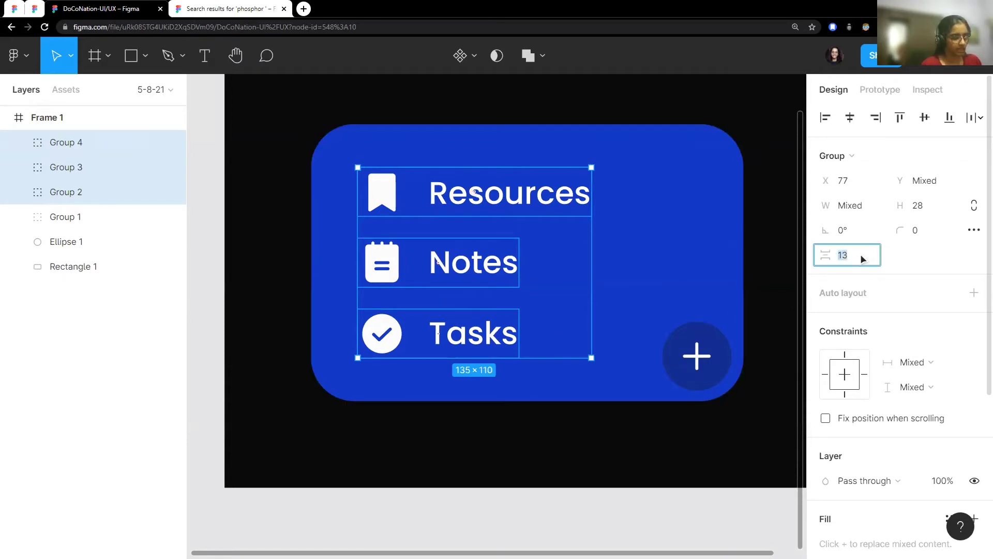
key("Return")
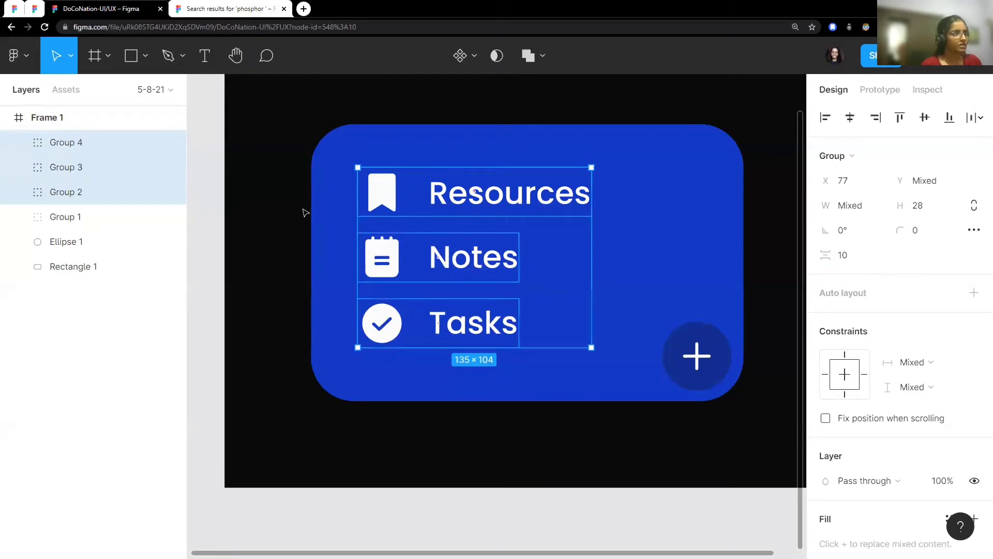
left_click_drag(510, 213, 511, 214)
scroll(466, 228, "up", 2)
scroll(465, 240, "down", 8)
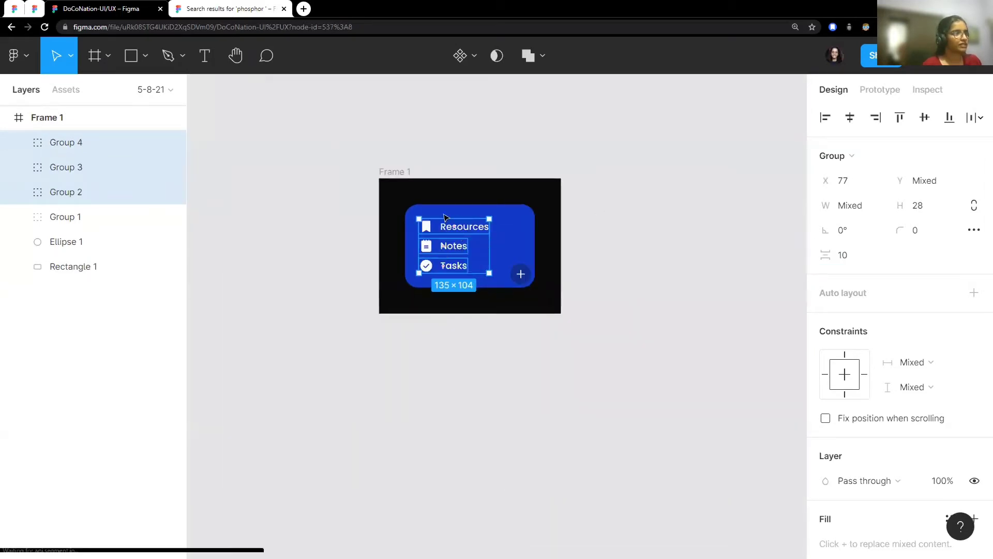
left_click(520, 171)
scroll(519, 171, "up", 2)
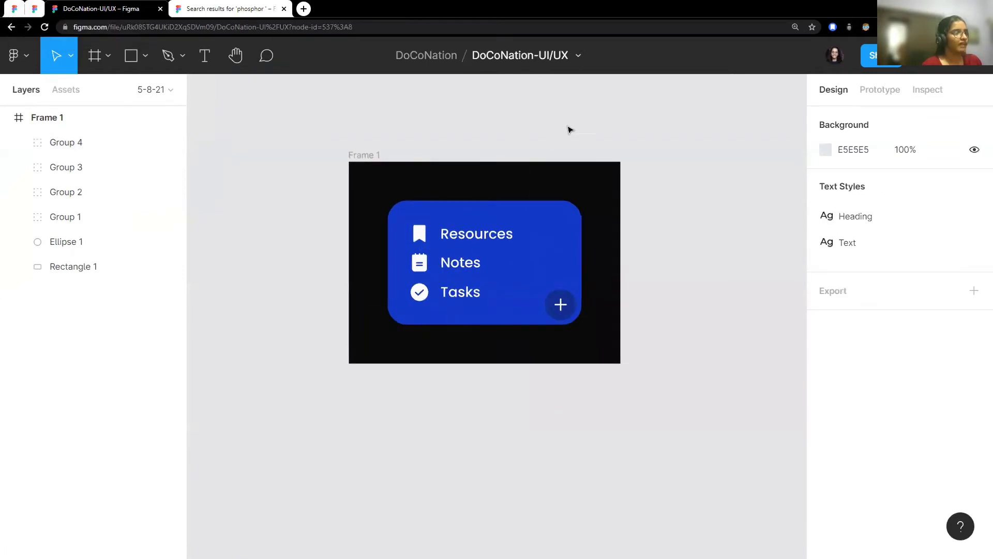
scroll(429, 215, "up", 2)
Step: Select the plus icon and check the prototype's X icon before returning to the design
scroll(541, 212, "up", 2)
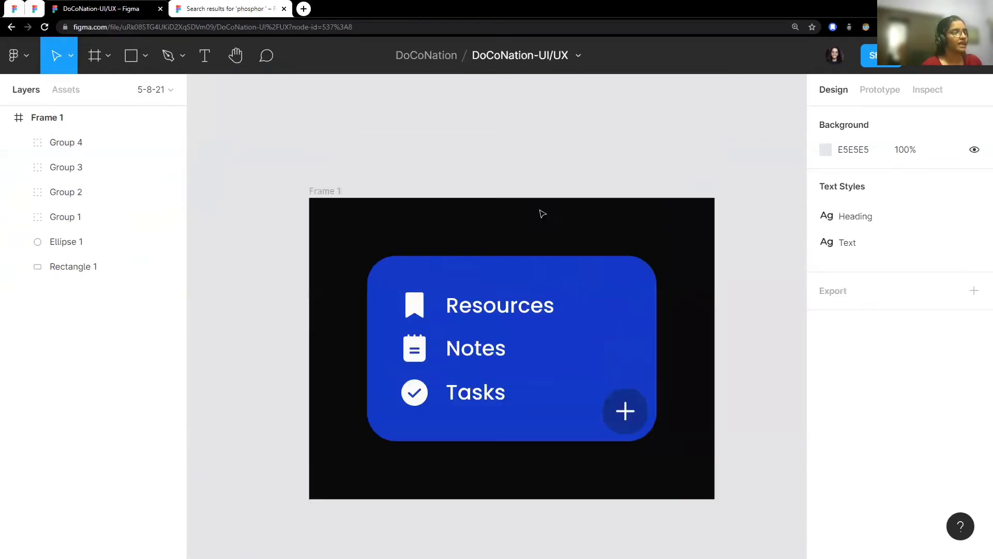
scroll(595, 253, "down", 2)
scroll(646, 388, "up", 2)
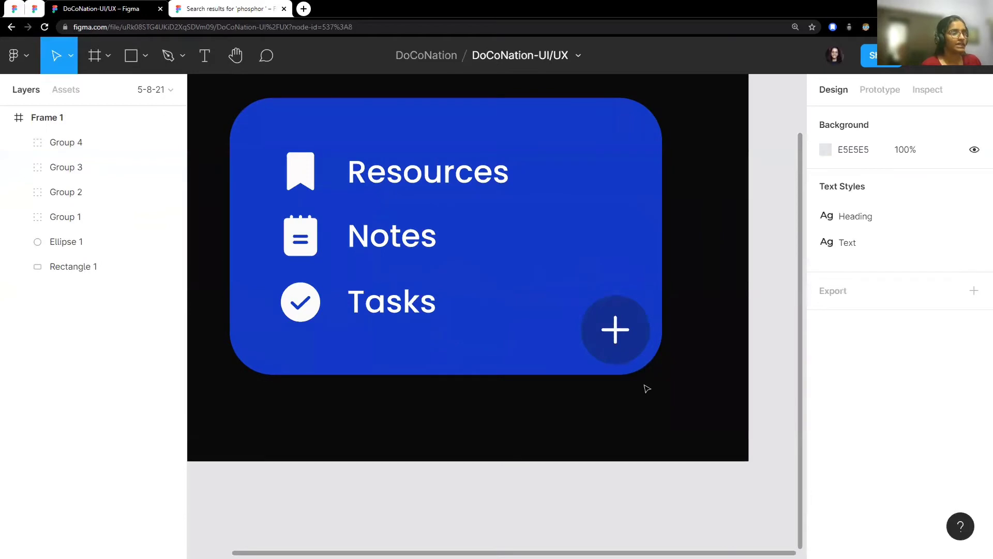
scroll(744, 258, "up", 2)
scroll(606, 259, "left", 2)
scroll(702, 335, "down", 2)
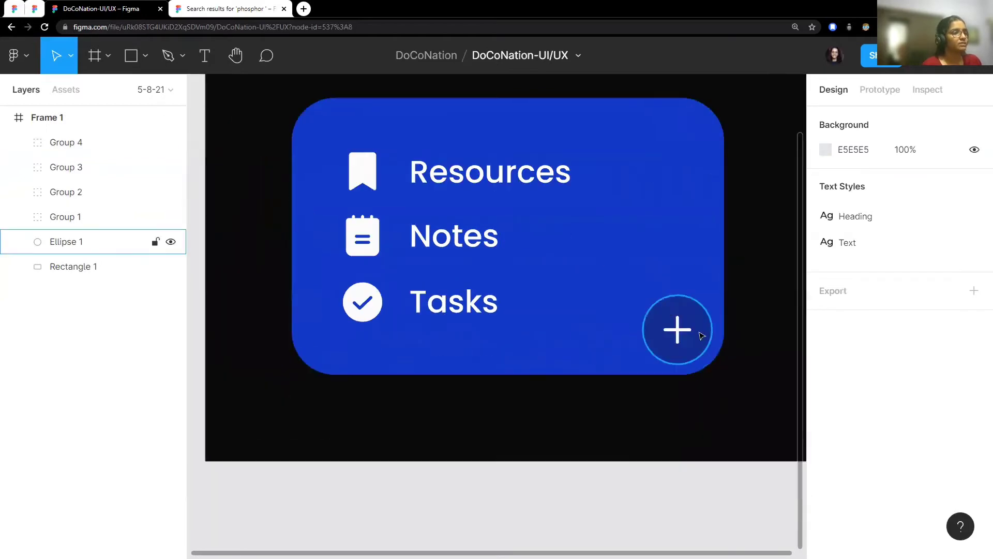
left_click(675, 321)
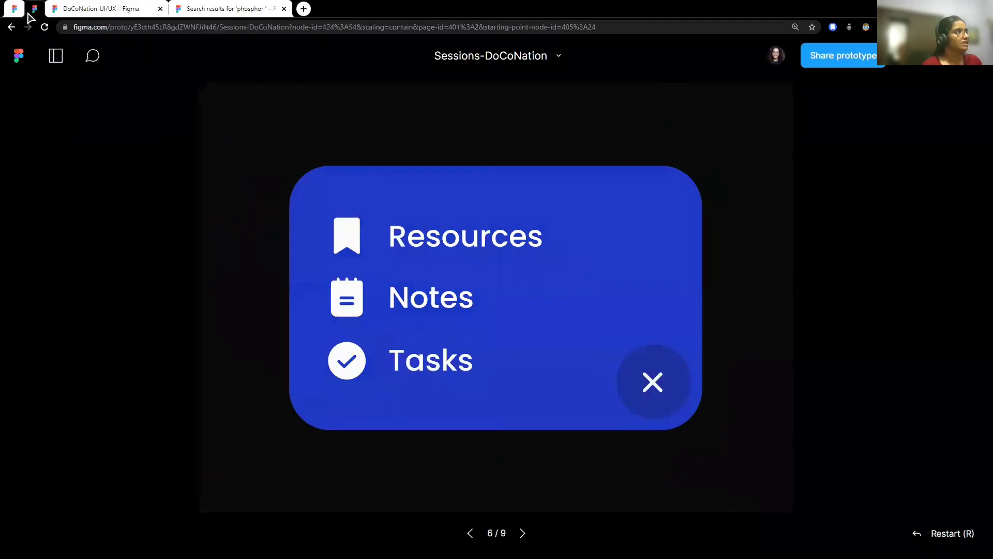
left_click(35, 9)
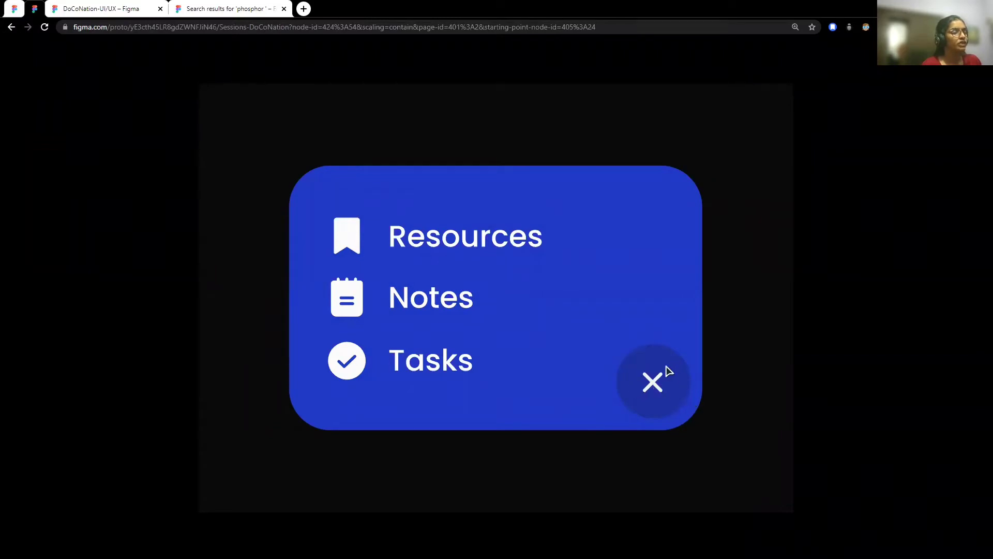
left_click(100, 9)
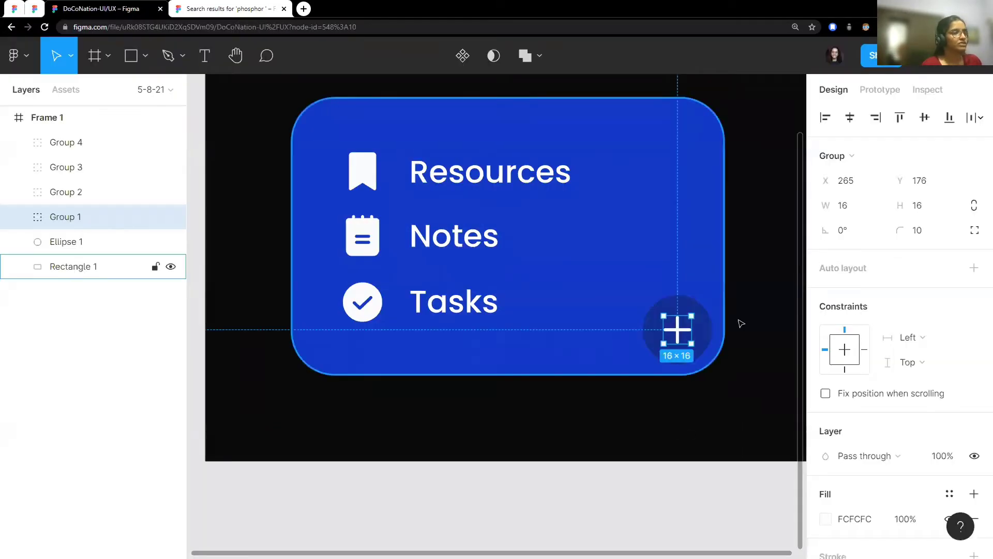
Step: Set the plus icon's rotation to 45° so it reads as an X
scroll(741, 323, "up", 3)
scroll(533, 321, "down", 2)
scroll(535, 259, "down", 2)
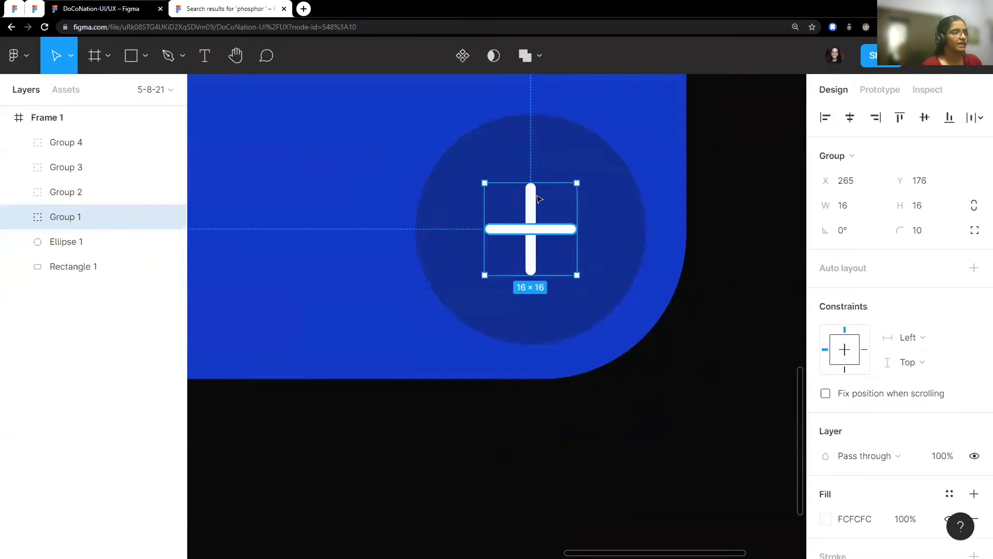
scroll(538, 199, "up", 2)
scroll(528, 231, "up", 2)
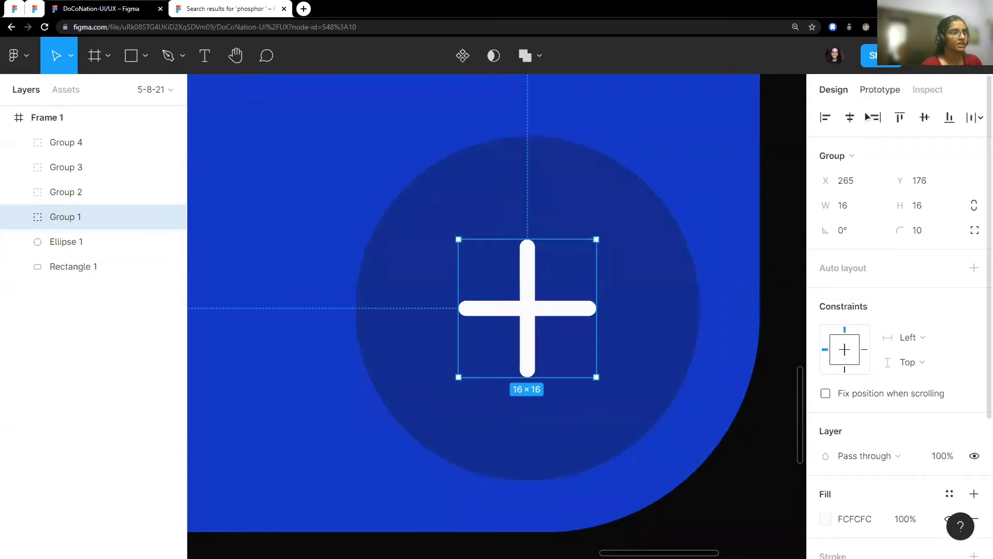
left_click(846, 231)
type("45")
key("Return")
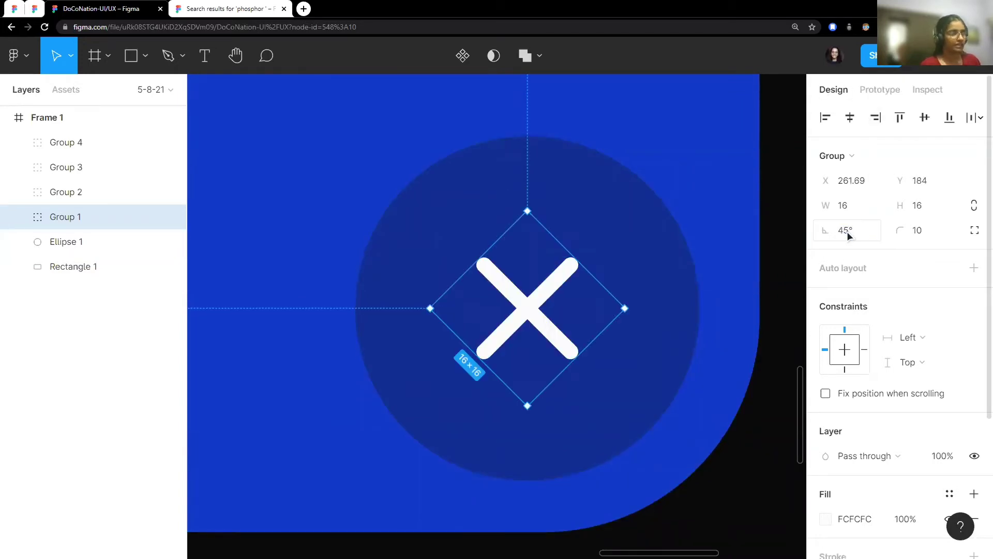
left_click(675, 199)
scroll(635, 220, "down", 5)
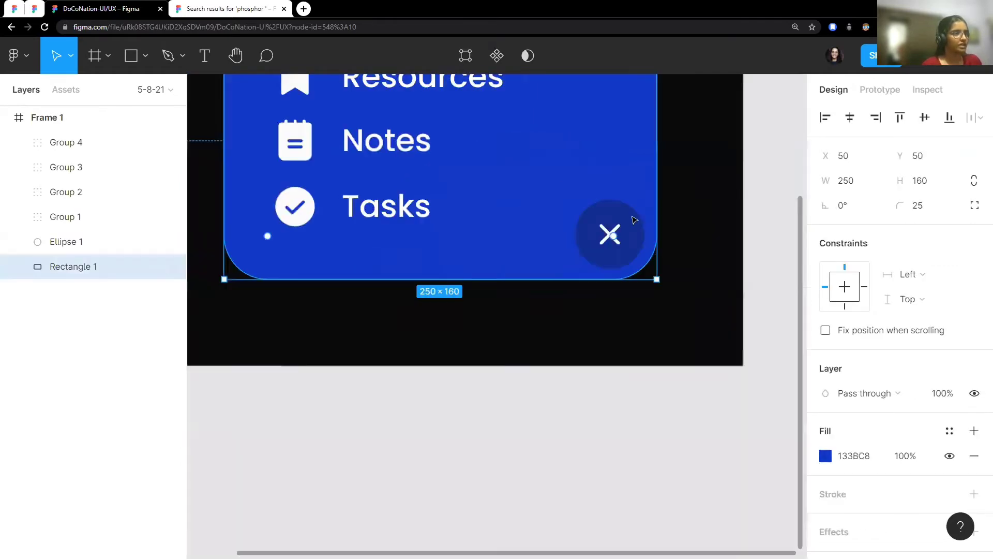
left_click(769, 204)
scroll(569, 242, "down", 5)
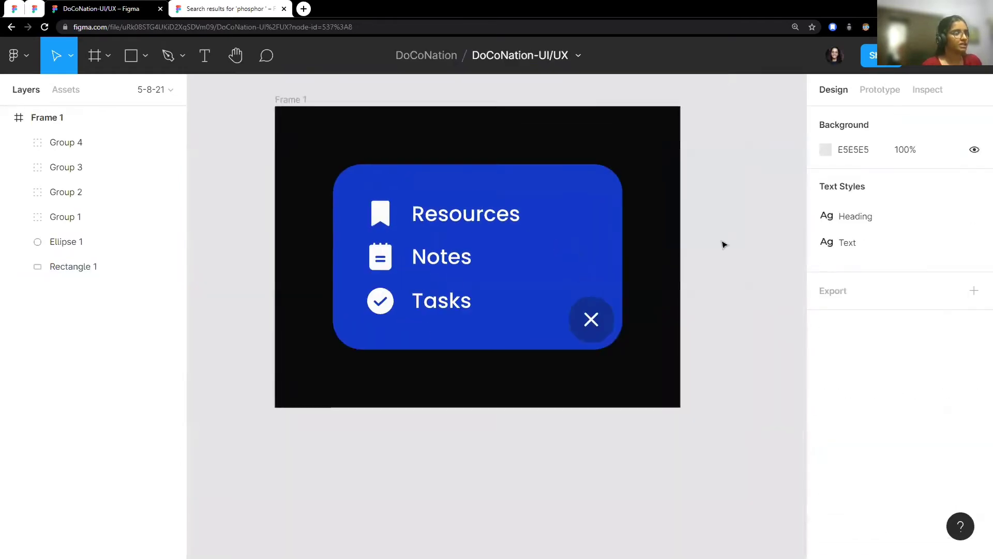
Step: Select Frame 1 and collapse its child layers in the Layers panel
scroll(534, 245, "down", 5)
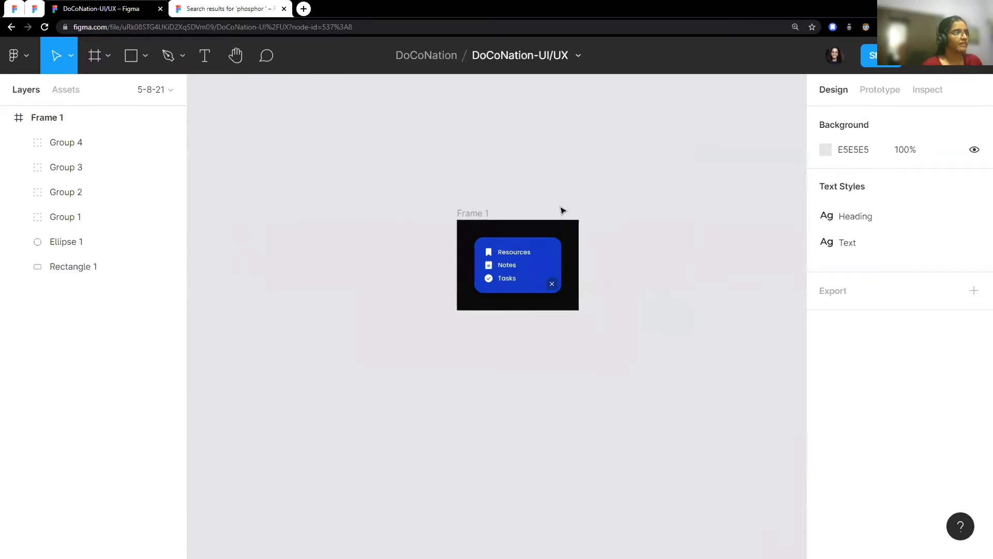
scroll(569, 249, "up", 2)
scroll(479, 224, "up", 2)
left_click(388, 185)
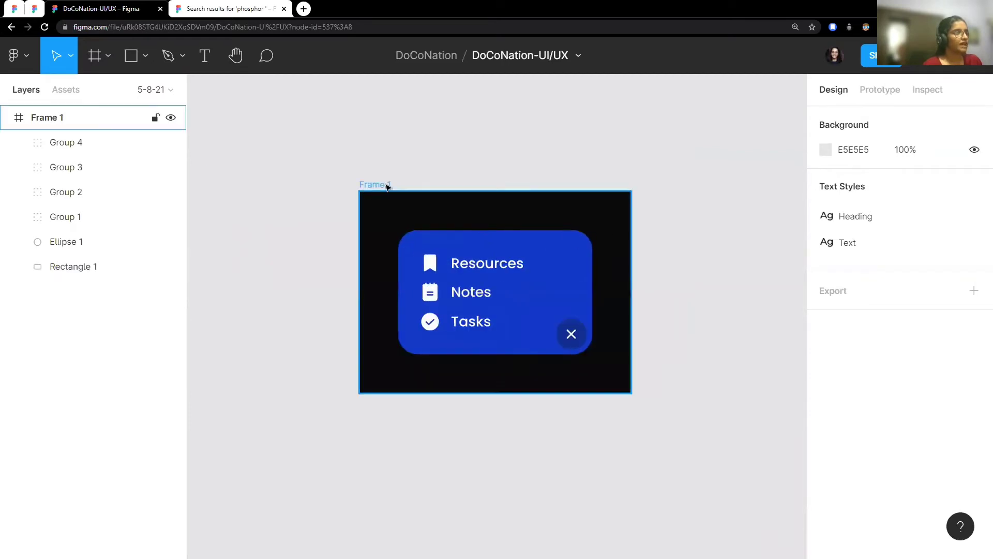
left_click(7, 117)
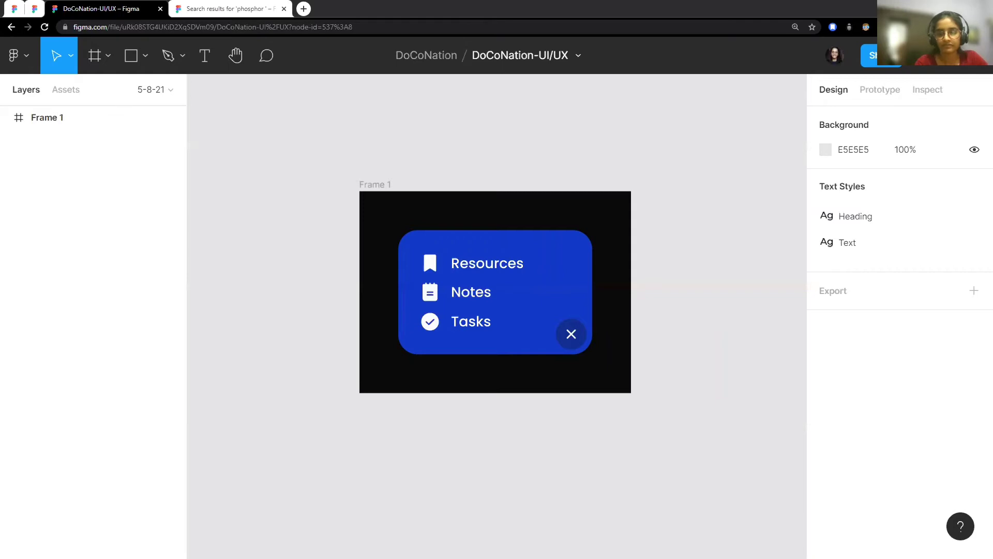
mouse_move(893, 216)
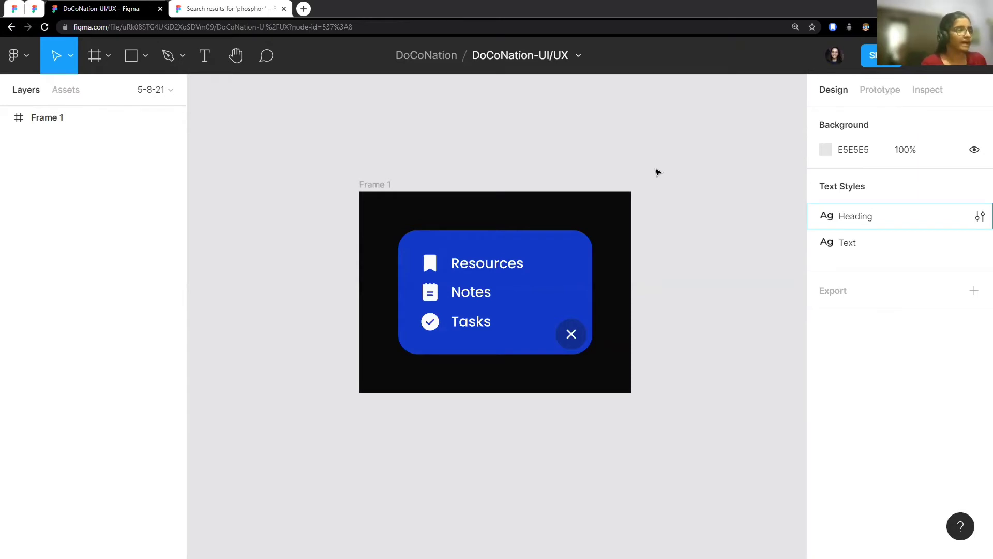
Step: Rename the Frame 1 layer to 'Main Frame'
scroll(543, 195, "left", 2)
scroll(613, 198, "up", 2)
scroll(613, 198, "down", 2)
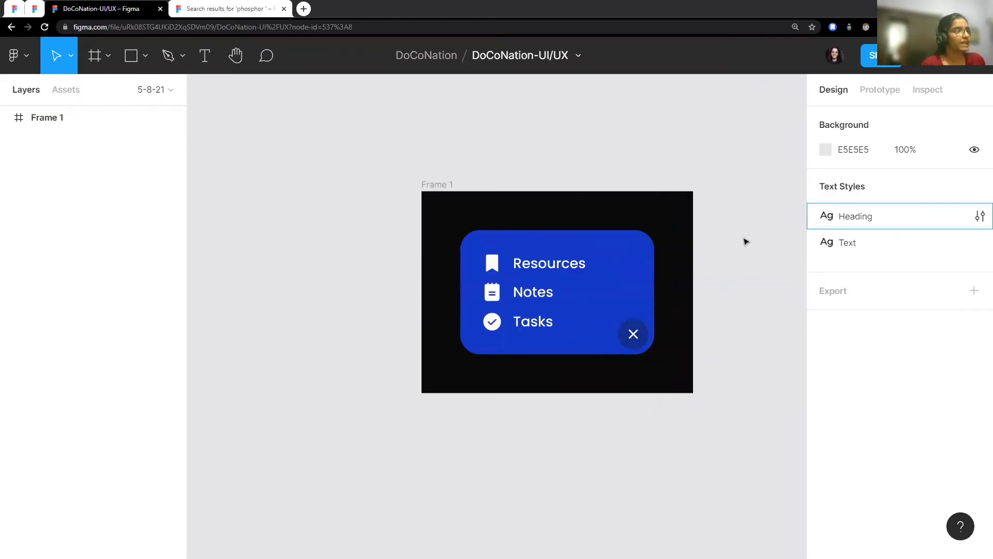
scroll(745, 242, "up", 2)
scroll(621, 181, "down", 2)
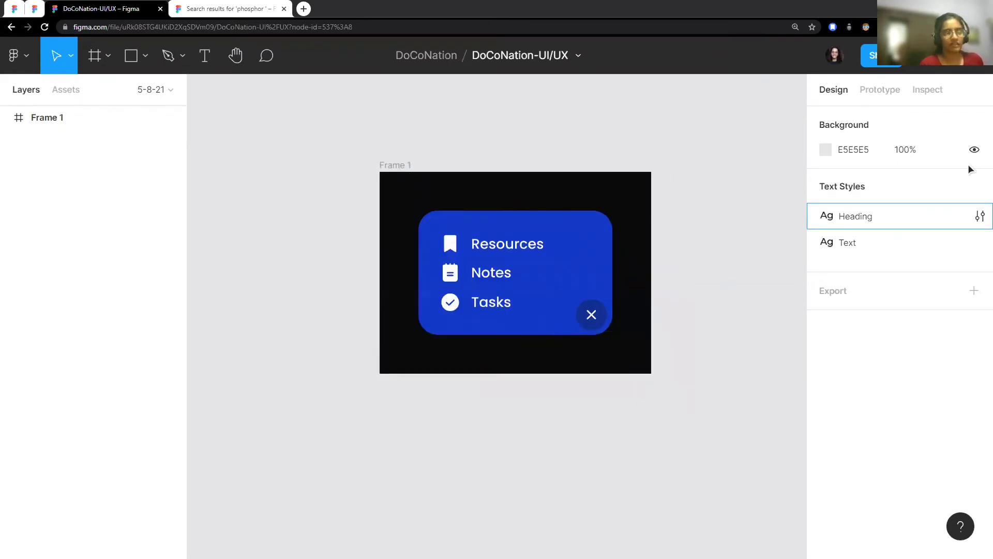
scroll(619, 185, "left", 2)
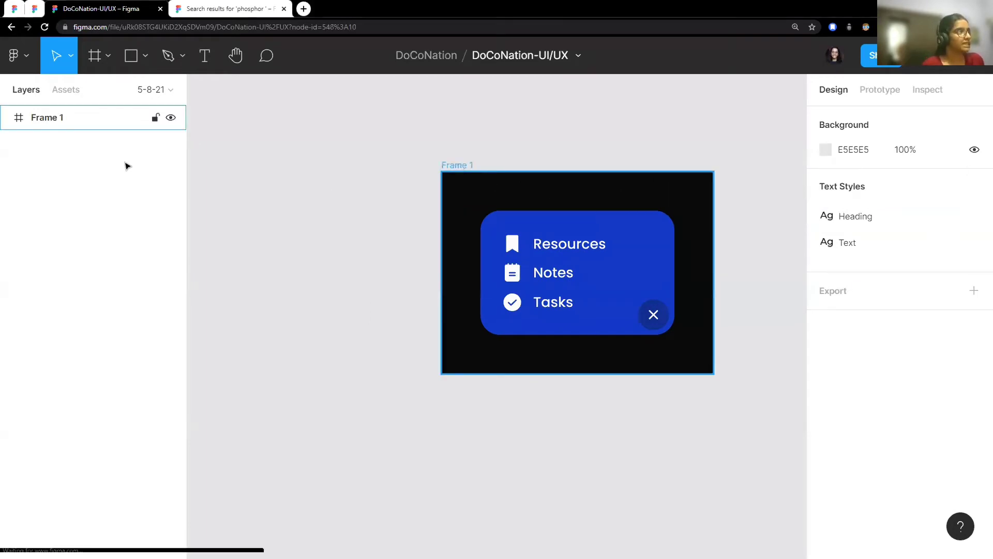
left_click(113, 127)
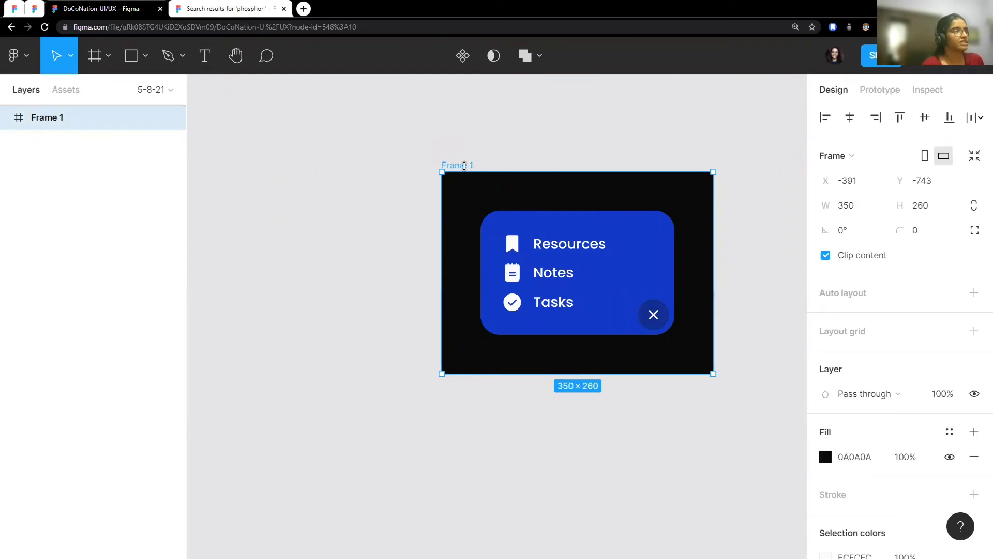
double_click(161, 117)
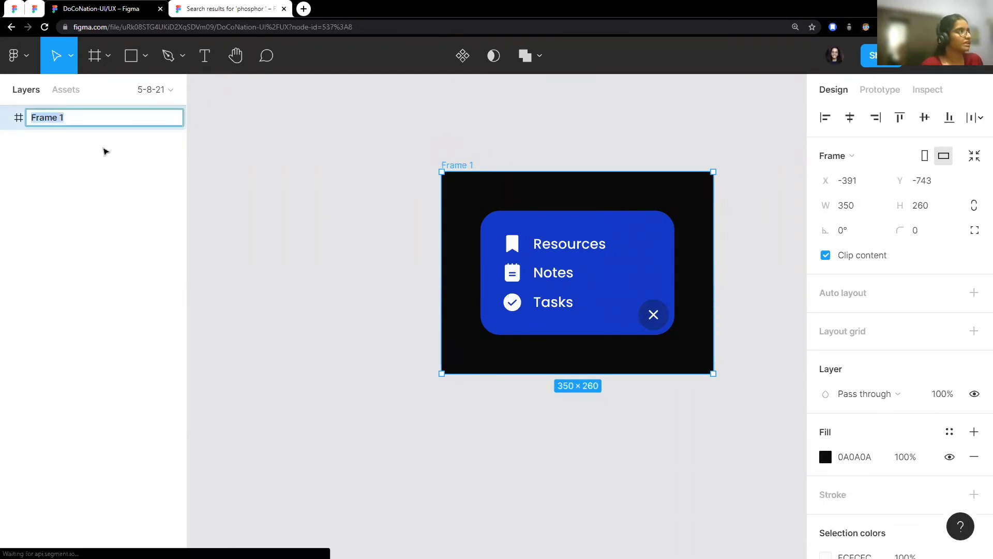
left_click(104, 150)
left_click(64, 117)
double_click(89, 122)
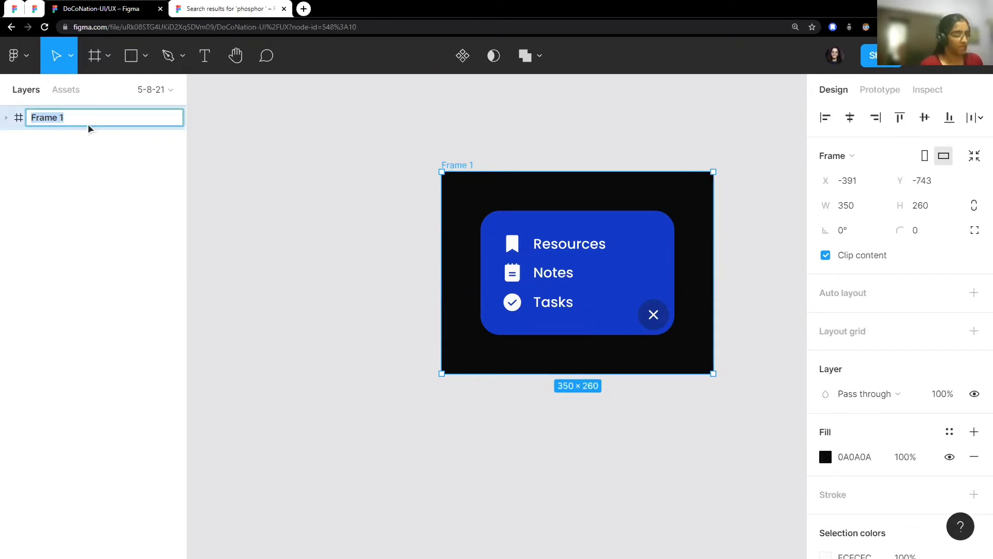
type("Main F")
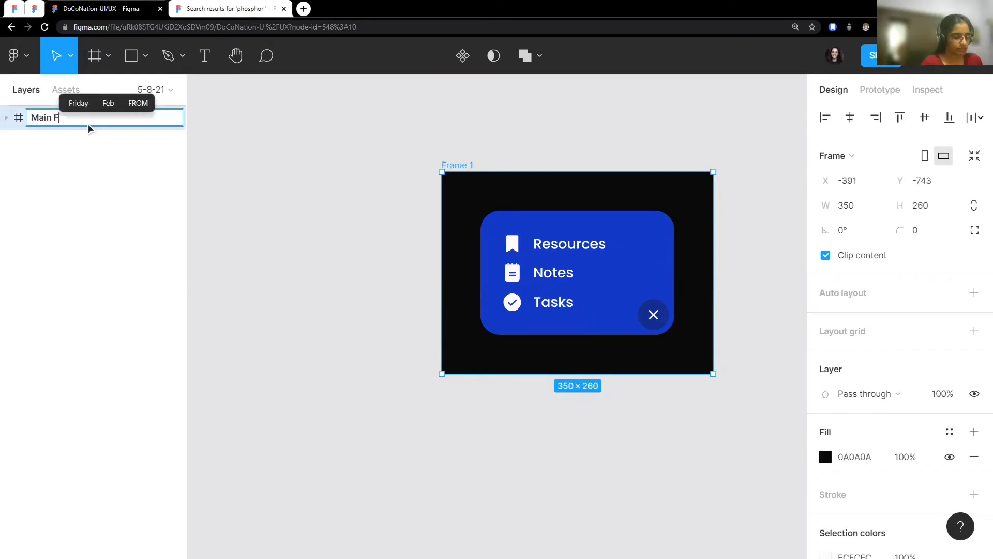
type("rame")
key("Return")
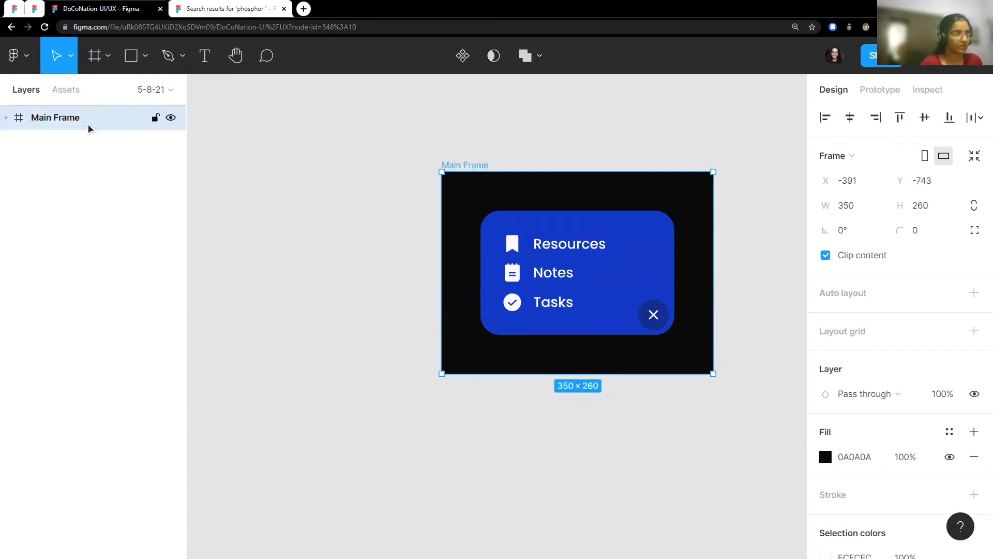
left_click(496, 161)
scroll(514, 200, "down", 3)
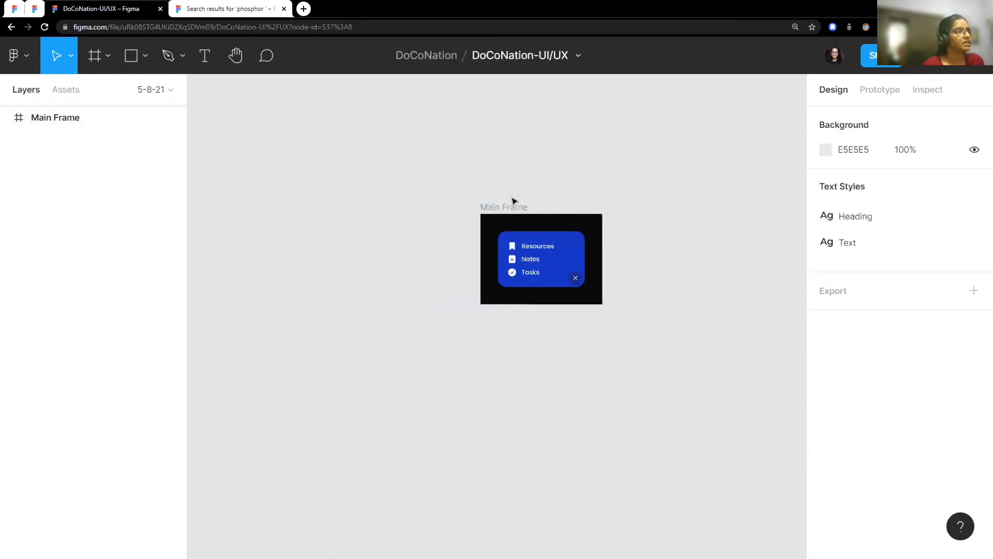
scroll(552, 251, "down", 3)
scroll(471, 290, "up", 3)
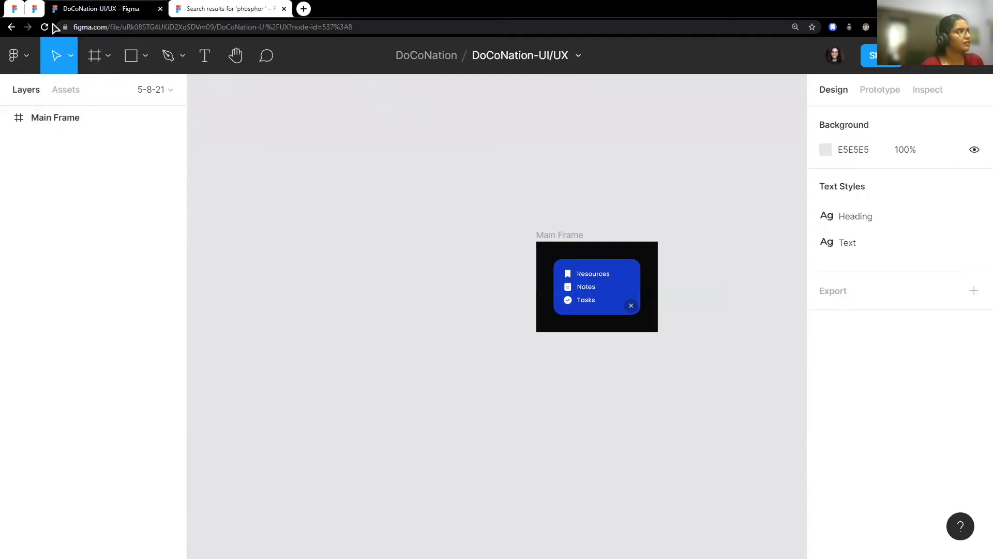
left_click(35, 9)
left_click(660, 382)
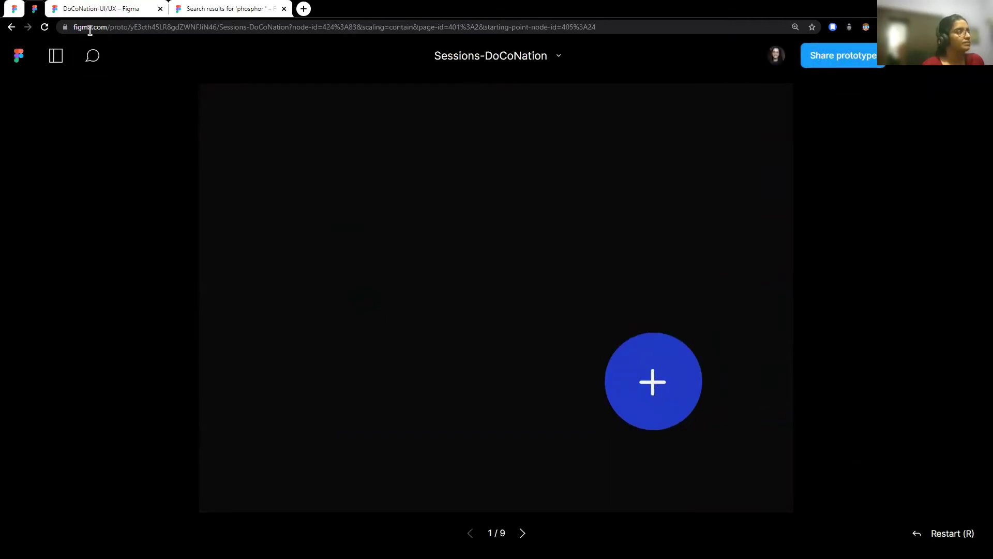
left_click(96, 9)
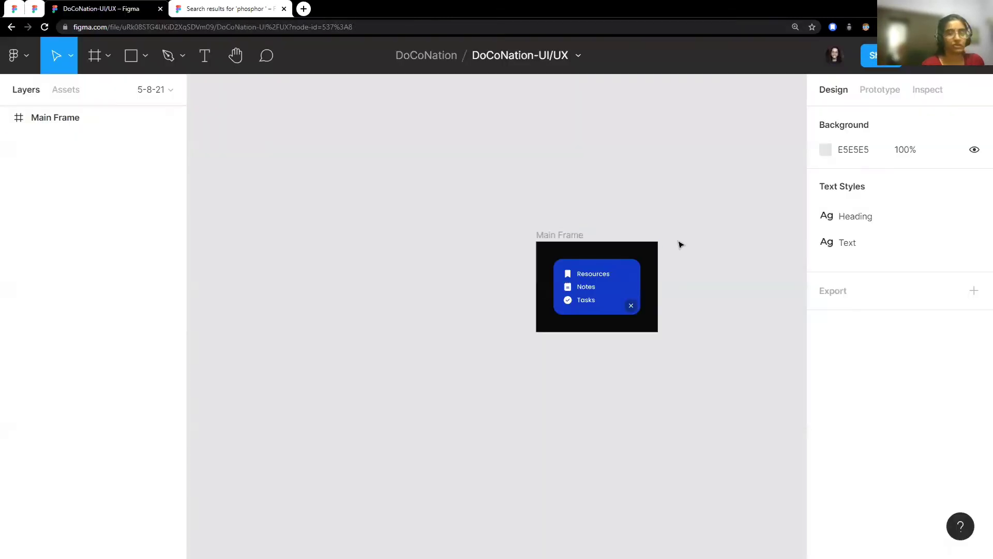
scroll(588, 221, "down", 3)
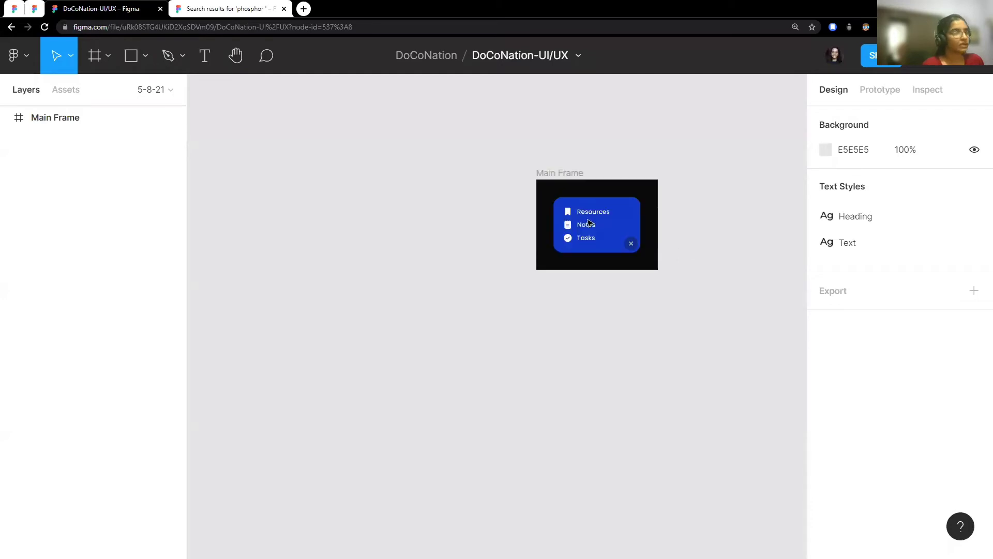
Step: Duplicate Main Frame, undoing an accidental resize of the copy
left_click(561, 175)
scroll(580, 171, "up", 2)
scroll(540, 184, "down", 2)
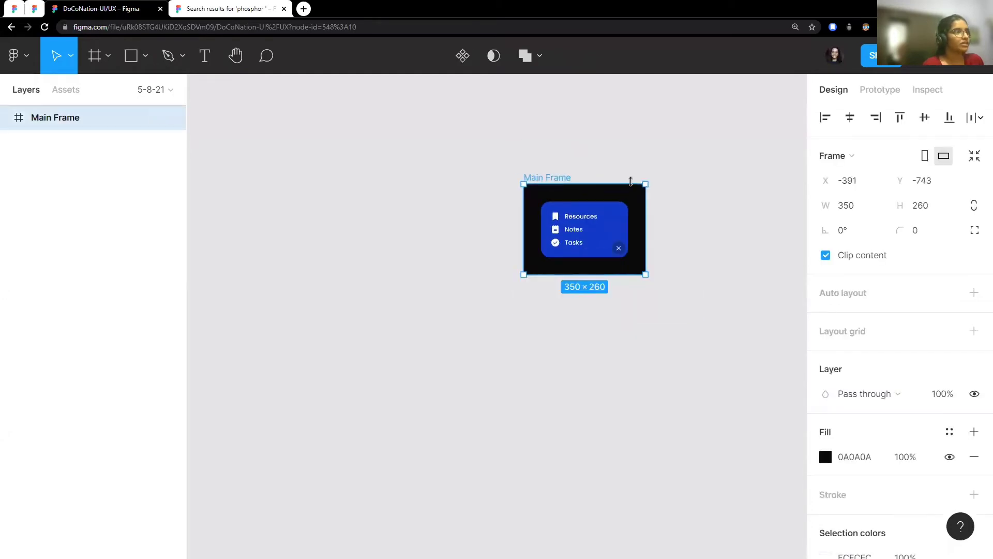
scroll(631, 181, "left", 3)
scroll(530, 188, "right", 3)
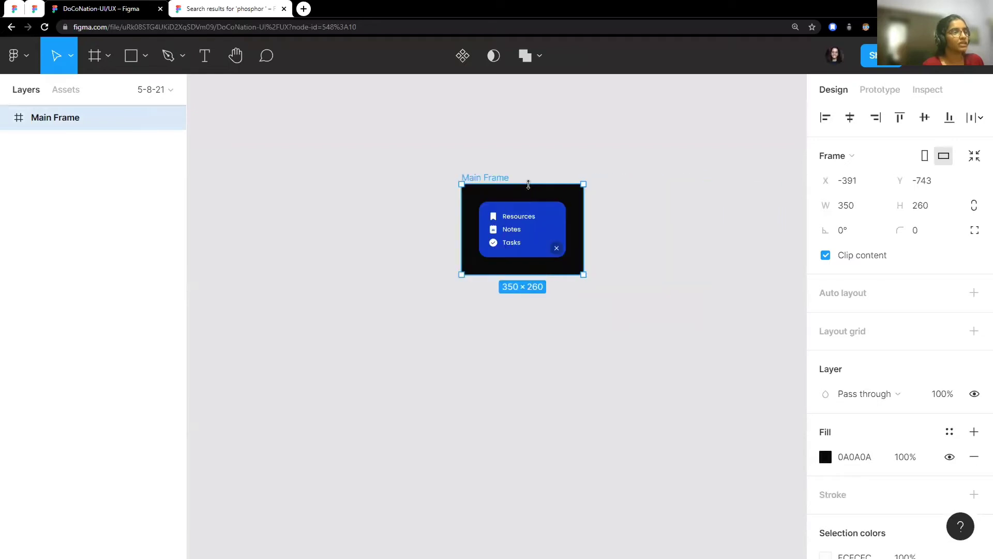
scroll(532, 184, "left", 1)
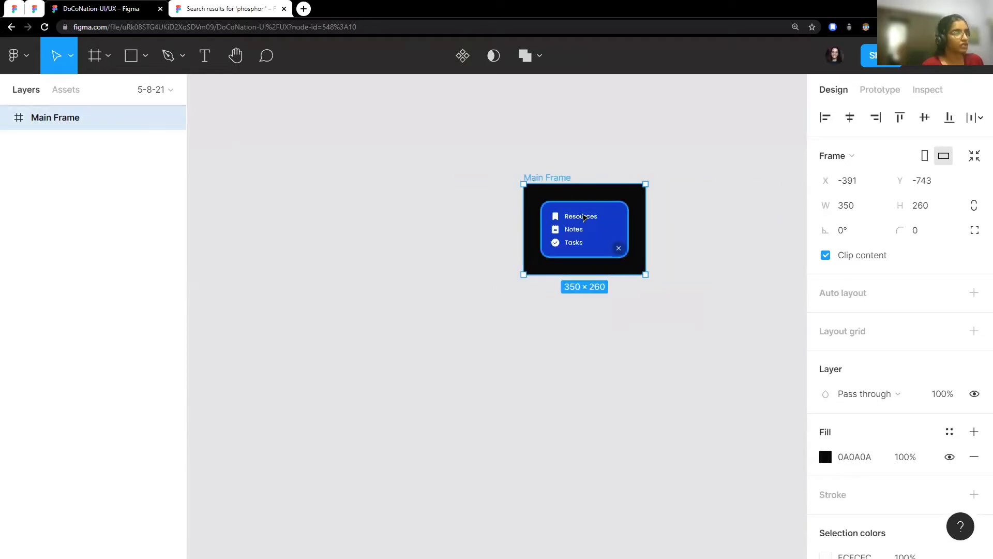
key("ctrl+d")
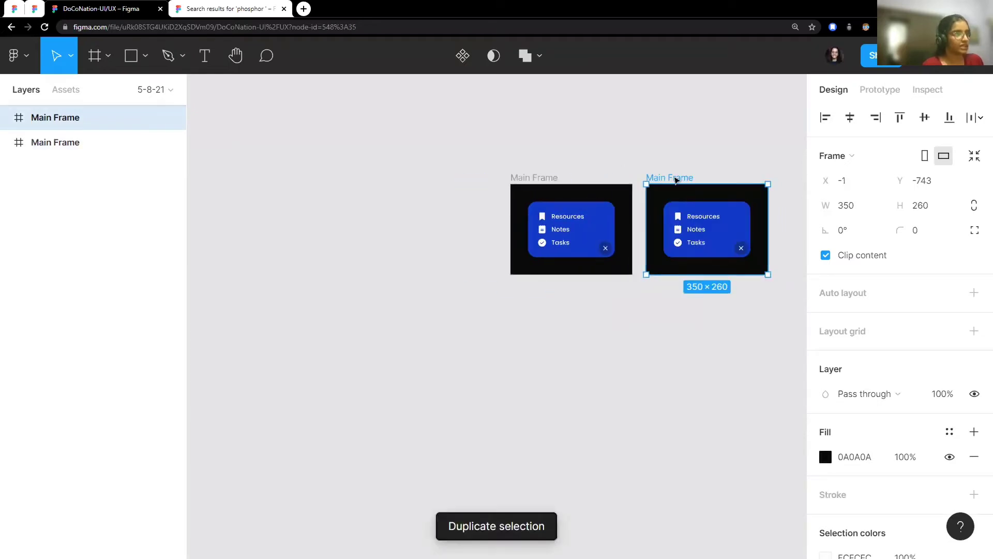
mouse_move(678, 184)
left_mouse_down()
mouse_move(703, 170)
mouse_move(499, 203)
mouse_move(476, 170)
mouse_move(543, 180)
left_mouse_up()
key("ctrl+z")
scroll(499, 203, "left", 3)
scroll(498, 202, "left", 3)
key("Escape")
scroll(525, 173, "down", 5)
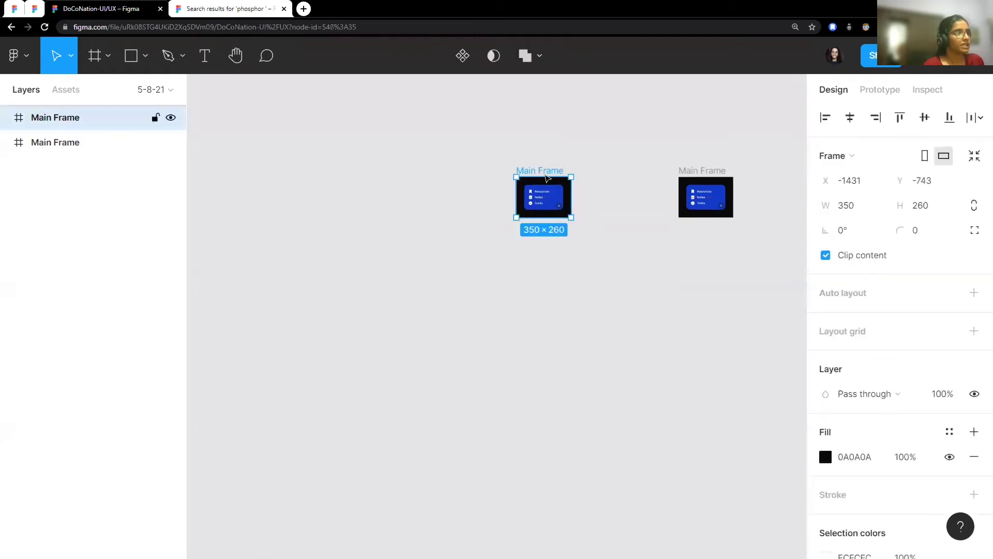
Step: Rename the copied frame to '1'
key("ctrl+r")
mouse_move(55, 142)
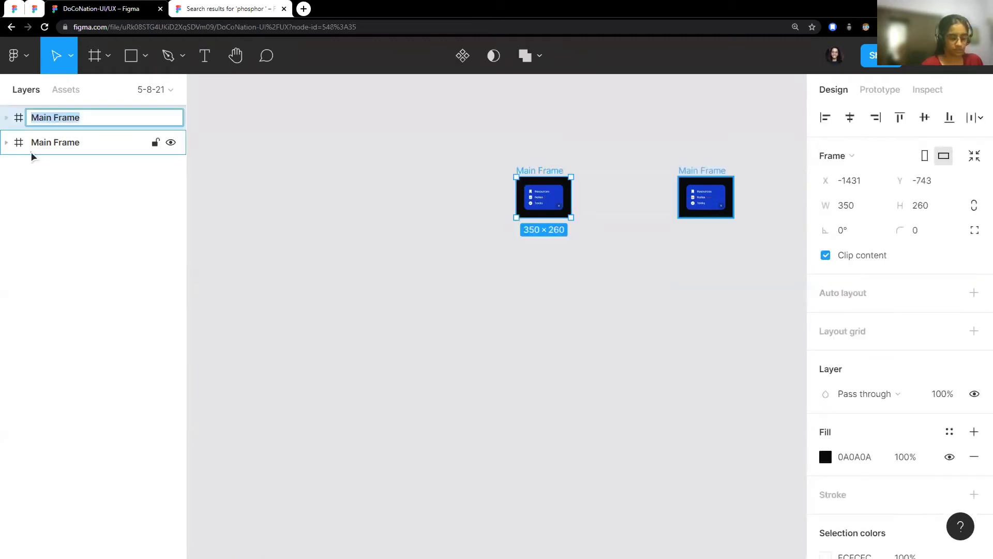
type("1")
key("Return")
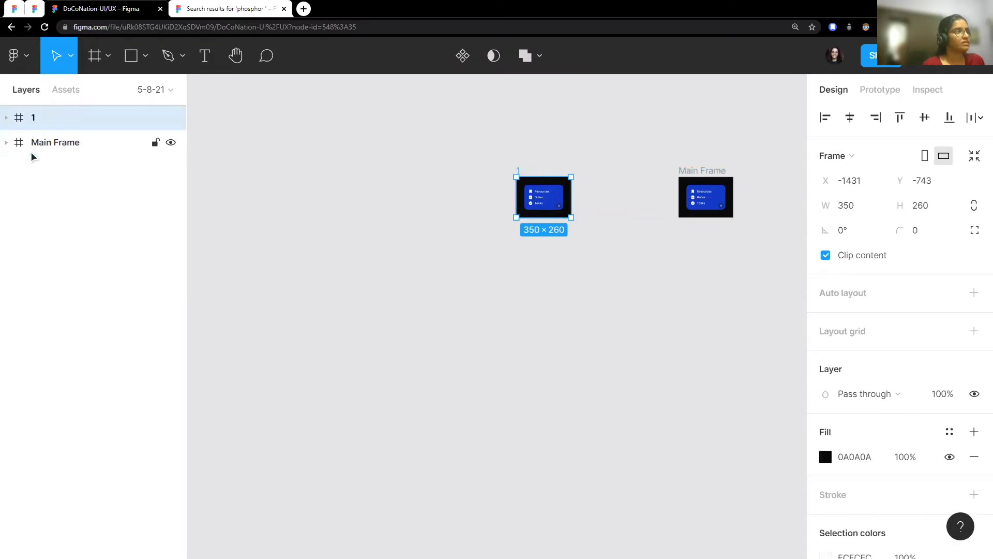
left_click(609, 145)
scroll(656, 171, "up", 3)
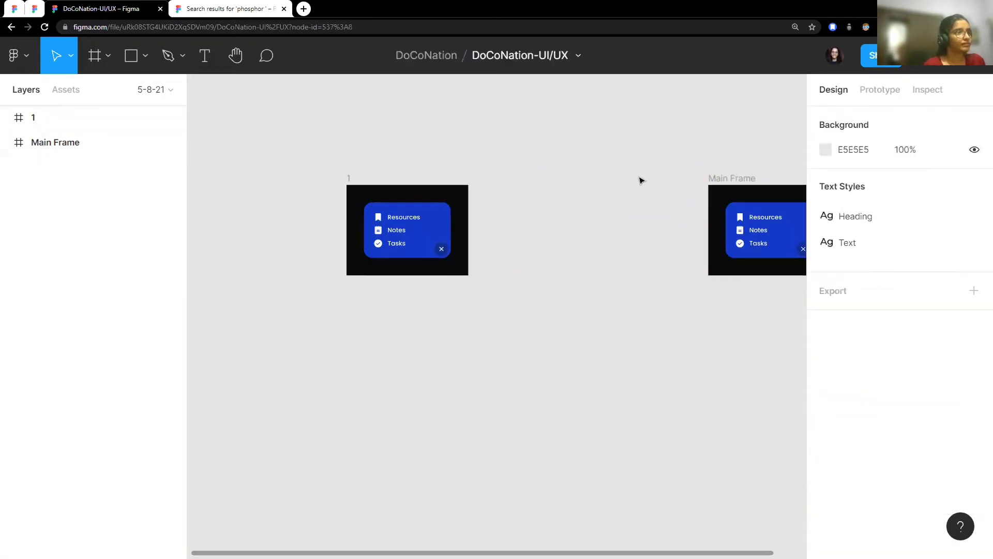
scroll(554, 183, "right", 3)
scroll(697, 236, "up", 2)
scroll(747, 235, "up", 2)
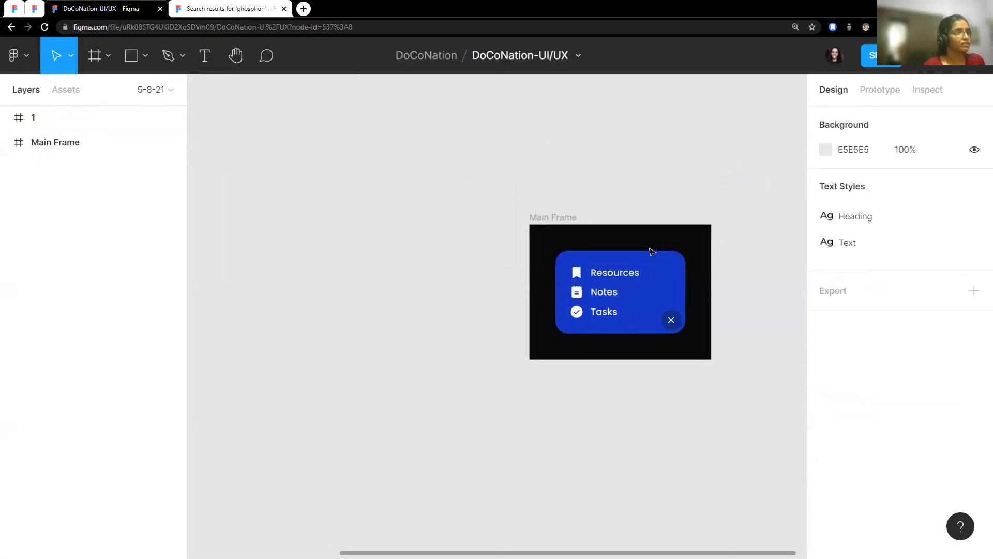
scroll(651, 251, "down", 4)
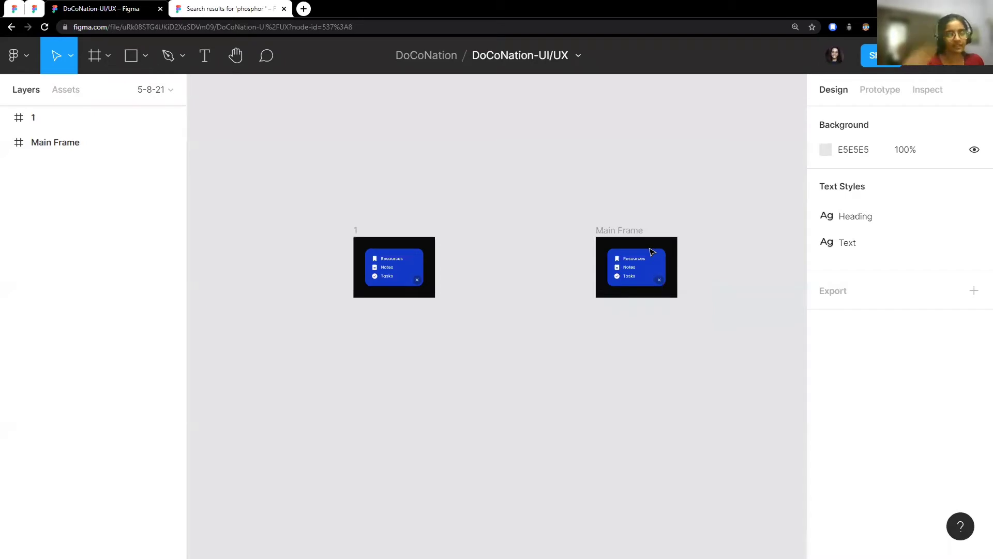
scroll(664, 259, "up", 3)
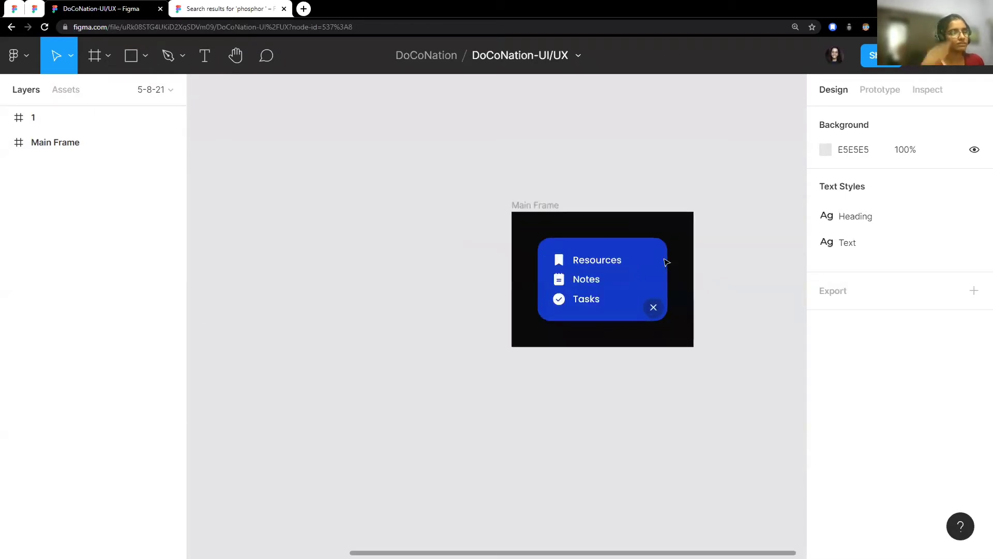
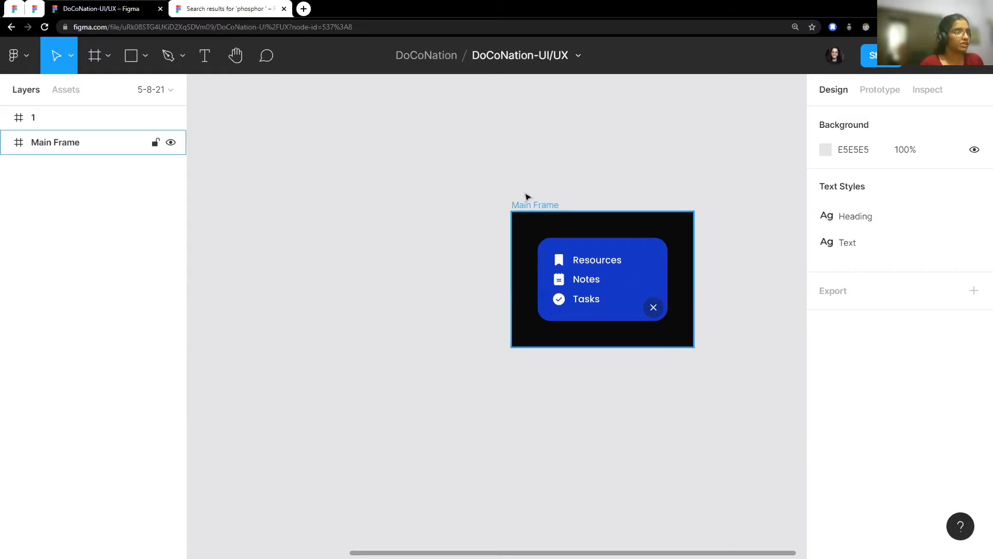
Step: Enable Rulers from the main menu's View options so rulers line the canvas edges
left_click(28, 61)
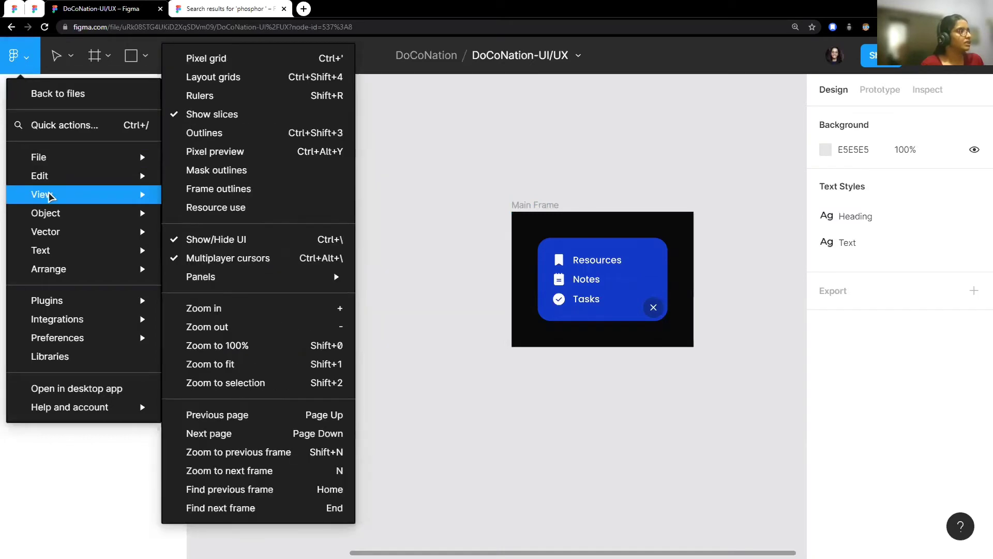
mouse_move(42, 194)
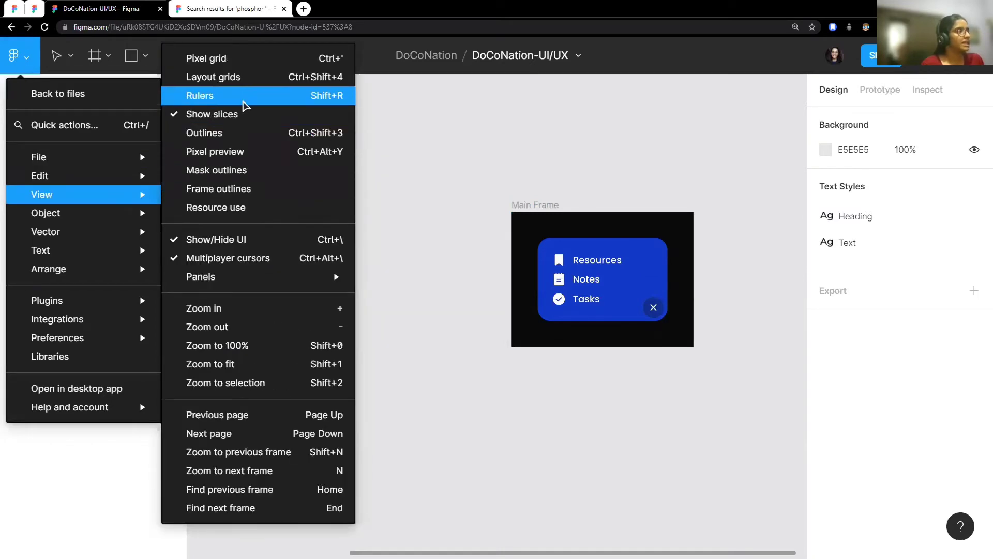
left_click(305, 106)
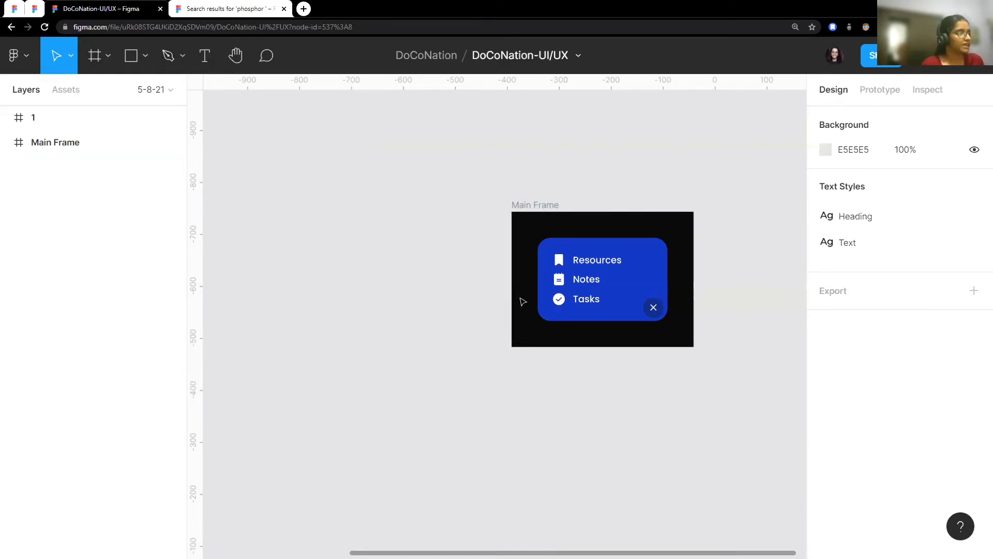
Step: Add a horizontal guide at y 78, aligned to the top of the Resources row
scroll(623, 220, "left", 3)
scroll(624, 219, "right", 4)
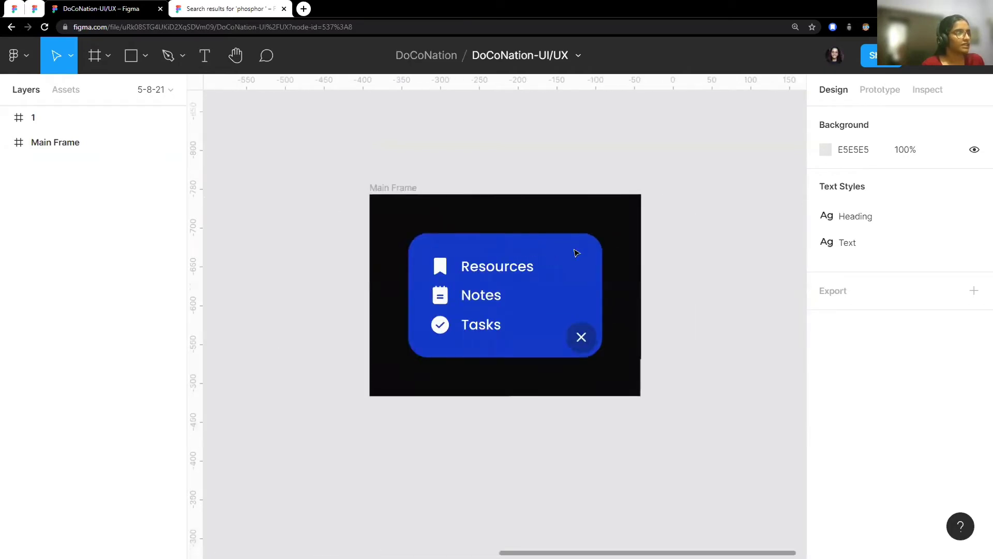
scroll(624, 219, "up", 2, "ctrl")
scroll(570, 240, "up", 2, "ctrl")
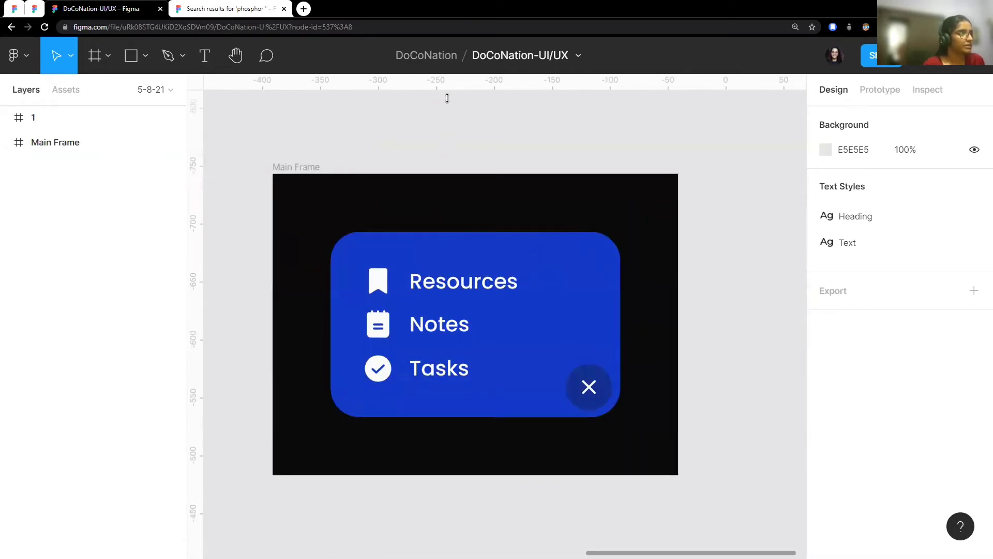
left_click_drag(448, 98, 450, 267)
left_click(455, 282)
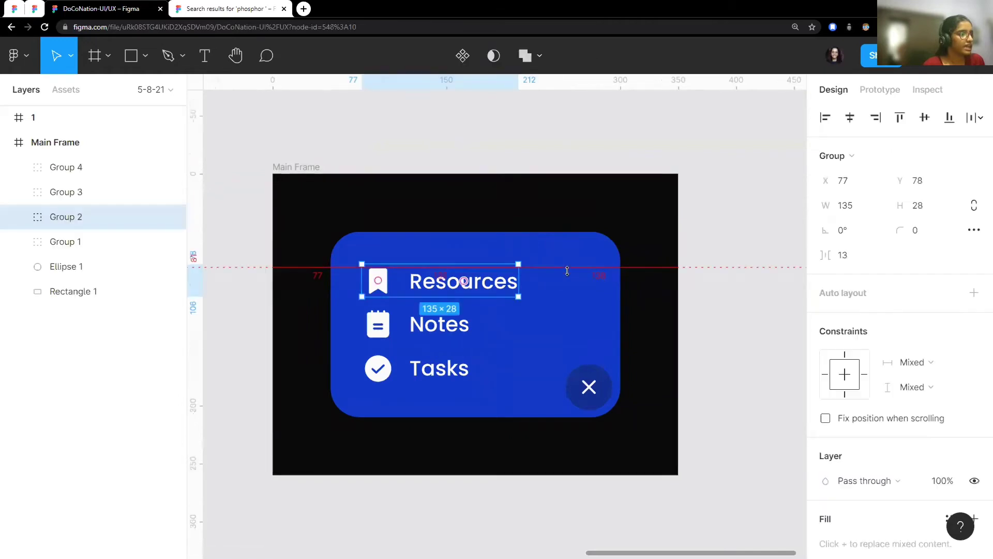
left_click_drag(567, 271, 560, 264)
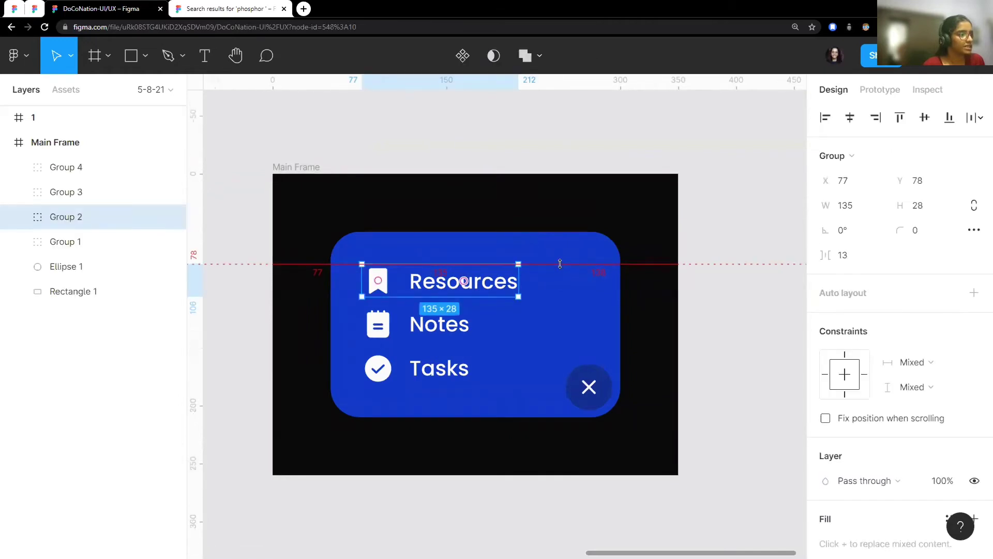
Step: Add a second horizontal guide at y 182, along the bottom of the Tasks row
scroll(437, 377, "up", 2, "ctrl")
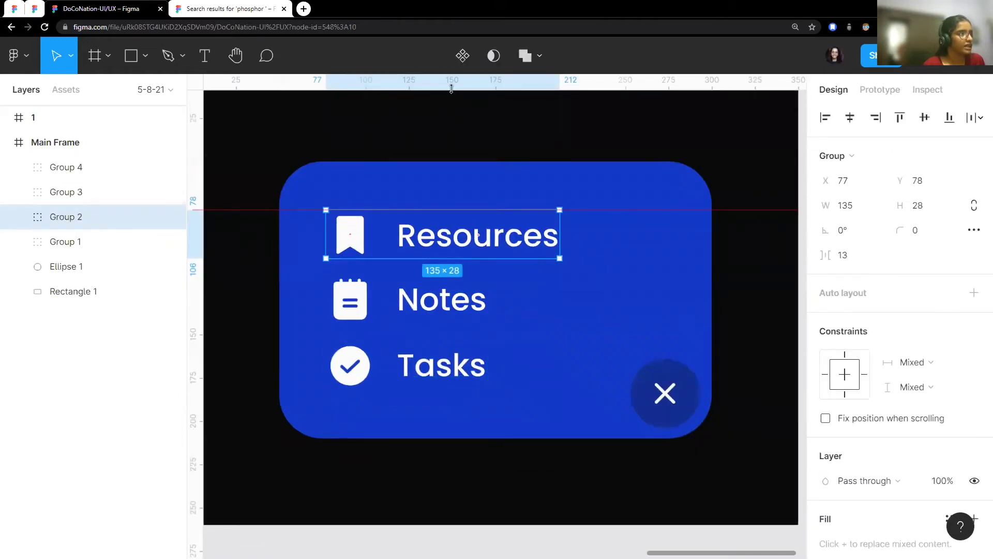
left_click_drag(451, 88, 407, 393)
left_click(445, 383)
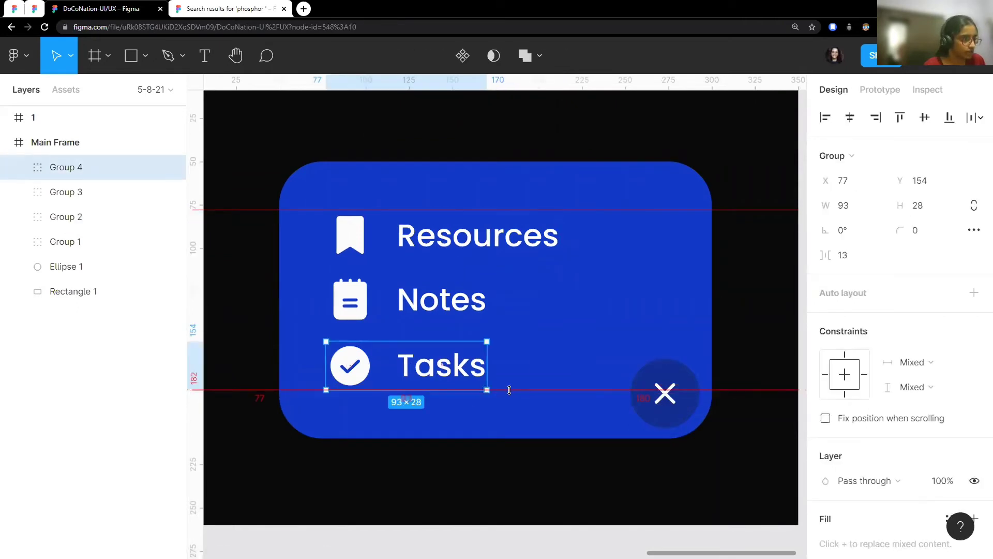
key("shift+0")
left_click(668, 176)
scroll(620, 197, "up", 1)
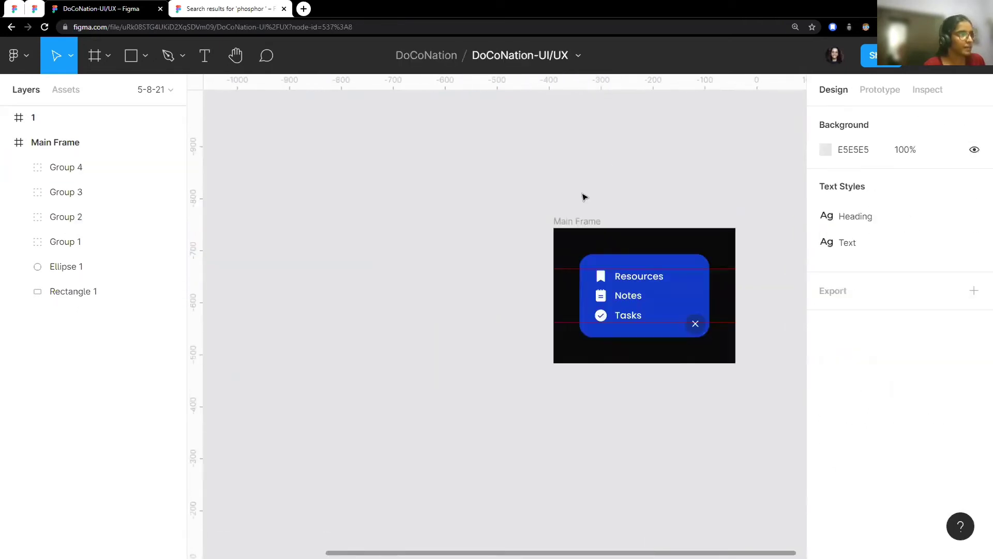
scroll(583, 195, "down", 3)
Step: Delete the old frame 1 and place a duplicate of Main Frame to its left
left_click(329, 202)
left_click(331, 204)
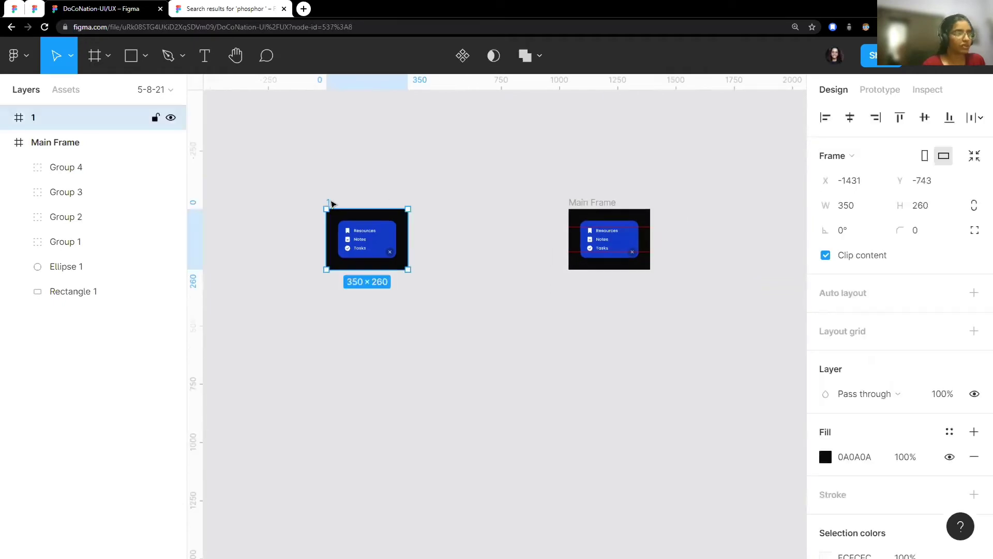
key("Delete")
left_click(608, 202)
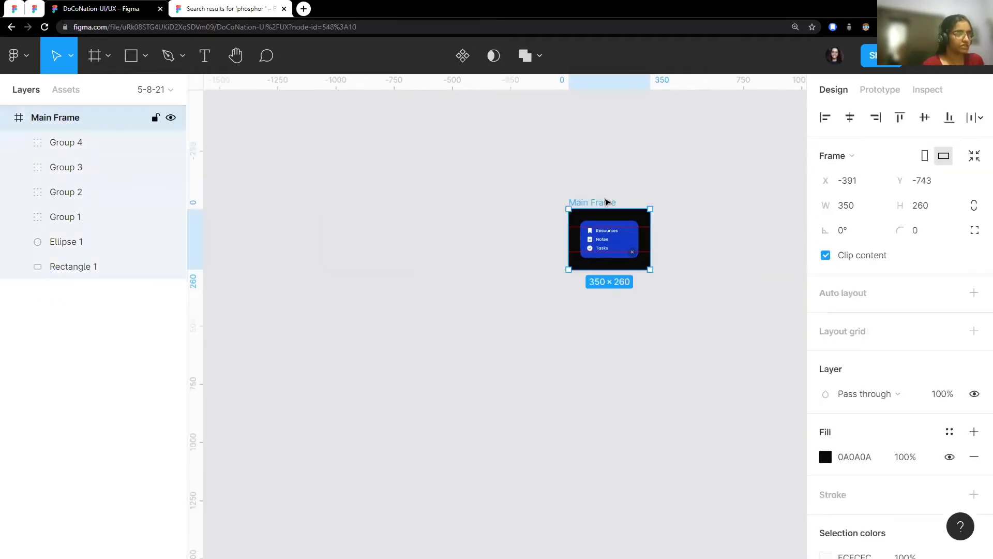
key("ctrl+d")
left_click_drag(653, 207, 374, 202)
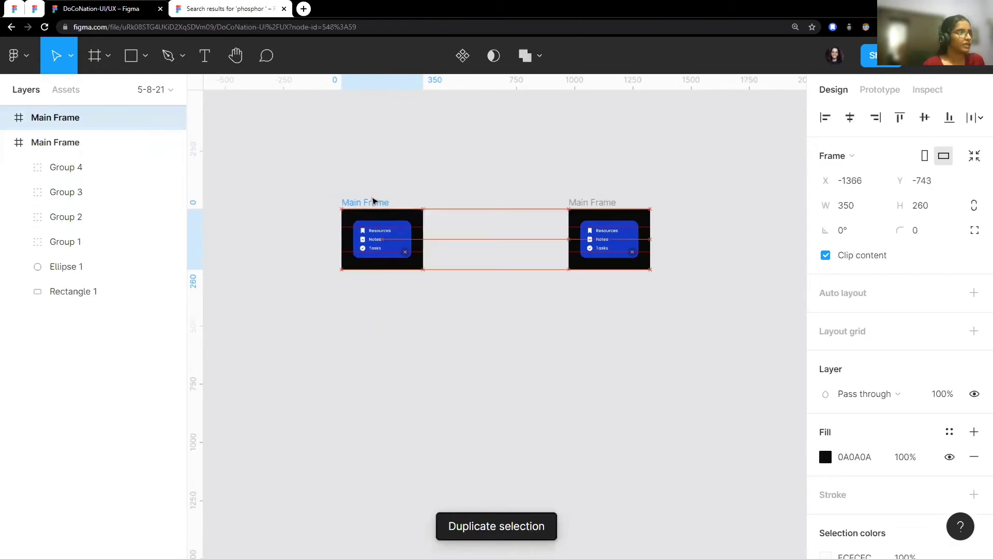
Step: Rename the duplicated frame to '1'
key("ctrl+r")
type("1")
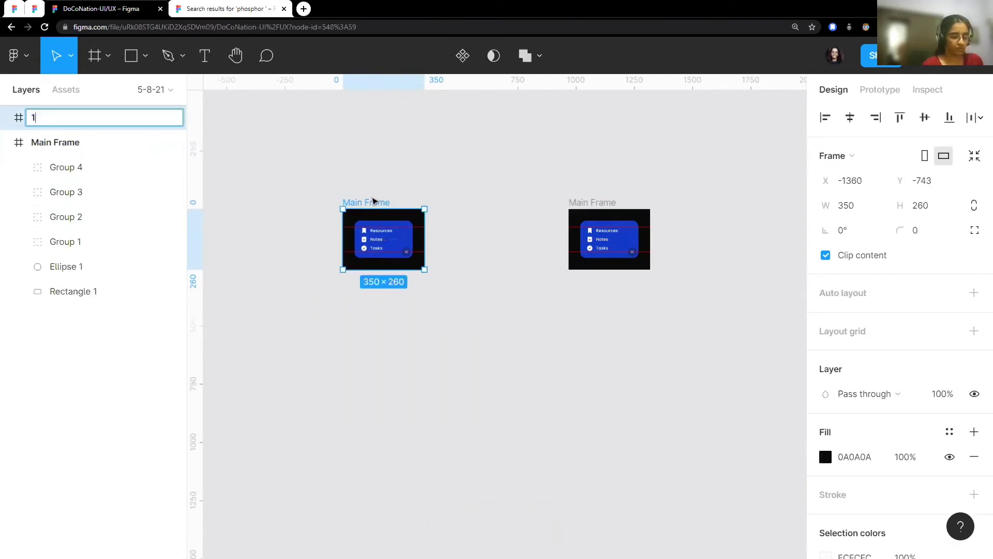
key("Return")
left_click(508, 240)
scroll(508, 239, "up", 2)
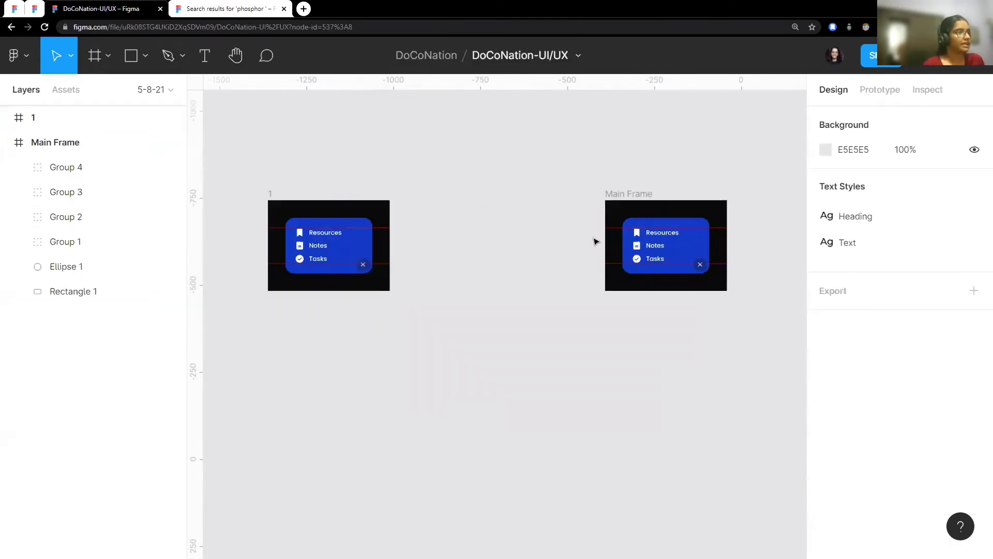
scroll(595, 240, "up", 2)
scroll(468, 250, "left", 3)
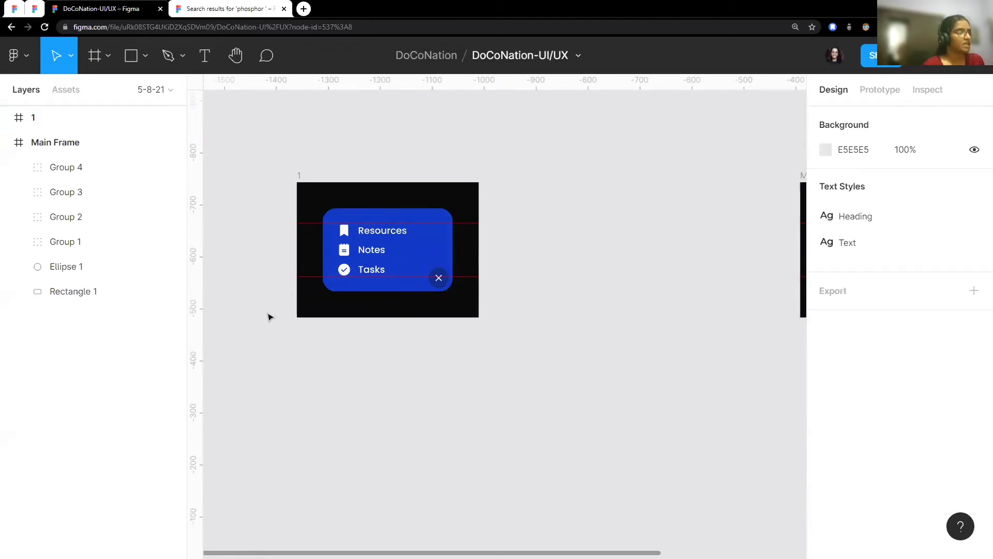
scroll(428, 319, "left", 2)
scroll(389, 271, "up", 1)
scroll(425, 204, "up", 1)
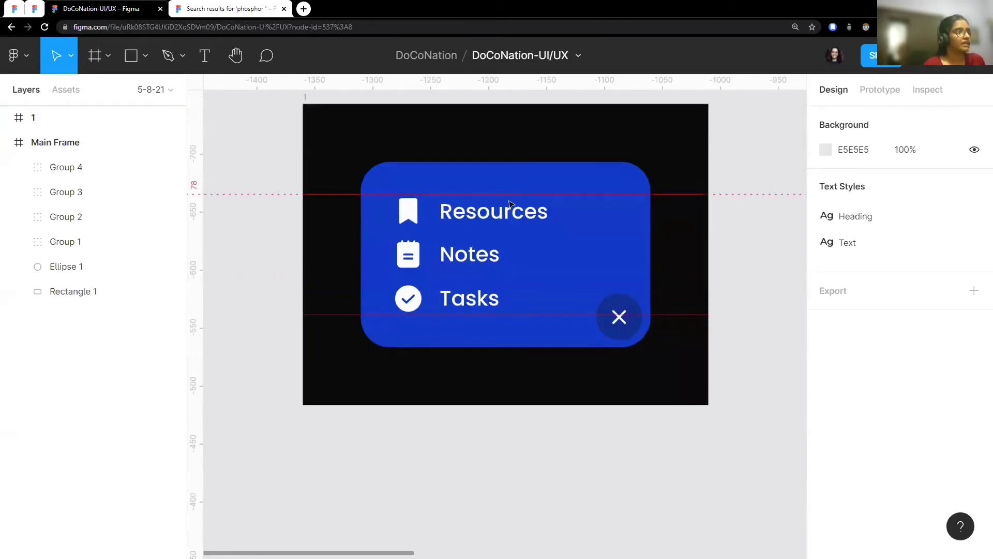
scroll(509, 203, "up", 2)
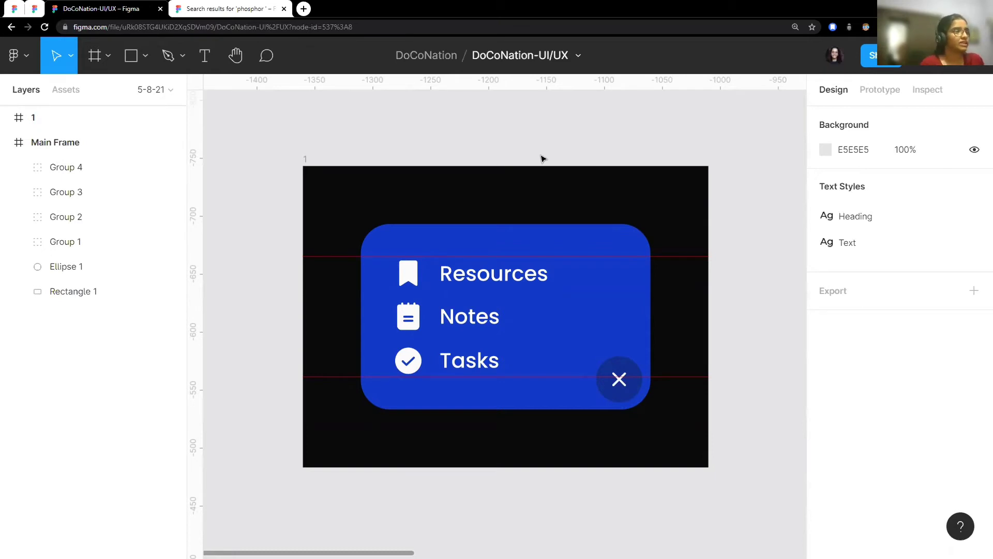
Step: Expand frame 1's layers and compare its groups and Rectangle 1 with Main Frame's
scroll(542, 158, "up", 3)
scroll(517, 169, "down", 5)
left_click(7, 117)
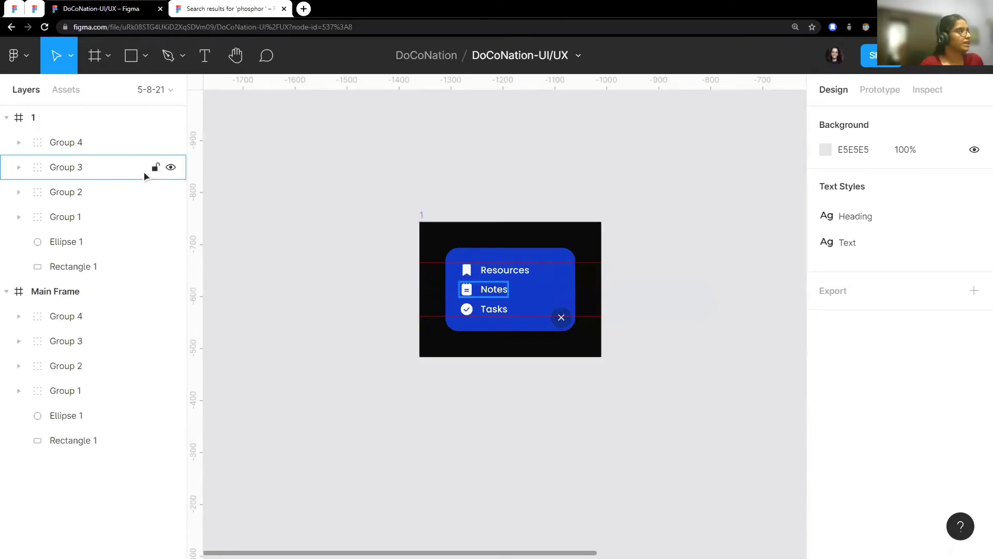
left_click(86, 282)
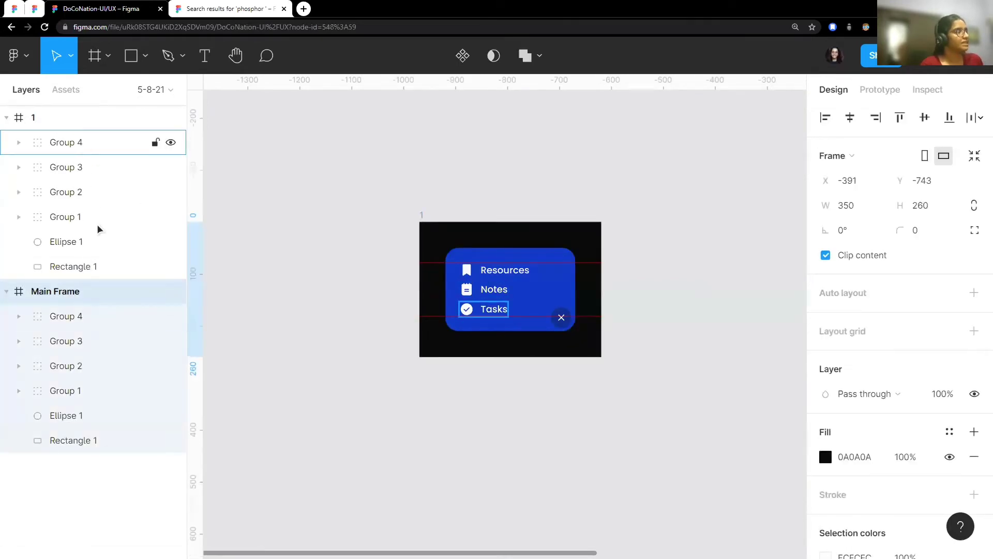
left_click(88, 264)
left_click(86, 319)
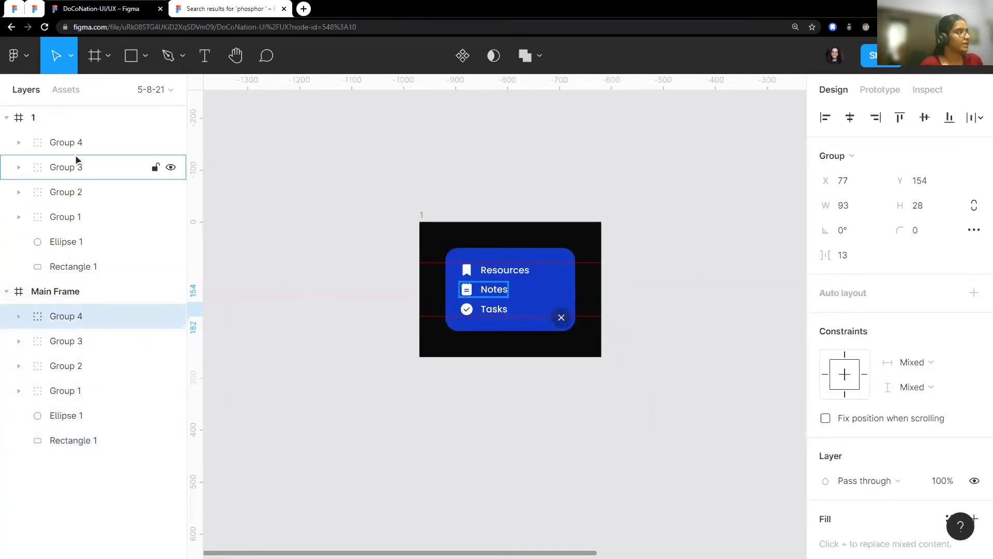
left_click(83, 141)
left_click(95, 265)
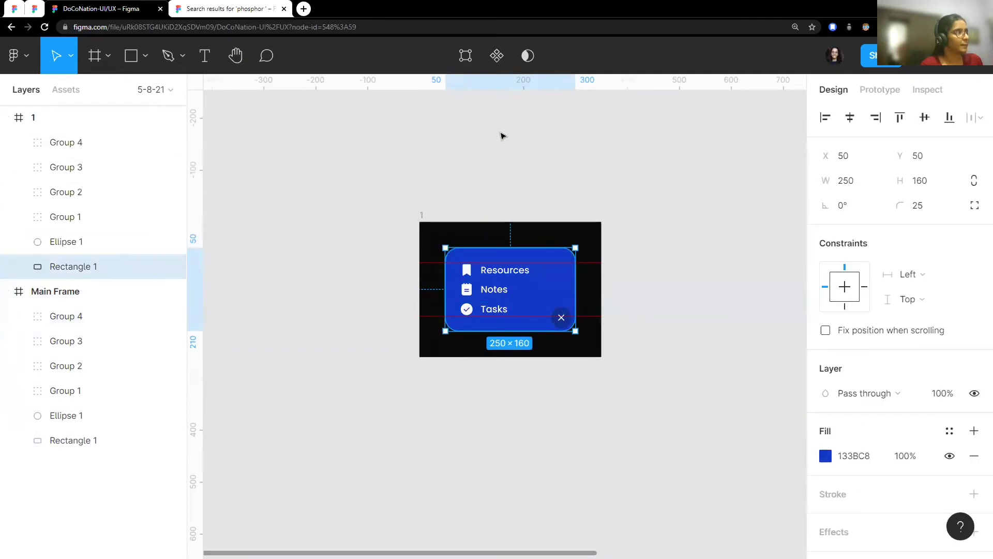
left_click(501, 135)
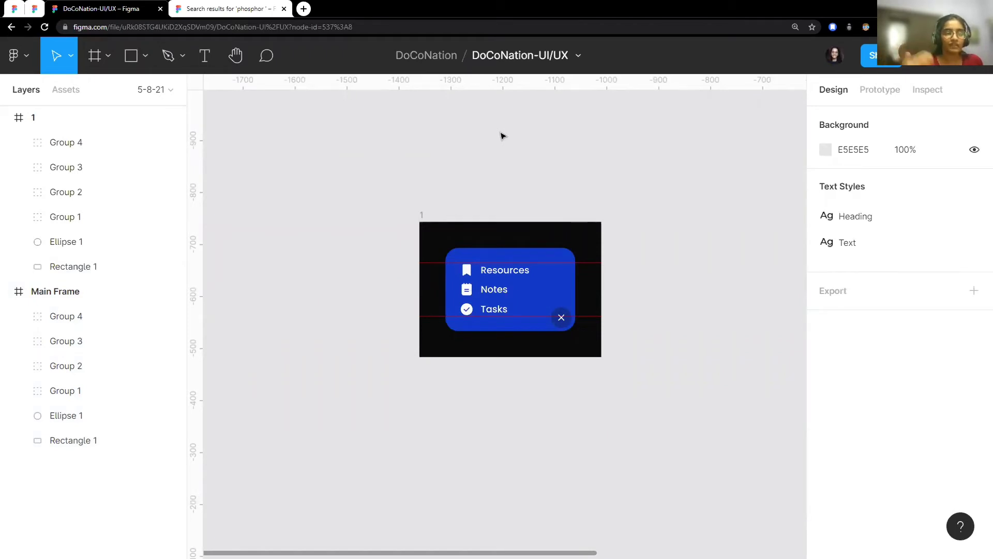
Step: Play the prototype from the plus button to watch Resources, Notes and Tasks appear
left_click(15, 9)
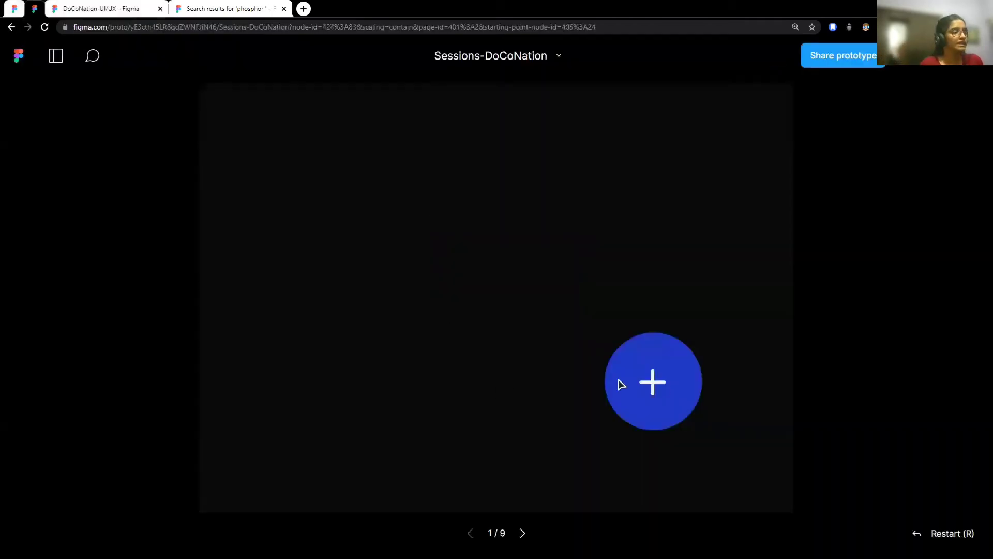
left_click(653, 382)
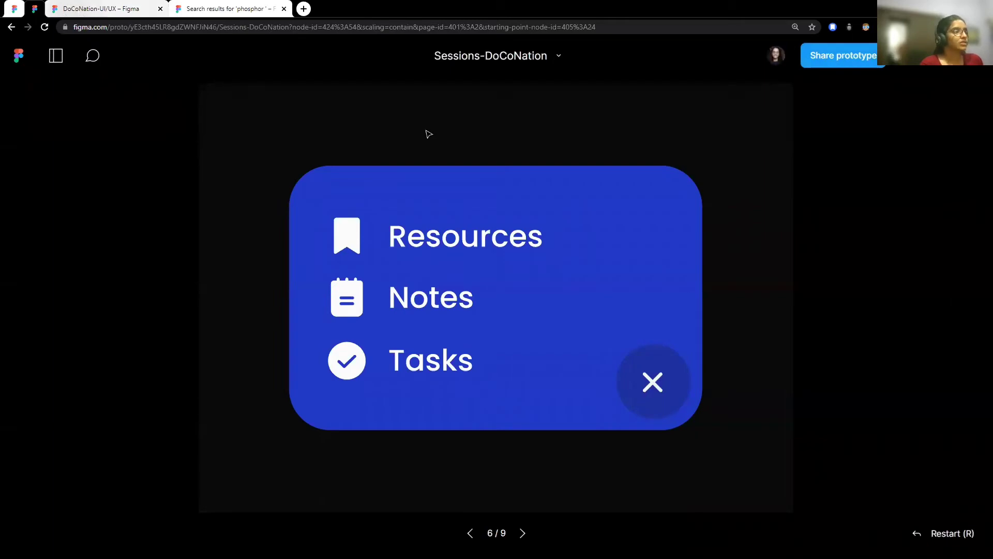
key("ctrl+Tab")
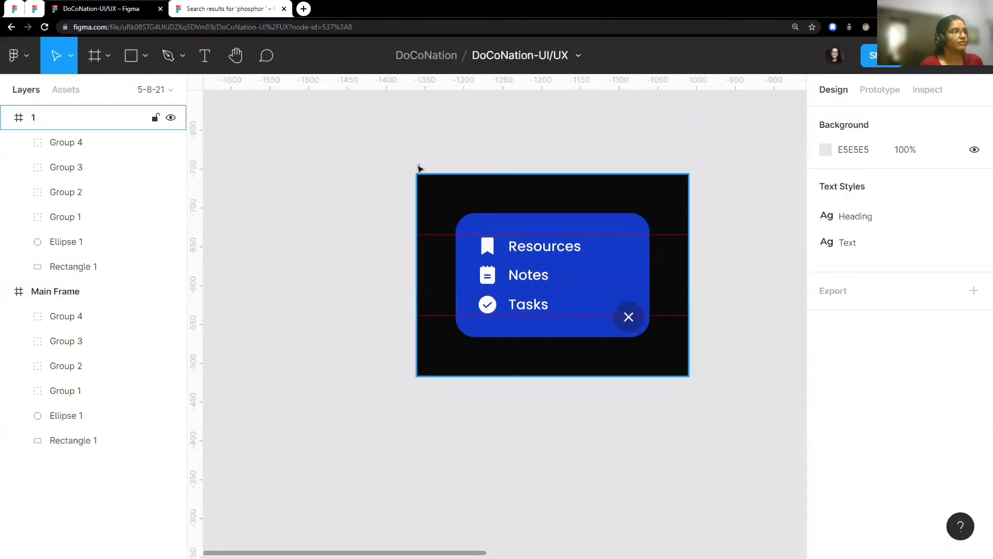
Step: Select the Resources, Notes and Tasks row groups together in frame 1
left_click(494, 262)
left_click(456, 305, "shift")
left_click(445, 349, "shift")
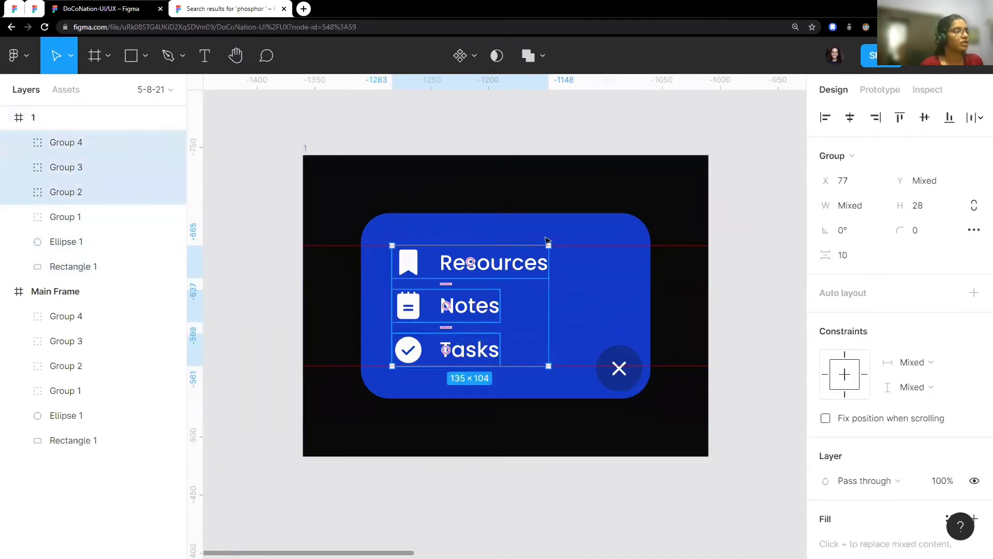
left_click(494, 146)
scroll(510, 284, "up", 3, "ctrl")
scroll(517, 282, "down", 3, "ctrl")
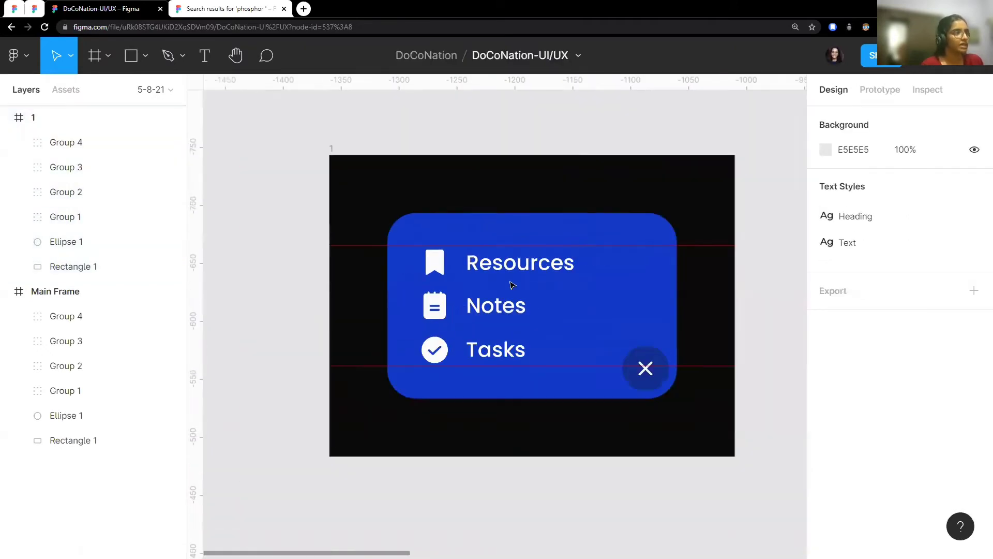
left_click(520, 264)
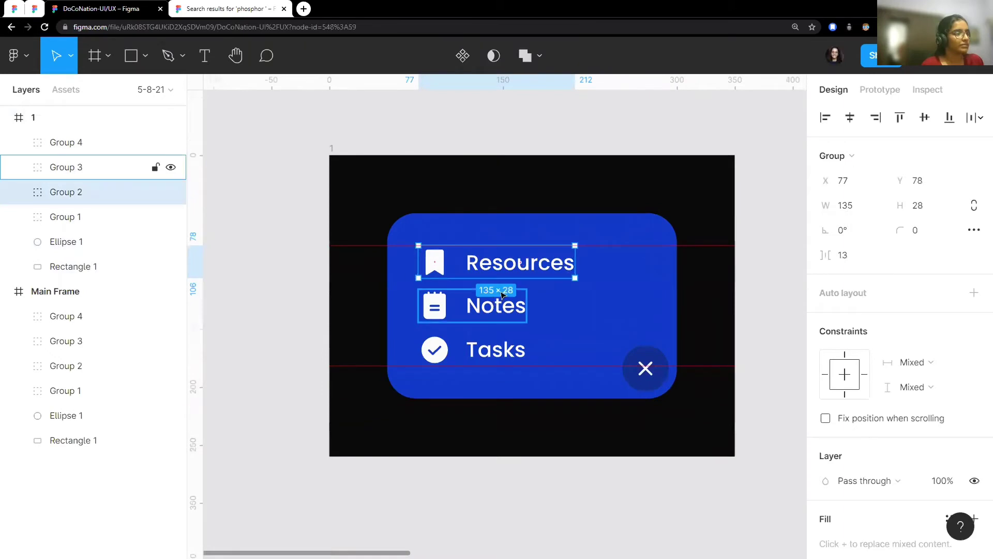
left_click(507, 308, "shift")
left_click(488, 346, "shift")
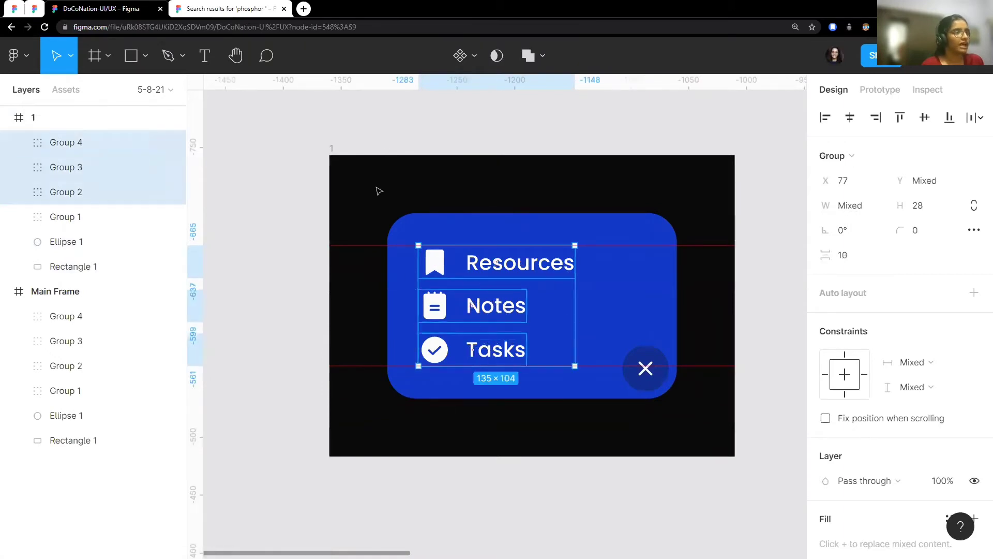
Step: Set the selected rows' layer opacity to 0%
scroll(880, 155, "down", 5)
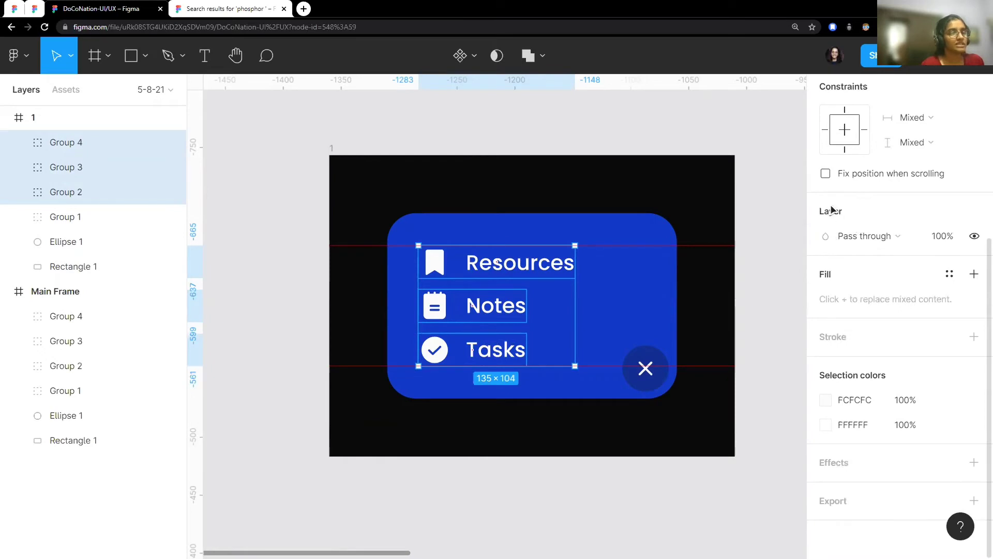
left_click(867, 237)
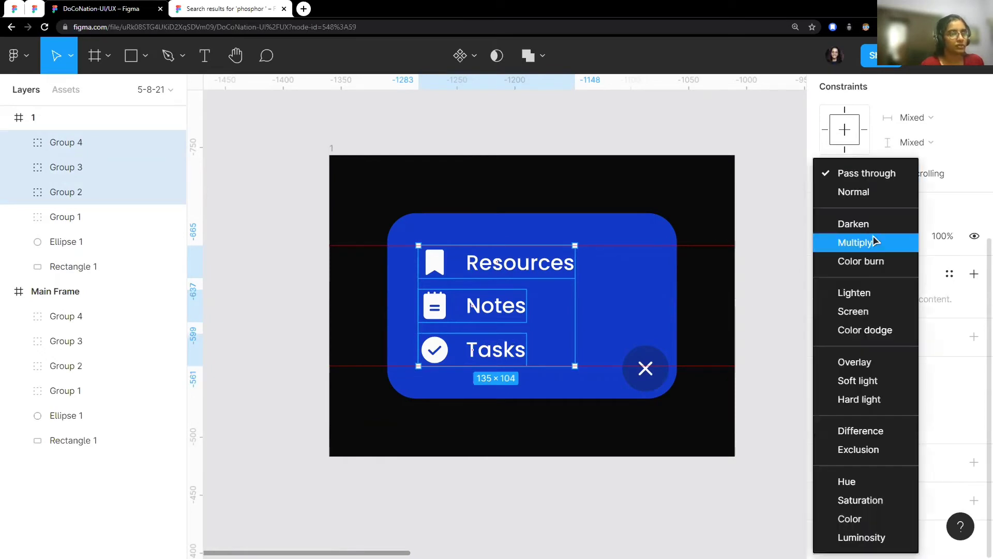
left_click(869, 174)
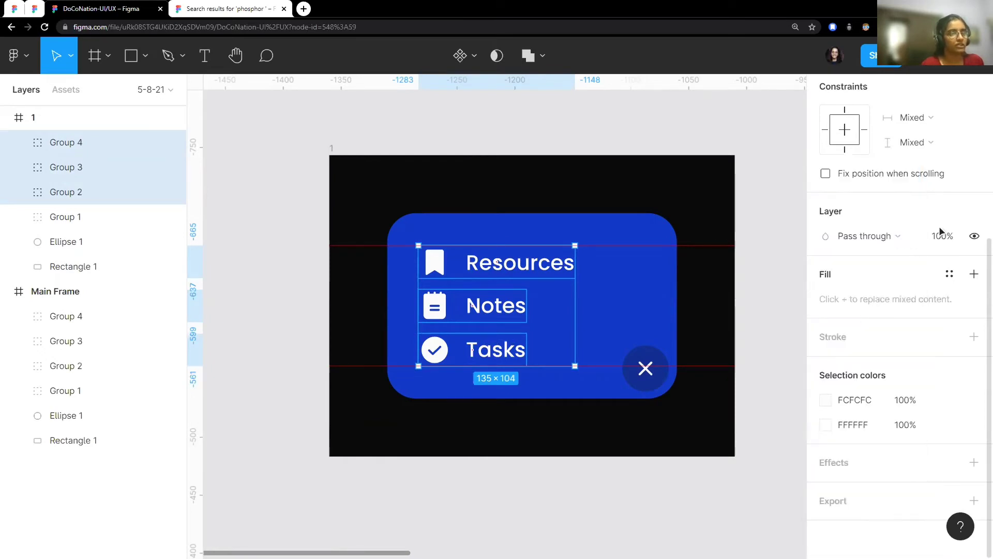
type("0")
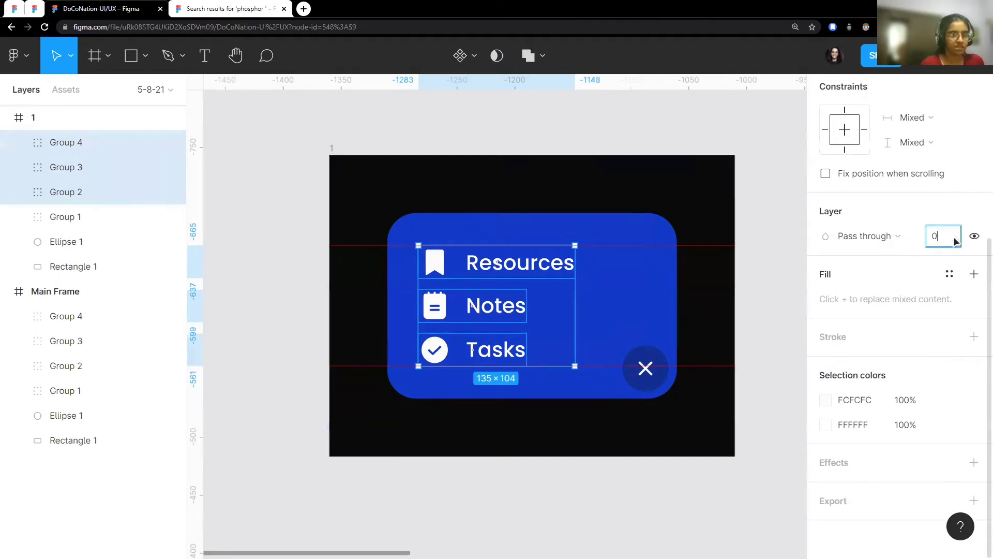
key("Return")
Step: Shrink frame 1's blue card down around the close button
left_click(609, 132)
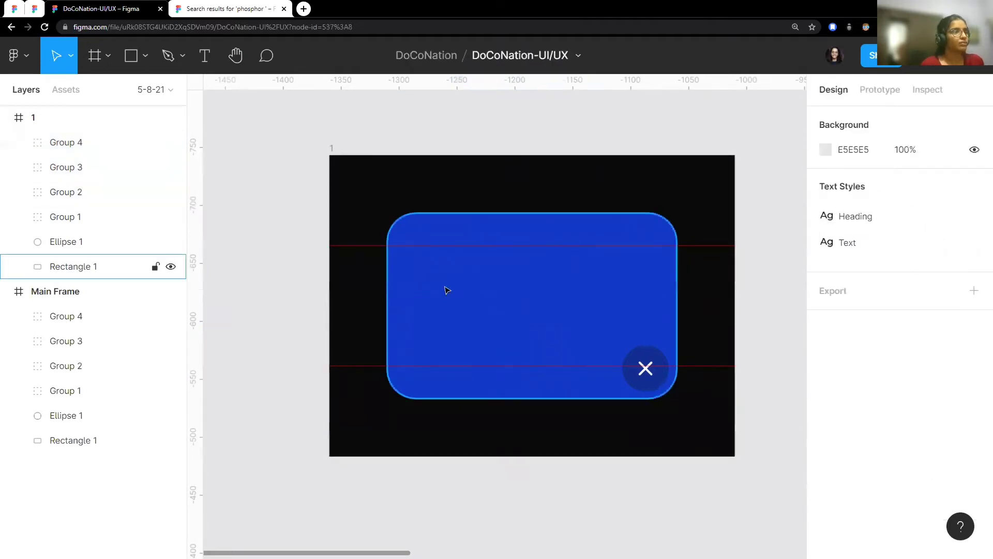
left_click(628, 230)
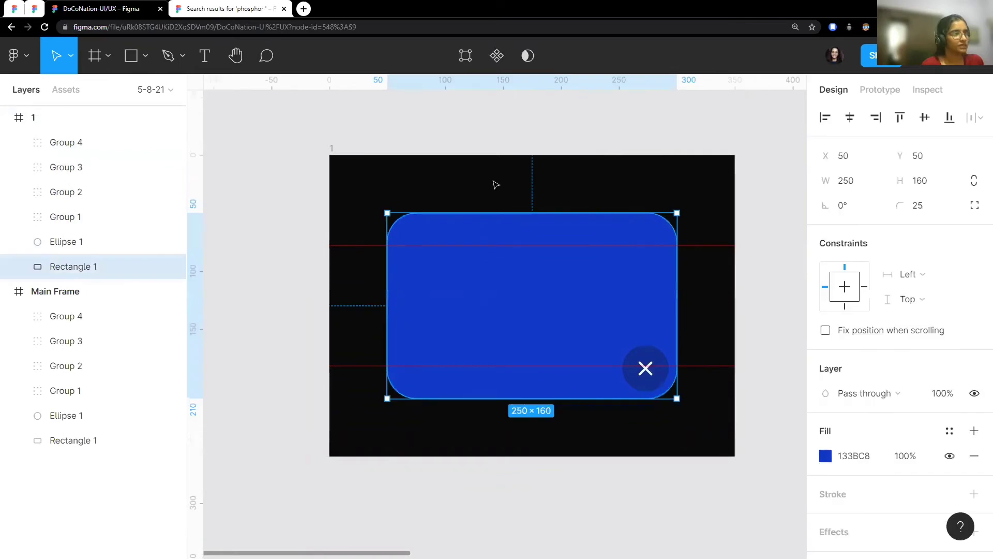
left_click(562, 143)
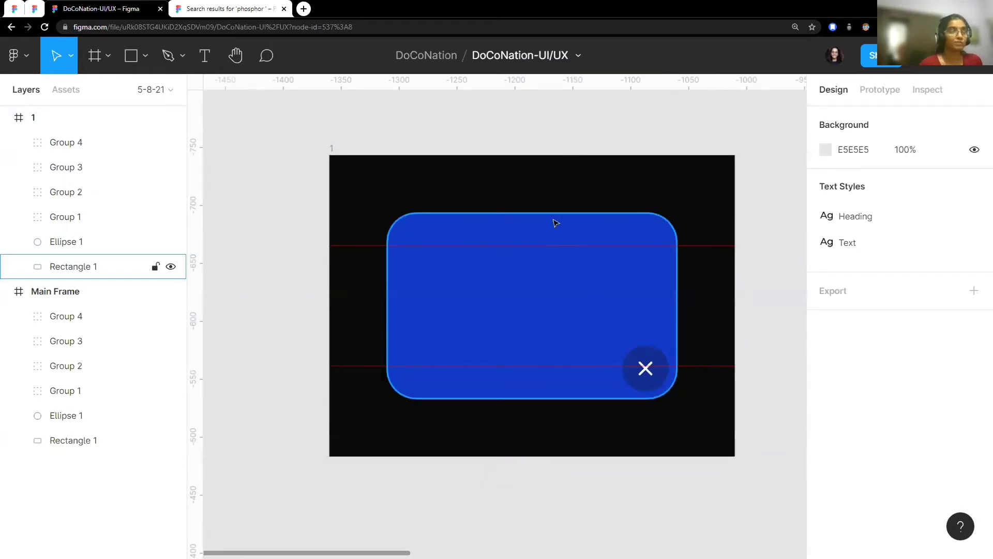
left_click(557, 224)
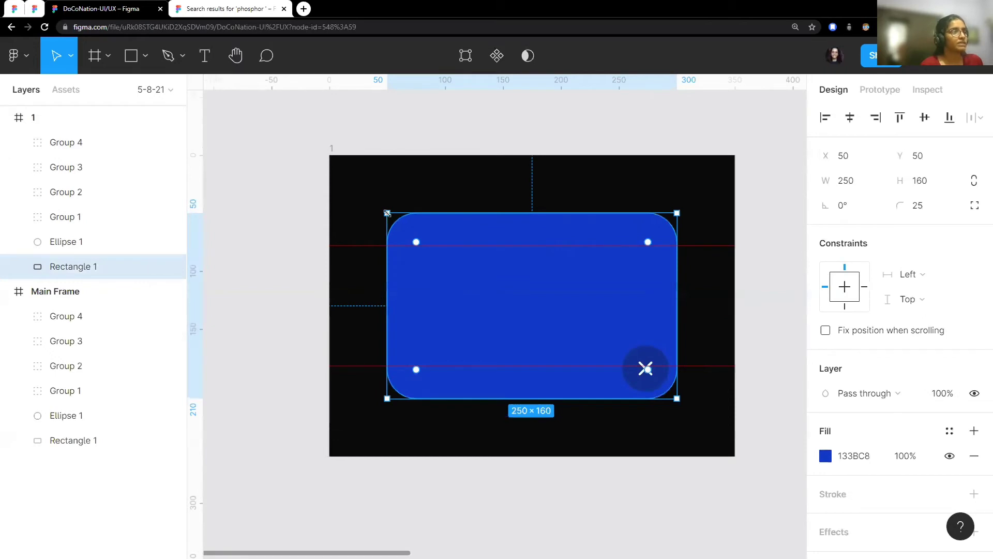
left_click_drag(387, 212, 612, 327)
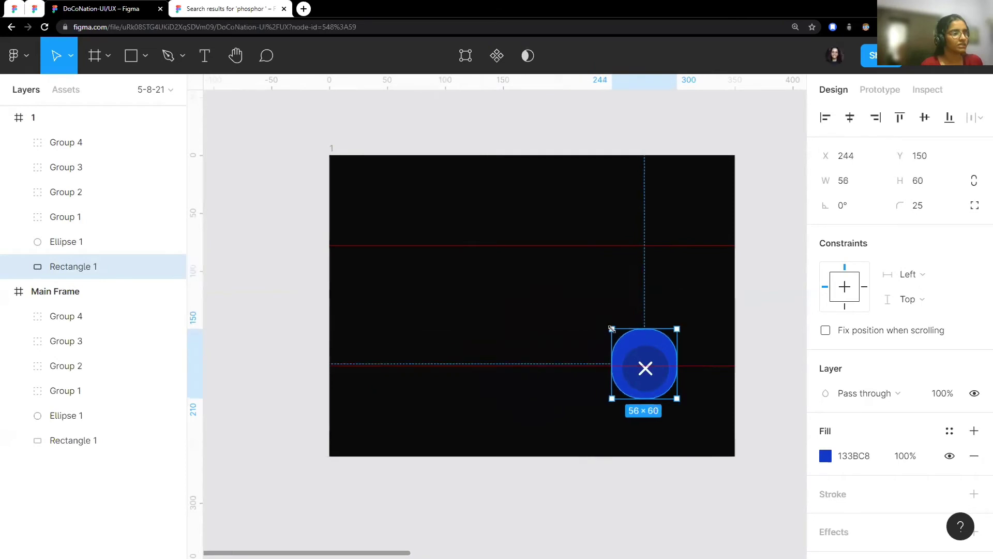
scroll(655, 400, "up", 3, "ctrl")
scroll(771, 369, "up", 2, "ctrl")
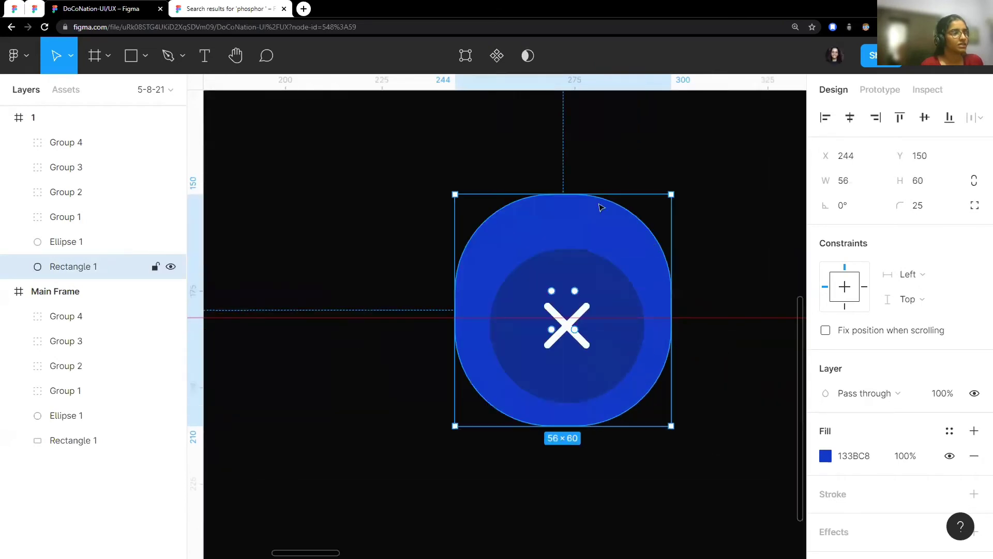
scroll(599, 205, "down", 2)
Step: Resize the blue button to 54×54 and adjust its corner radius
left_click_drag(555, 137, 568, 155)
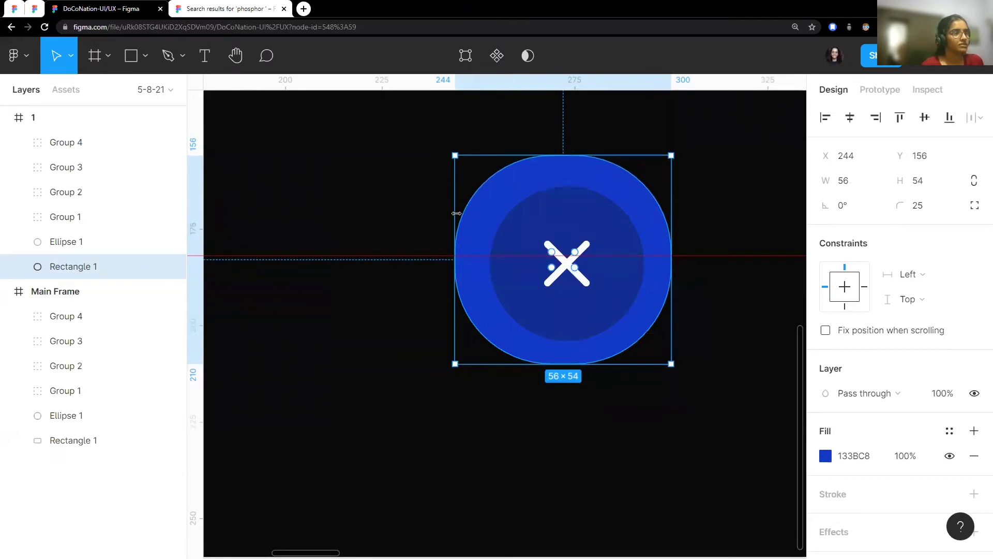
left_click_drag(460, 213, 463, 213)
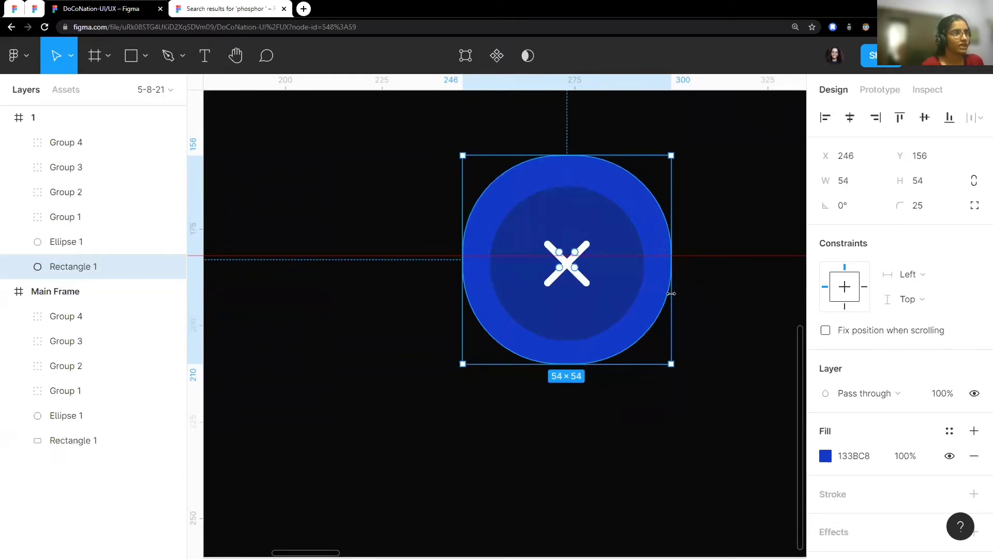
left_click(711, 302)
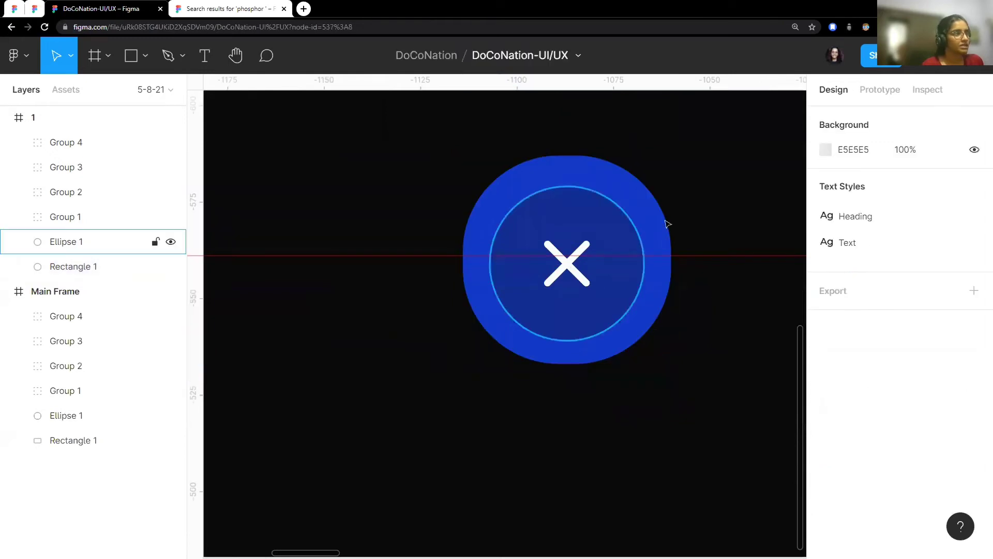
left_click(631, 188)
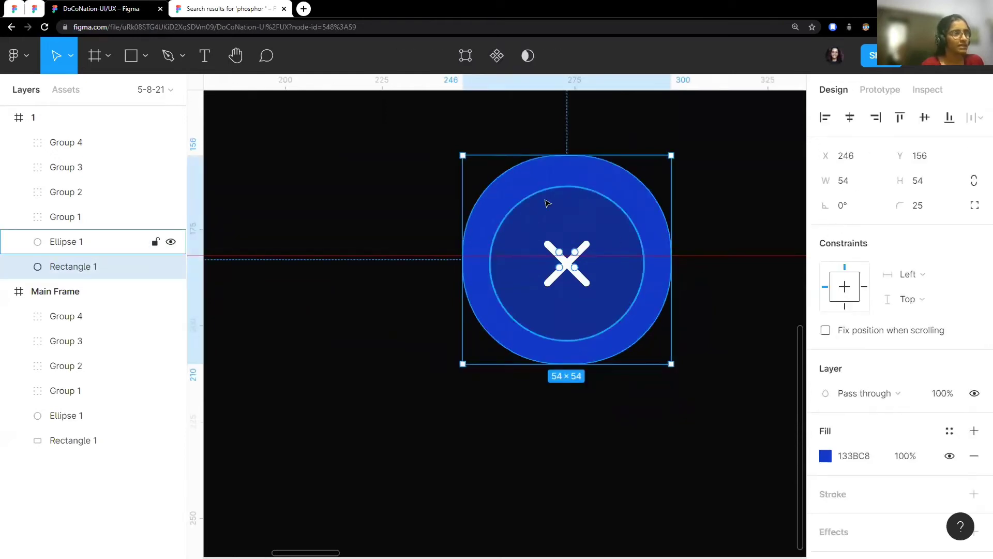
left_click(926, 206)
type("30")
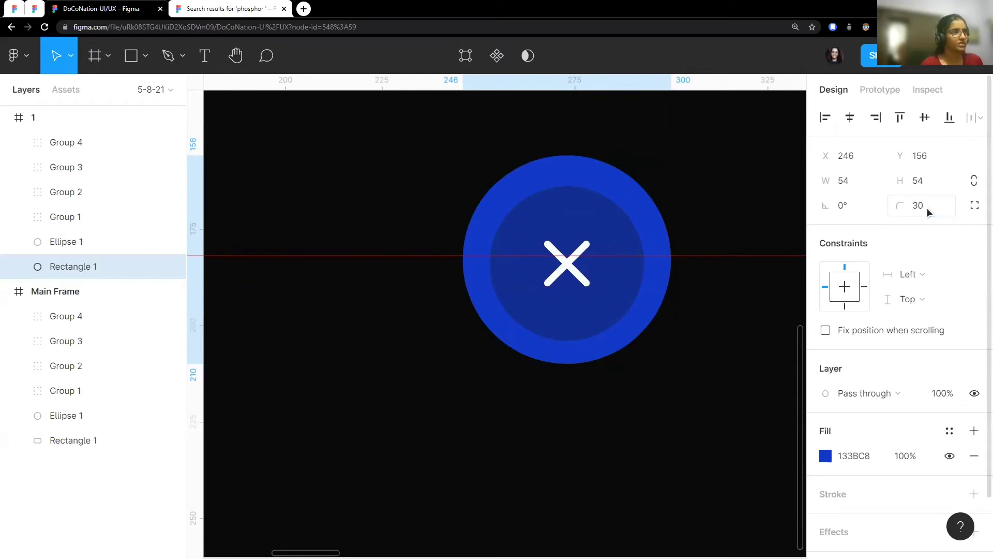
left_click(698, 300)
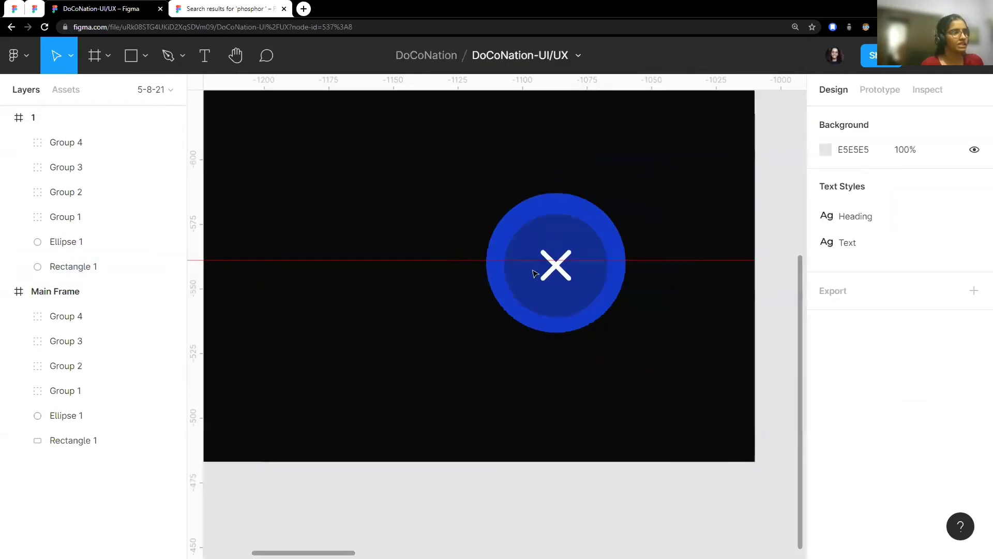
Step: Hide the rulers and inspect the close button's darker inner circle
key("shift+r")
scroll(648, 273, "up", 3)
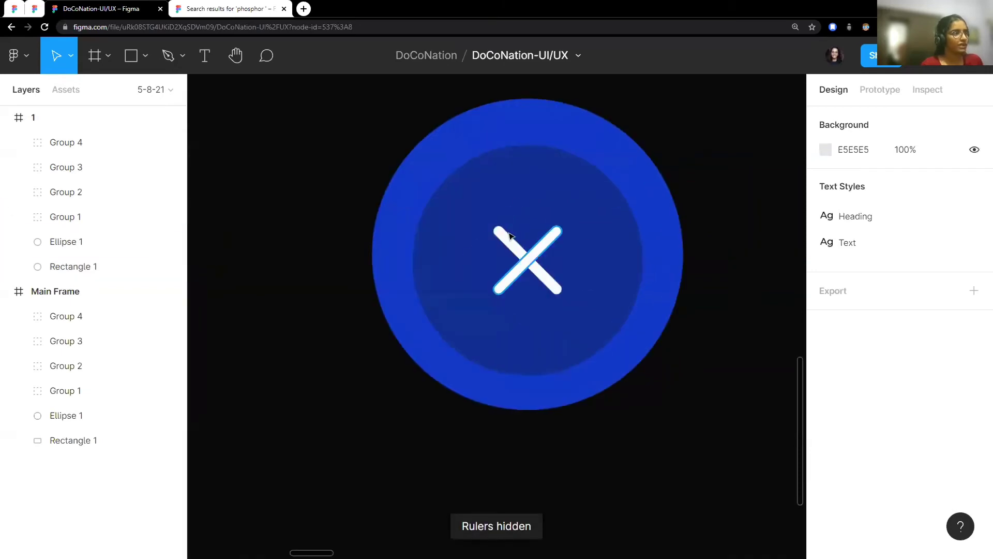
left_click(496, 205)
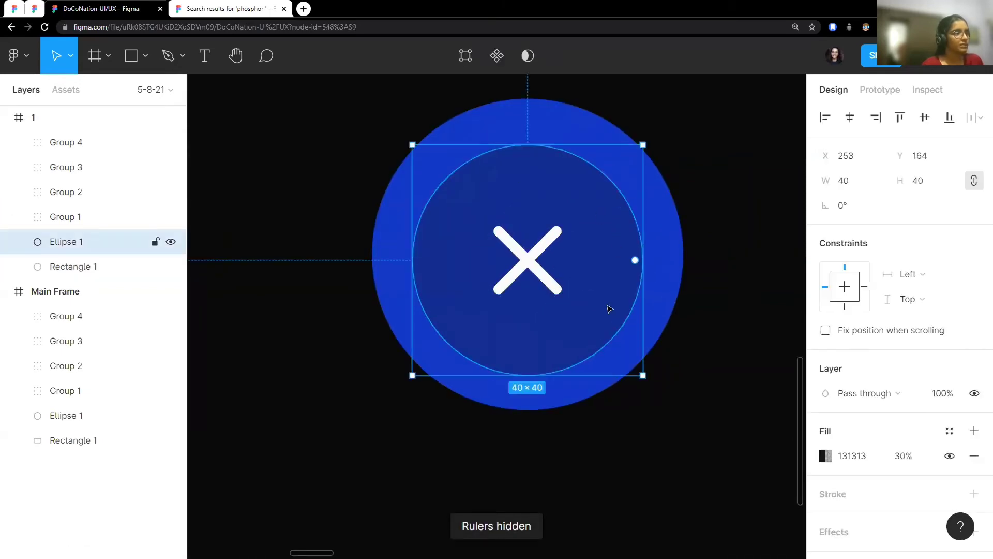
scroll(543, 255, "down", 5)
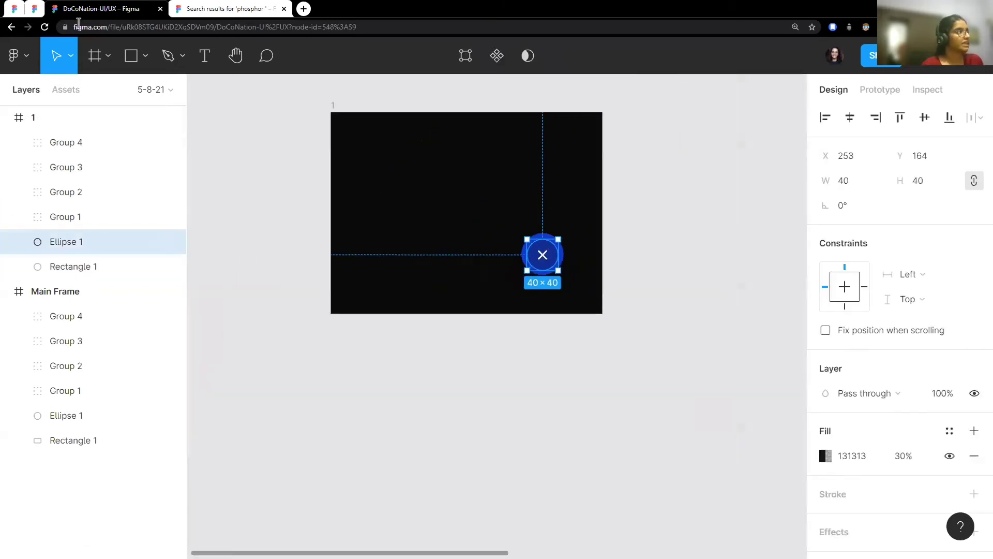
Step: Preview the prototype, tapping the close button to watch the card collapse into the plus button
left_click(43, 12)
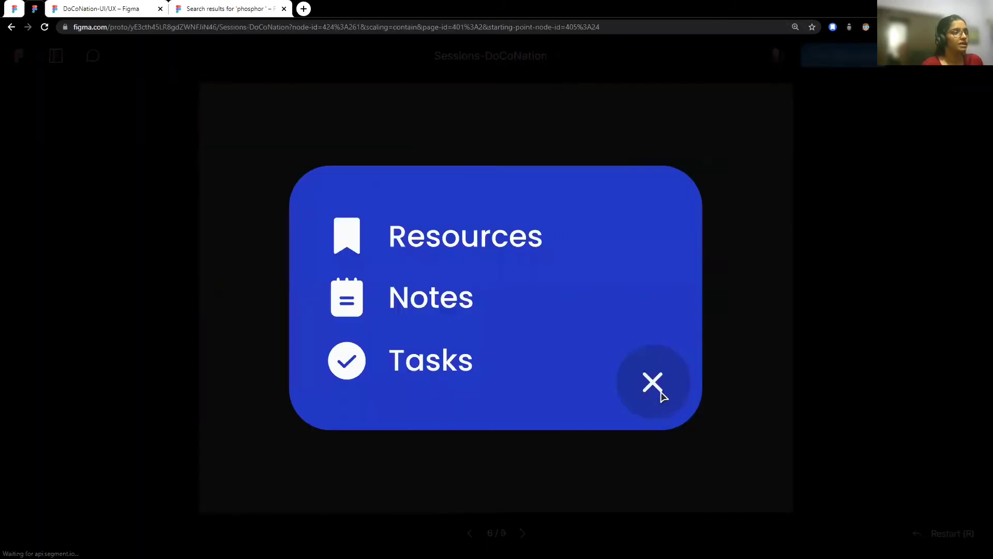
left_click(661, 394)
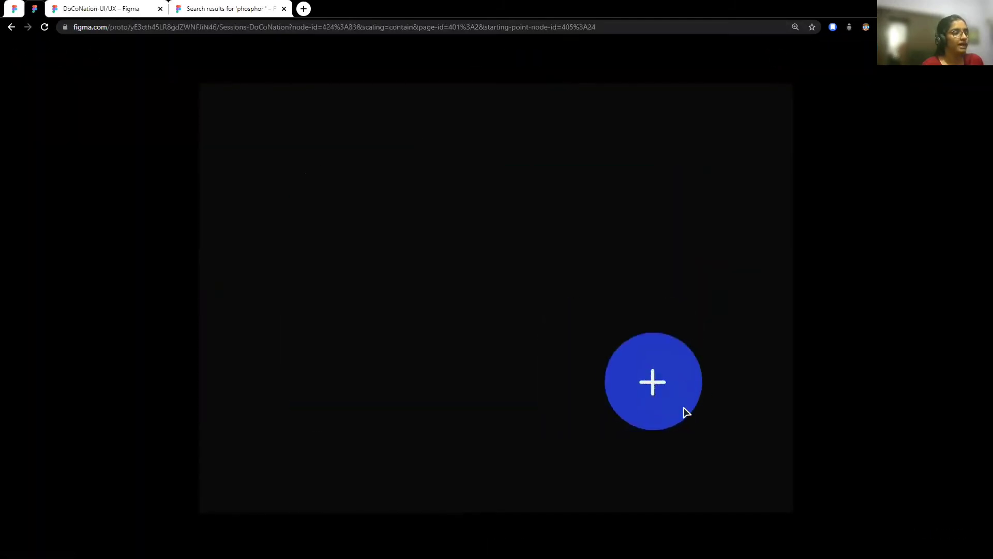
left_click(93, 9)
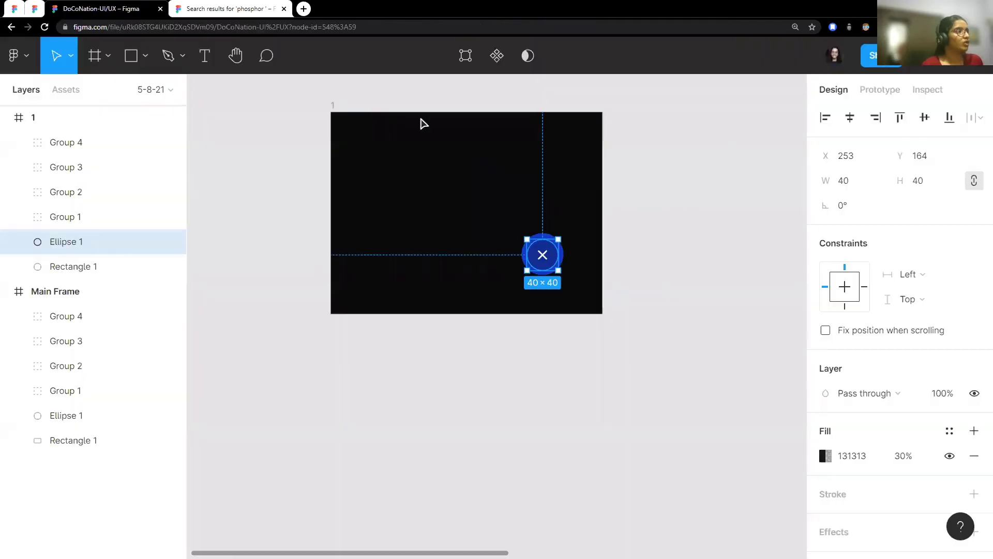
scroll(543, 251, "up", 2)
scroll(543, 250, "up", 1)
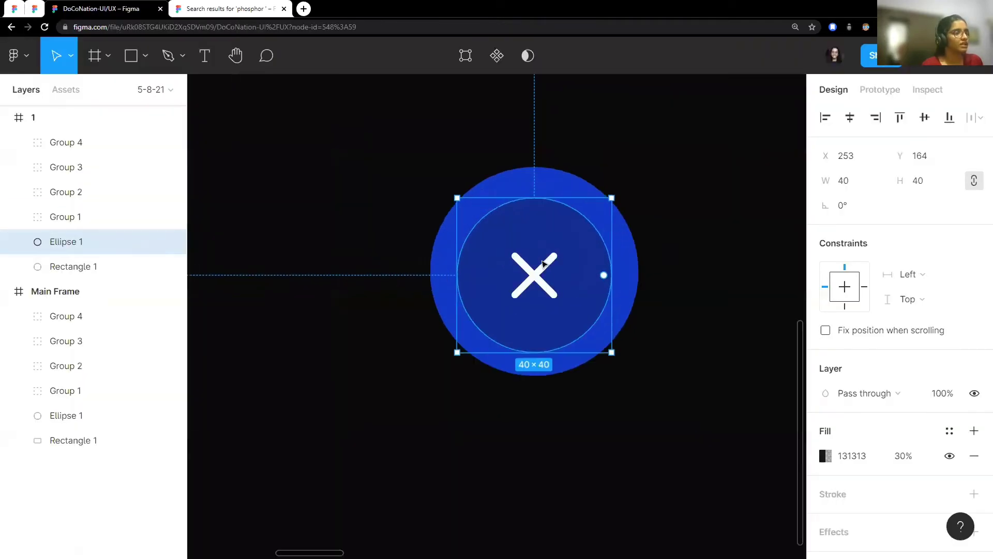
scroll(540, 243, "up", 2)
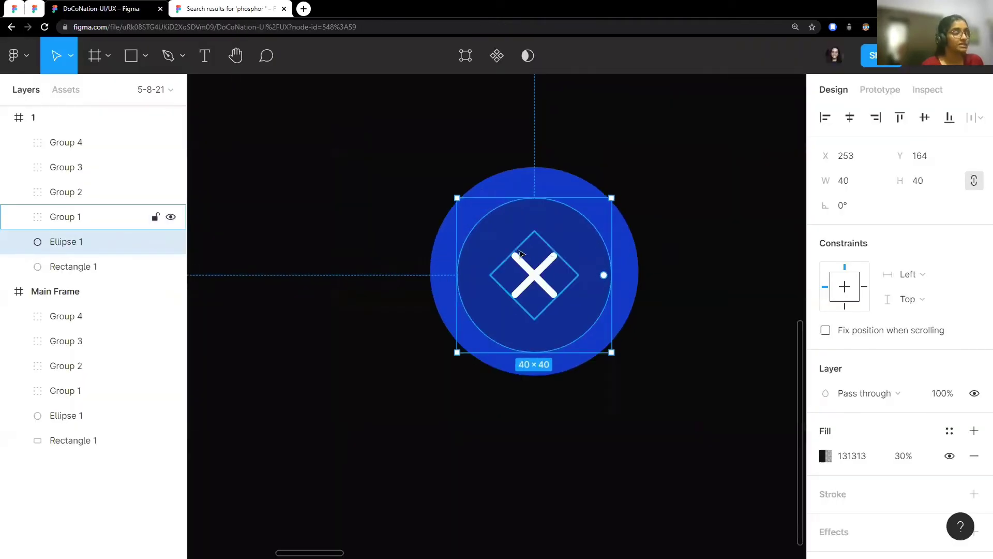
scroll(520, 245, "up", 2)
scroll(520, 245, "down", 1)
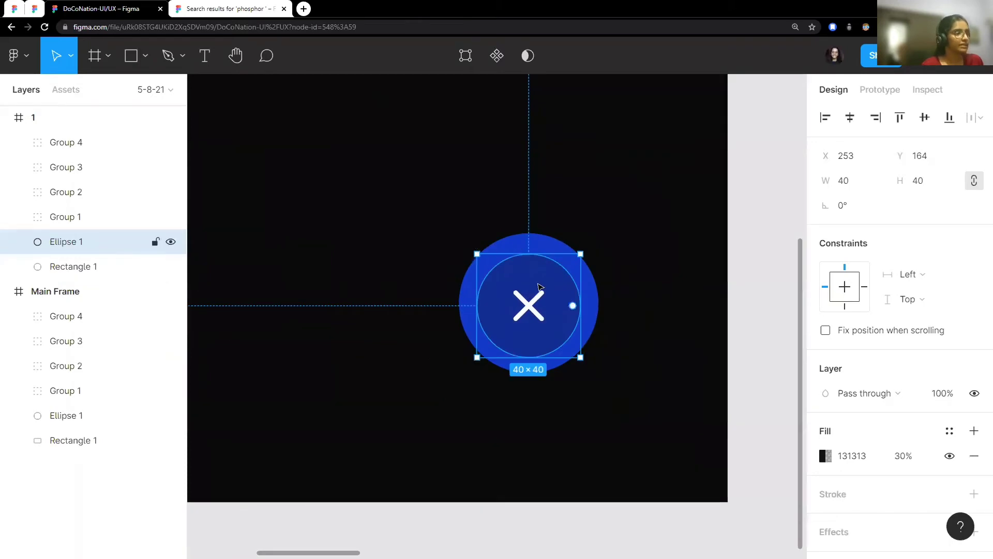
scroll(905, 119, "down", 2)
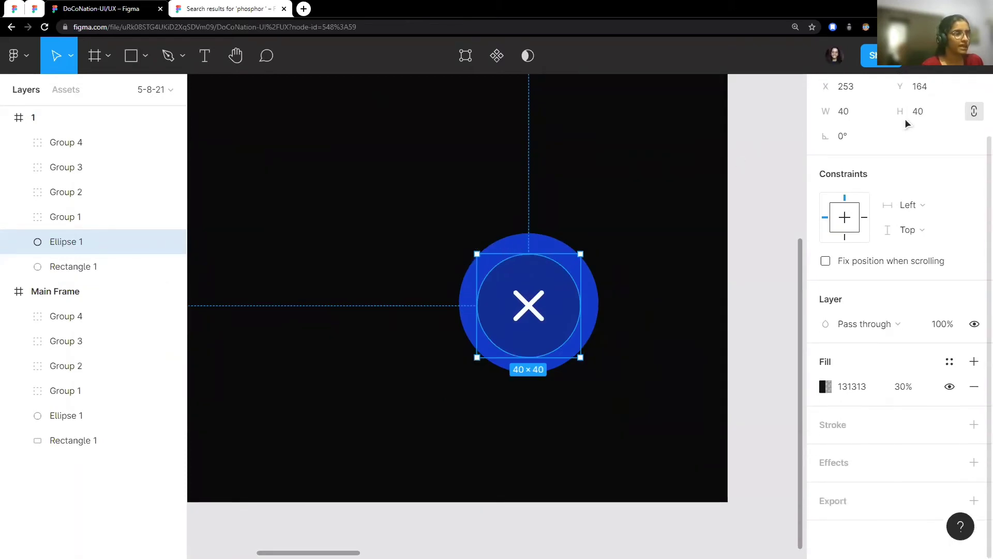
left_click(957, 330)
type("0")
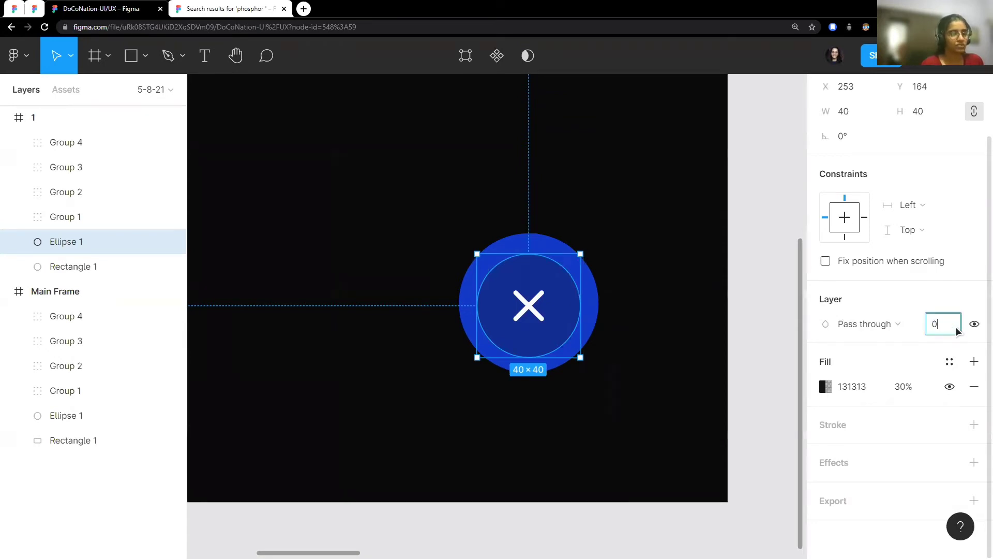
key("Return")
left_click(713, 210)
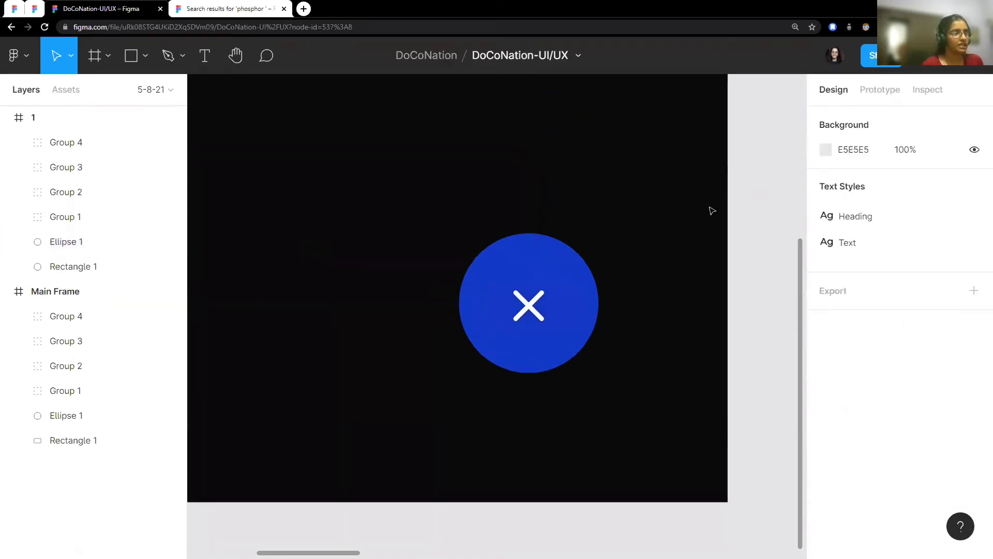
scroll(587, 224, "down", 2)
scroll(588, 224, "down", 3, "ctrl")
scroll(588, 275, "up", 2)
scroll(588, 274, "up", 2, "ctrl")
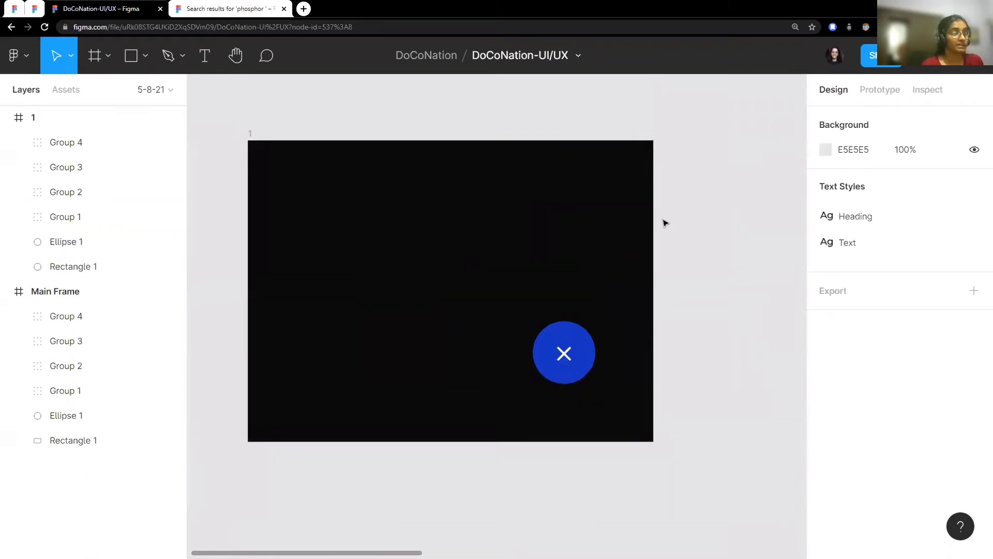
scroll(580, 369, "up", 2, "ctrl")
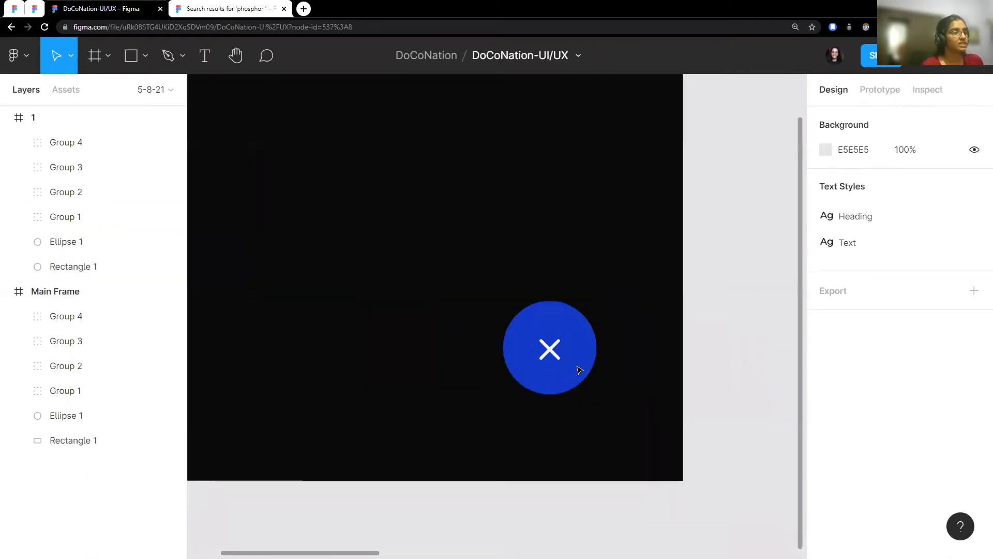
Step: Change Group 1's rotation from 45° to 0° so the X icon becomes a plus
left_click(552, 356)
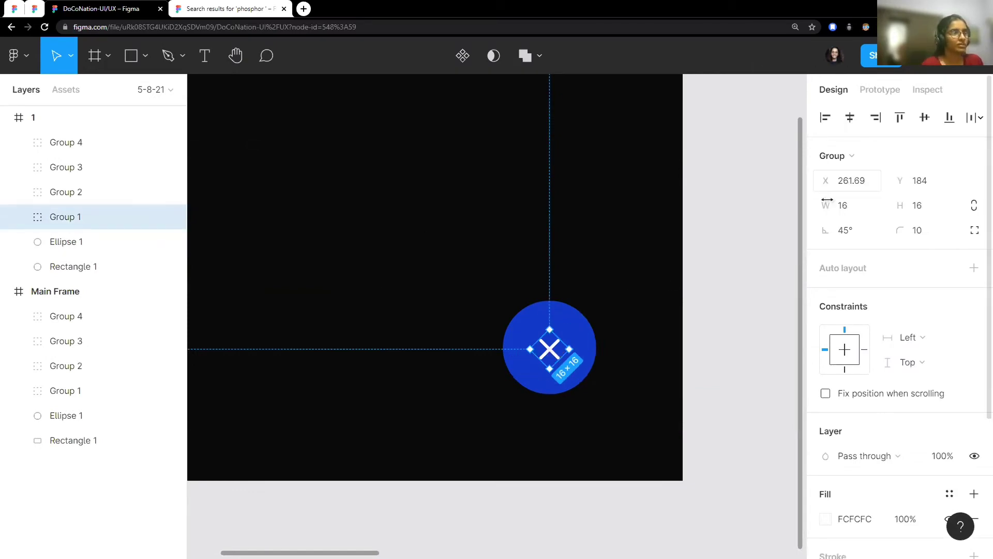
left_click(853, 233)
double_click(852, 233)
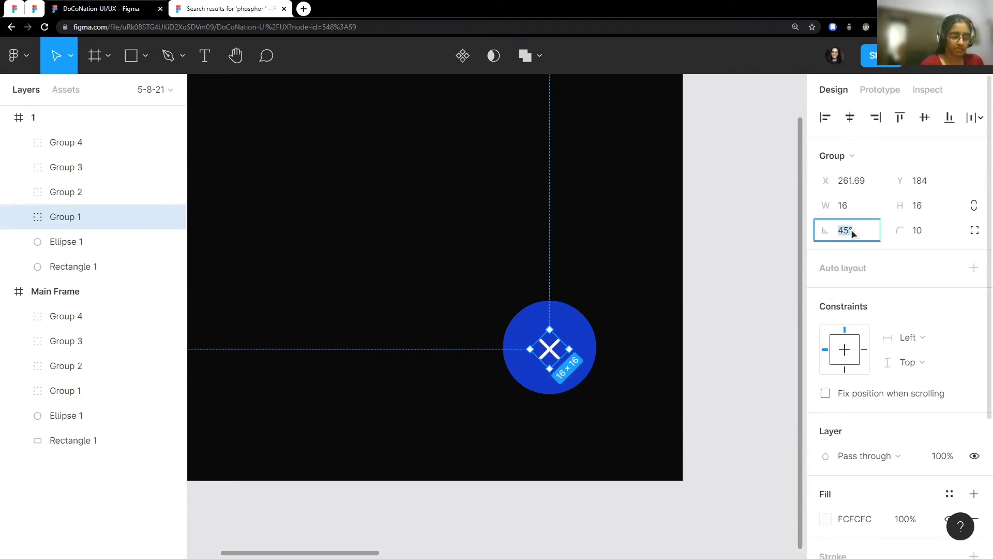
type("0")
key("Return")
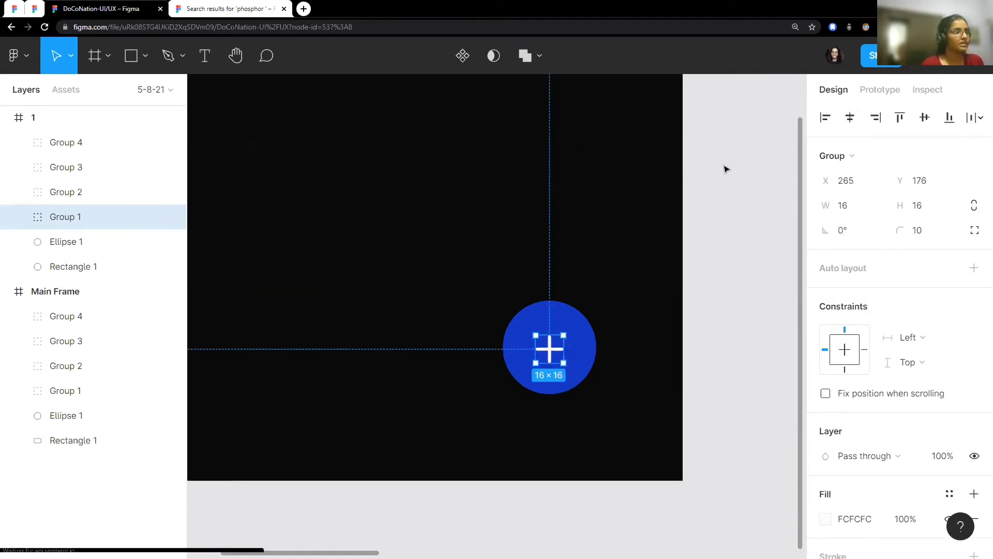
left_click(725, 166)
scroll(587, 186, "up", 3)
scroll(576, 187, "down", 5)
scroll(679, 234, "down", 2)
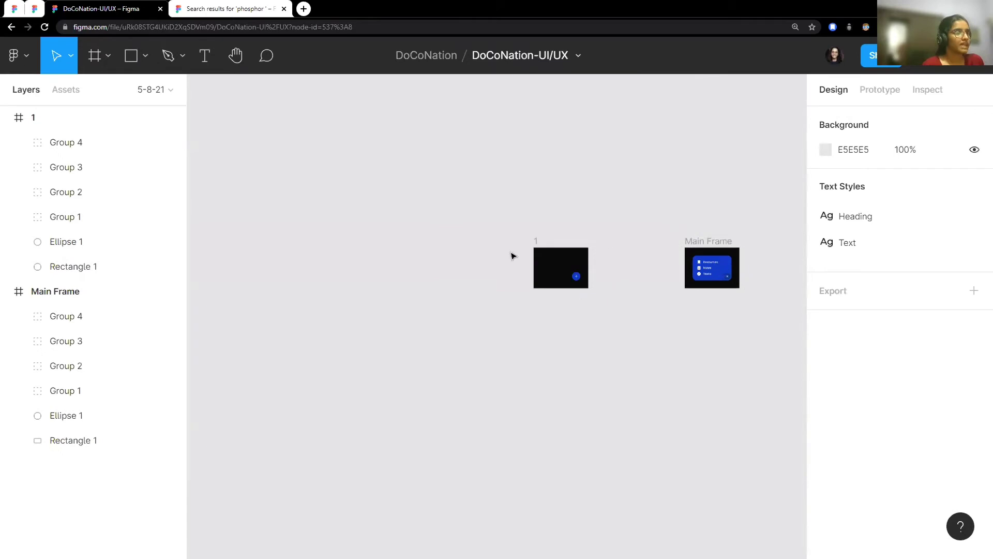
left_click_drag(538, 242, 435, 243)
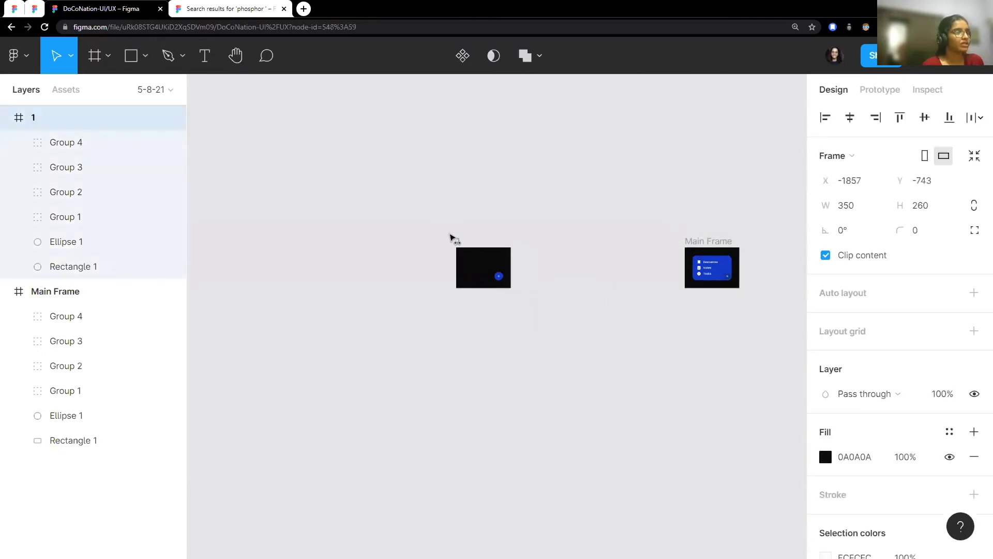
left_click(606, 225)
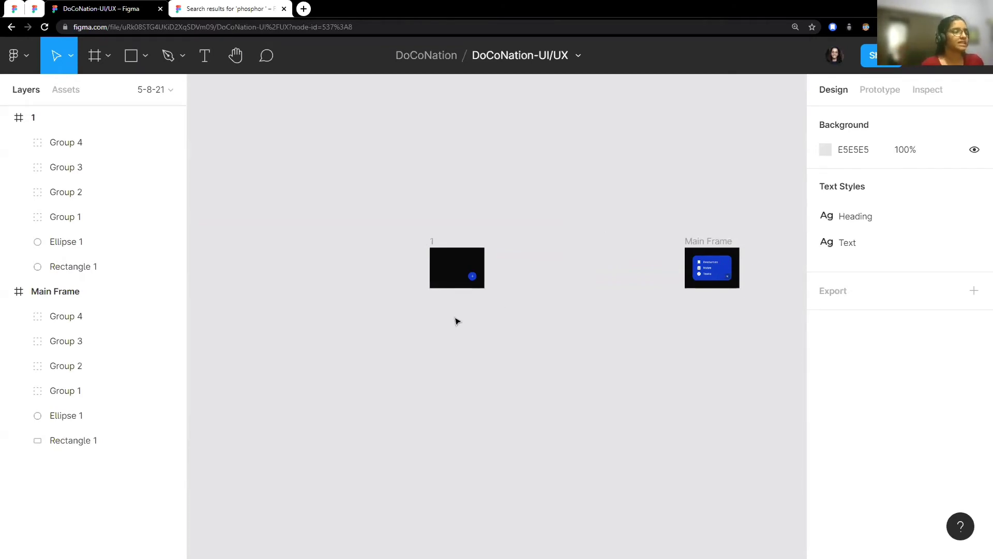
scroll(455, 321, "up", 3)
scroll(415, 189, "up", 1)
scroll(417, 189, "right", 2)
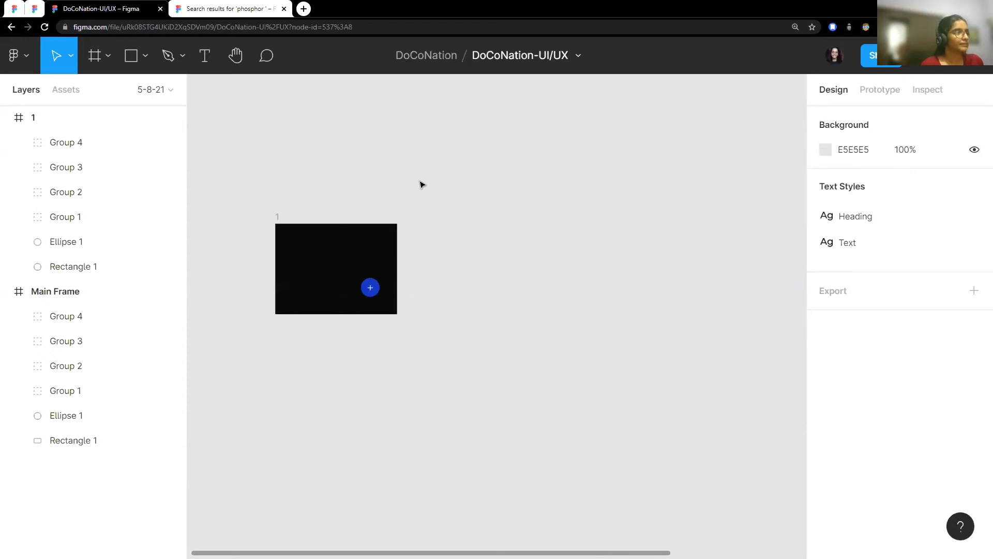
scroll(321, 239, "left", 2)
scroll(544, 259, "left", 2)
scroll(543, 259, "up", 1, "ctrl")
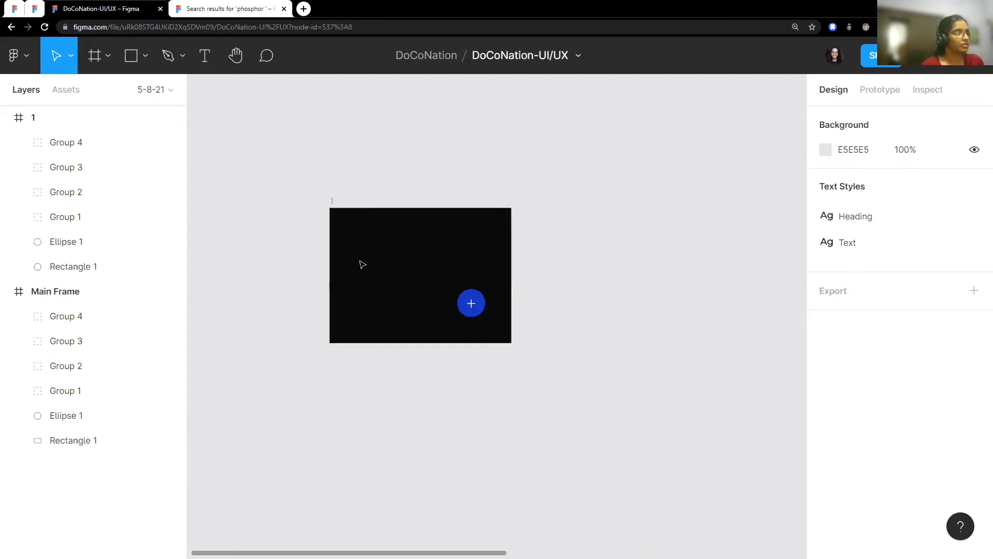
scroll(528, 276, "left", 2)
scroll(528, 276, "up", 1, "ctrl")
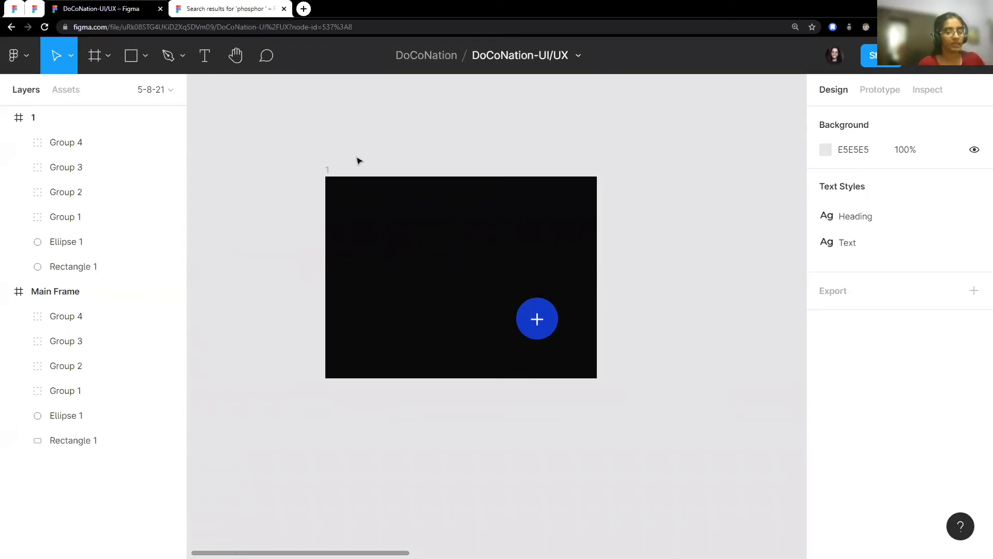
scroll(432, 173, "up", 2)
scroll(432, 173, "down", 5, "ctrl")
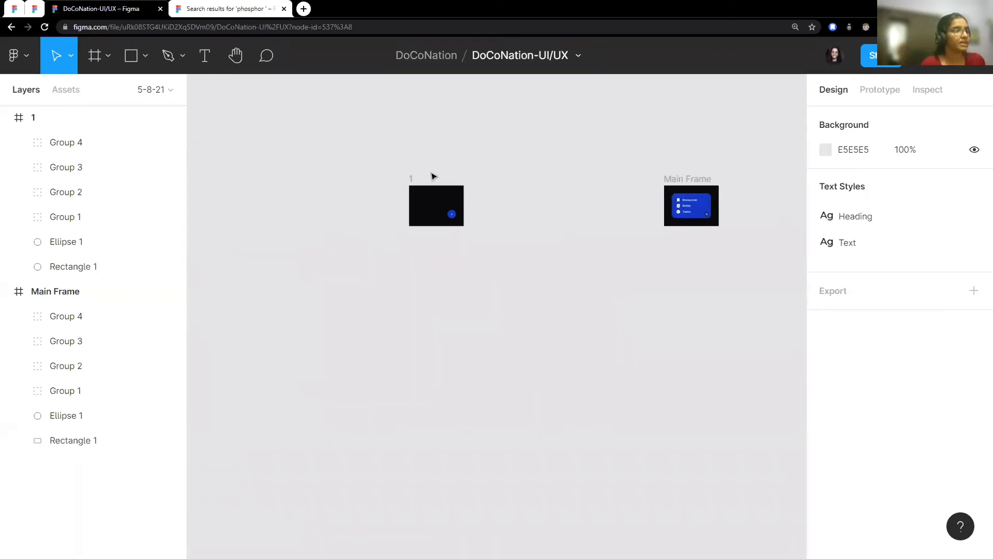
scroll(435, 231, "up", 2)
scroll(435, 231, "up", 2, "ctrl")
scroll(637, 135, "down", 4)
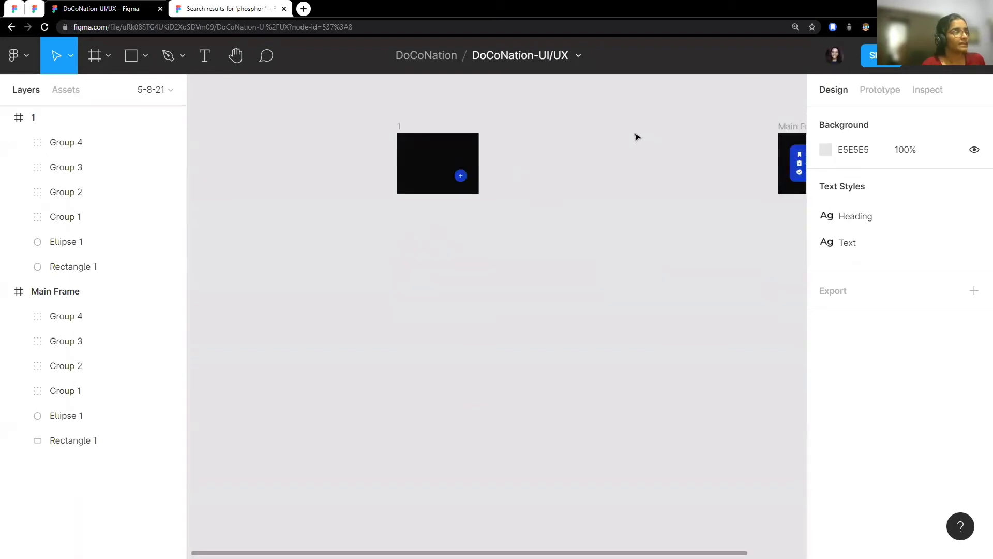
scroll(637, 135, "up", 2, "ctrl")
scroll(424, 134, "left", 2)
scroll(416, 126, "up", 2)
scroll(409, 194, "up", 3, "ctrl")
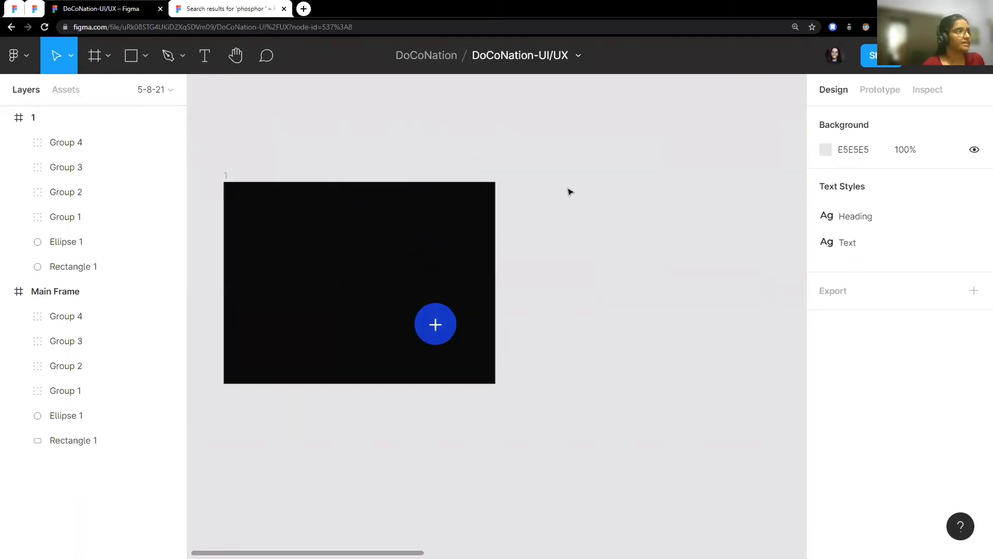
scroll(518, 187, "left", 2)
Step: Duplicate frame 1 with Ctrl+D to create frame 2, a 350×260 copy with the plus button
scroll(304, 175, "down", 2)
left_click(289, 122)
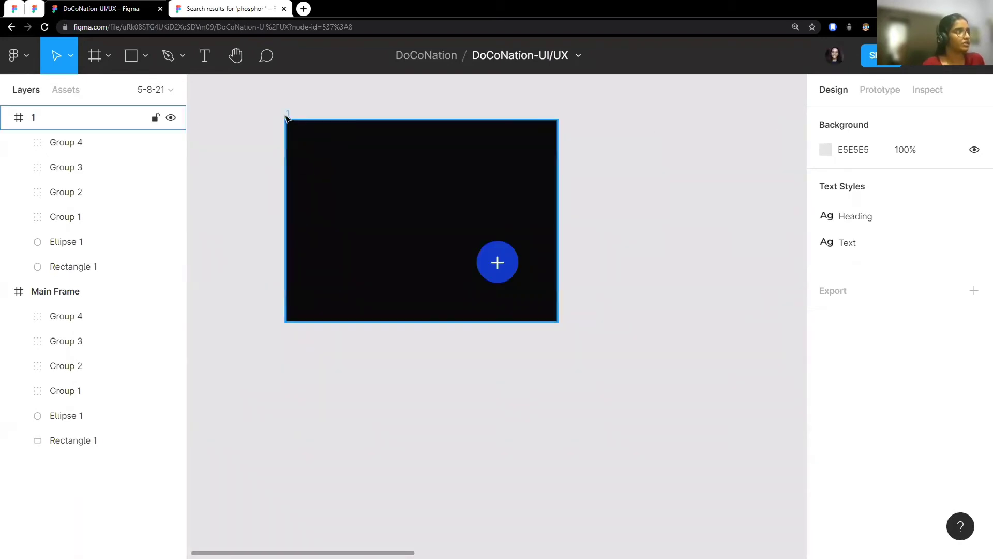
left_click(317, 251)
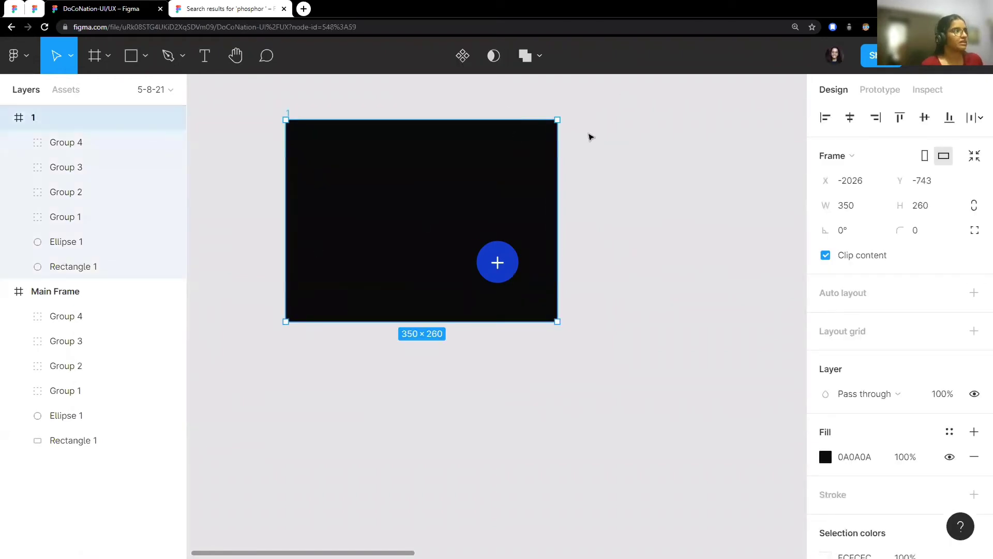
key("ctrl+d")
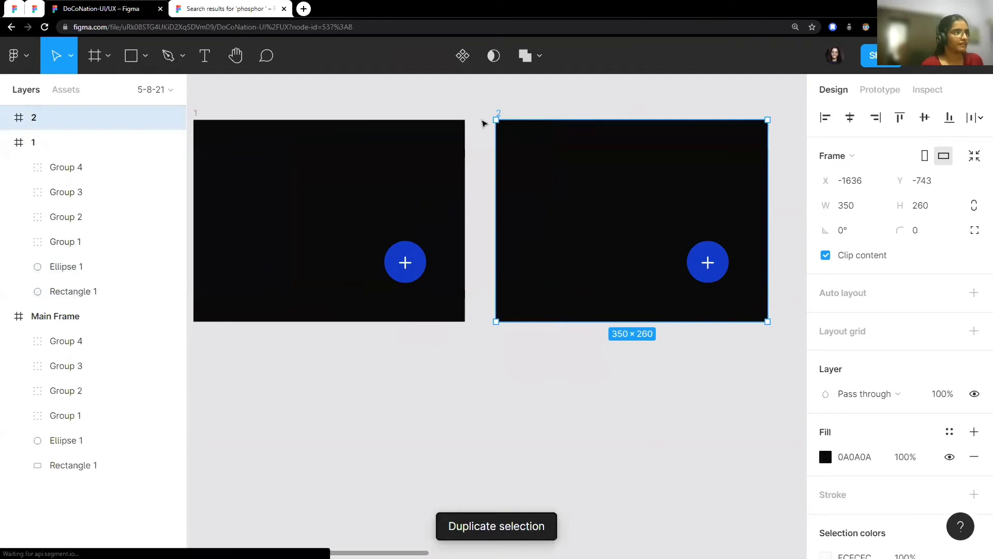
left_click(486, 124)
scroll(672, 159, "right", 2)
scroll(672, 159, "up", 2)
scroll(707, 171, "up", 3)
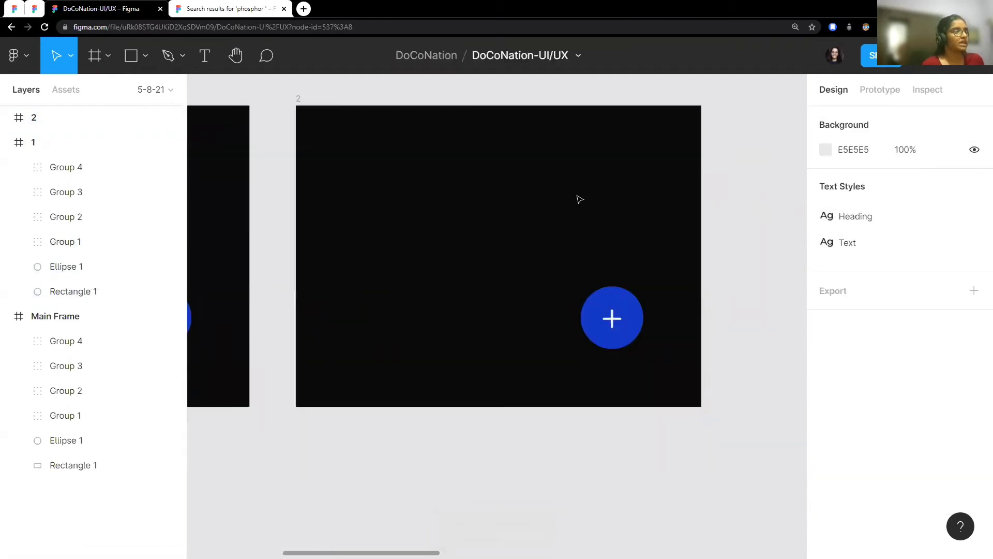
scroll(579, 198, "down", 1)
scroll(434, 222, "up", 2)
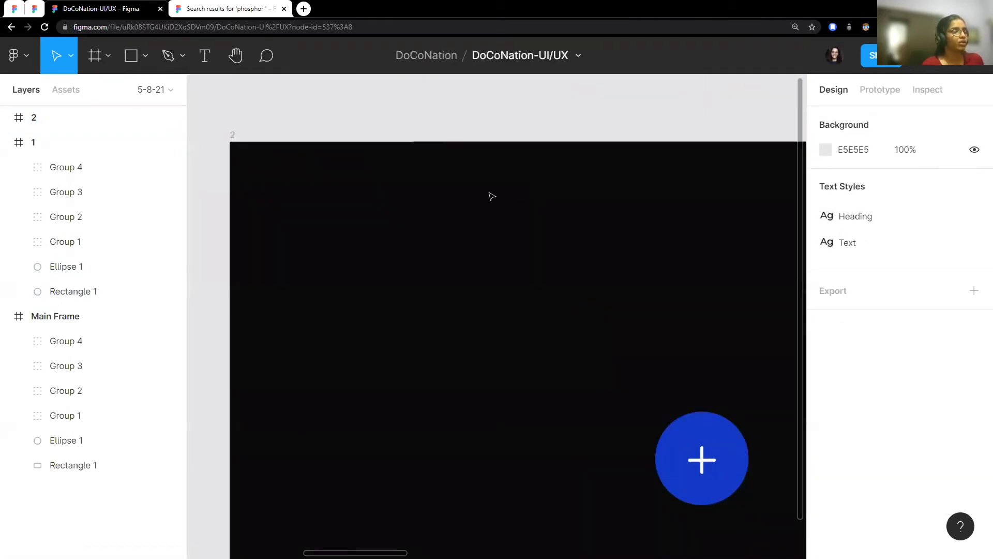
scroll(490, 195, "down", 2)
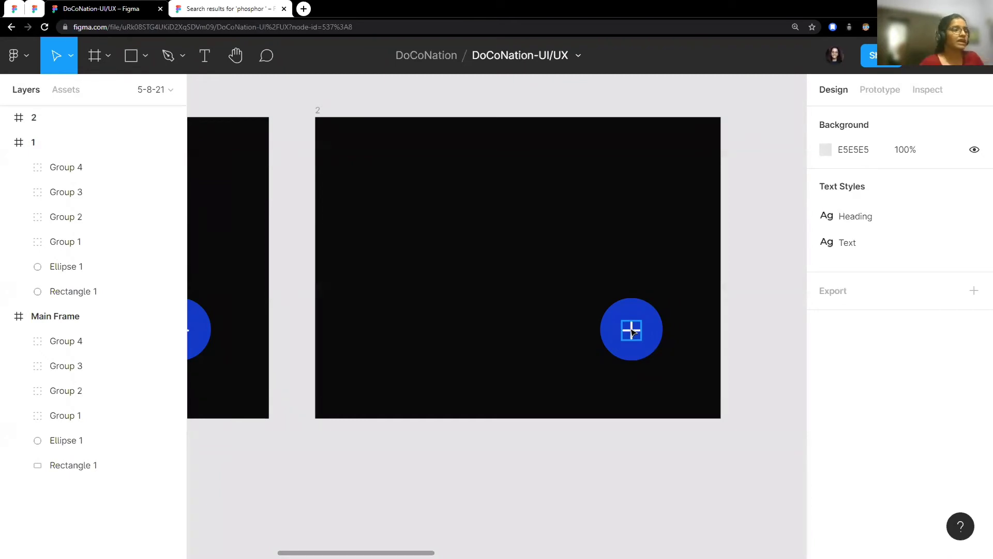
scroll(632, 332, "up", 2)
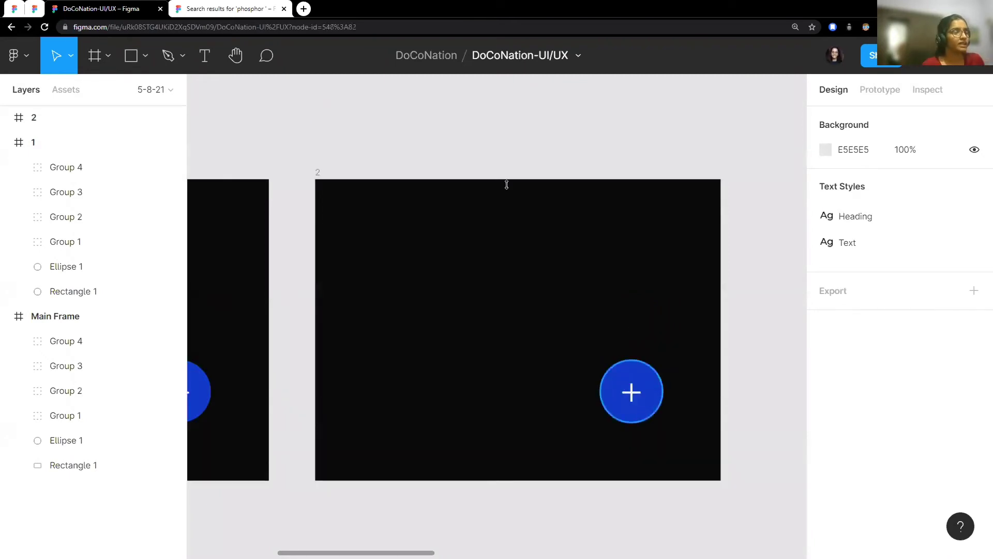
Step: Stretch frame 2's blue circle into a rounded card sized 250×170
scroll(507, 184, "down", 3)
left_click(550, 266)
scroll(573, 251, "up", 2)
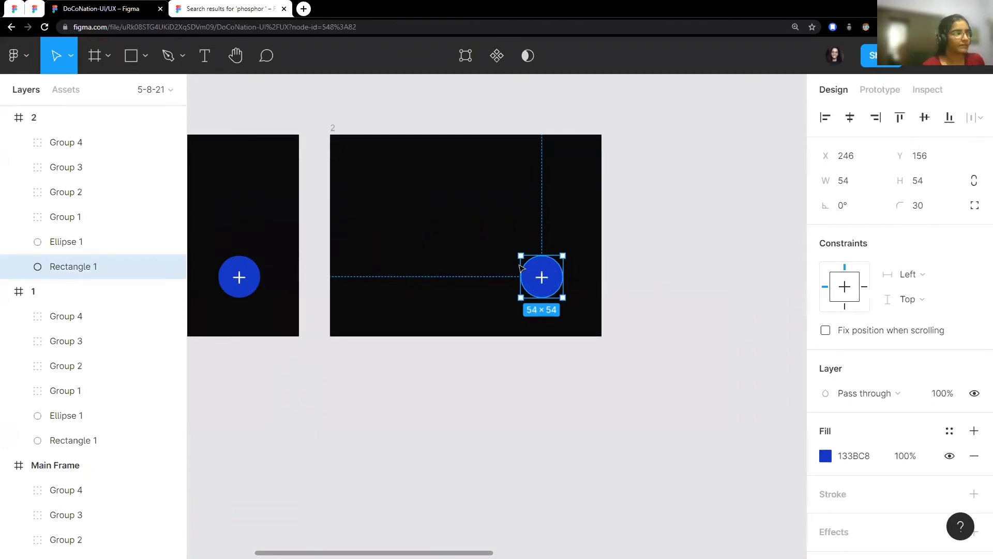
scroll(549, 274, "up", 2)
scroll(548, 321, "down", 4)
scroll(537, 312, "up", 2)
scroll(537, 312, "up", 3)
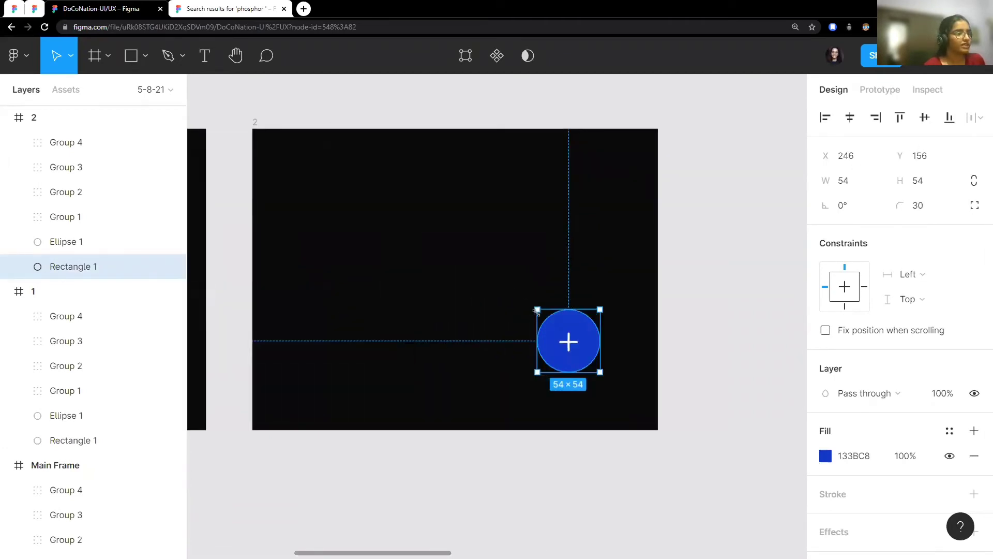
left_click_drag(537, 312, 316, 176)
left_click(858, 181)
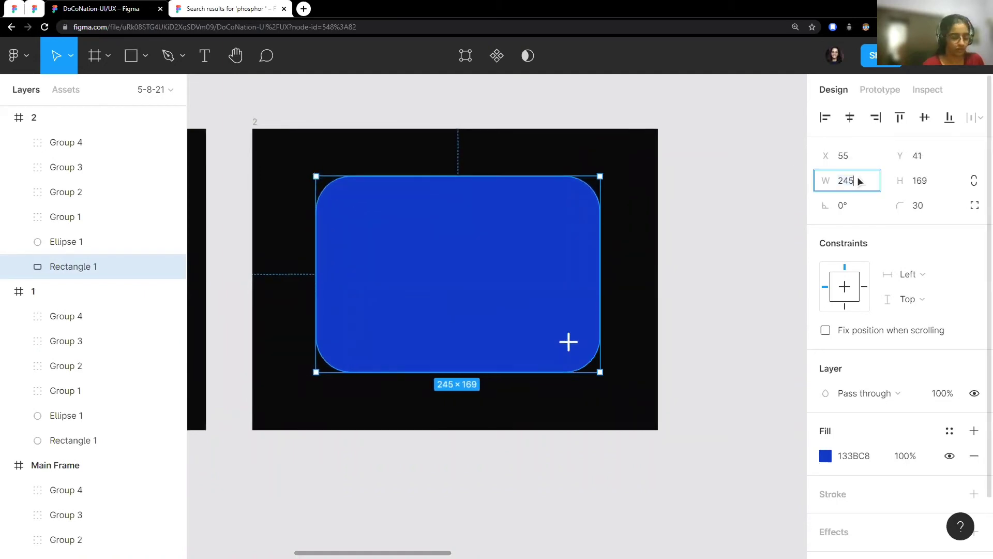
type("250")
key("Return")
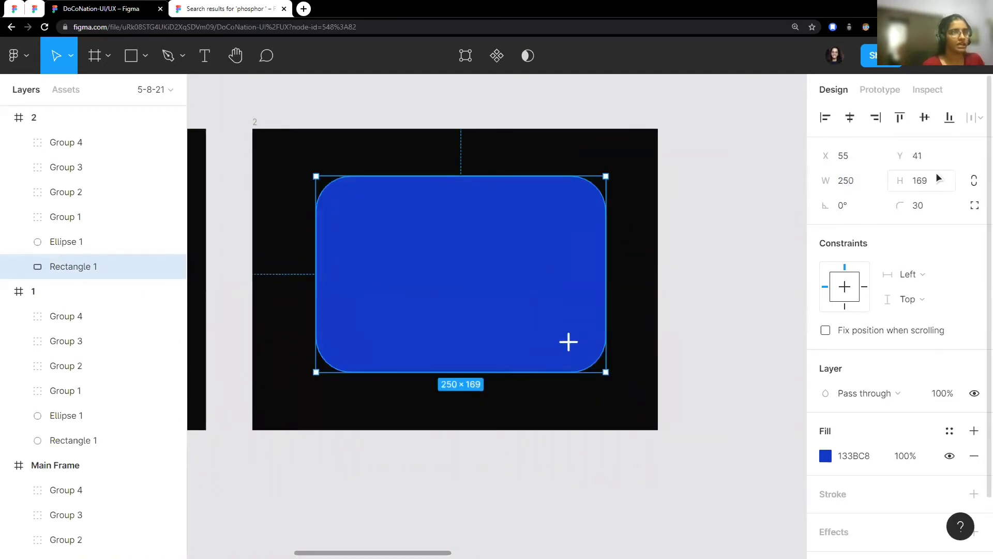
type("170")
key("Return")
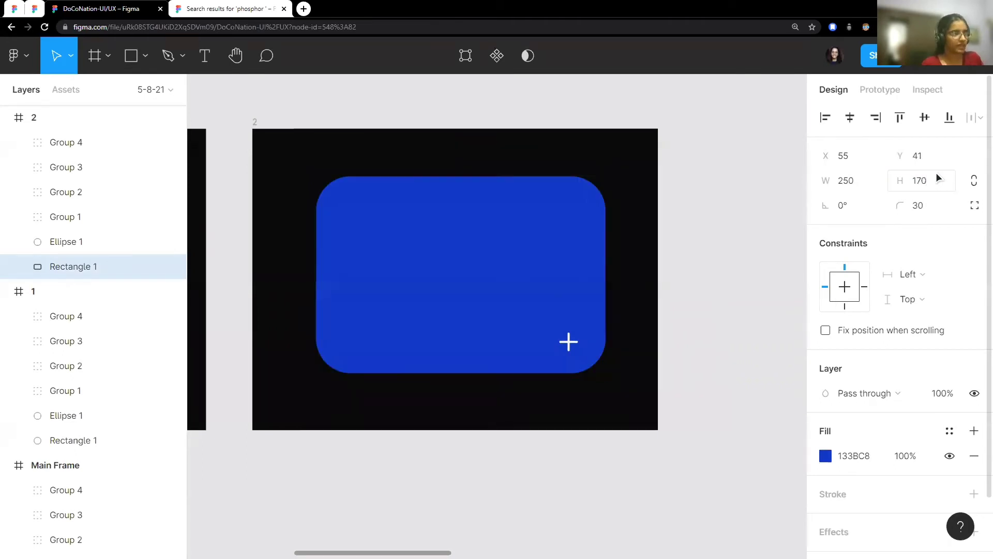
Step: Compare with Main Frame's card, then change frame 2's card height to 160
scroll(553, 315, "down", 5, "ctrl")
scroll(554, 313, "down", 3, "ctrl")
scroll(554, 310, "right", 5)
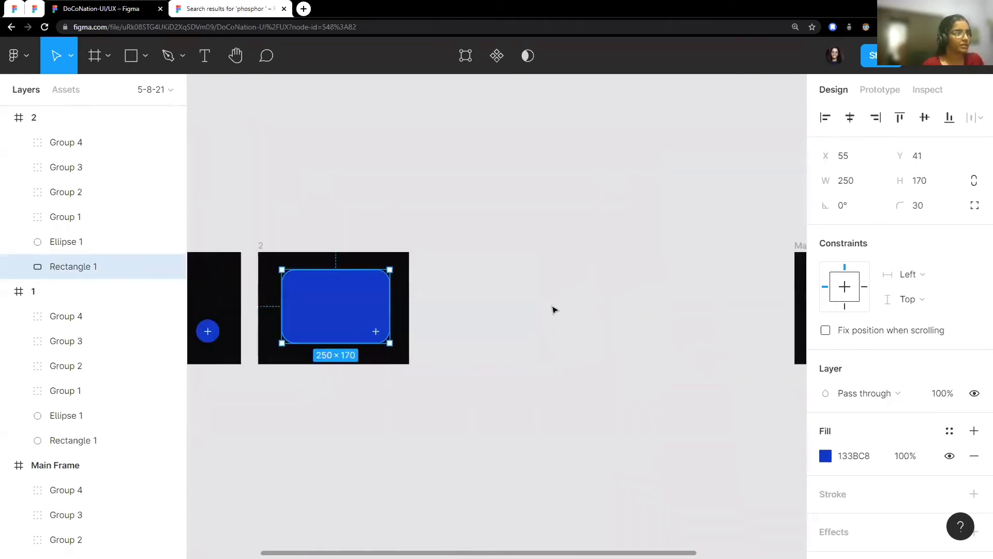
scroll(554, 310, "right", 5)
left_click(628, 327)
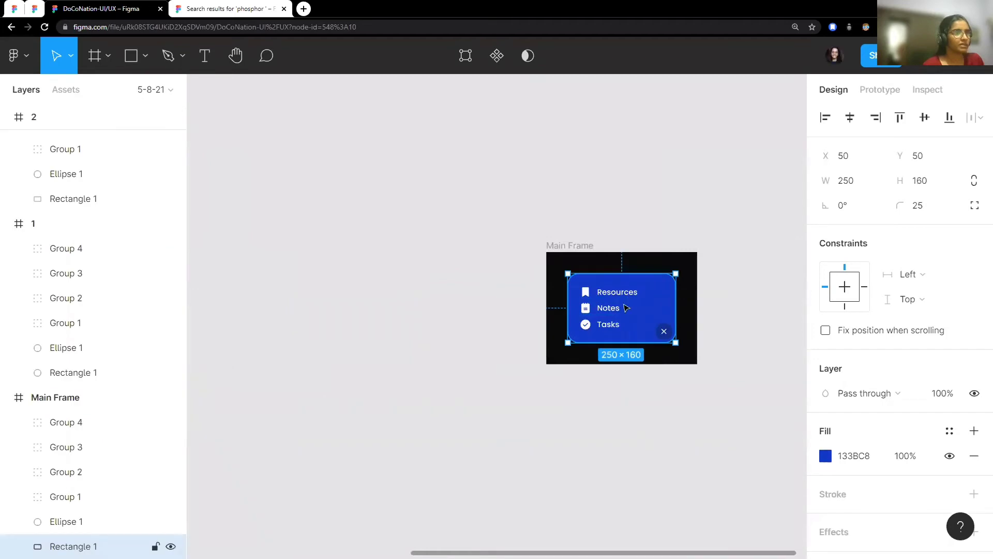
scroll(626, 308, "left", 10)
scroll(626, 308, "left", 5)
scroll(468, 380, "up", 3, "ctrl")
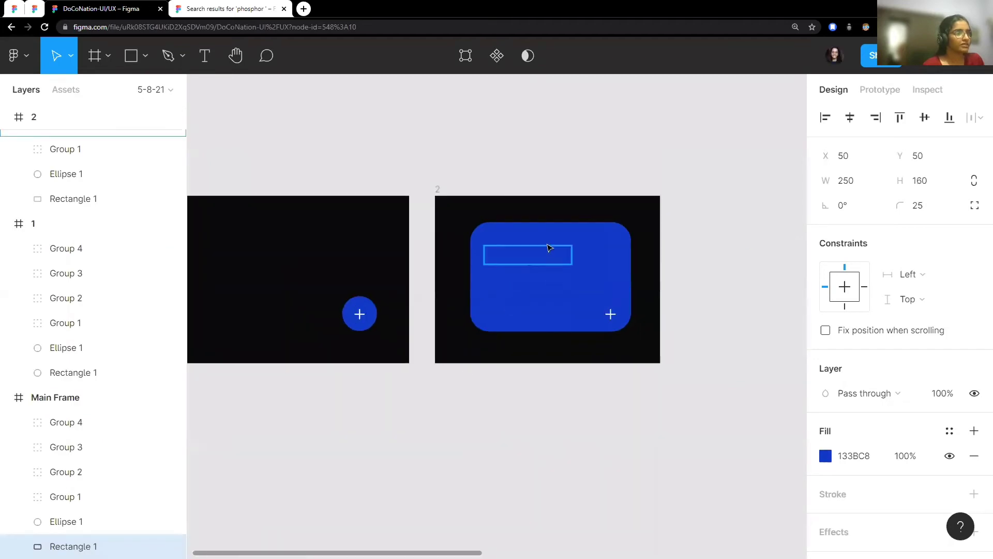
left_click(613, 236)
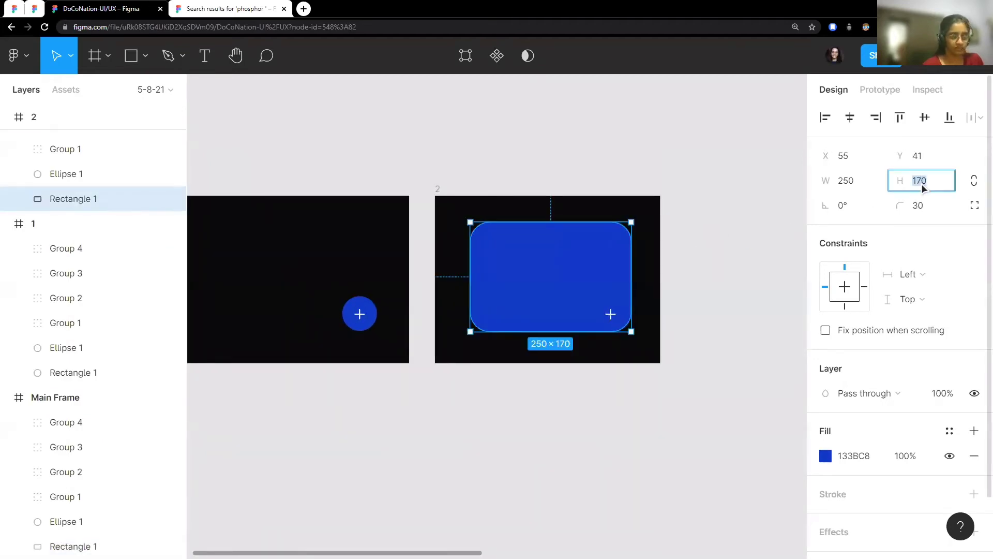
type("160")
key("Return")
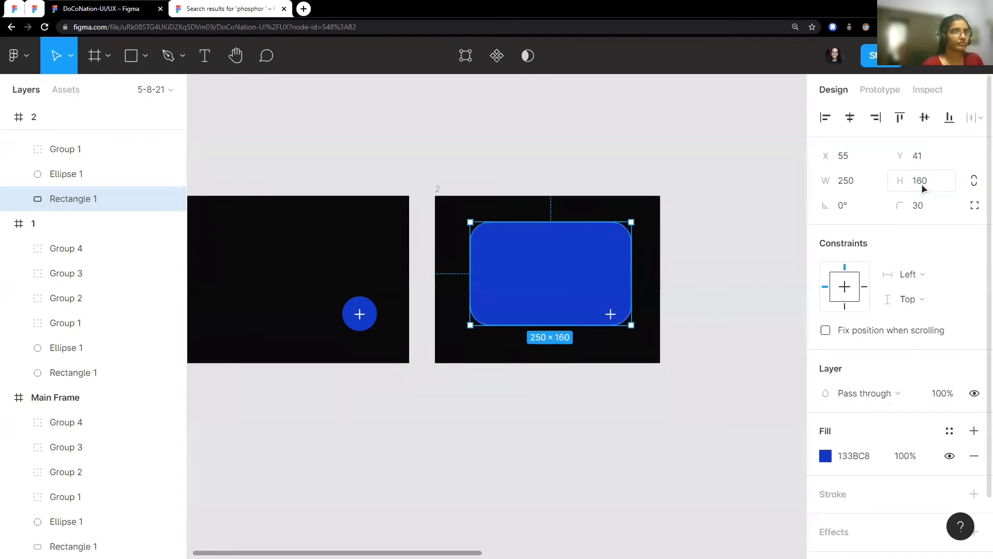
Step: Try a new corner radius on the card and pull its top edge down slightly
left_click(932, 210)
type("2")
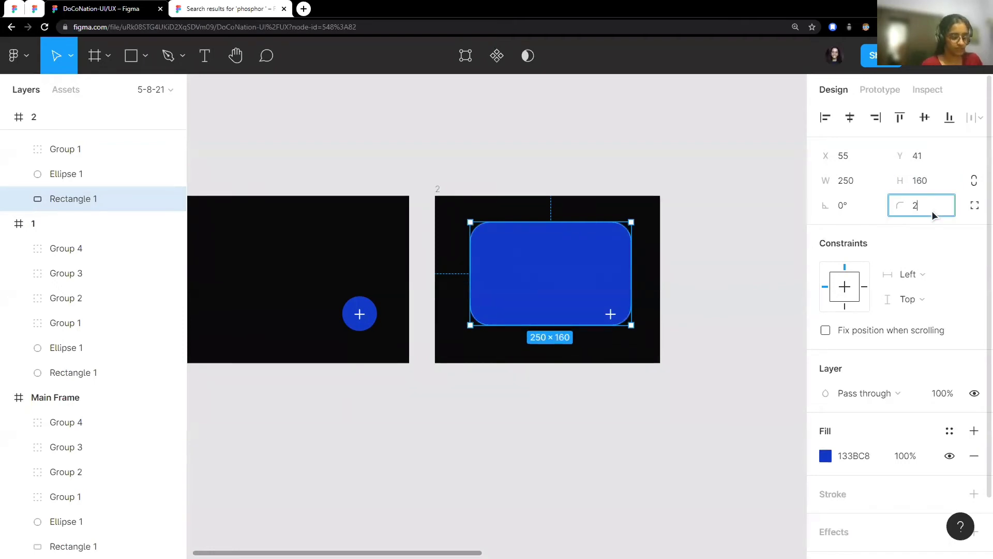
type("0")
key("Return")
left_click(568, 152)
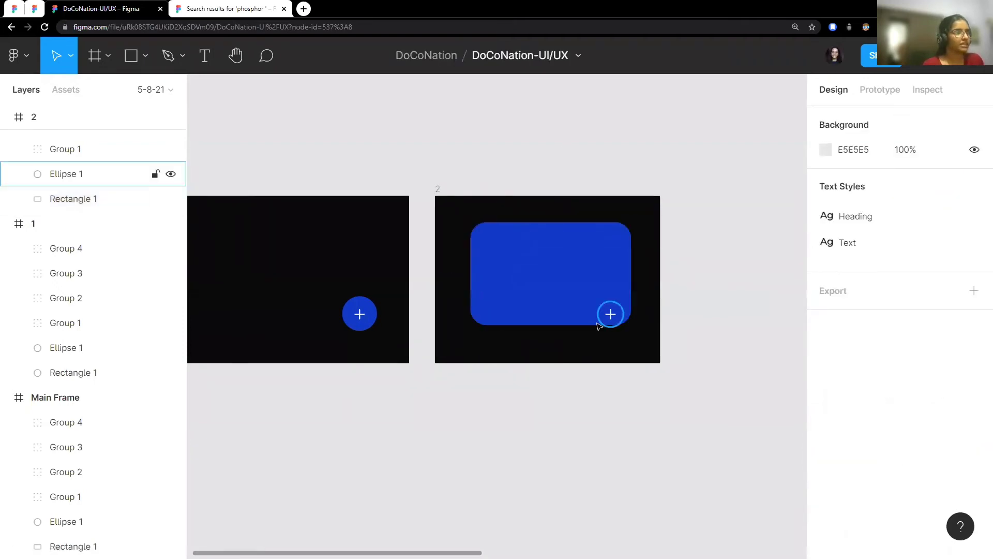
scroll(599, 325, "up", 2)
left_click(642, 181)
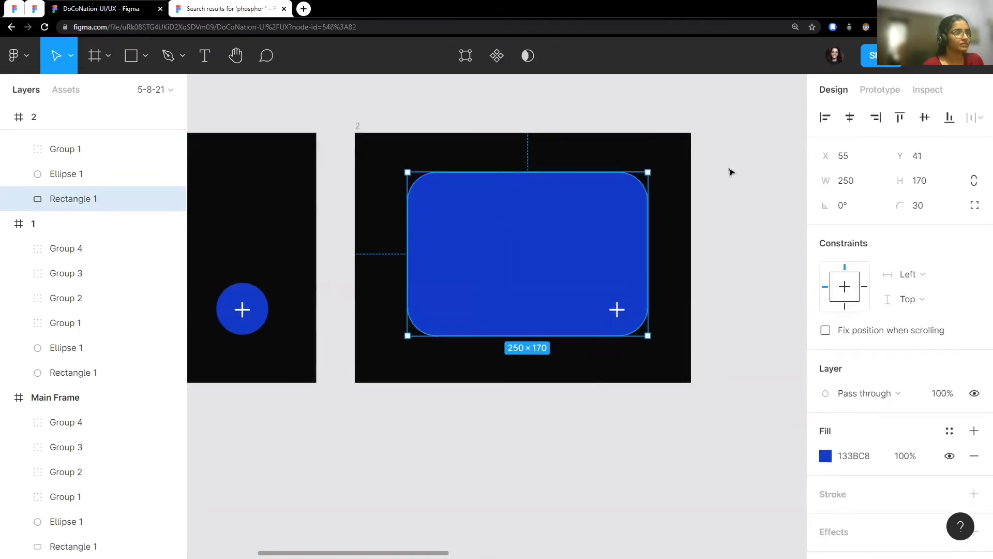
left_click(736, 223)
left_click(557, 194)
mouse_move(547, 173)
left_mouse_down()
mouse_move(549, 184)
mouse_move(545, 176)
left_mouse_up()
Step: Set the card's corner radius to 25 and review the result
scroll(549, 185, "up", 5)
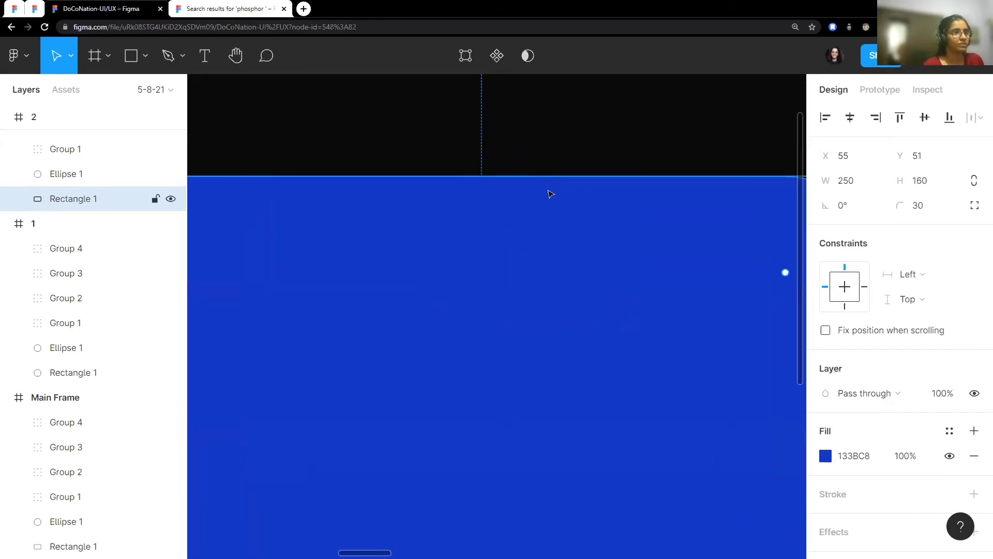
scroll(550, 194, "down", 2)
scroll(554, 176, "down", 3)
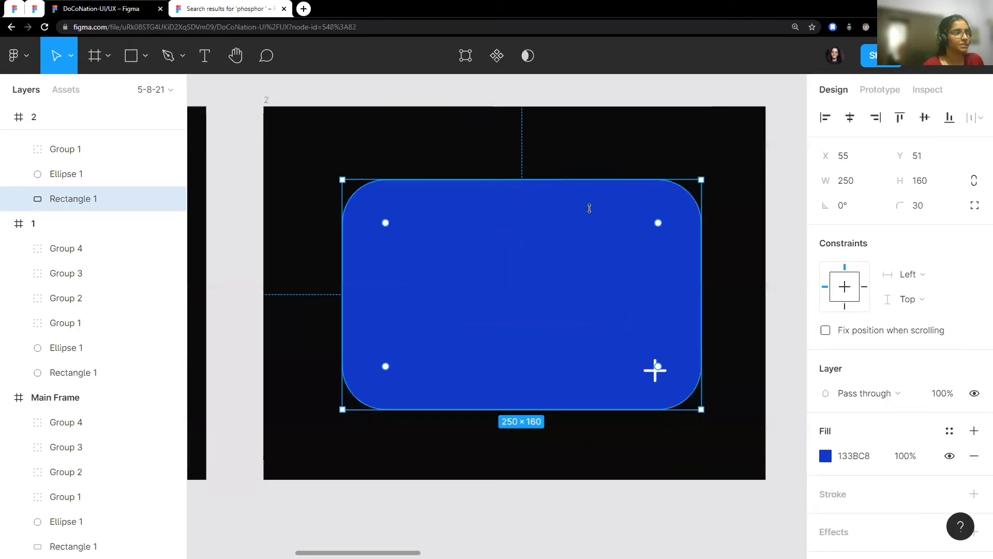
left_click(934, 208)
type("5")
key("Return")
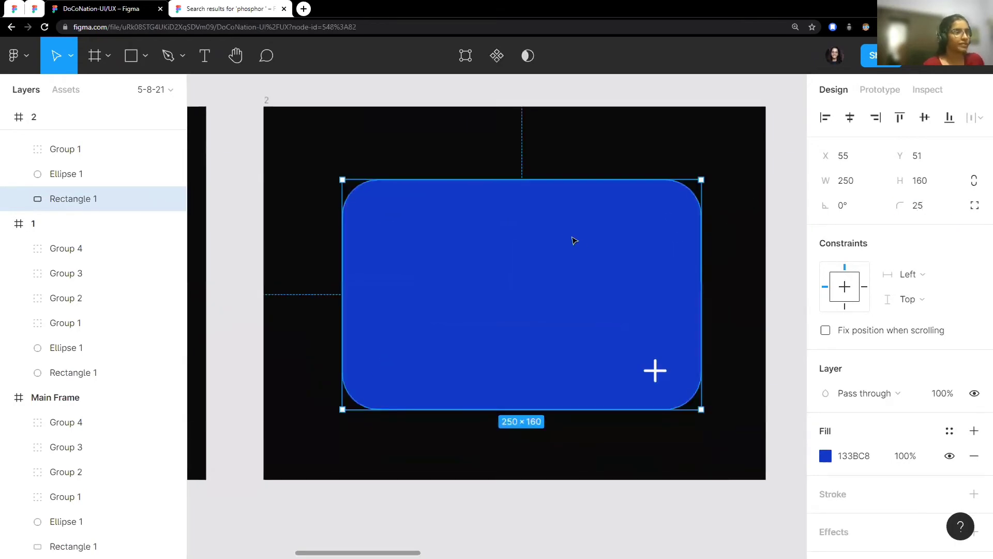
scroll(572, 240, "right", 3)
left_click(679, 198)
scroll(619, 212, "down", 3)
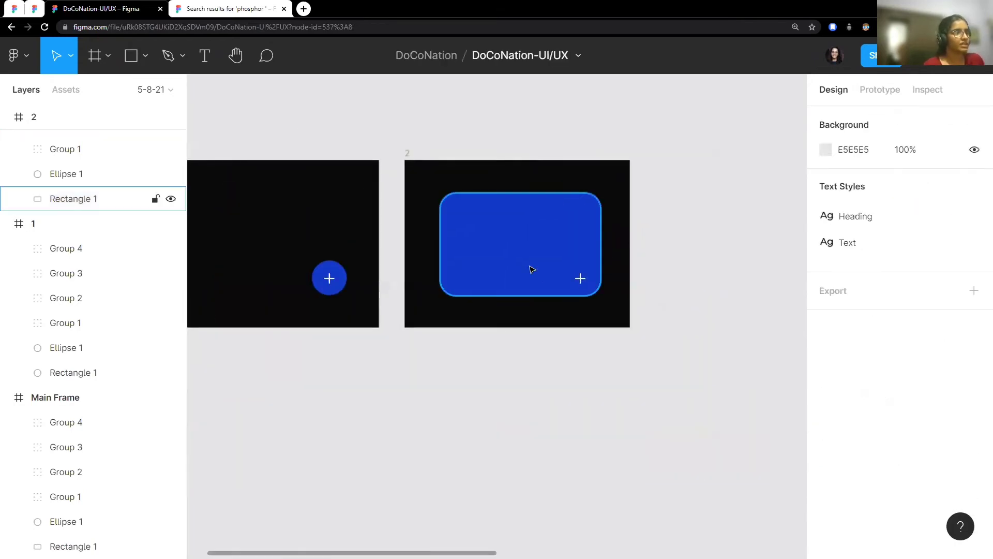
scroll(532, 266, "up", 4)
scroll(426, 262, "down", 2)
scroll(425, 262, "down", 2)
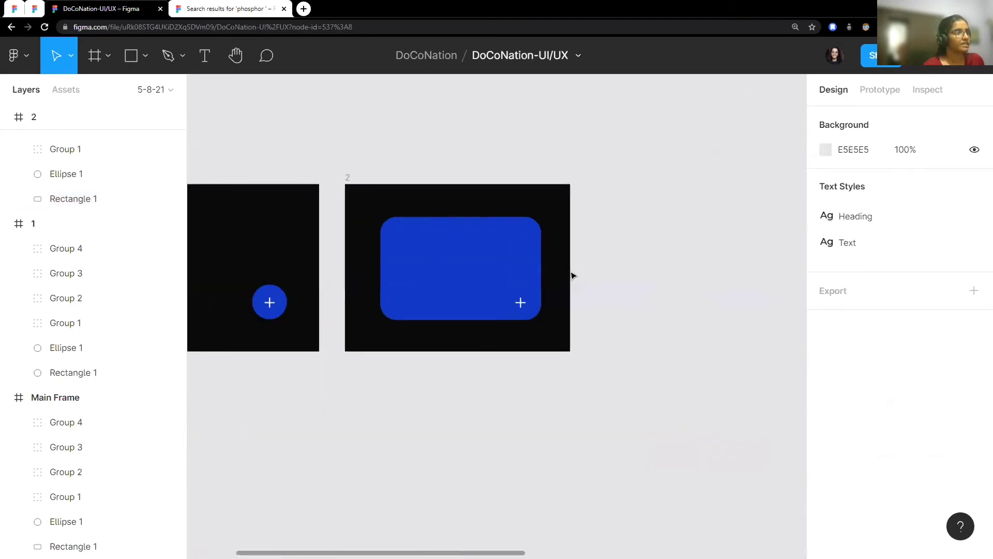
scroll(572, 275, "left", 2)
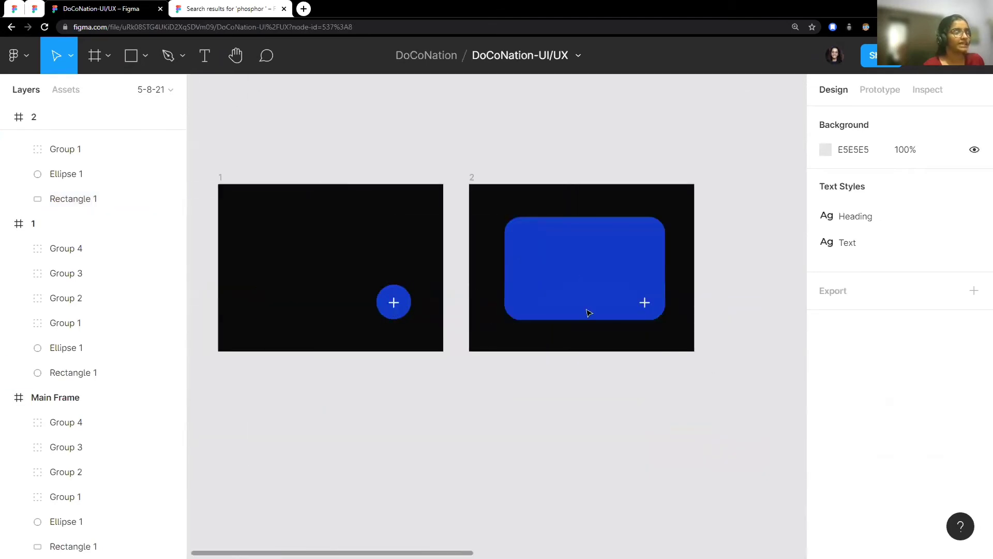
scroll(694, 310, "up", 2)
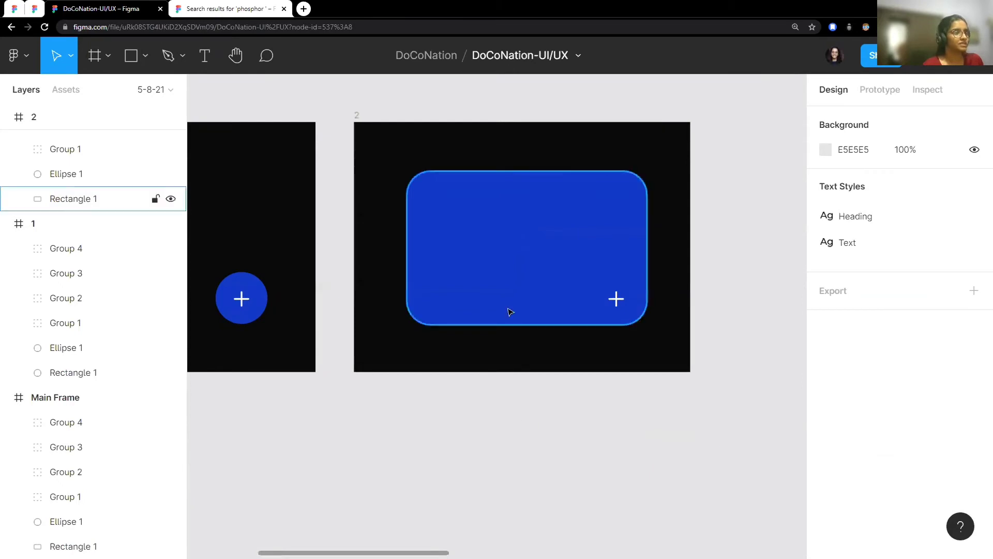
scroll(510, 311, "up", 2)
Step: Set the ellipse behind the plus to 100% layer opacity
left_click(661, 300)
scroll(660, 362, "up", 2)
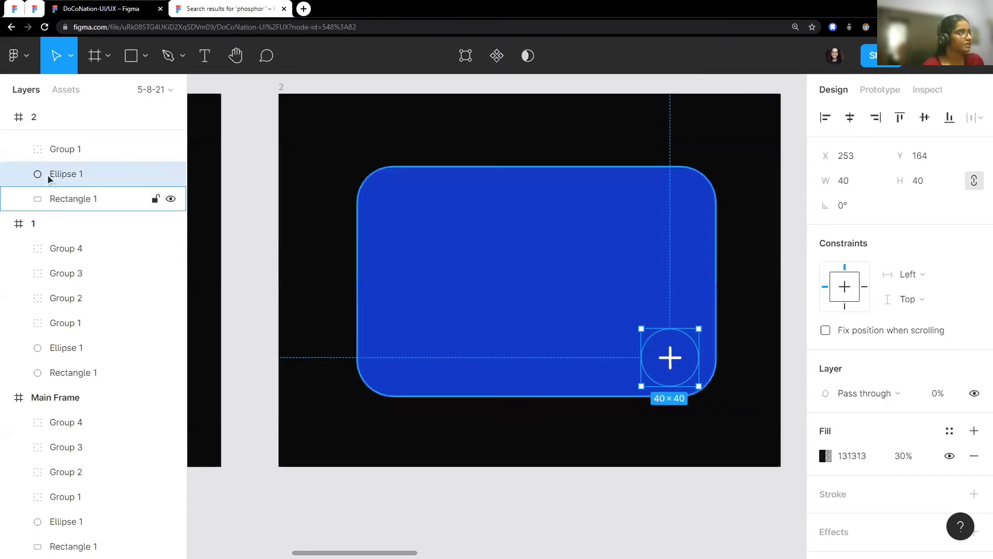
scroll(889, 154, "down", 1)
scroll(889, 153, "down", 2)
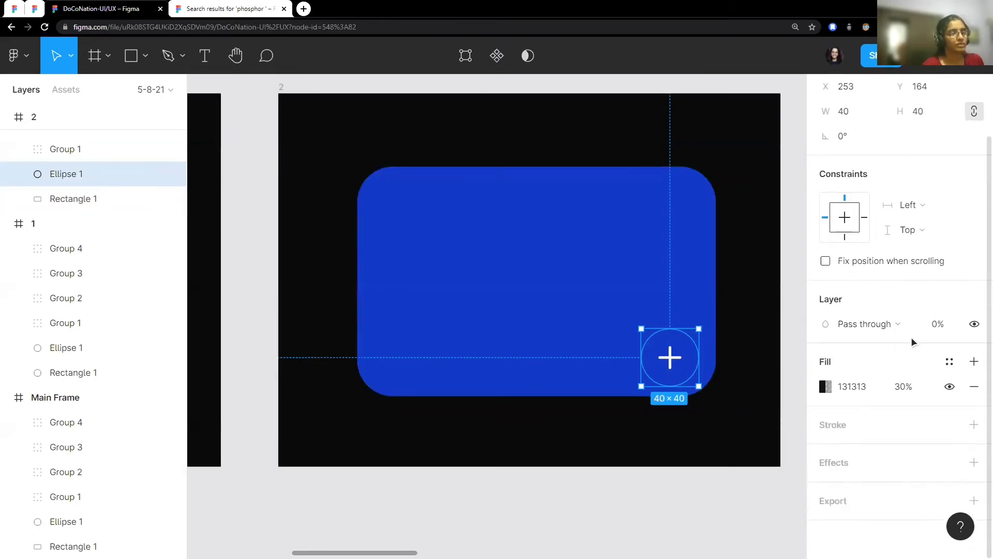
type("100")
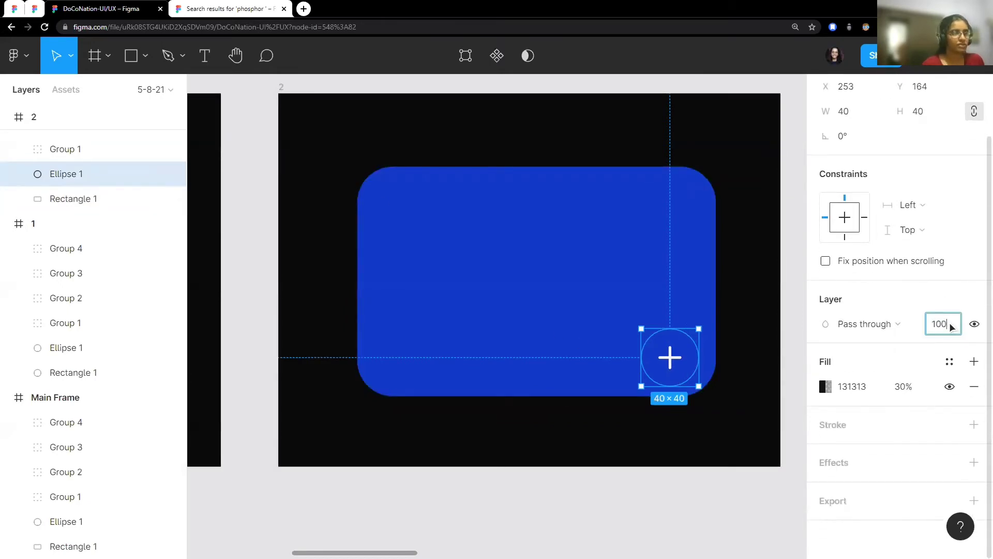
key("Return")
Step: Preview the dark disc, then reselect the circle and briefly enter and leave point editing
left_click(718, 399)
scroll(715, 392, "up", 3)
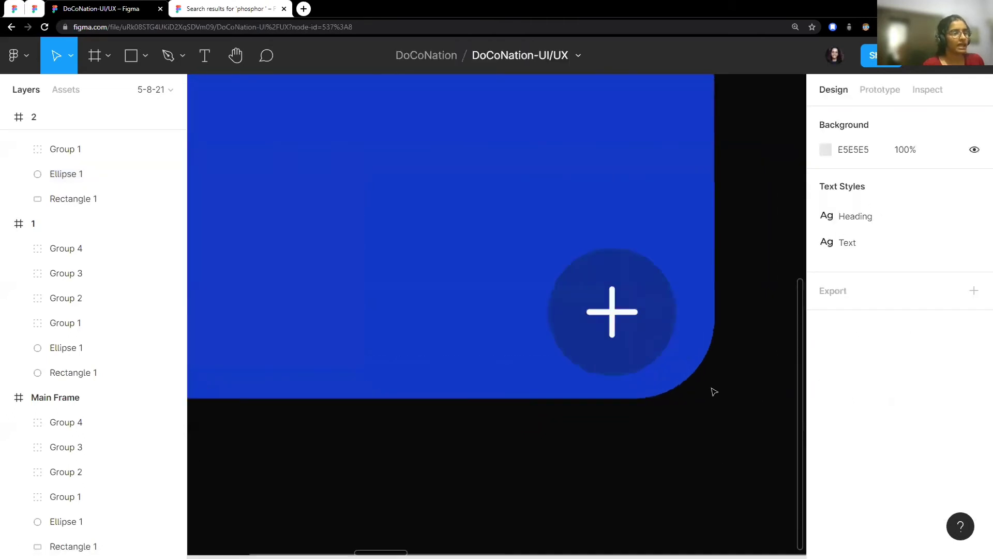
scroll(715, 391, "down", 1)
scroll(582, 316, "down", 4)
scroll(603, 355, "up", 2)
scroll(559, 335, "right", 3)
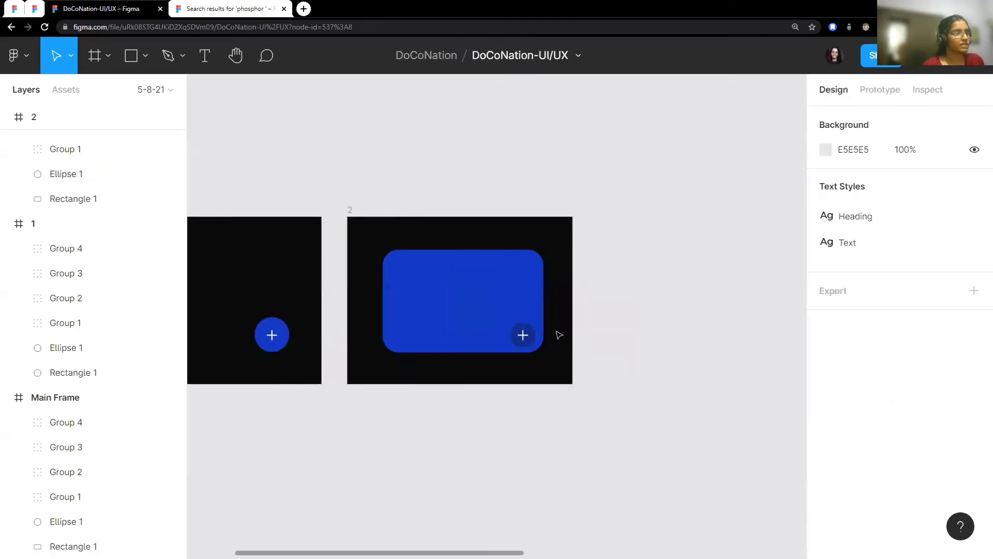
scroll(534, 345, "up", 2)
scroll(523, 335, "up", 4)
scroll(595, 322, "up", 2)
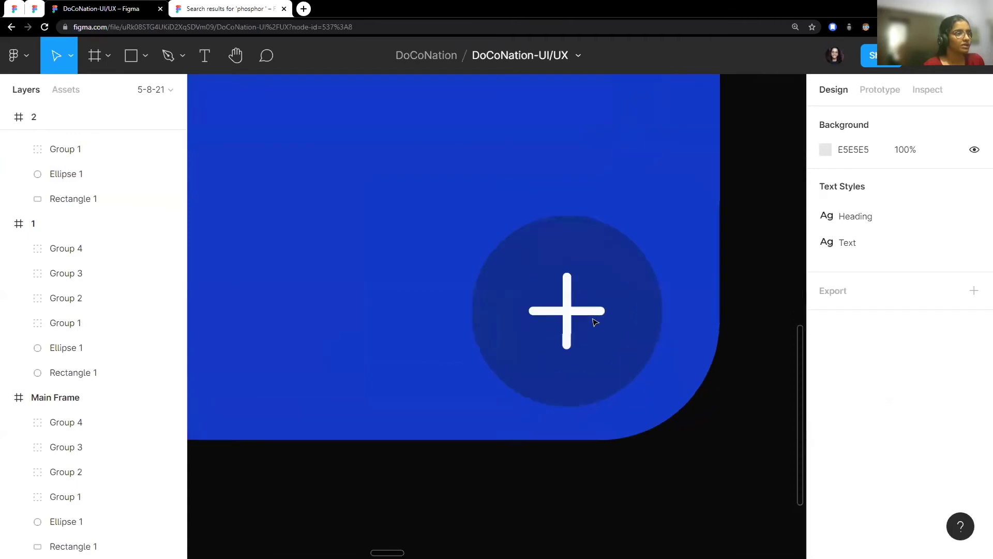
left_click(595, 323)
key("Return")
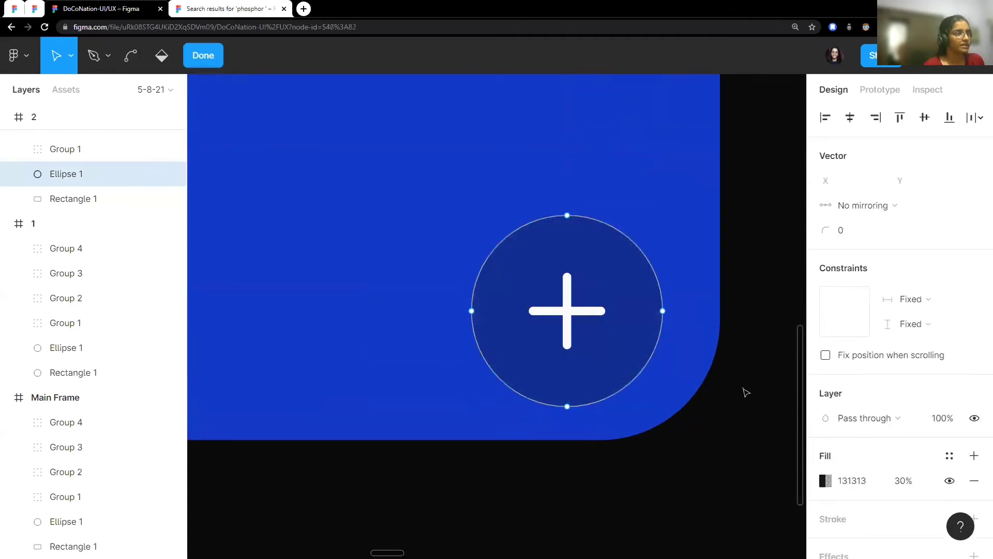
key("Escape")
Step: Rotate Group 1, the plus icon on frame 2's card, by 45° to form an X
scroll(81, 210, "up", 2)
left_click(75, 215)
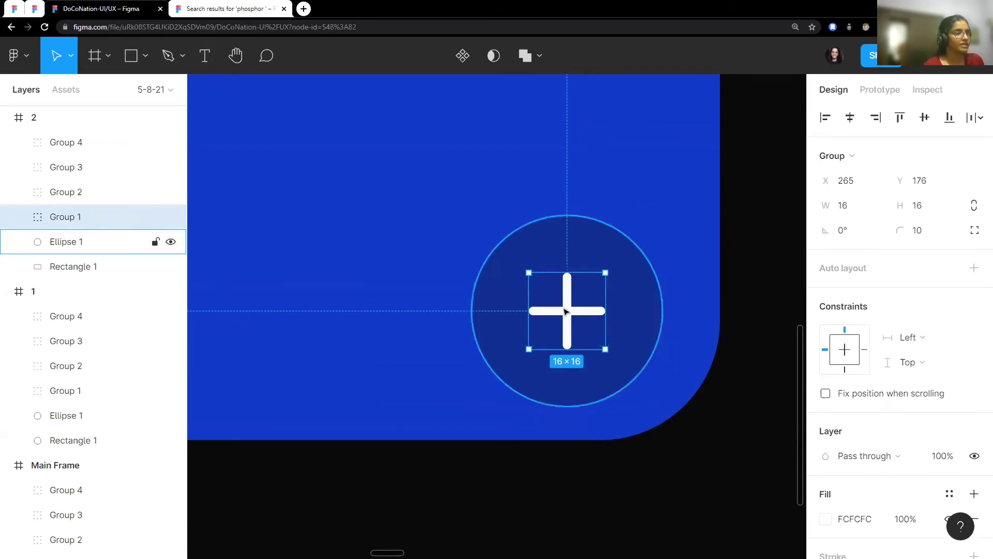
left_click(859, 233)
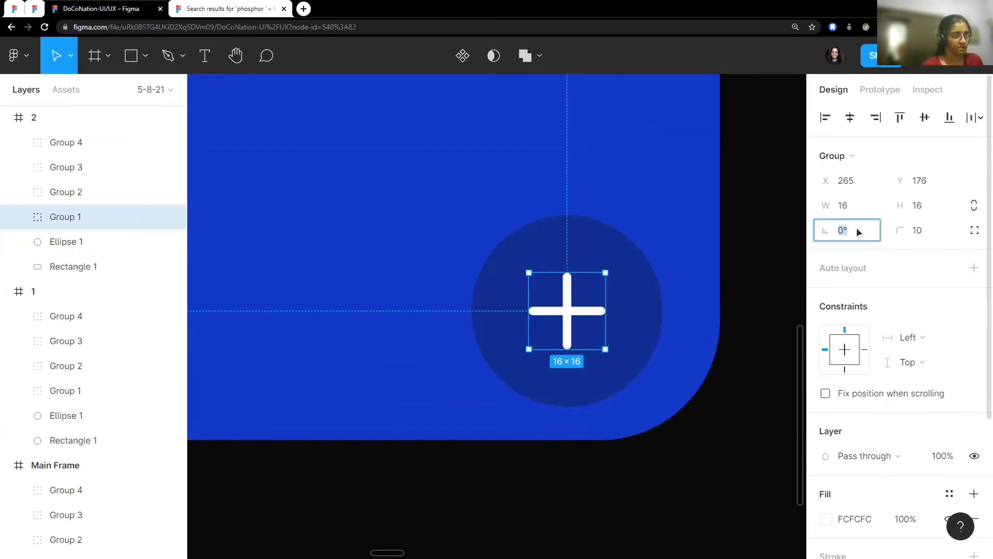
type("45")
key("Return")
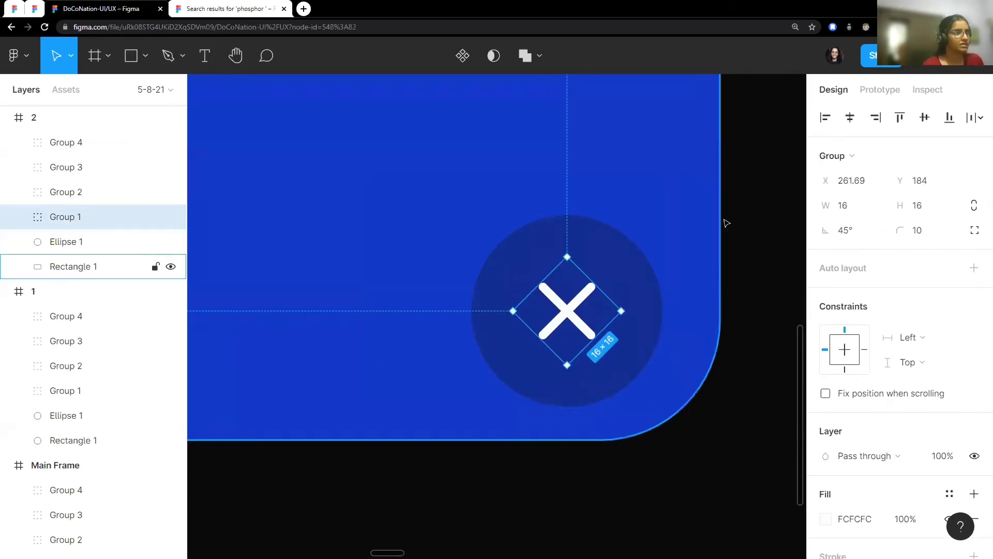
left_click(730, 239)
scroll(457, 244, "down", 5)
scroll(457, 244, "down", 3)
scroll(617, 239, "left", 3)
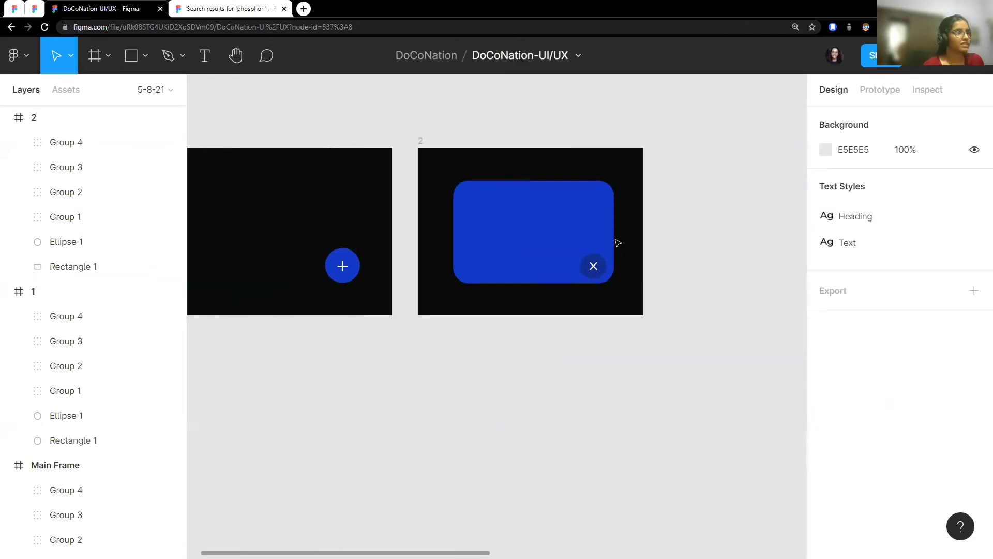
scroll(527, 209, "down", 3)
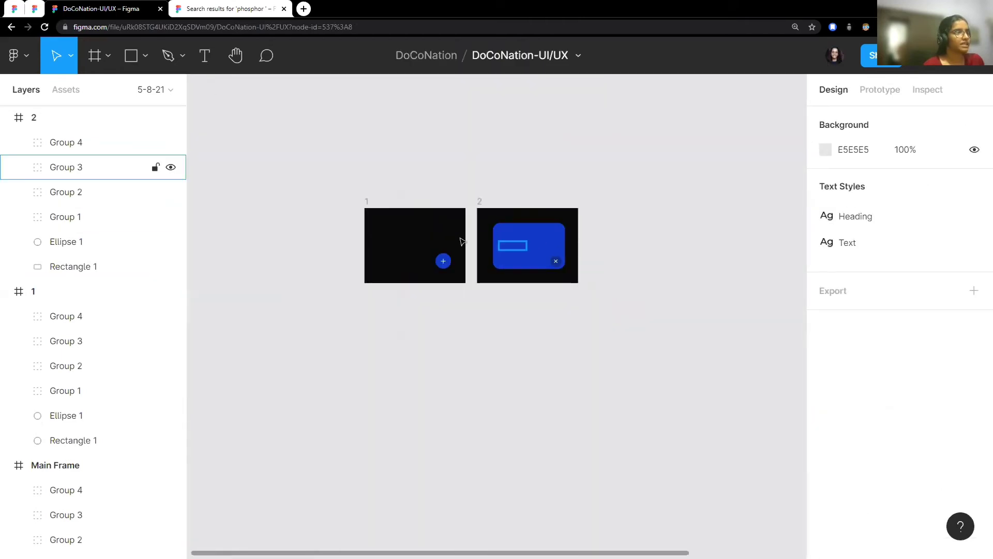
scroll(461, 236, "up", 3)
scroll(517, 197, "left", 2)
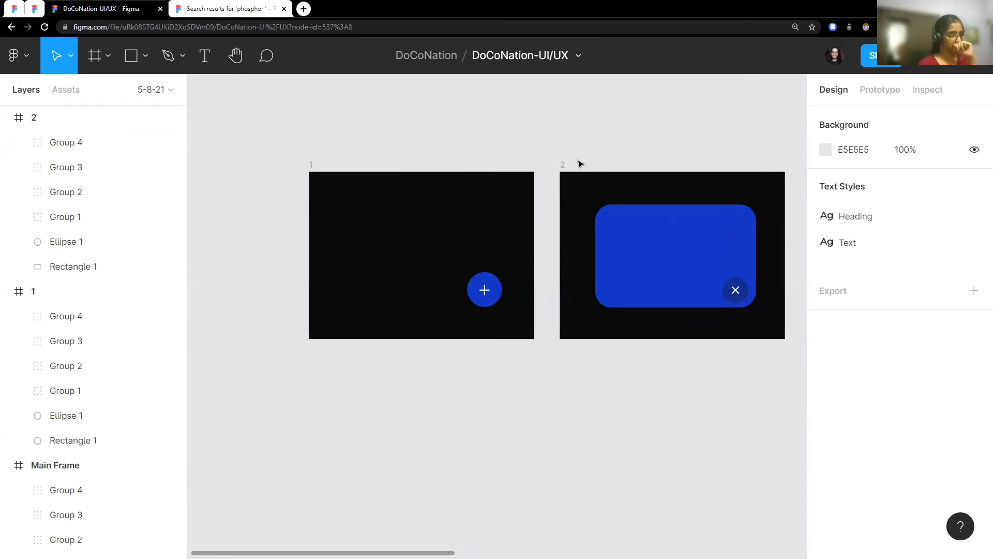
Step: In Prototype mode, add an On click interaction to frame 1, leaving its destination as None
left_click(311, 165)
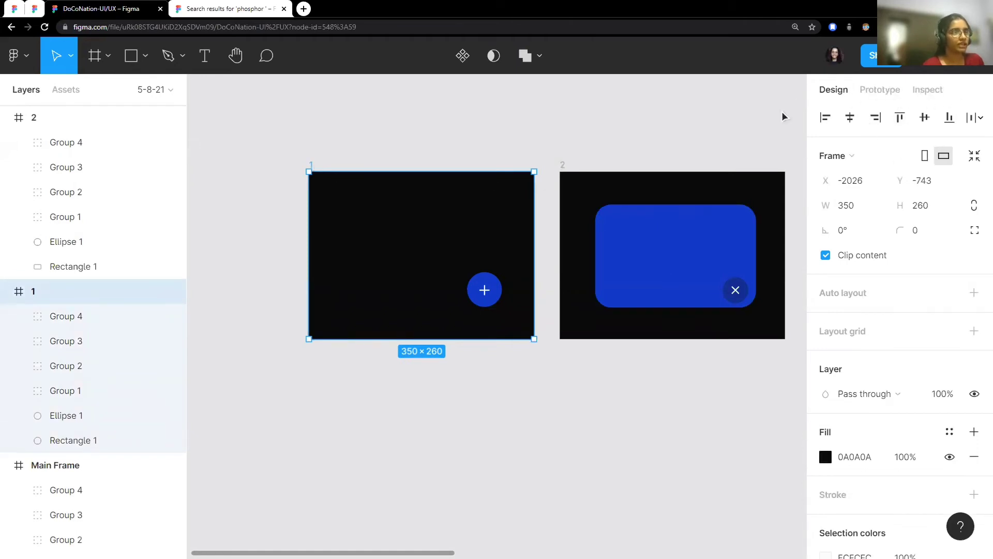
left_click(891, 90)
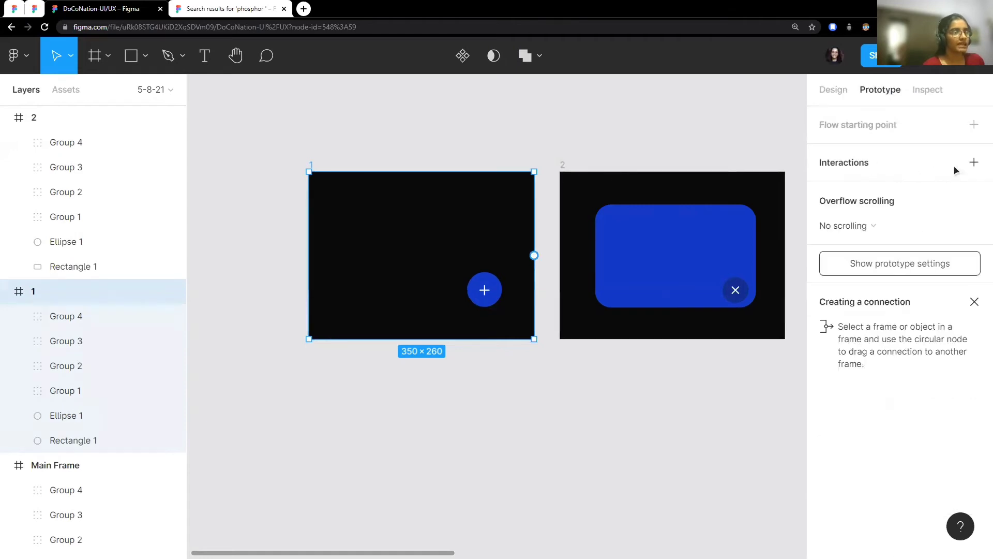
left_click(974, 163)
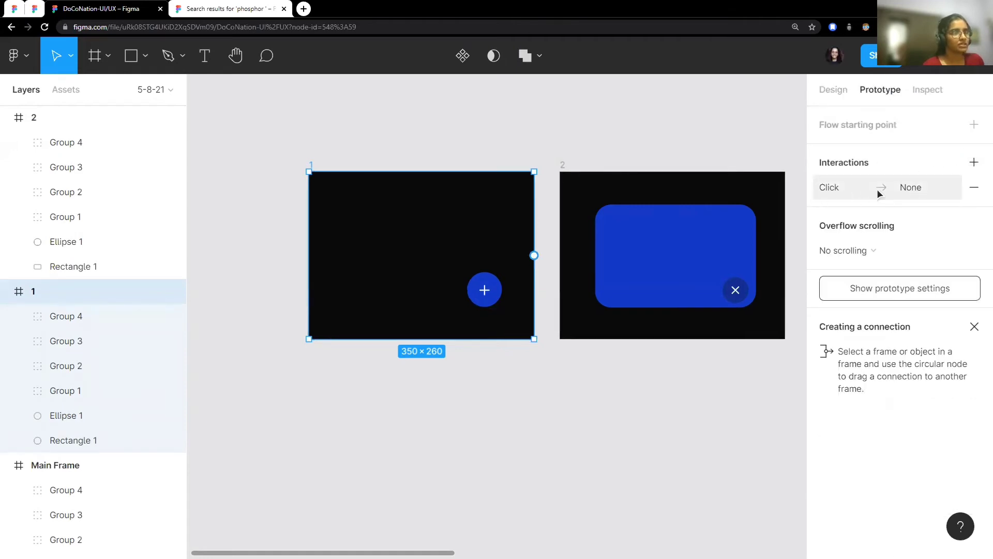
left_click(826, 190)
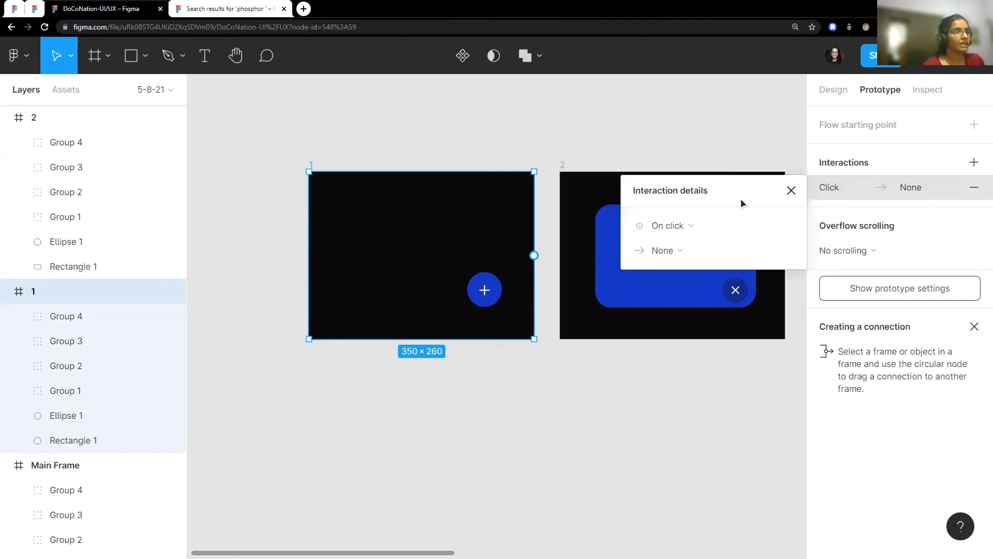
left_click(799, 188)
left_click(517, 109)
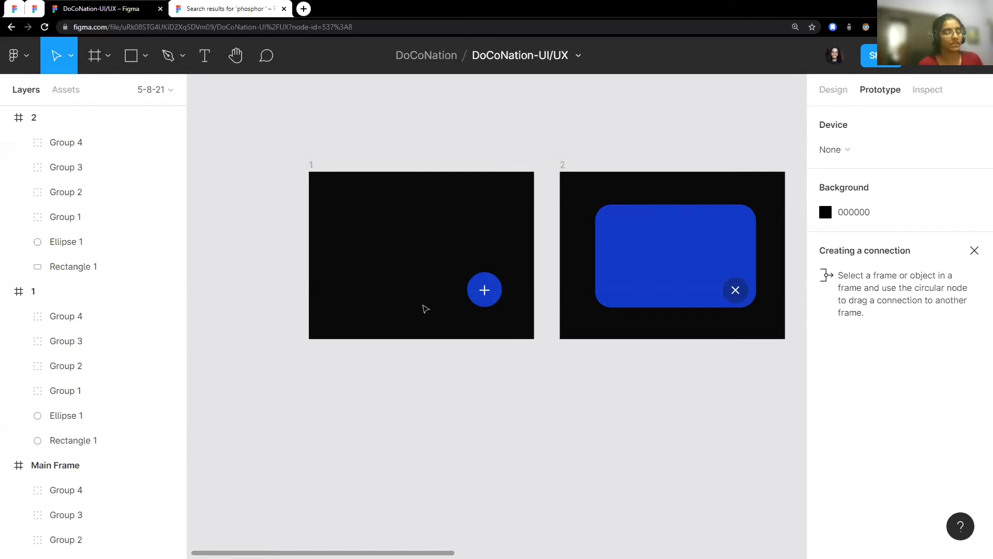
Step: Add a new interaction to the plus icon in frame 1
left_click(484, 299)
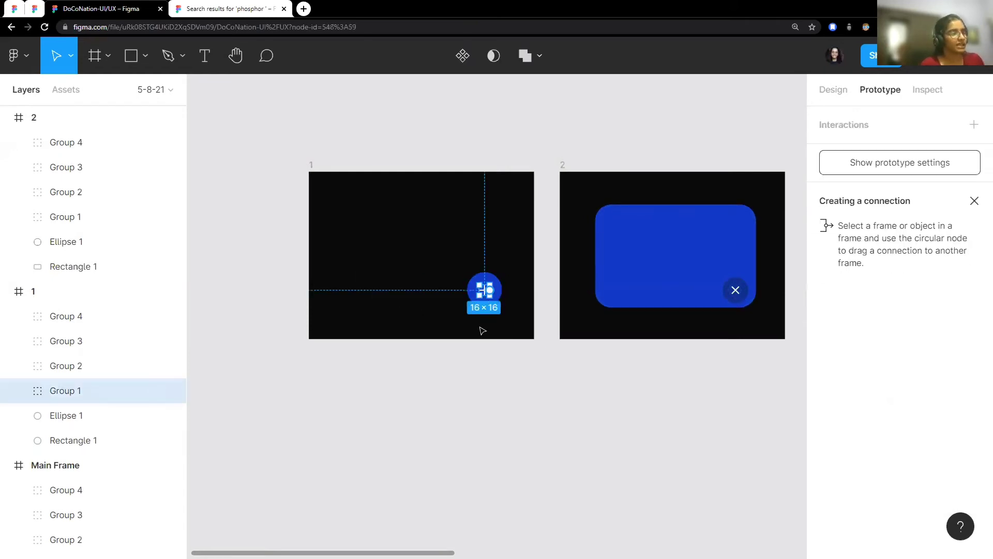
scroll(482, 330, "up", 3)
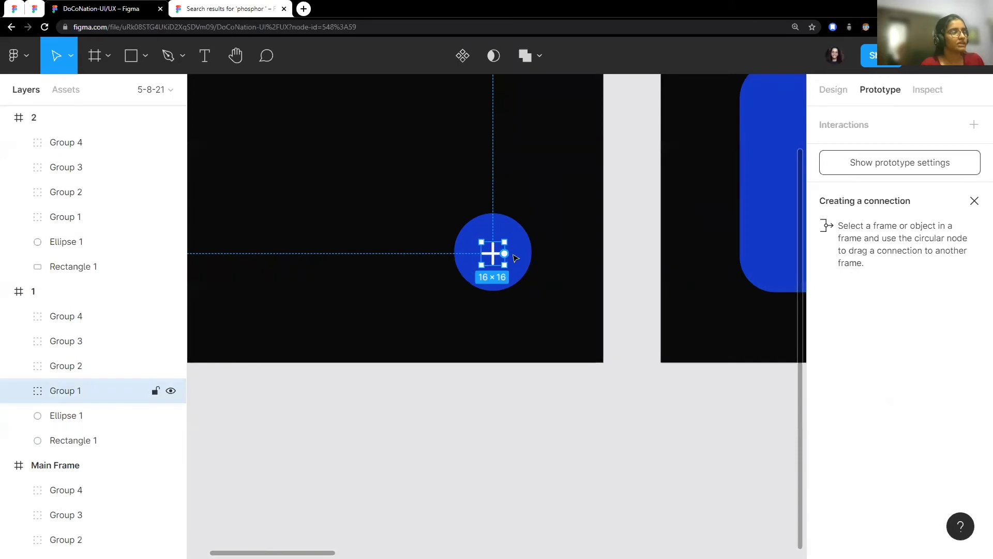
scroll(573, 245, "up", 1)
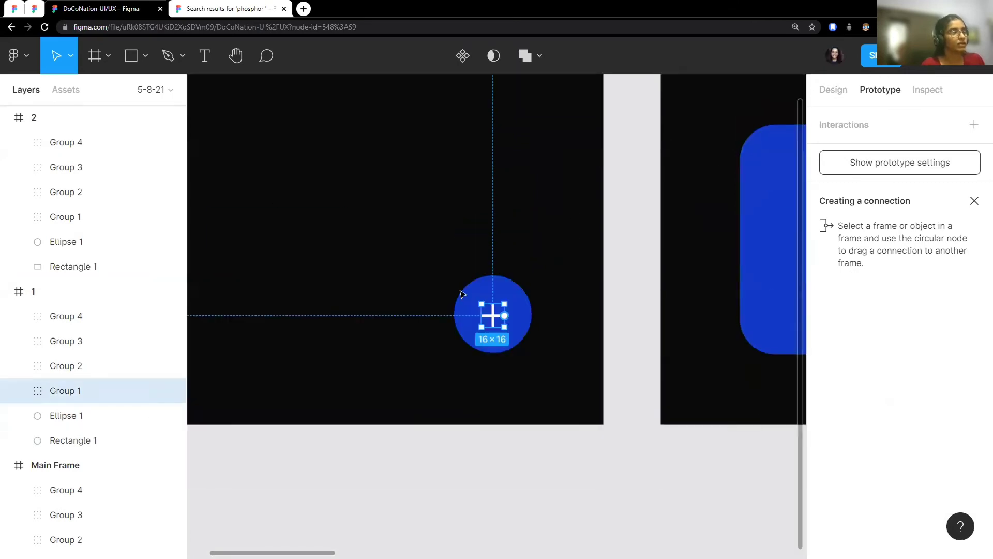
scroll(462, 294, "up", 2)
scroll(476, 297, "down", 3)
scroll(492, 365, "up", 1)
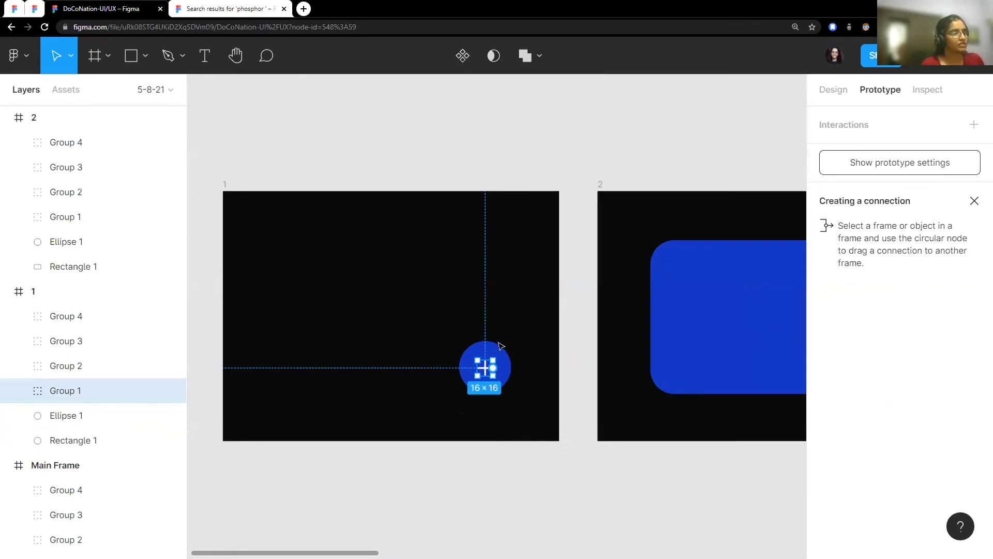
left_click(856, 125)
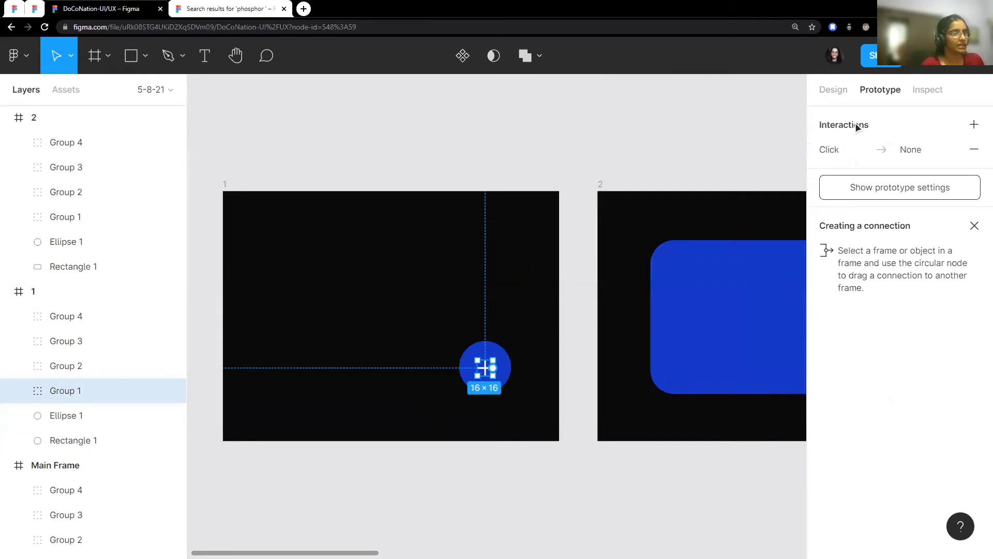
left_click(859, 150)
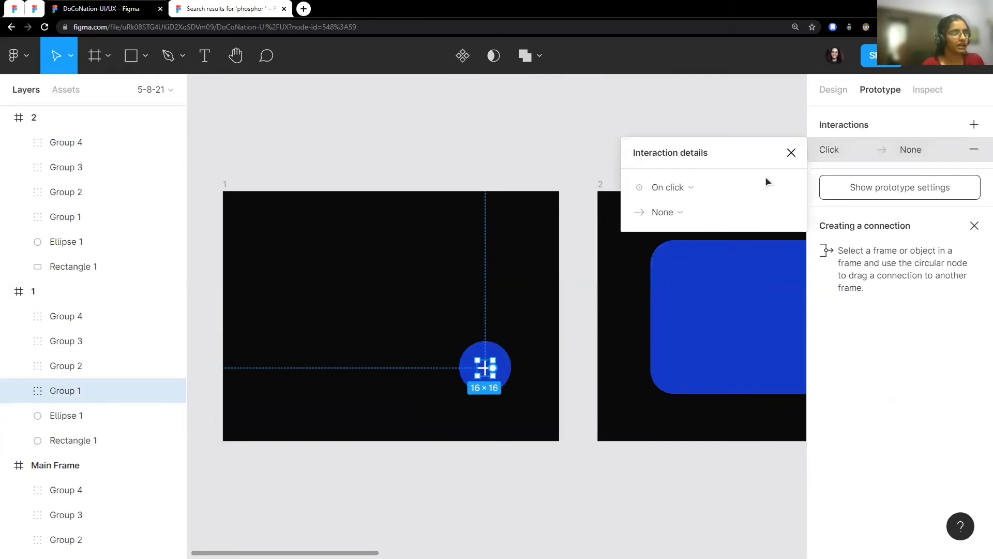
Step: Set it to On click → Navigate to 2 with Smart animate, ease out 300ms, then select frame 1
left_click(679, 189)
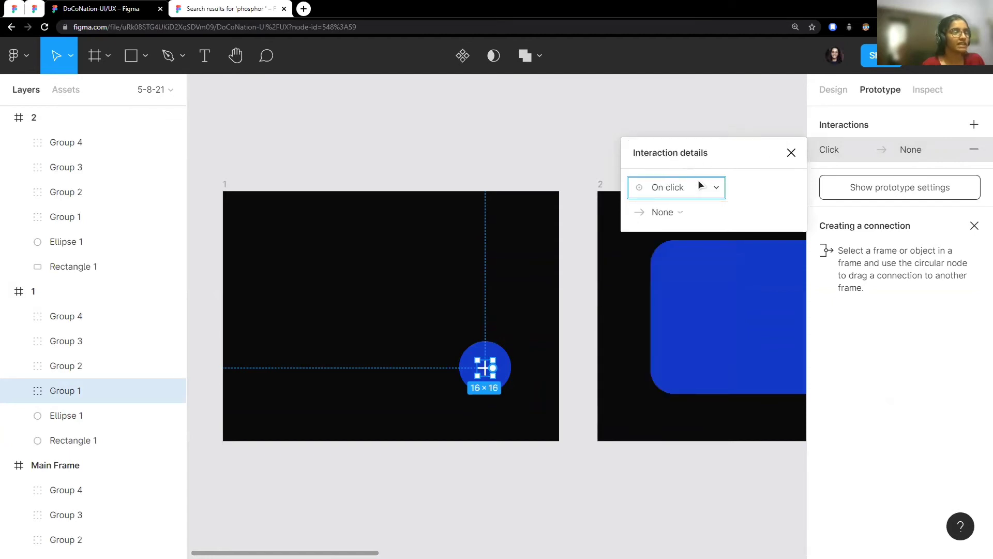
left_click(701, 185)
left_click(664, 212)
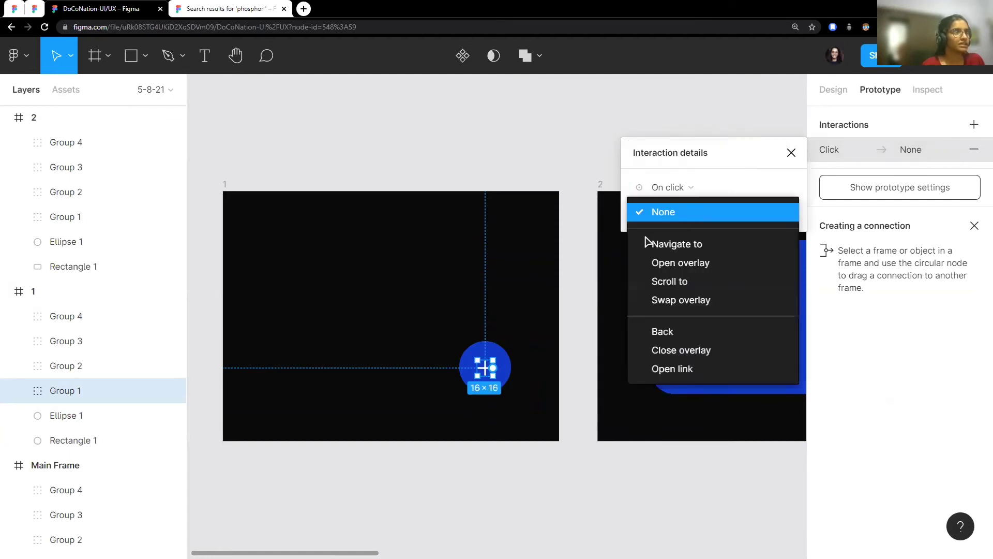
left_click(696, 253)
left_click(752, 216)
left_click(745, 211)
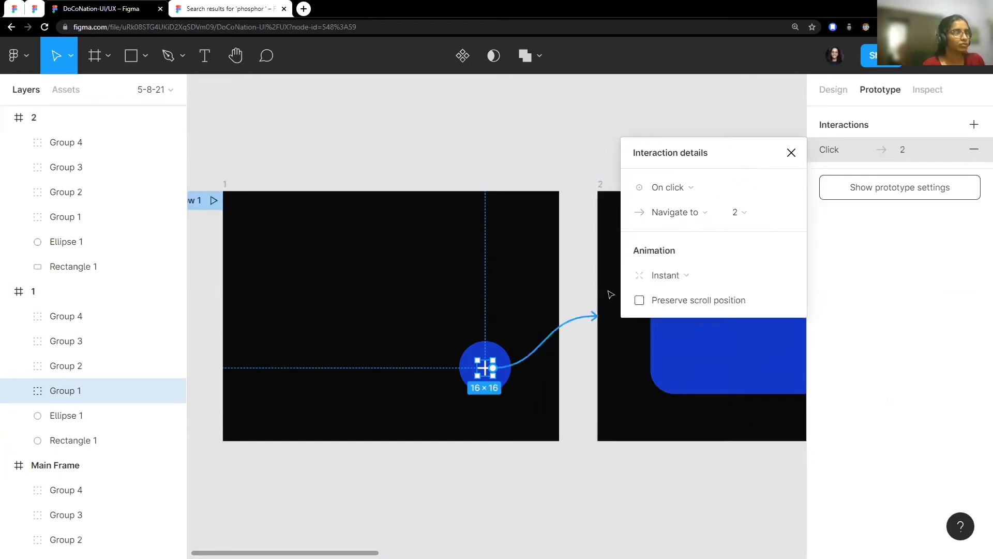
left_click(676, 273)
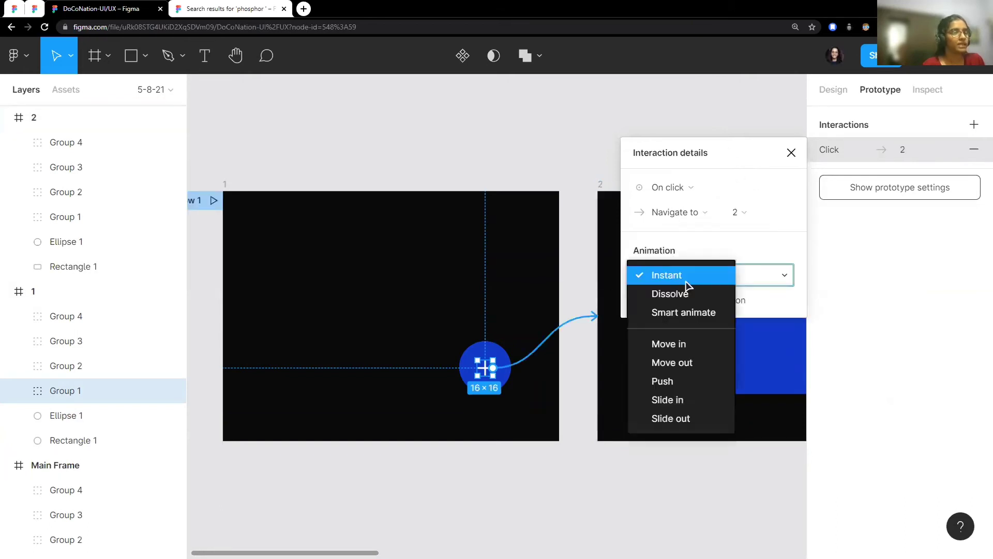
left_click(686, 314)
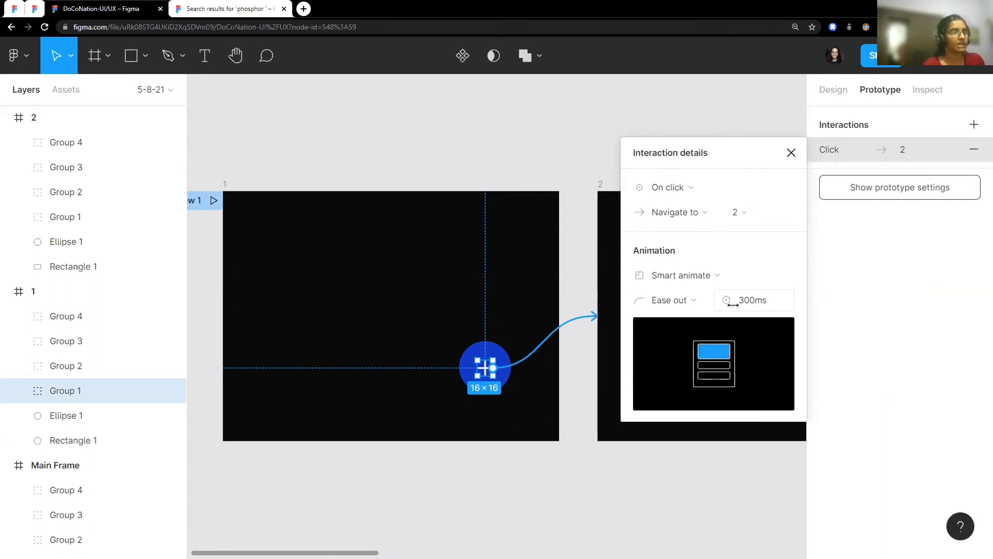
left_click(549, 211)
scroll(553, 217, "down", 3, "ctrl")
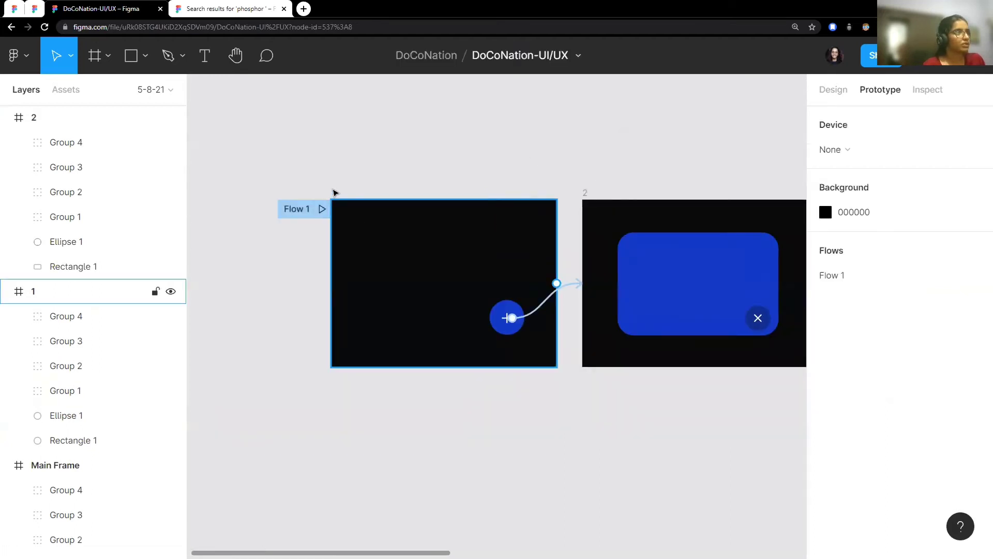
left_click(334, 193)
scroll(476, 190, "down", 3, "ctrl")
scroll(517, 186, "up", 2, "ctrl")
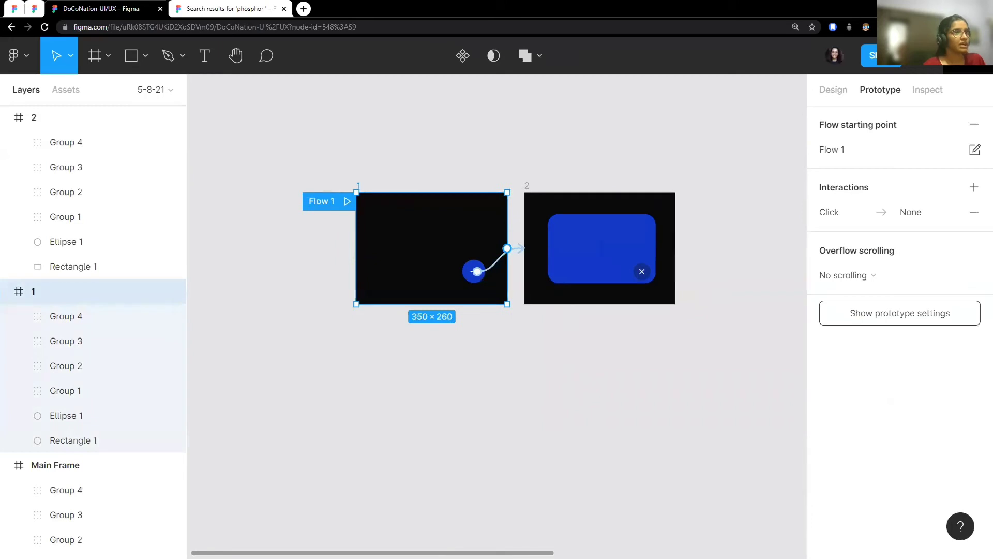
Step: Present Flow 1, fit it with Z, and toggle the plus and X to expand and collapse the card
left_click(348, 200)
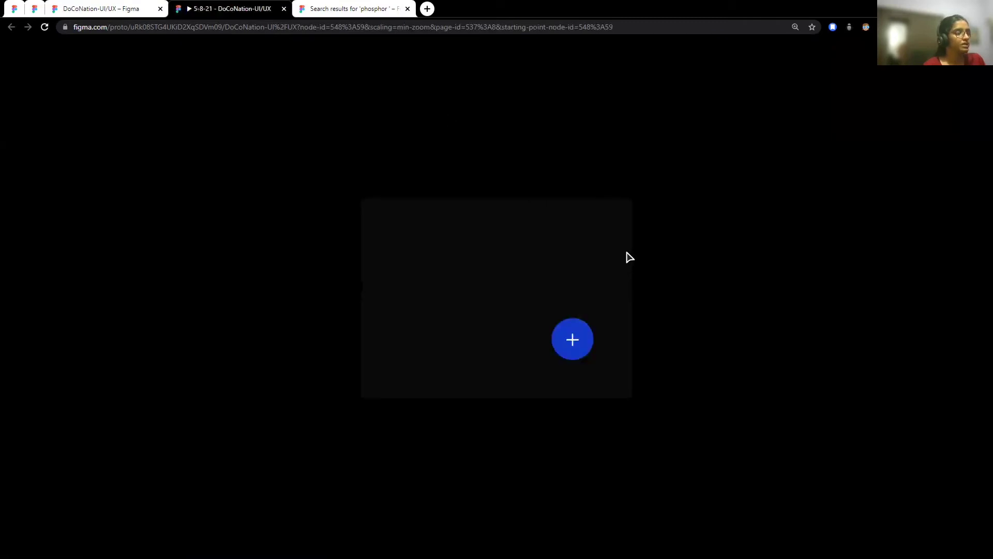
key("z")
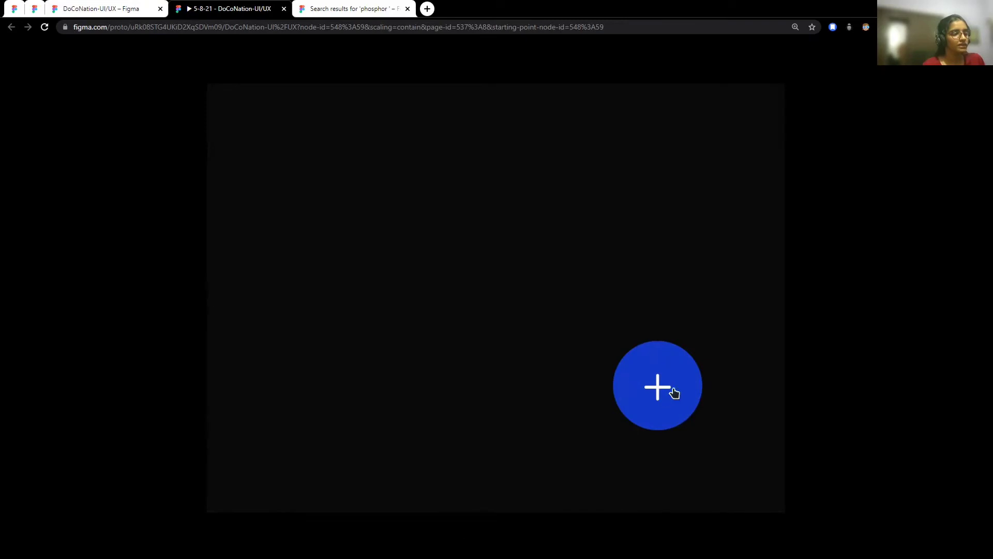
left_click(656, 386)
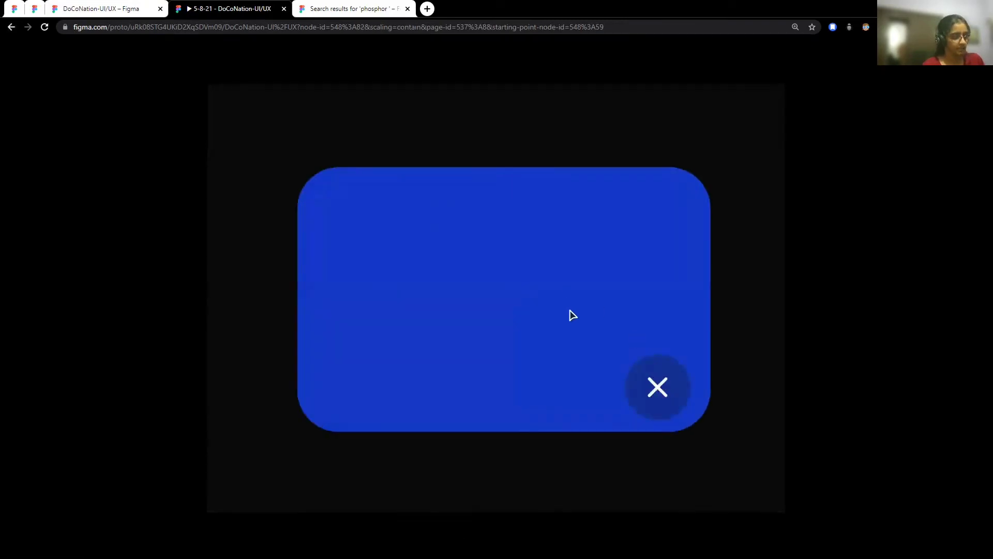
left_click(647, 400)
left_click(659, 392)
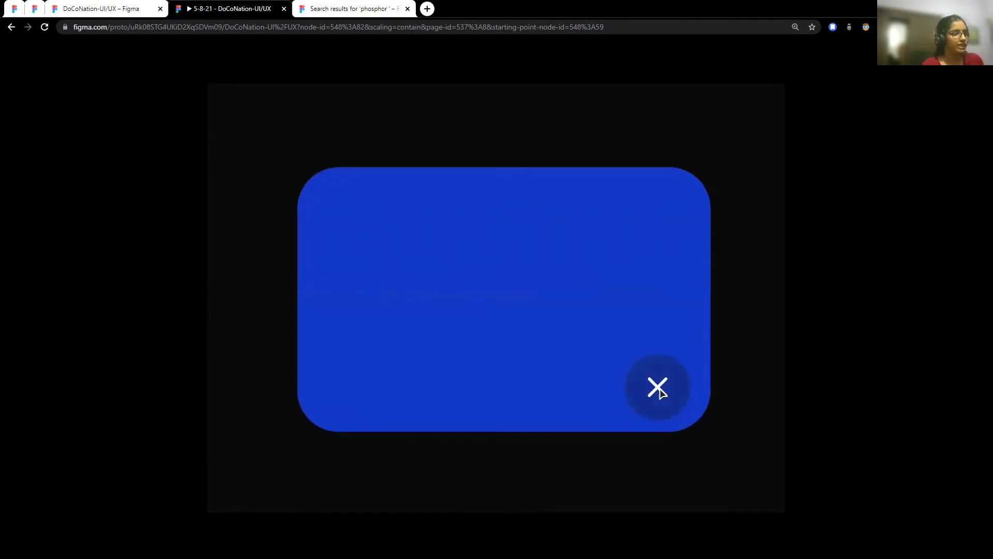
left_click(684, 396)
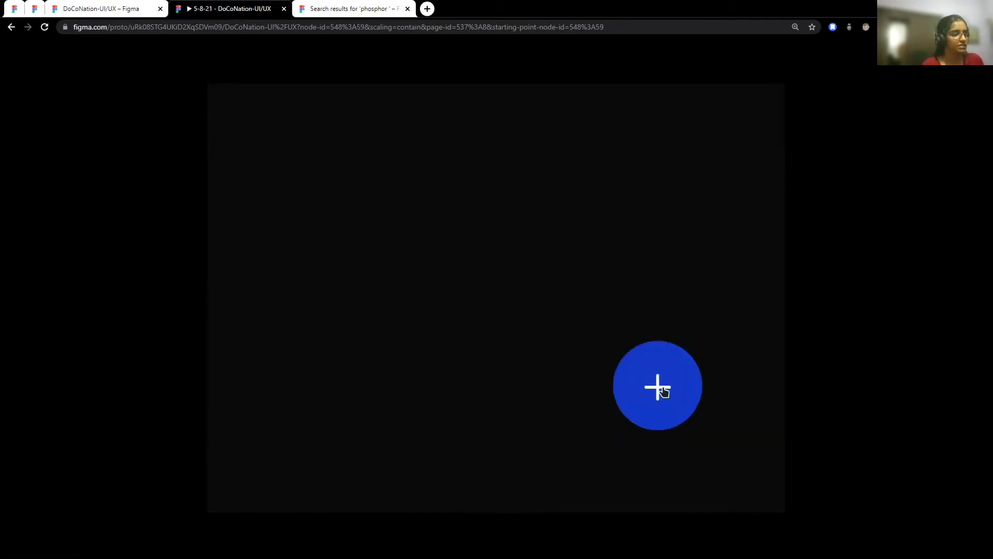
left_click(664, 392)
left_click(664, 392)
Step: Return to the editor, clear the selection and zoom in on frame 2's card
left_click(109, 13)
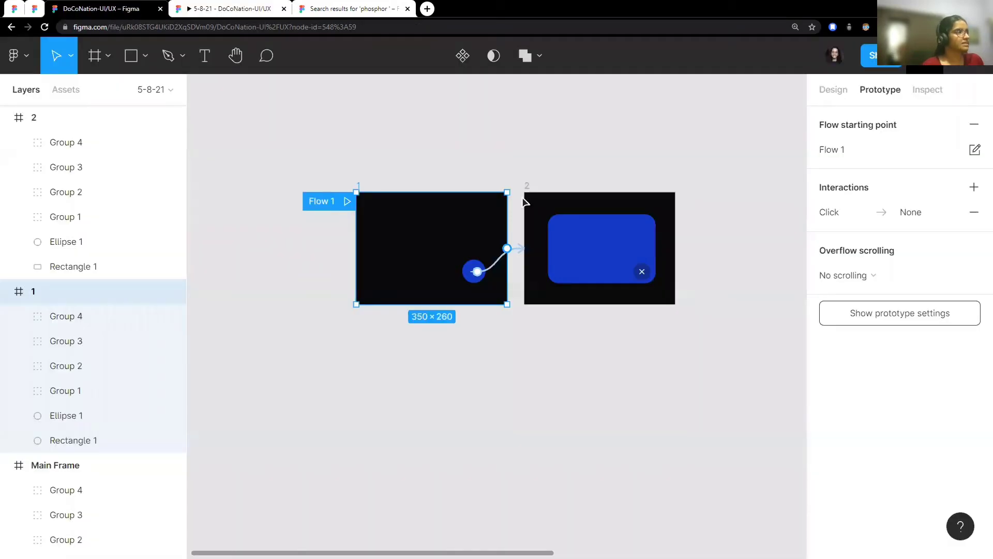
left_click(570, 179)
scroll(543, 211, "down", 3)
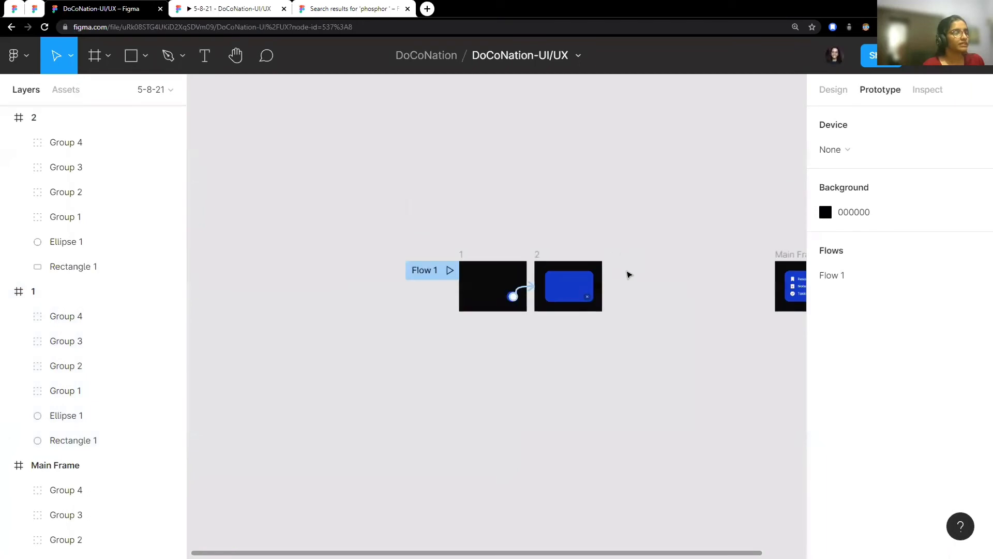
scroll(628, 264, "up", 3)
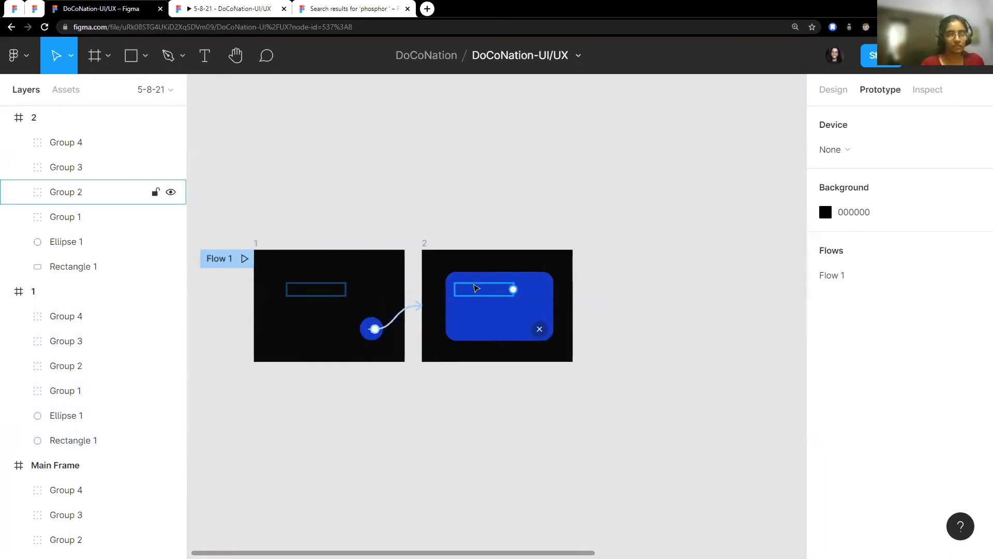
scroll(476, 288, "up", 3)
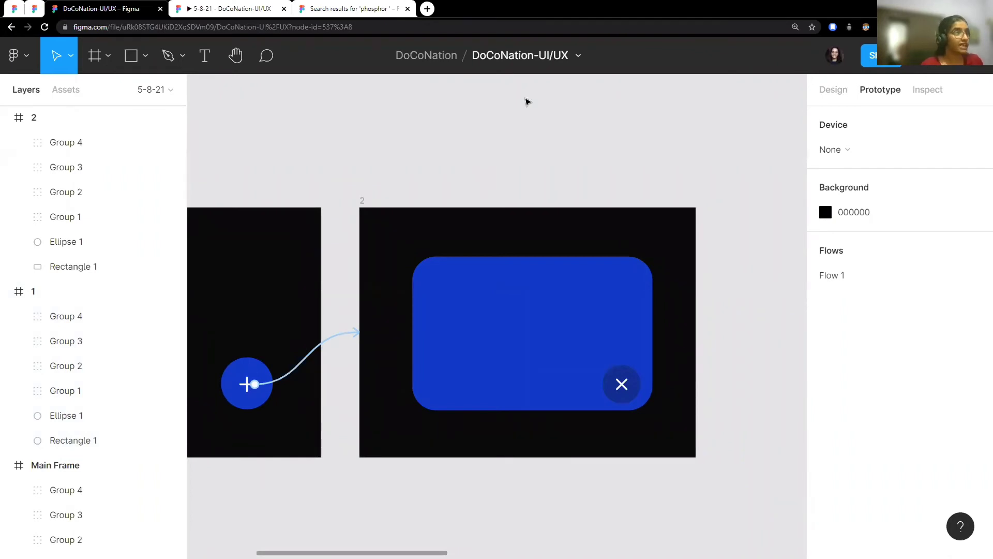
scroll(566, 215, "up", 3)
scroll(553, 181, "down", 3)
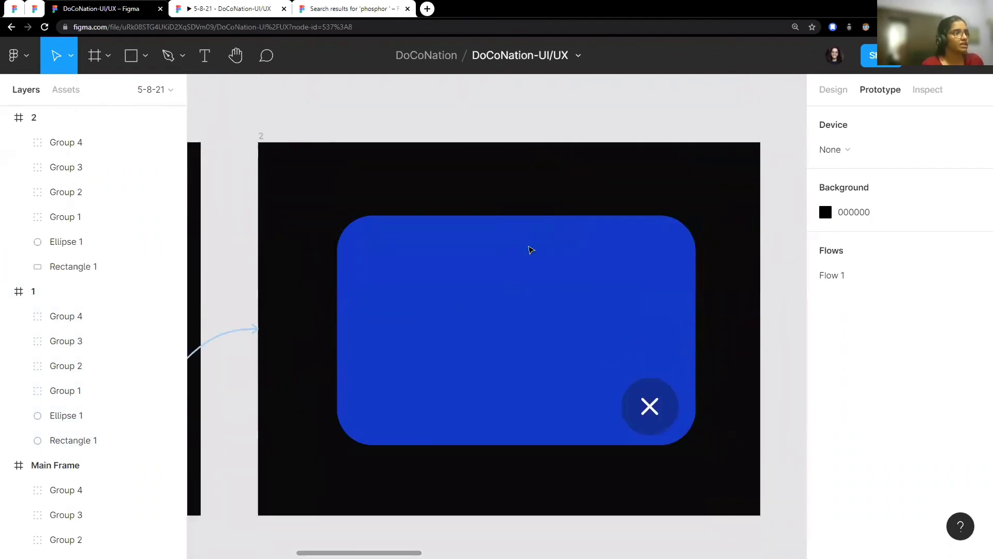
Step: Select the three menu-row boxes, Groups 2, 3 and 4, together
left_click(448, 213)
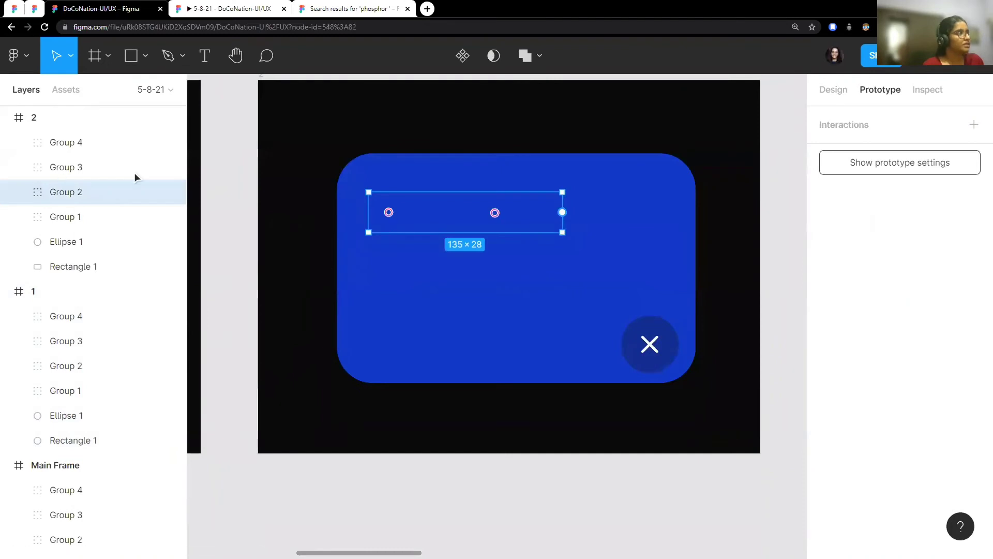
left_click(104, 144)
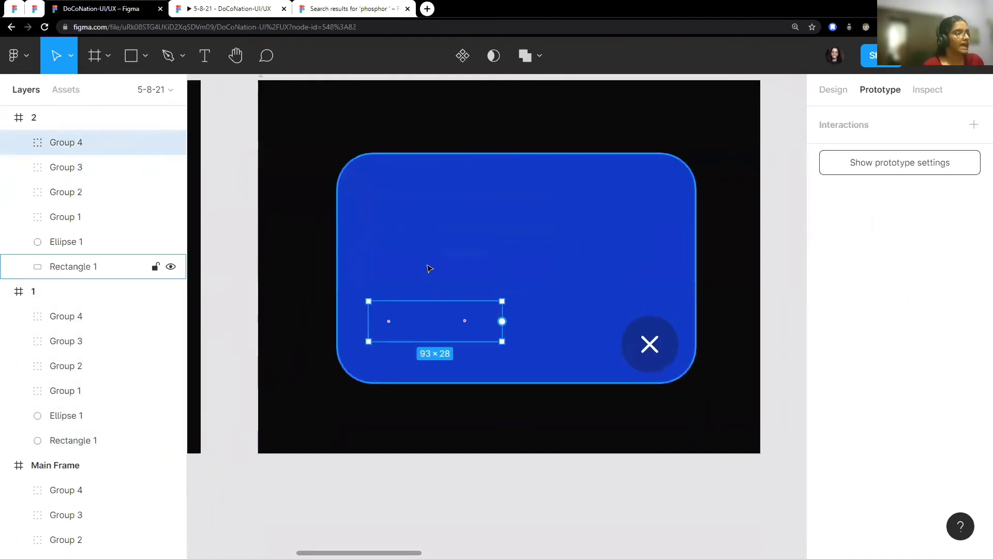
left_click(88, 191, "shift")
left_click(92, 216, "shift")
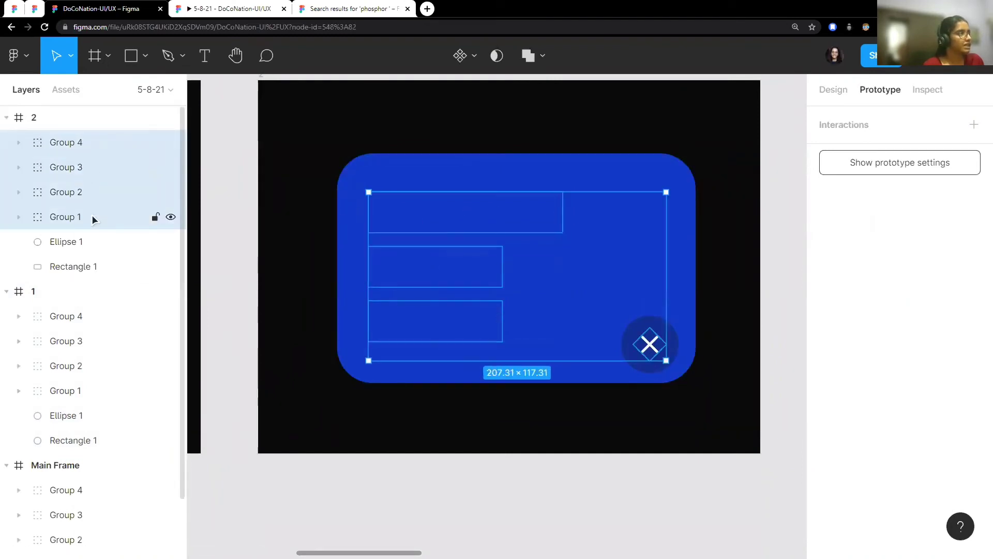
left_click(453, 217)
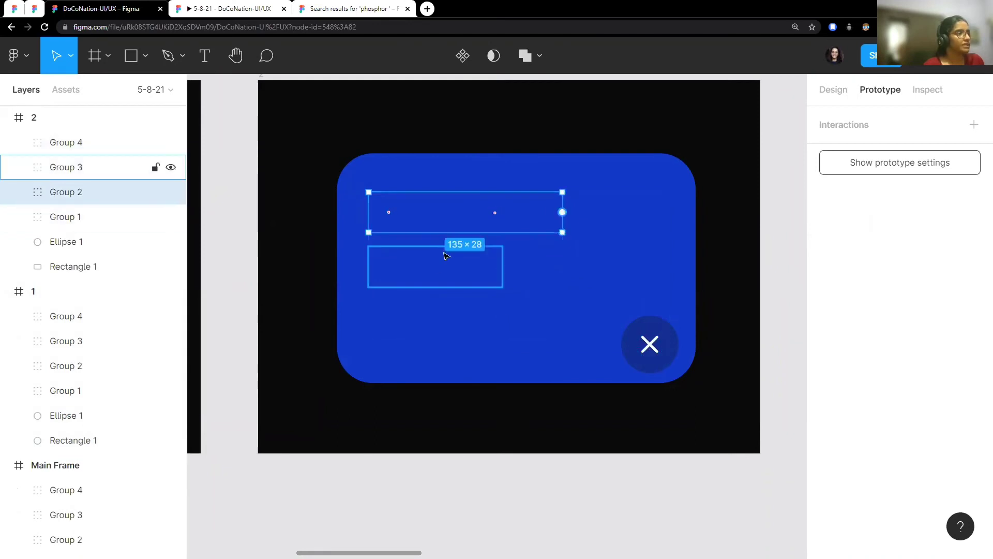
left_click(435, 265, "shift")
left_click(446, 306, "shift")
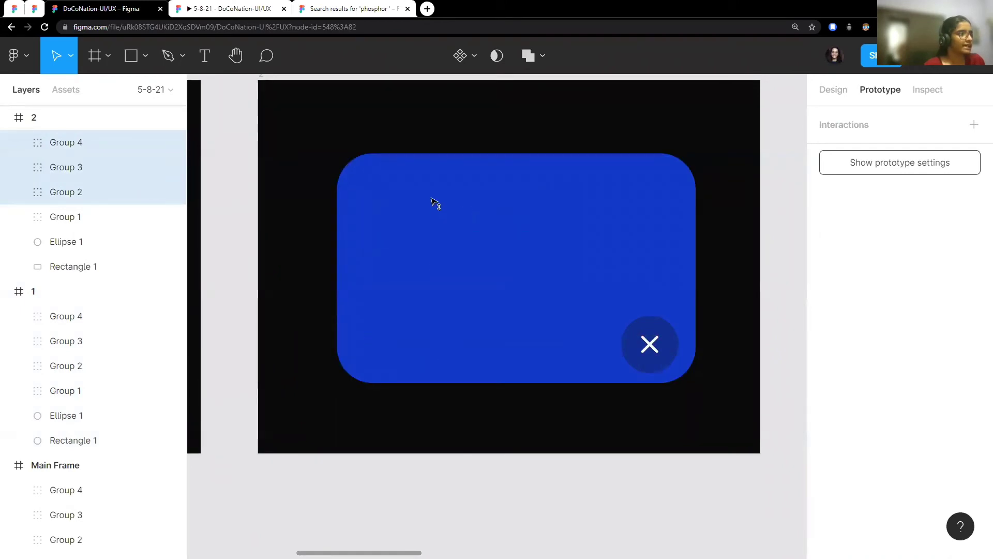
Step: Show rulers, view Groups 2–4's design properties, nudge the rows up, and zoom out
key("shift+r")
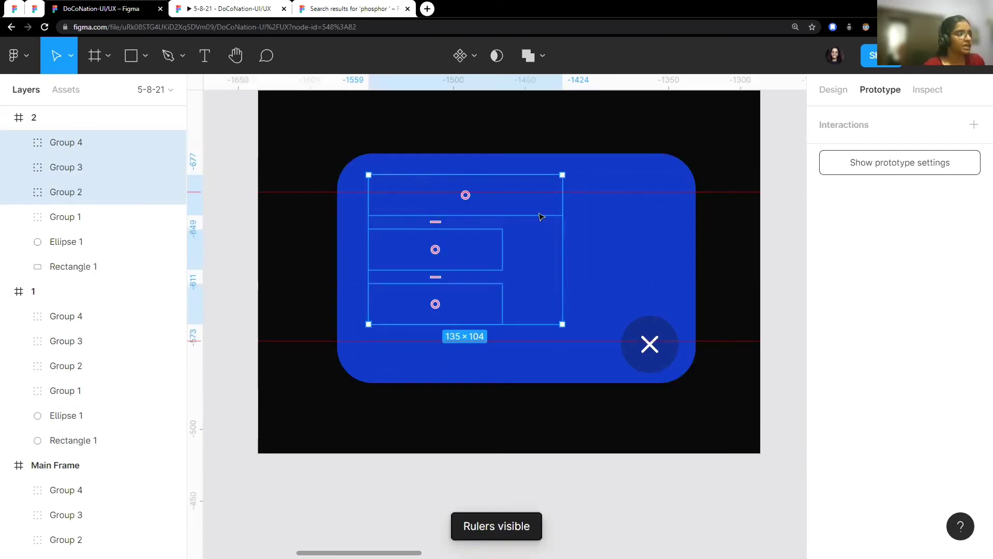
left_click(835, 96)
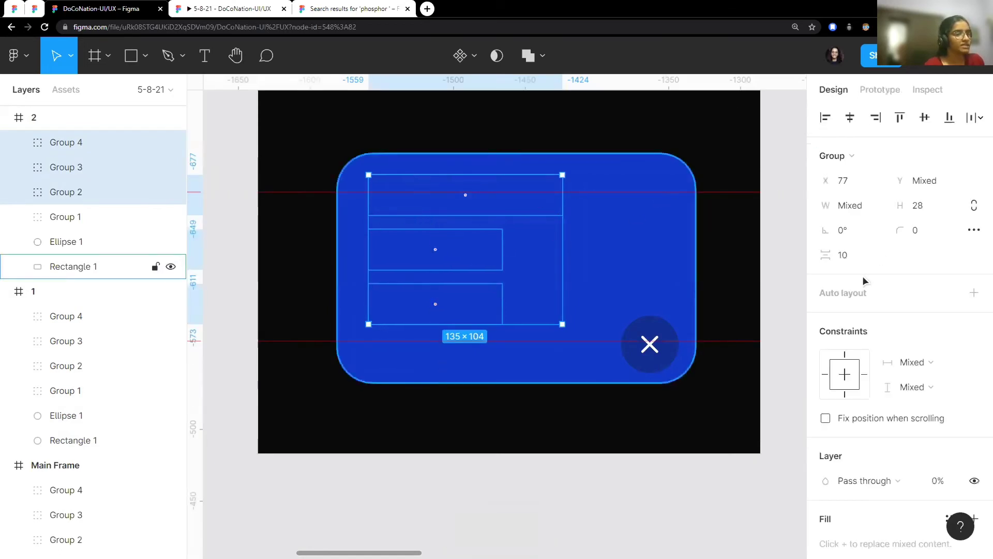
scroll(923, 259, "down", 5)
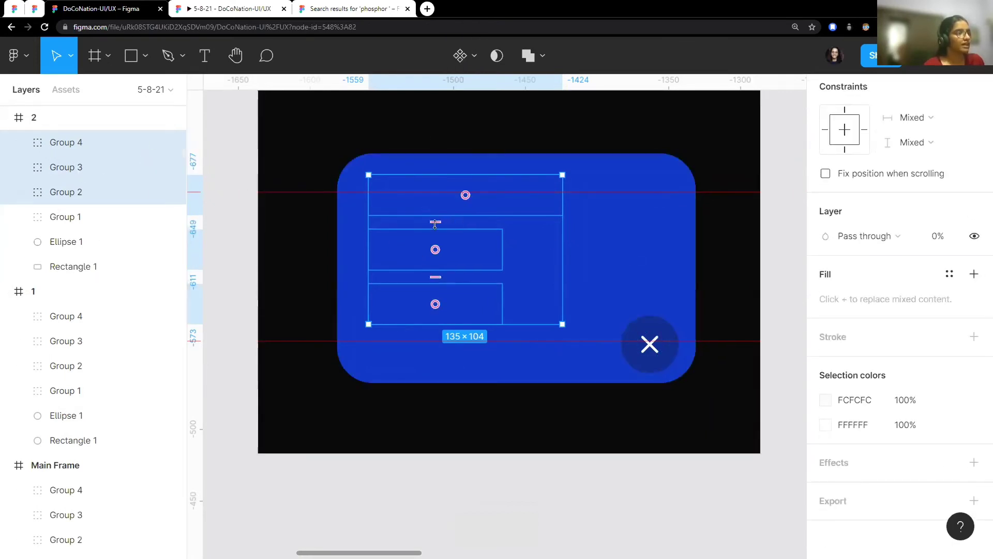
key("ctrl+z")
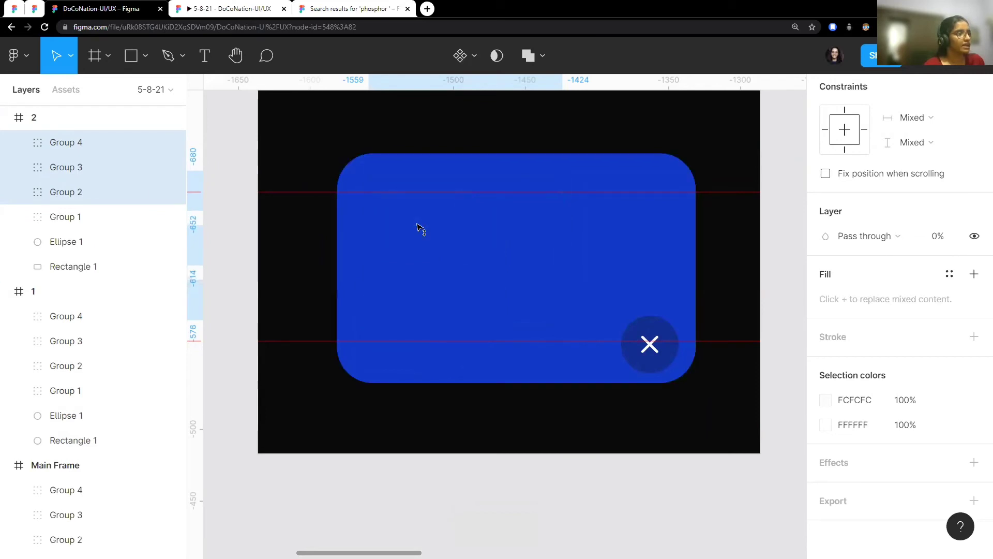
scroll(492, 187, "down", 3)
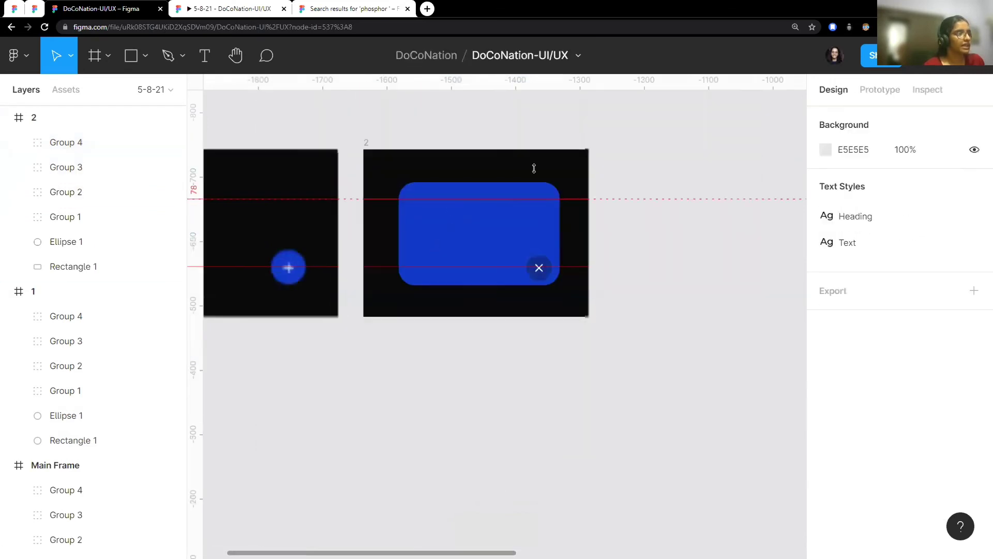
scroll(548, 129, "down", 3)
scroll(528, 206, "right", 3)
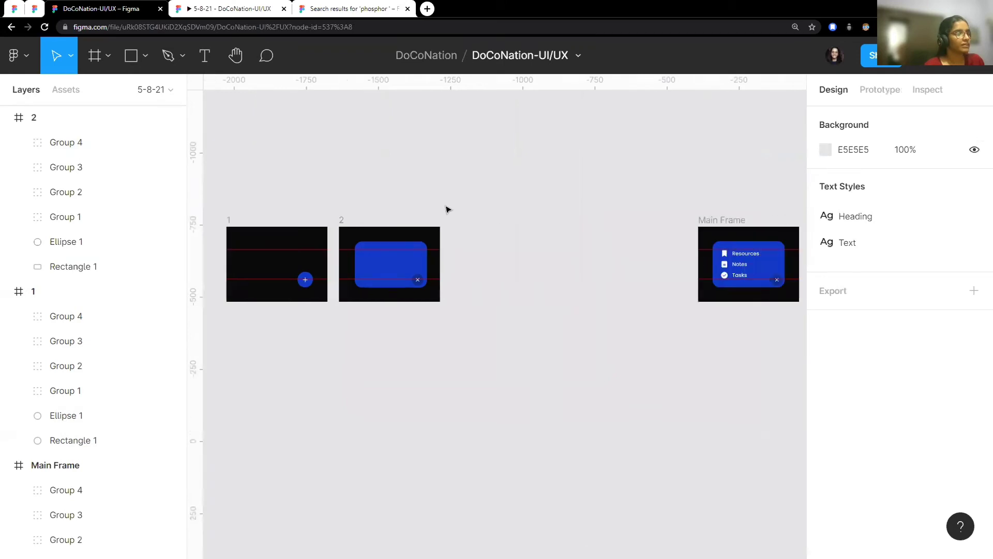
Step: Duplicate frame 2 with Ctrl+D to create a new frame 3
left_click(342, 219)
key("ctrl+d")
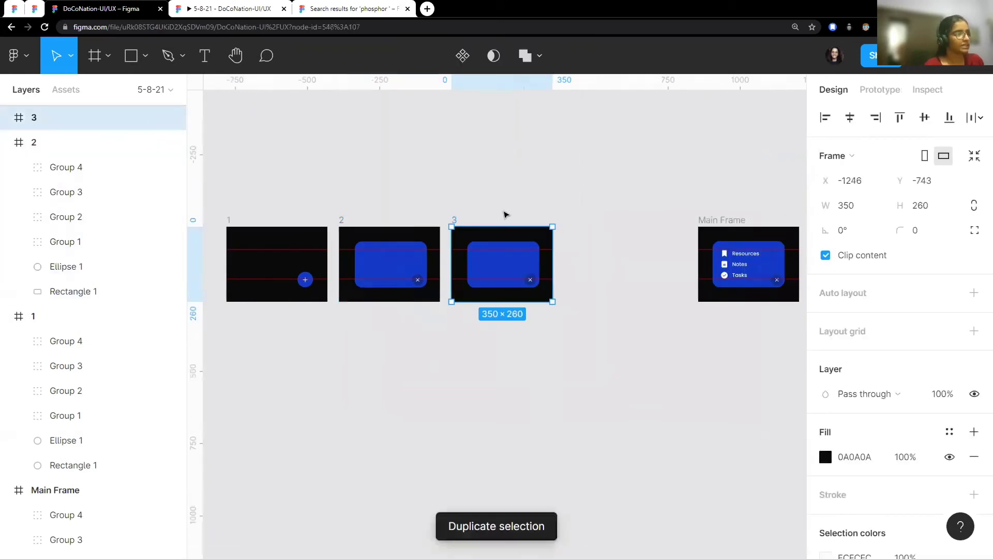
left_click(410, 182)
scroll(434, 259, "up", 3)
scroll(517, 266, "left", 3)
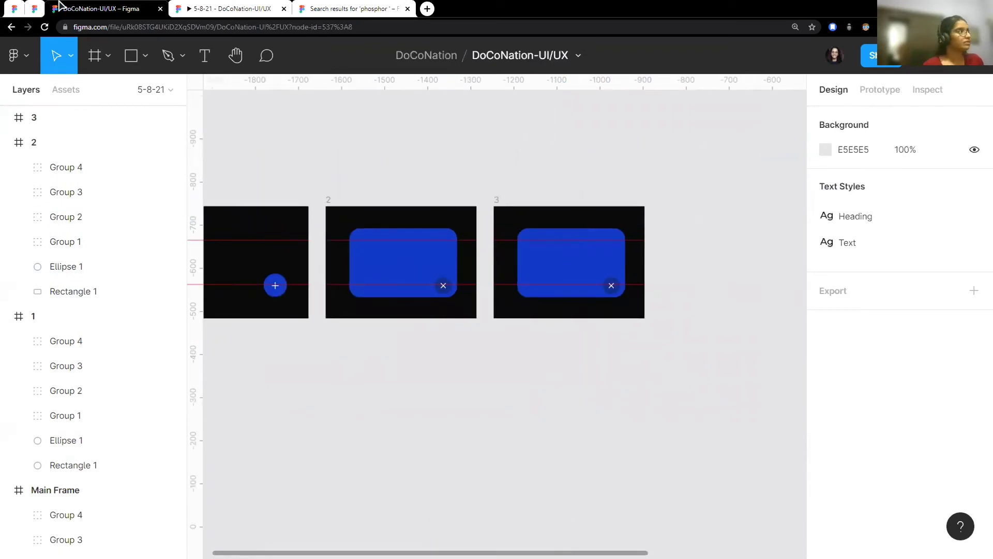
Step: Preview the prototype, playing the + button's expansion, then return to the design file
left_click(38, 11)
left_click(656, 391)
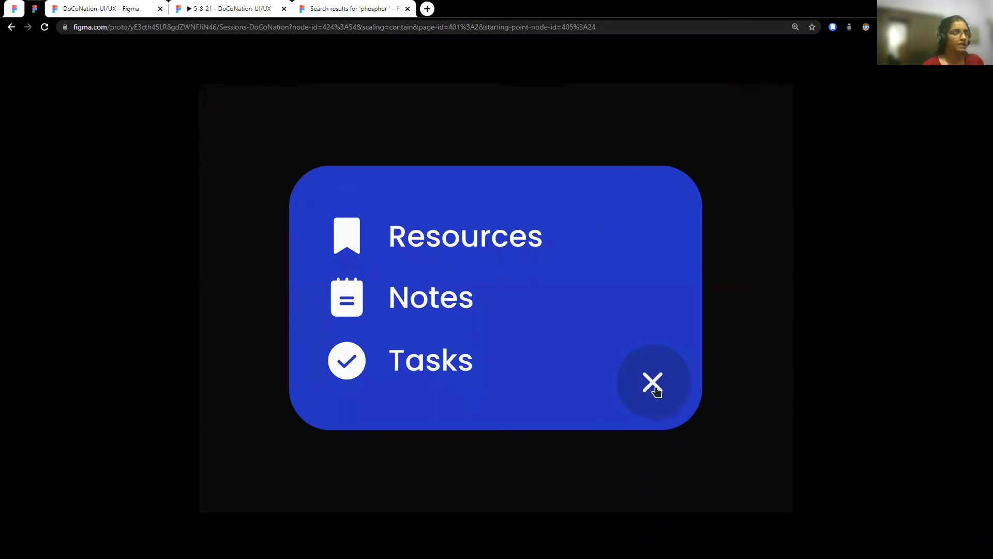
left_click(112, 9)
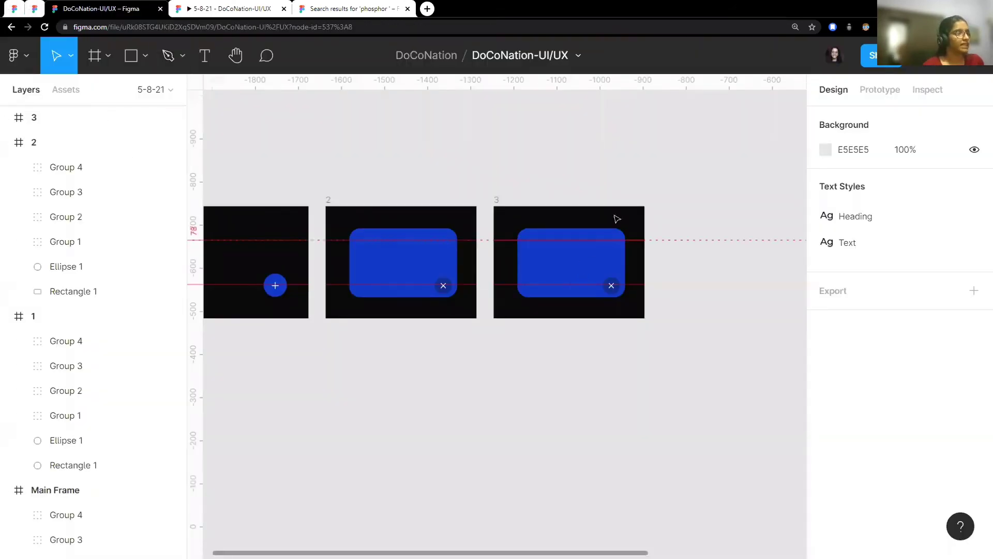
scroll(655, 269, "up", 2, "ctrl")
scroll(568, 250, "up", 3, "ctrl")
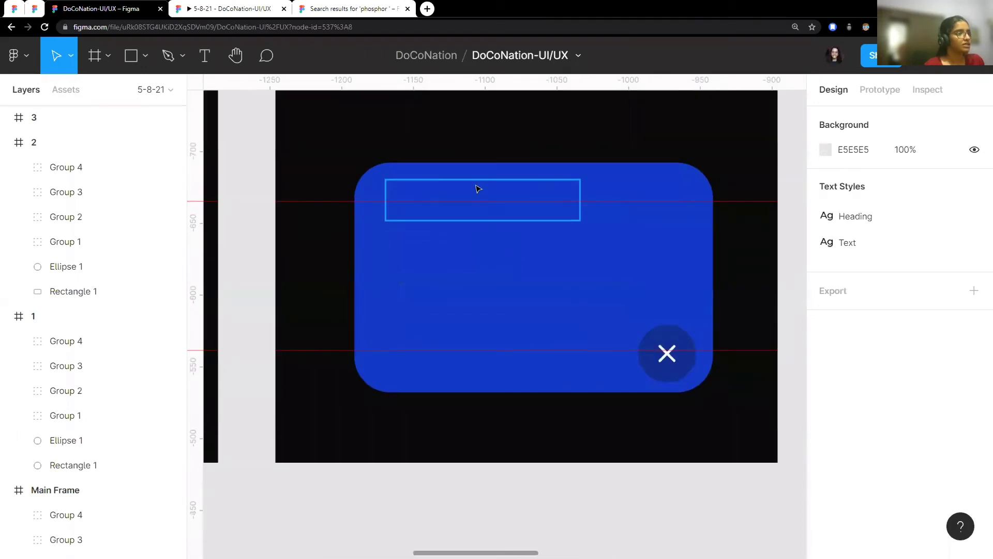
Step: In frame 3, move the Resources row down to Y 78 and set its opacity to 100%
left_click(491, 193)
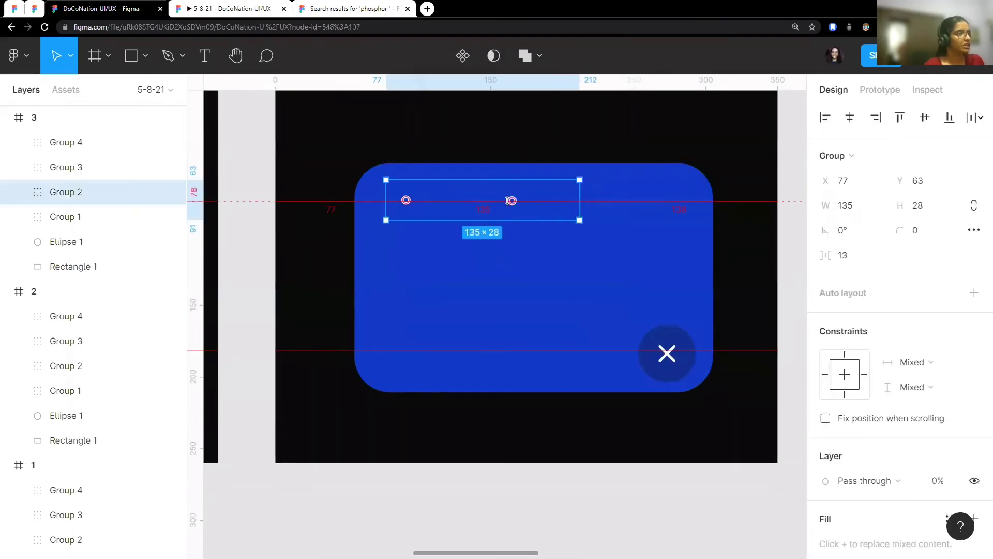
mouse_move(93, 440)
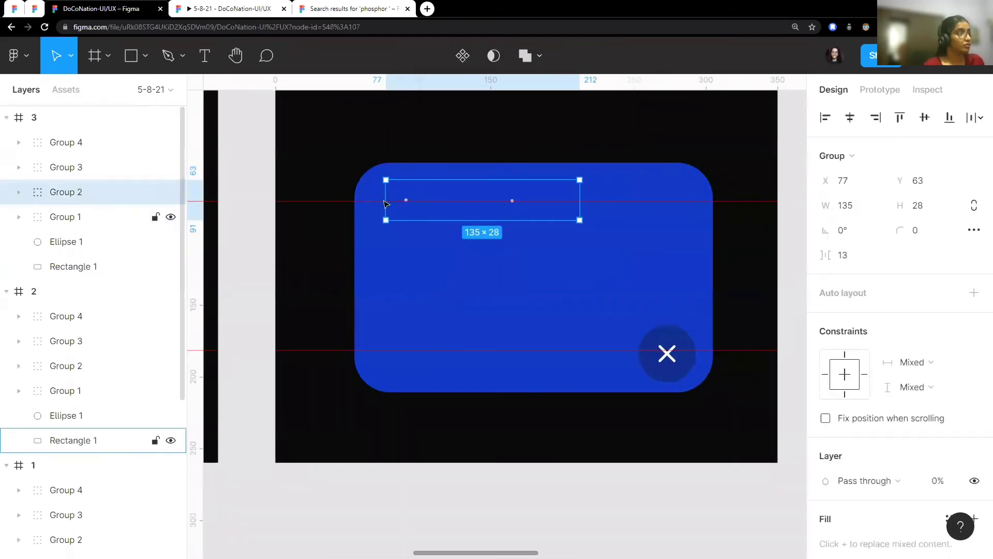
left_click_drag(438, 190, 440, 219)
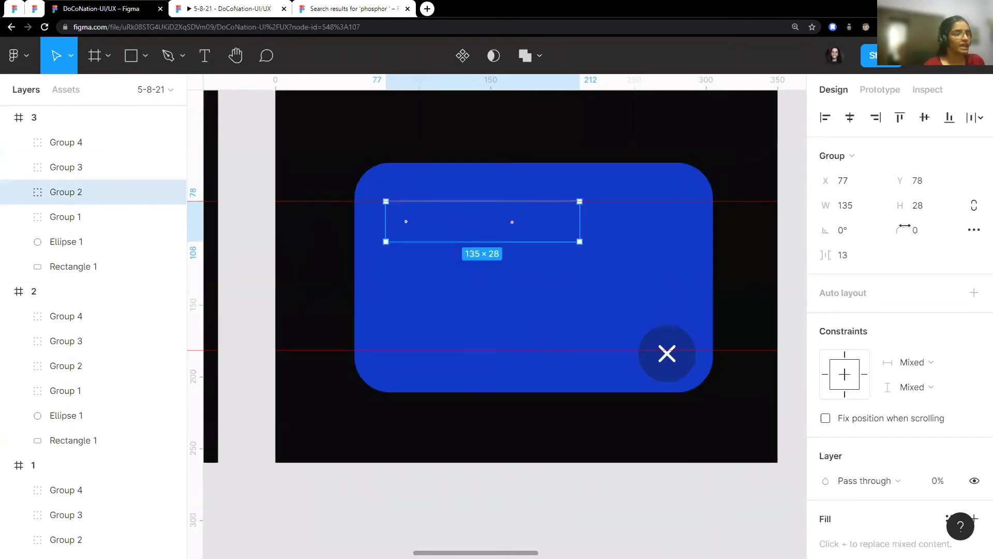
scroll(888, 197, "down", 5)
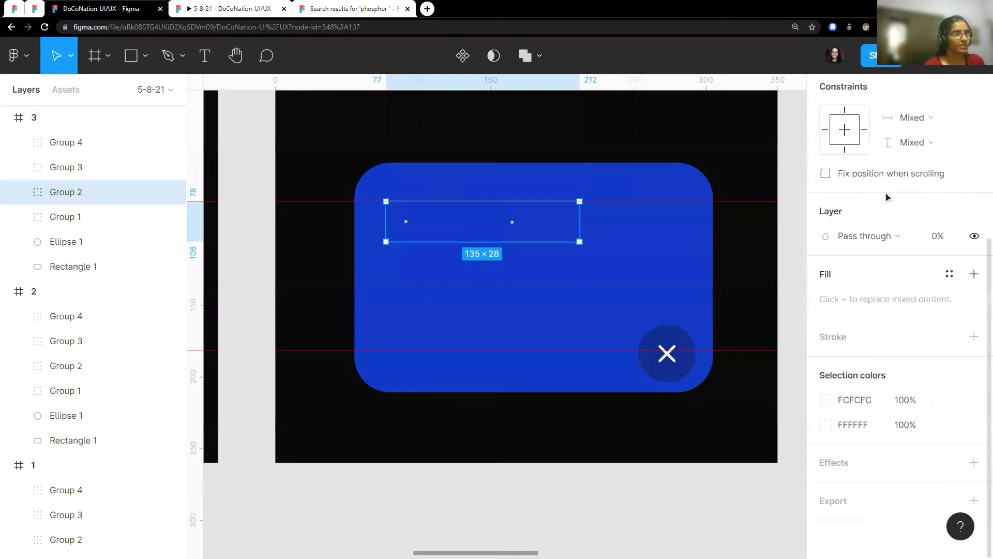
left_click(949, 240)
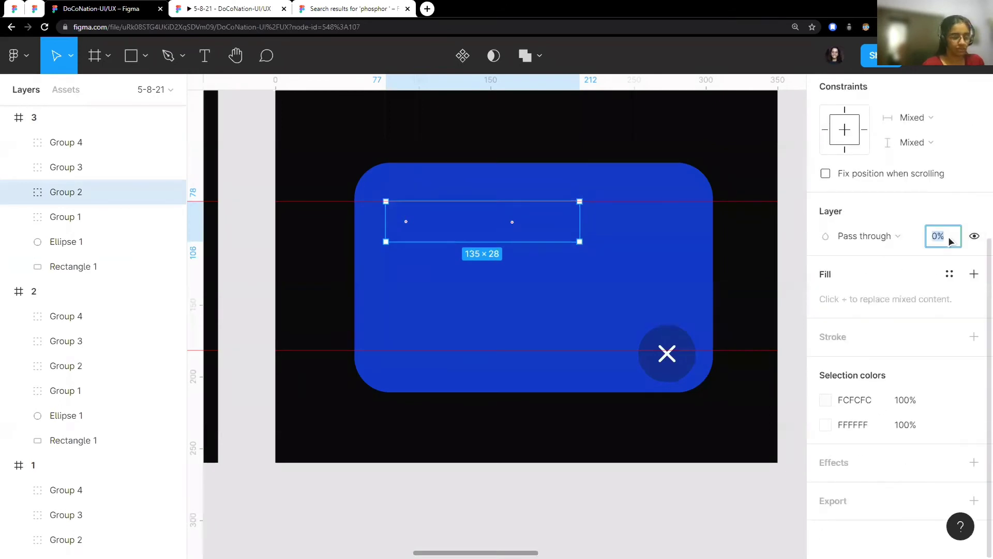
type("100")
key("Return")
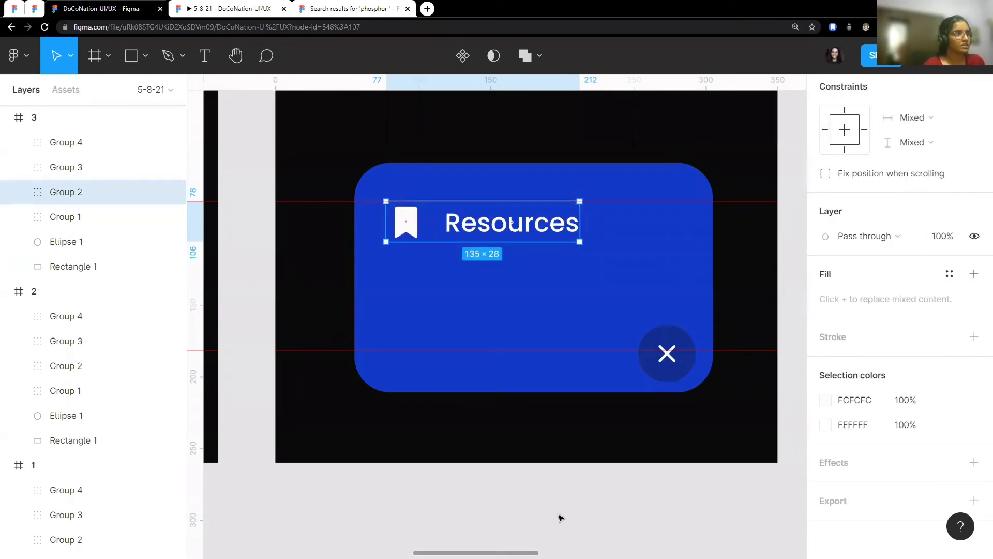
left_click(562, 518)
scroll(563, 253, "down", 3)
scroll(564, 259, "down", 1)
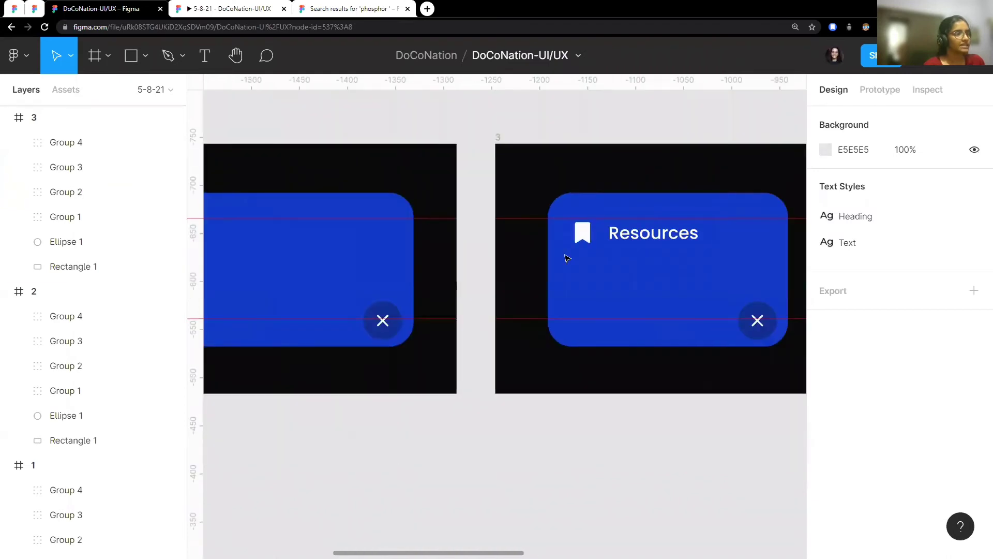
scroll(530, 286, "left", 2)
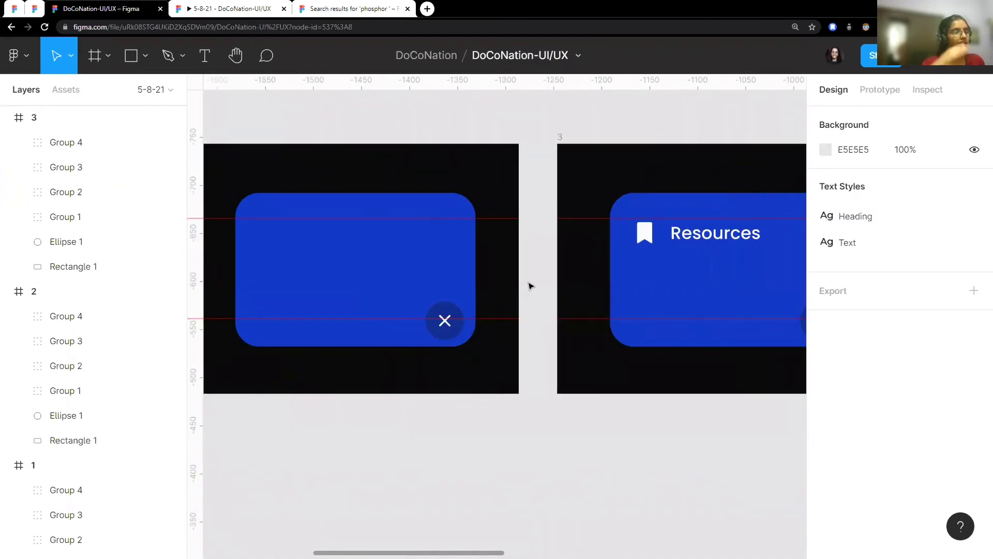
Step: Inspect frame 2's menu rows by selecting and deselecting Resources and the other rows
left_click(331, 215)
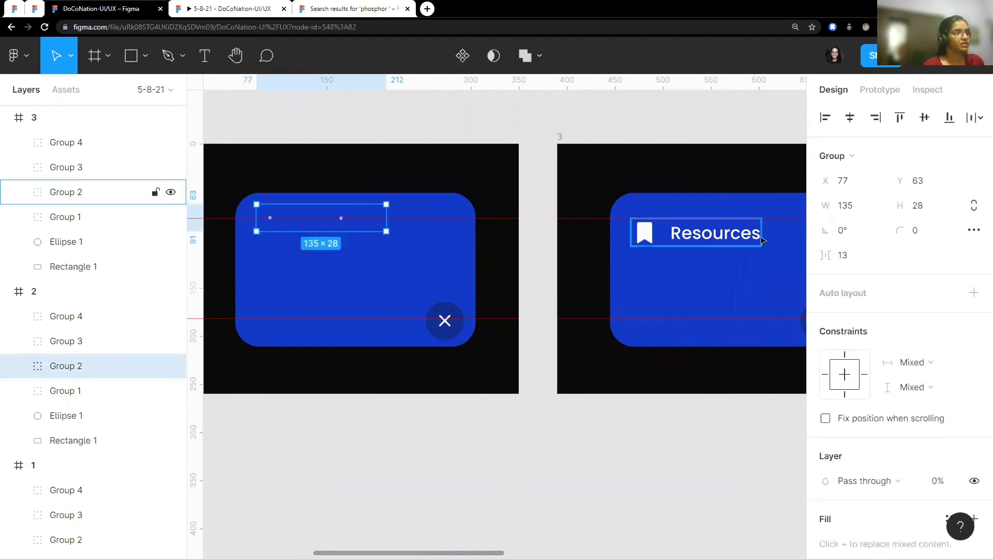
left_click(576, 450)
scroll(608, 422, "left", 3)
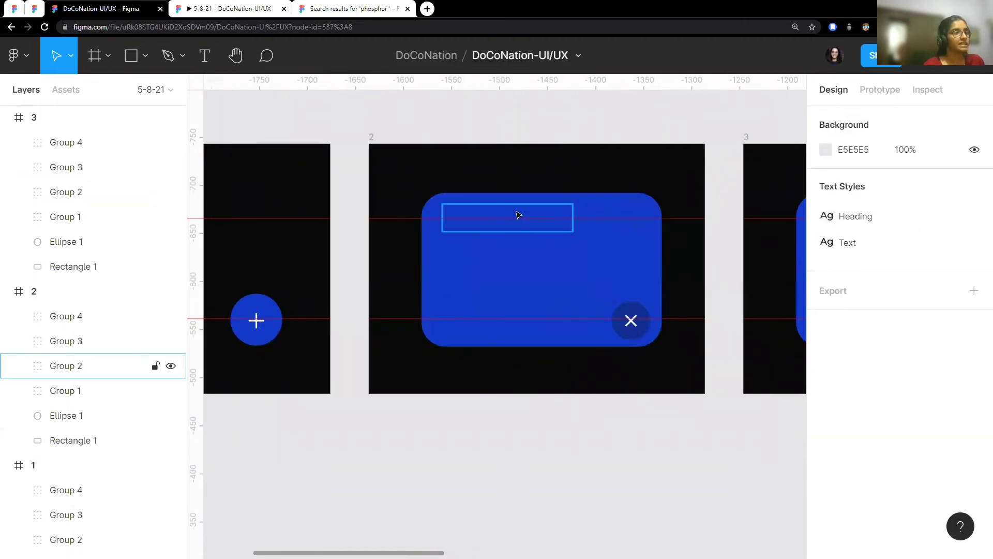
left_click(524, 251)
left_click(516, 297, "shift")
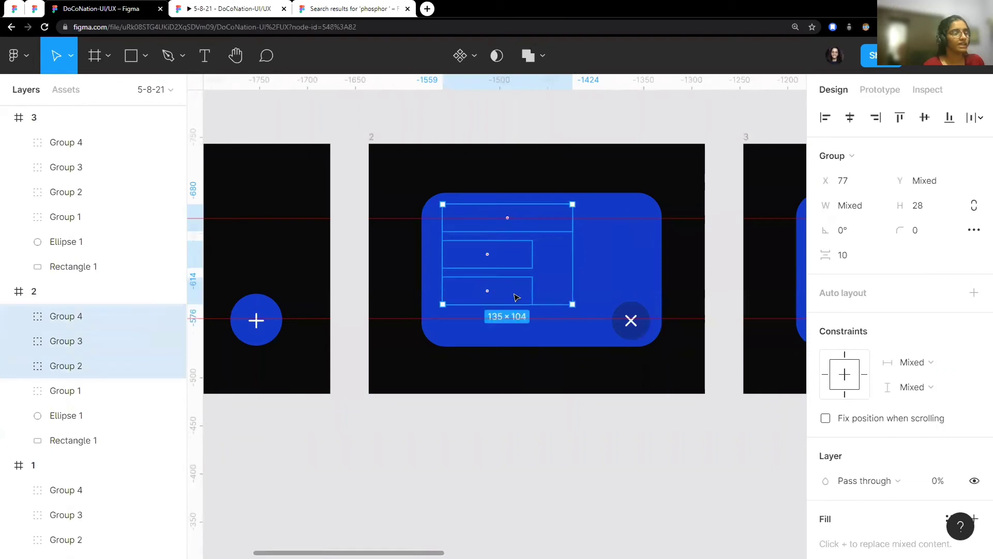
left_click(557, 492)
left_click(502, 280)
left_click(501, 259, "shift")
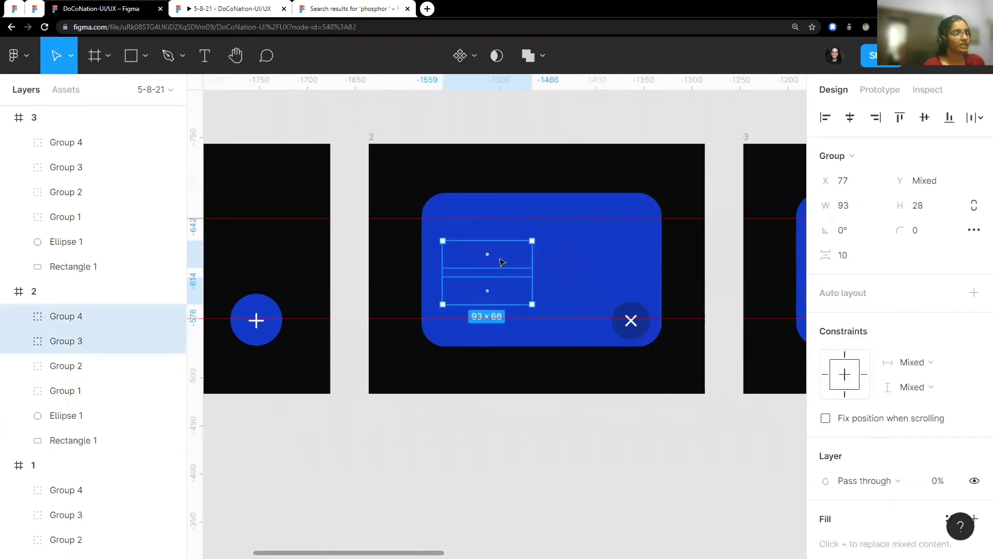
left_click(502, 222, "shift")
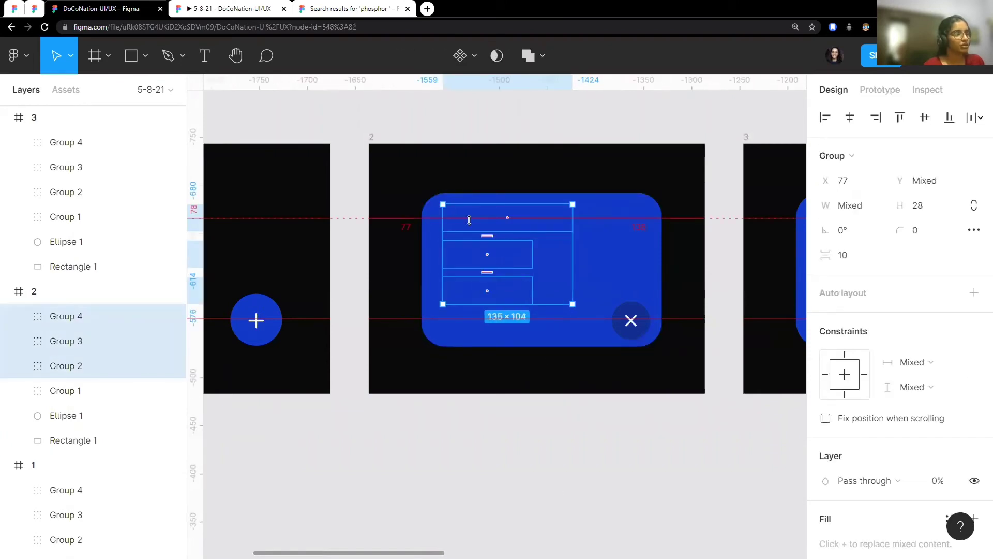
scroll(472, 225, "right", 3)
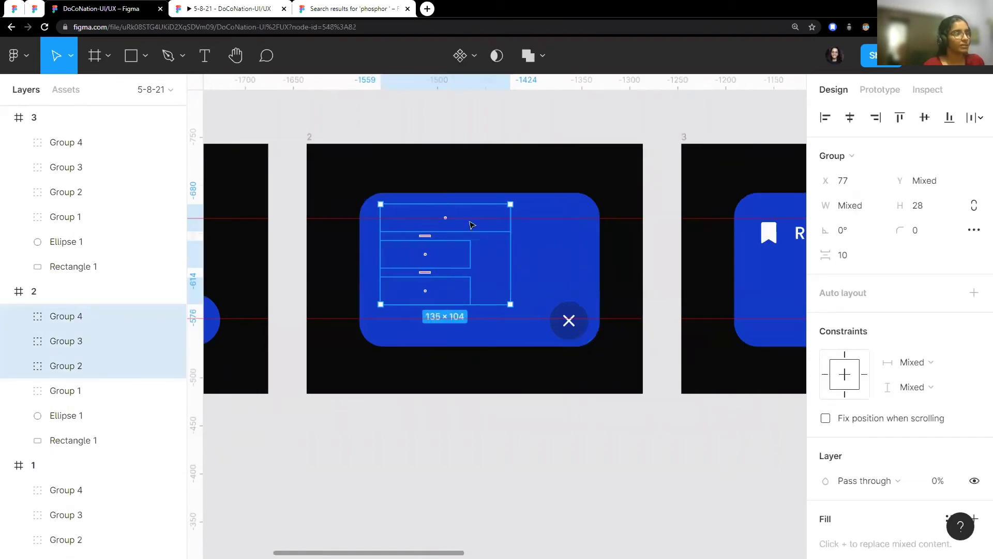
left_click(436, 216)
scroll(661, 232, "right", 5)
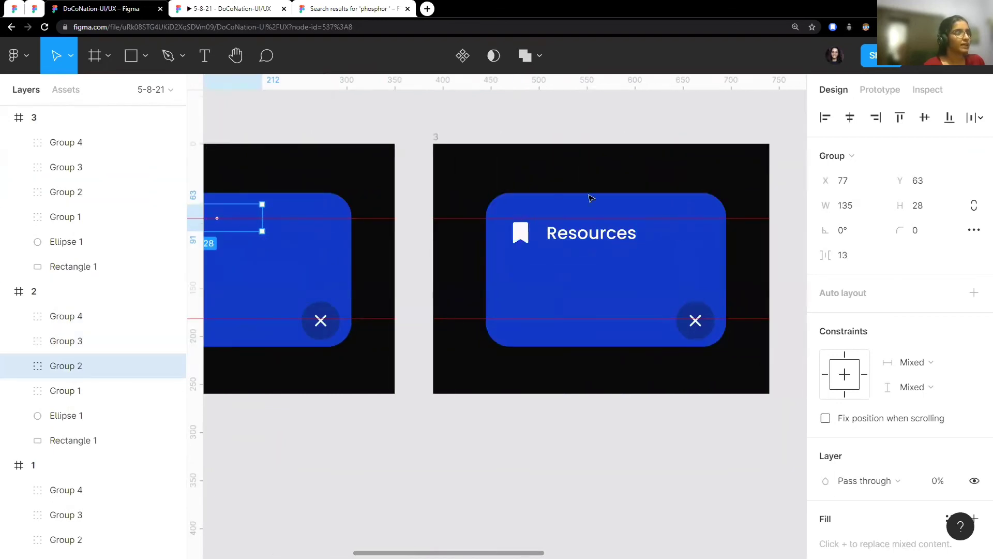
key("Escape")
scroll(592, 204, "down", 3)
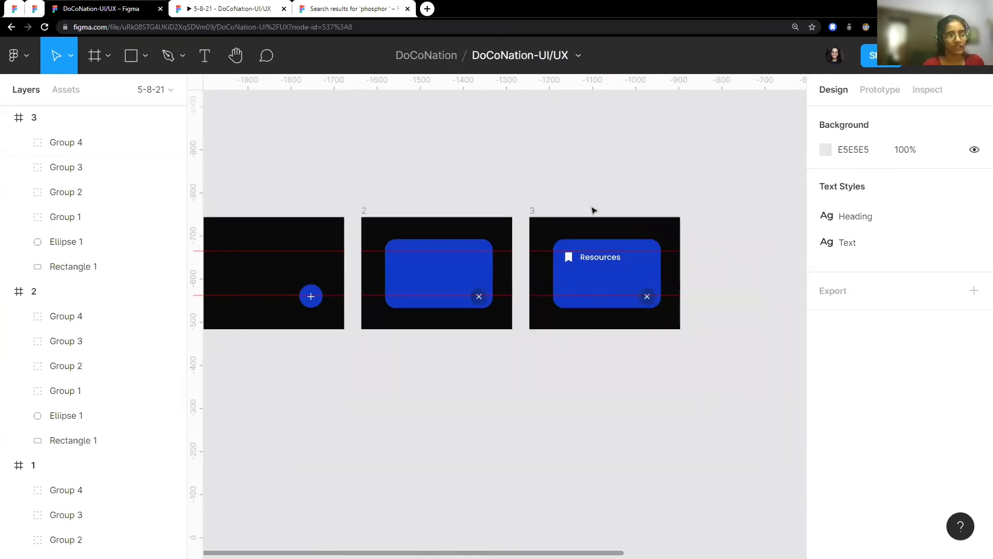
scroll(518, 219, "left", 3)
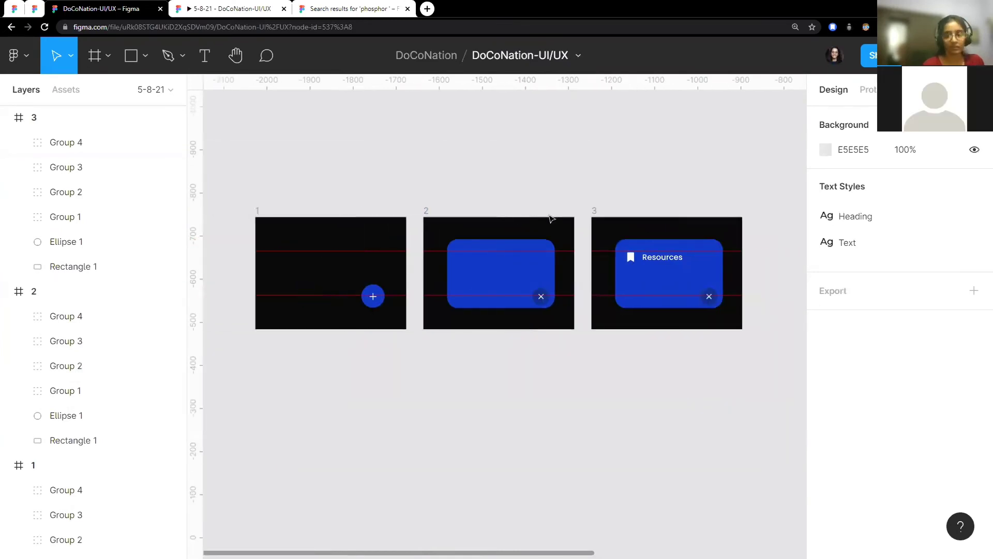
left_click(427, 211)
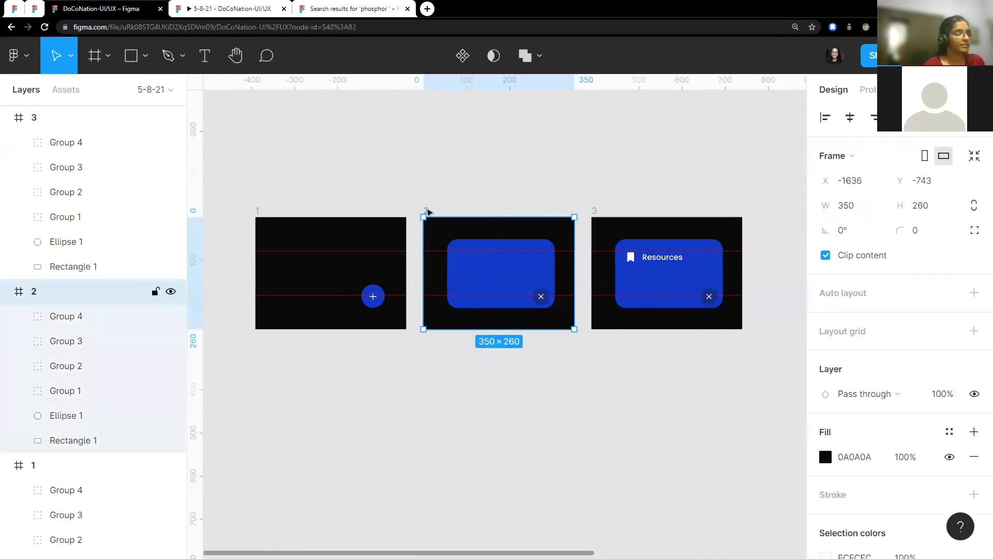
scroll(566, 282, "up", 3)
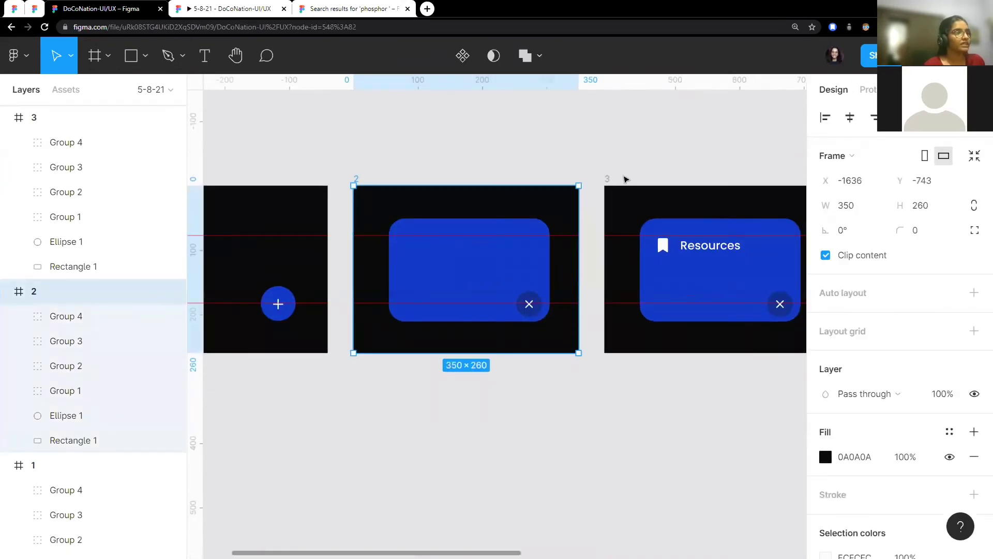
left_click(867, 90)
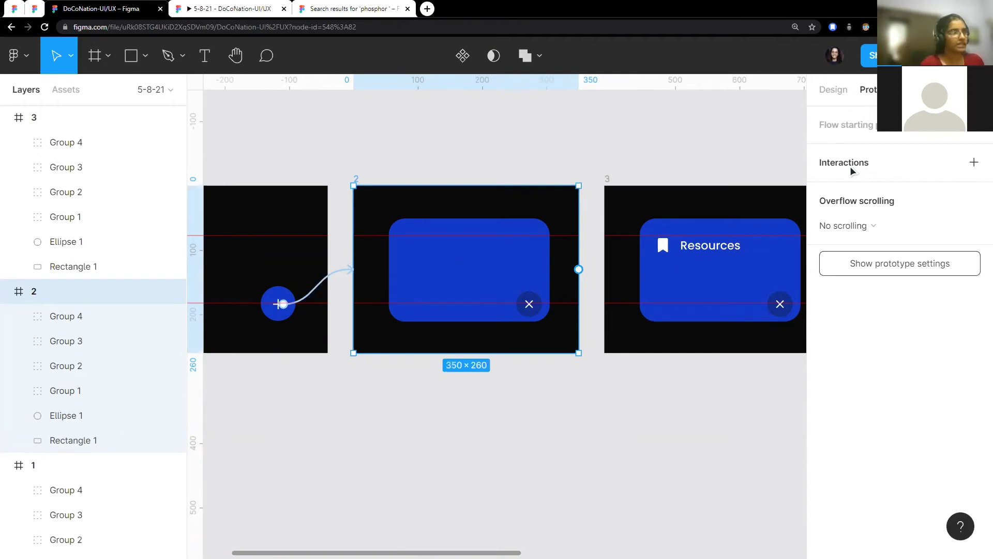
left_click(465, 140)
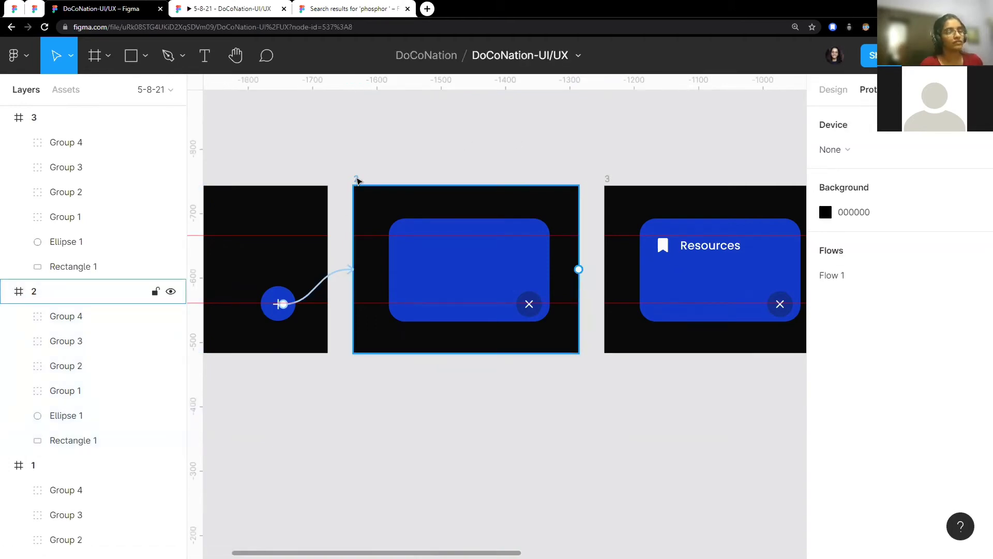
scroll(403, 300, "left", 5)
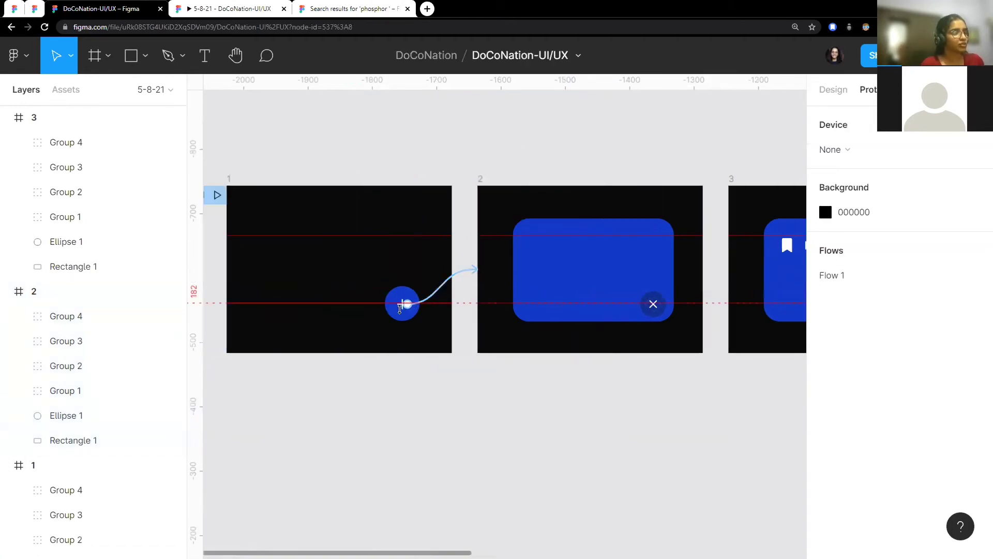
Step: Add an interaction to frame 2 triggered After delay of 50ms
scroll(404, 301, "right", 3)
scroll(410, 244, "right", 3)
left_click(355, 183)
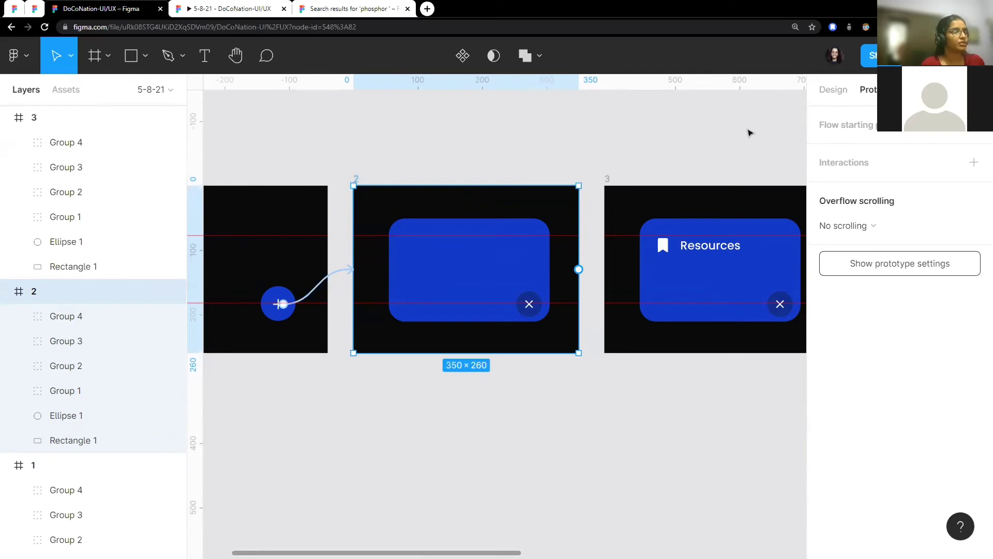
left_click(855, 162)
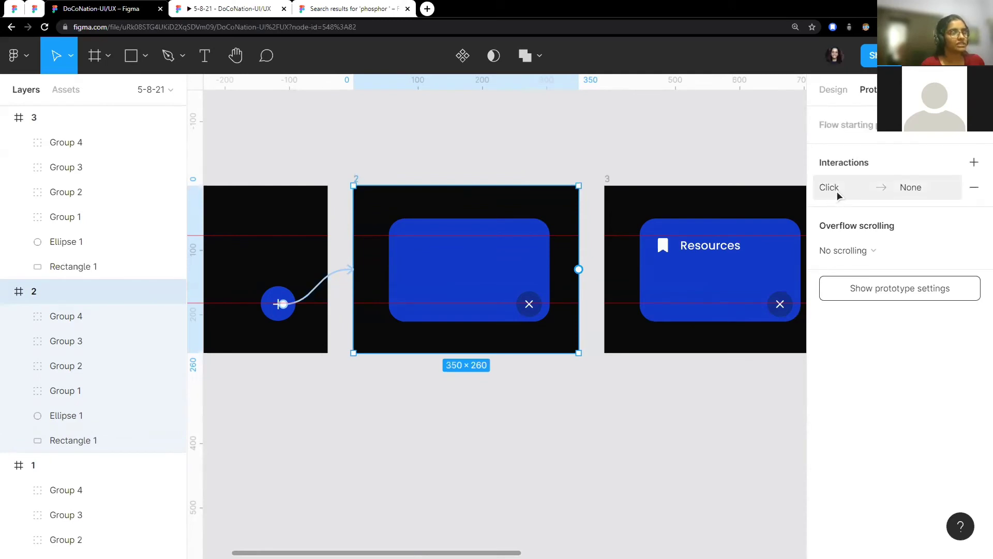
left_click(836, 191)
left_click(673, 226)
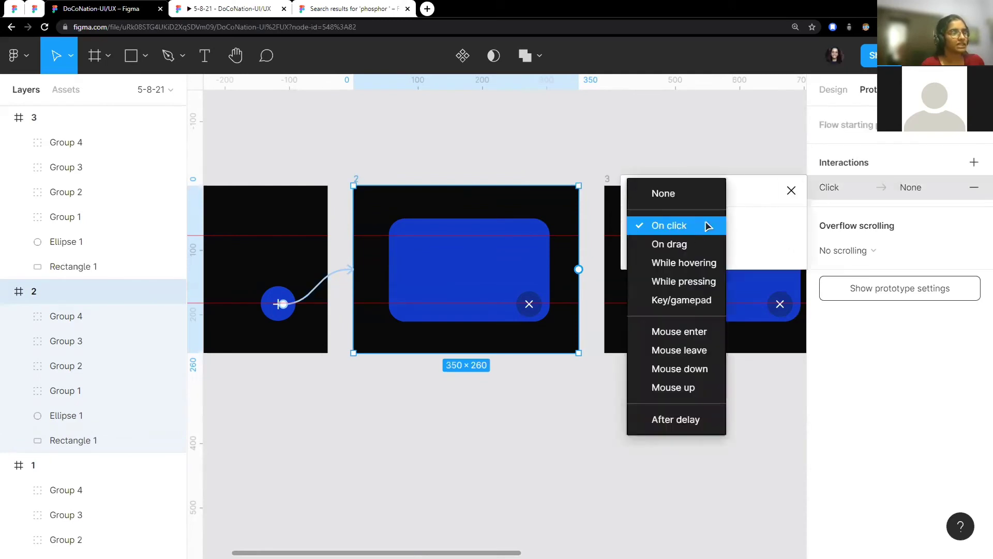
left_click(698, 430)
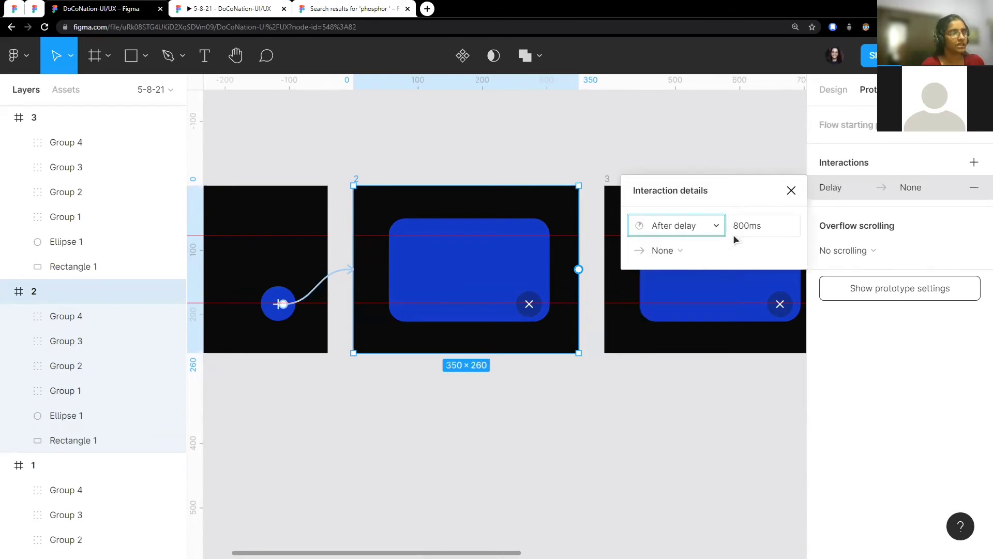
left_click(768, 225)
type("50")
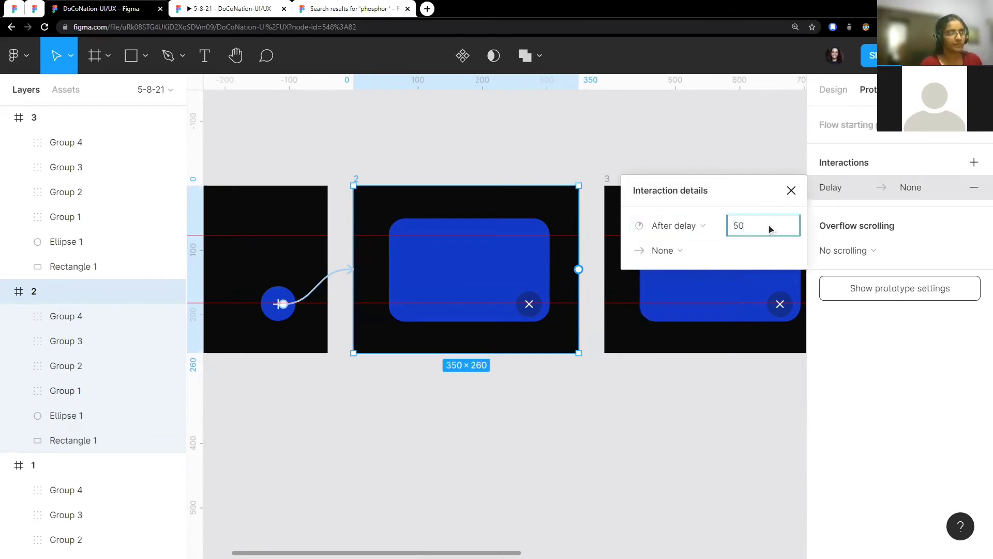
key("Return")
Step: Make the interaction navigate to frame 3 using Smart animate with Ease out
left_click(700, 256)
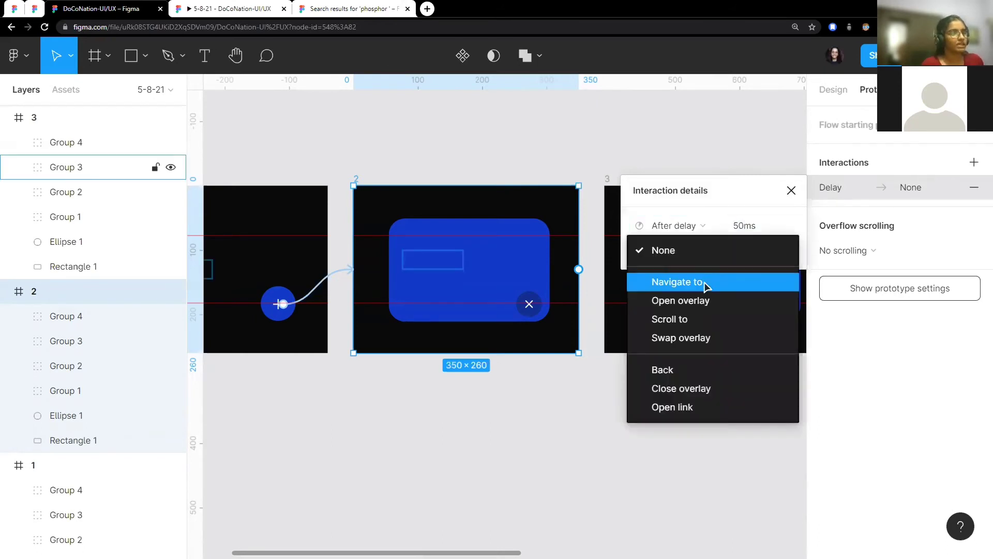
left_click(706, 286)
left_click(796, 256)
left_click(745, 268)
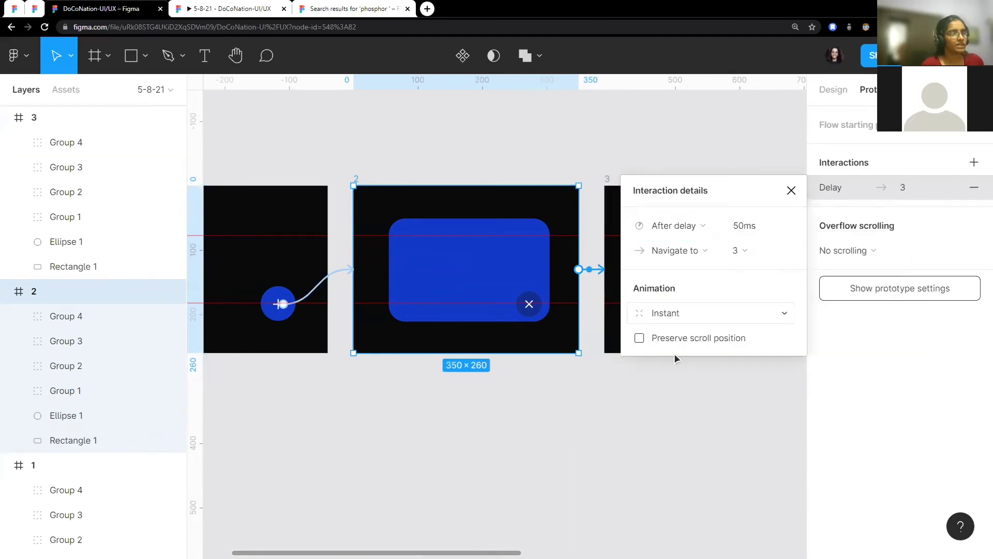
left_click(712, 312)
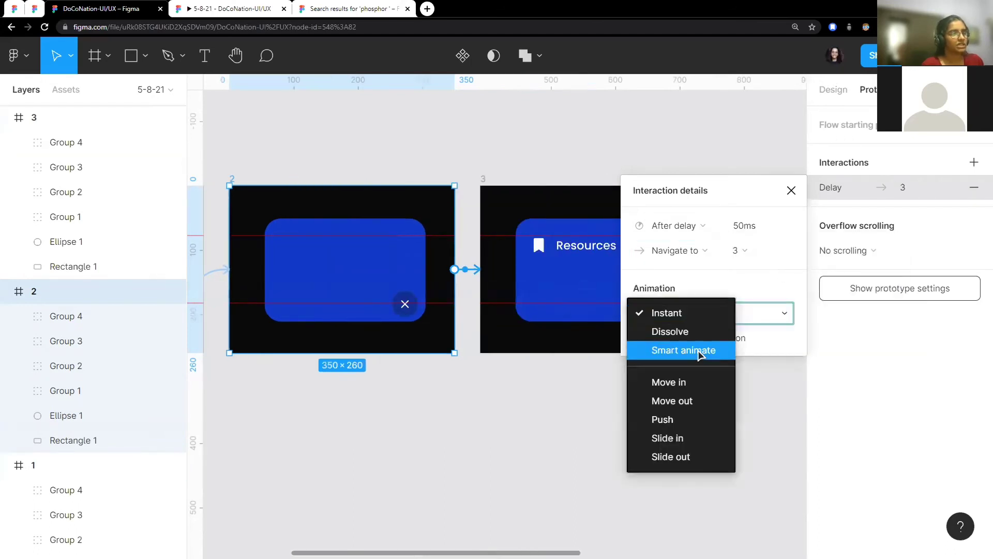
left_click(700, 351)
left_click(696, 337)
left_click(739, 338)
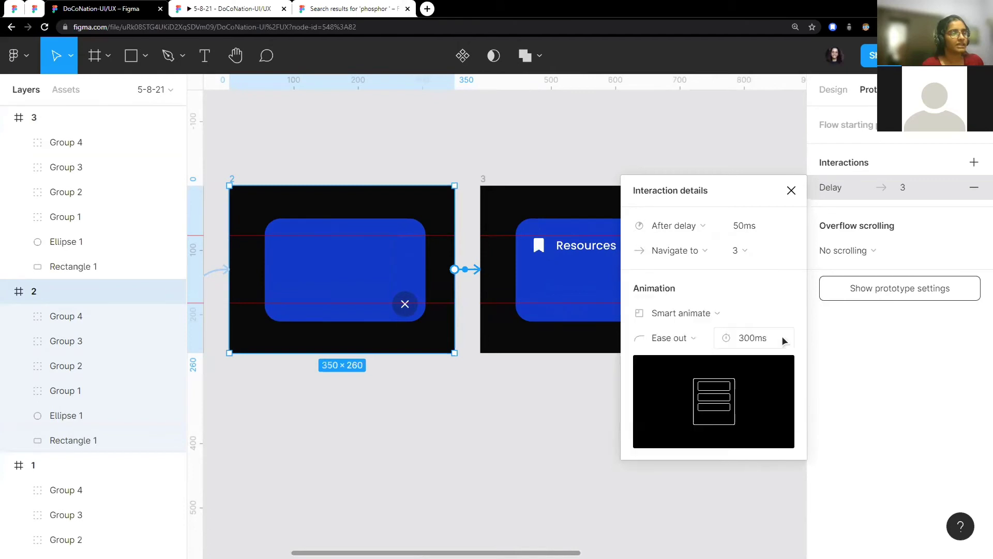
left_click(676, 157)
scroll(676, 156, "down", 5)
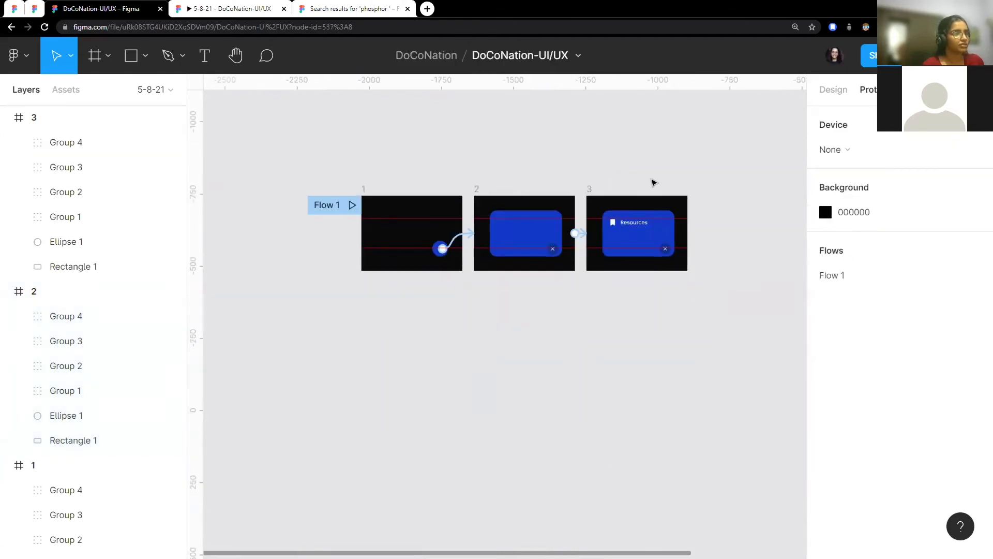
left_click(244, 10)
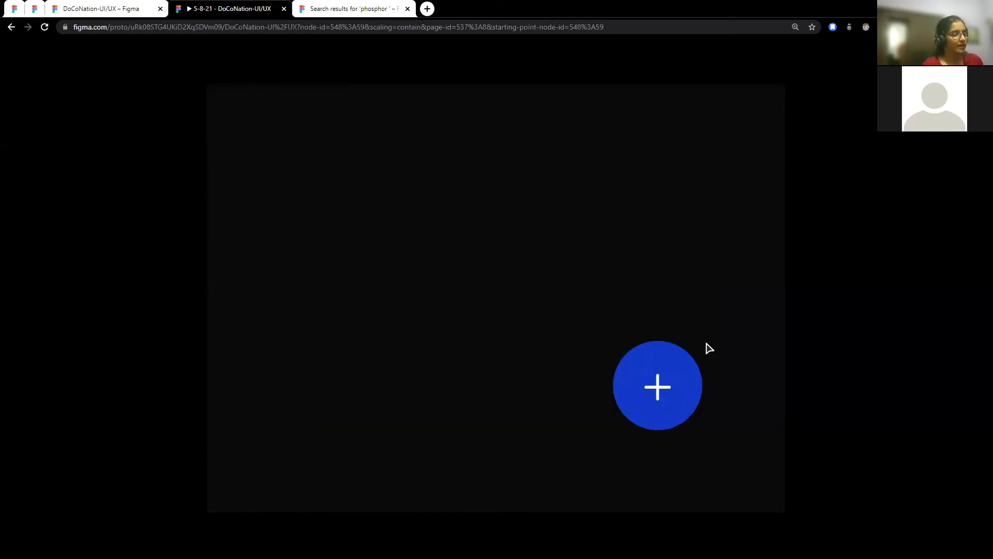
left_click(664, 383)
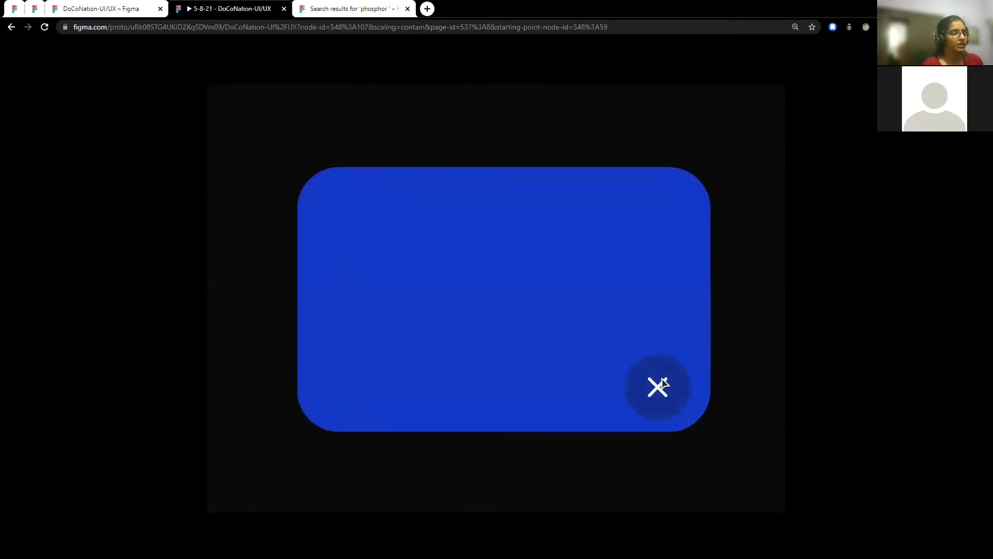
left_click(664, 383)
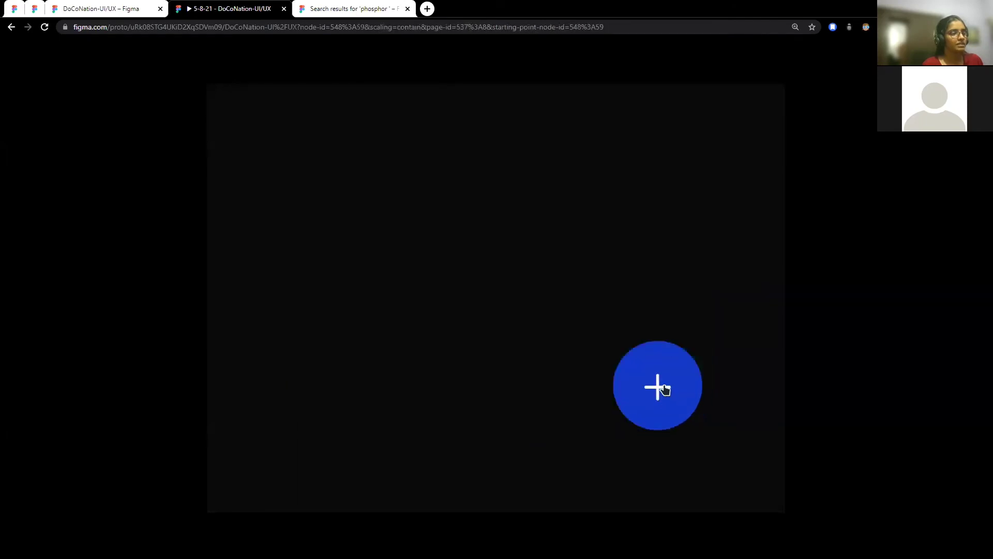
left_click(661, 387)
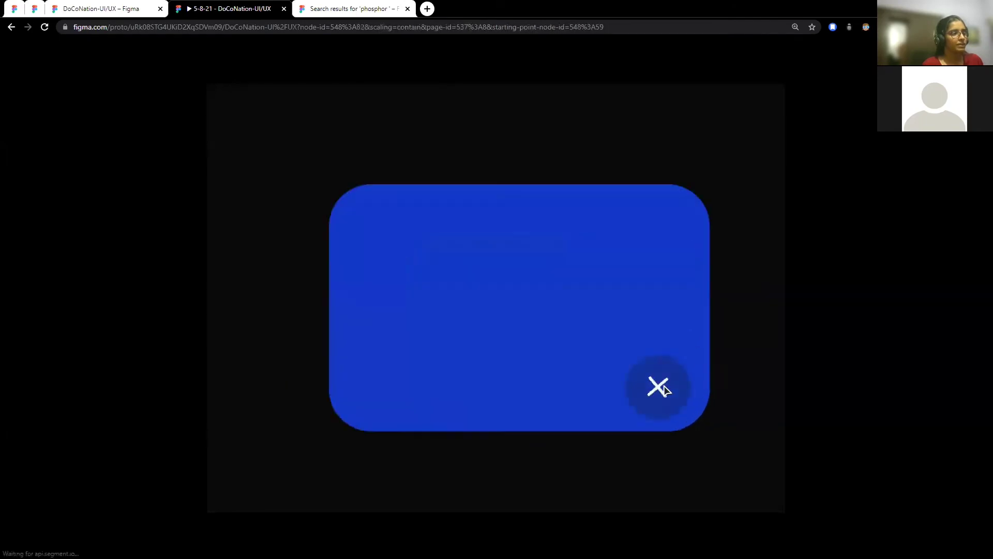
left_click(102, 8)
scroll(612, 211, "right", 3)
scroll(590, 233, "right", 3)
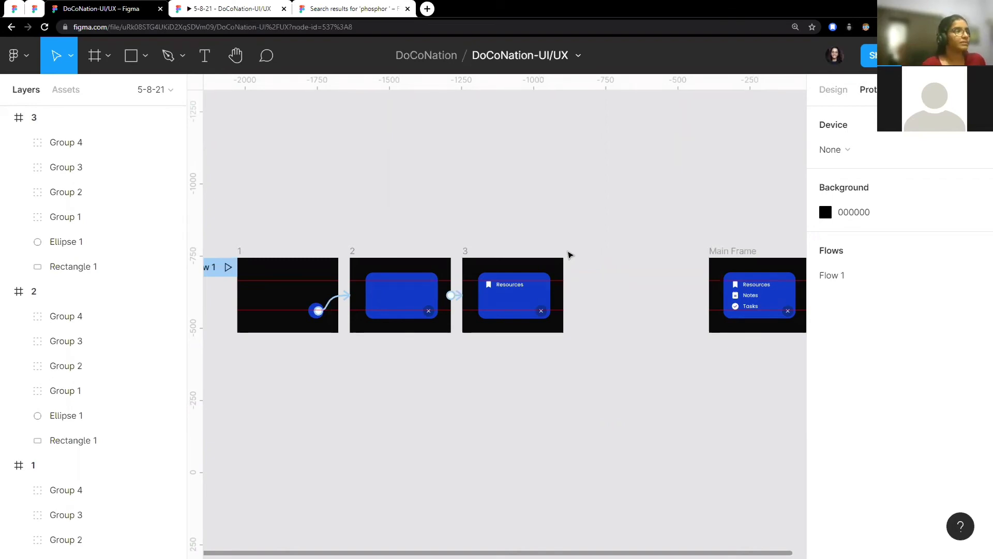
Step: Zoom out and check the Resources group in frame 3
scroll(562, 242, "up", 3)
scroll(552, 255, "down", 5)
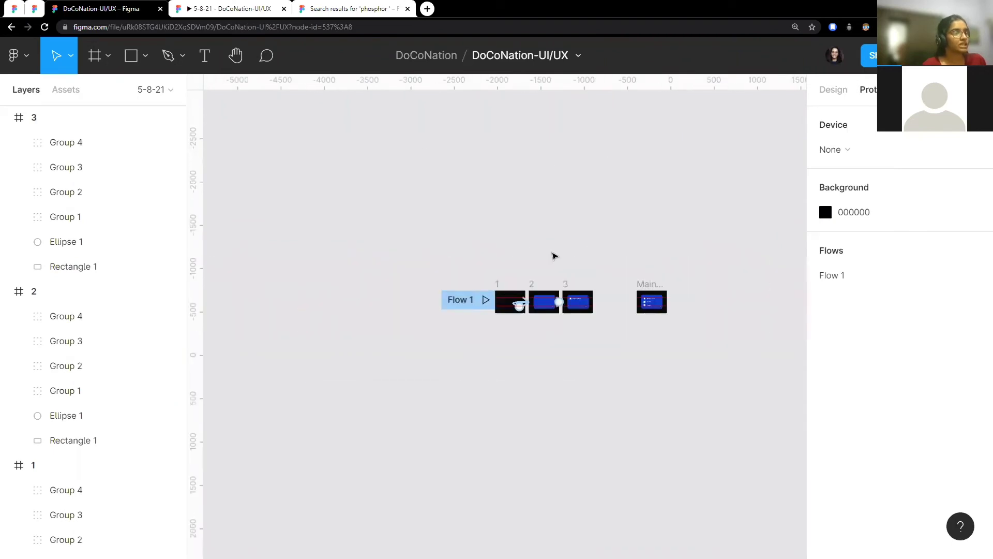
scroll(605, 250, "up", 3)
scroll(596, 243, "up", 2)
scroll(691, 253, "up", 2)
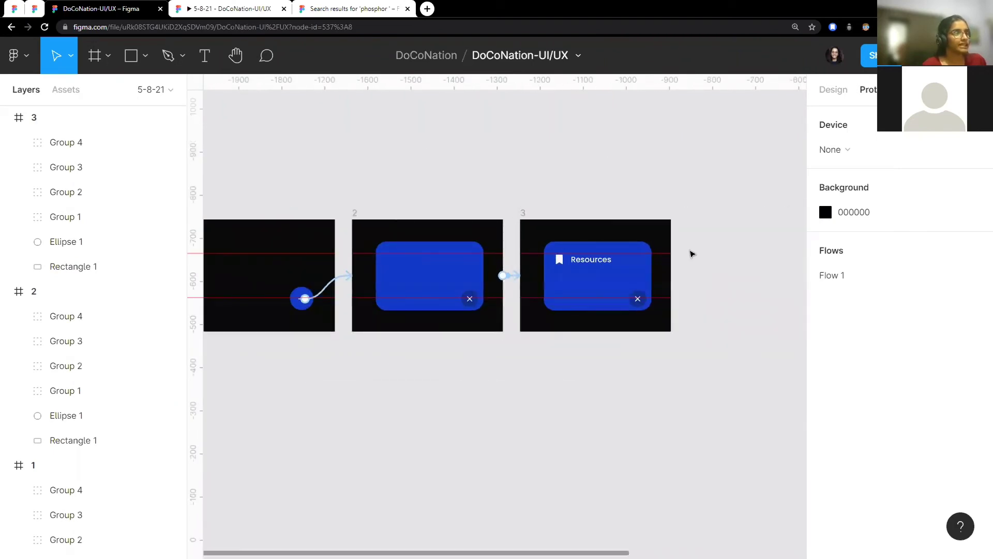
scroll(687, 253, "up", 2)
scroll(526, 266, "up", 2)
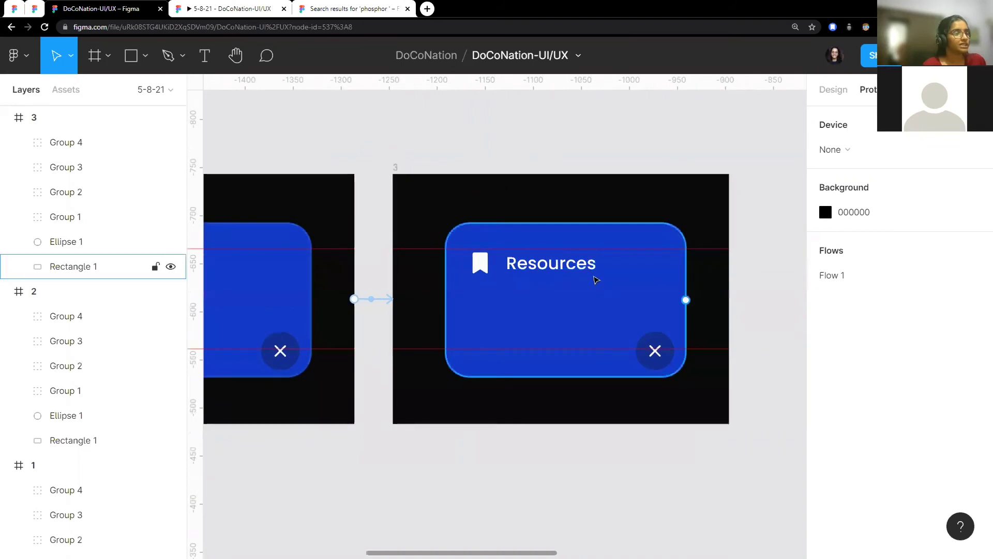
left_click(594, 262)
left_click(558, 161)
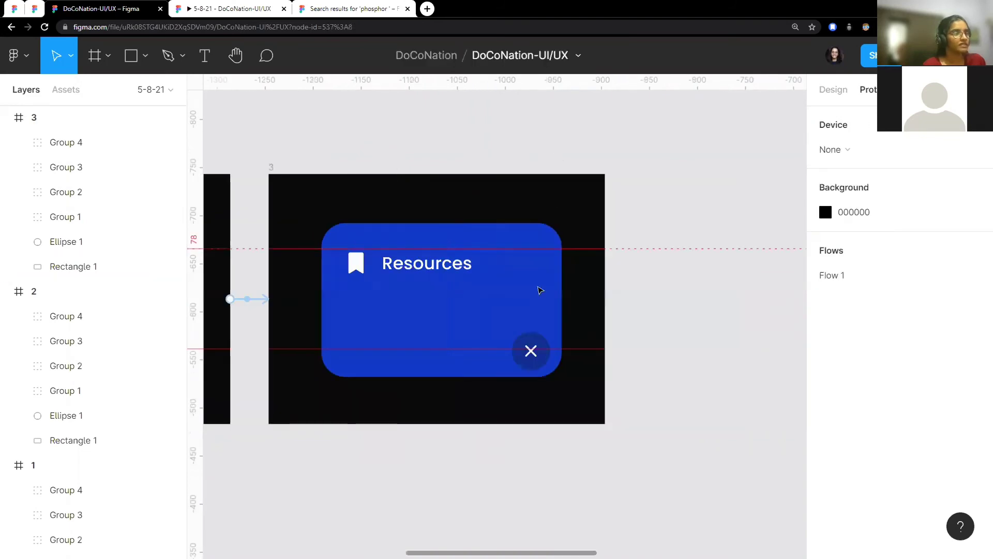
scroll(563, 301, "left", 3)
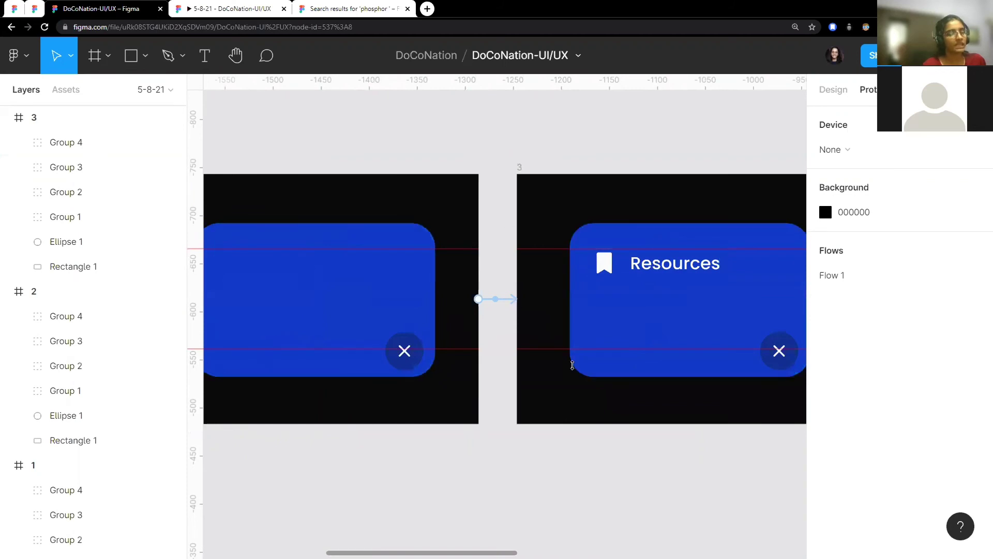
scroll(511, 357, "right", 3)
scroll(610, 305, "up", 2)
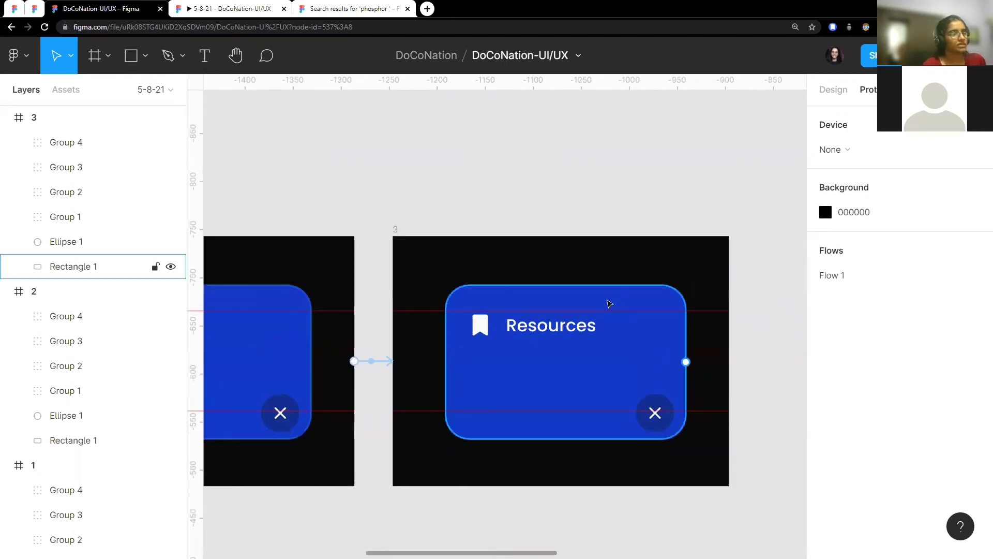
scroll(655, 317, "down", 5)
Step: Drag Main Frame farther right on the canvas and reselect frame 3
left_click(739, 305)
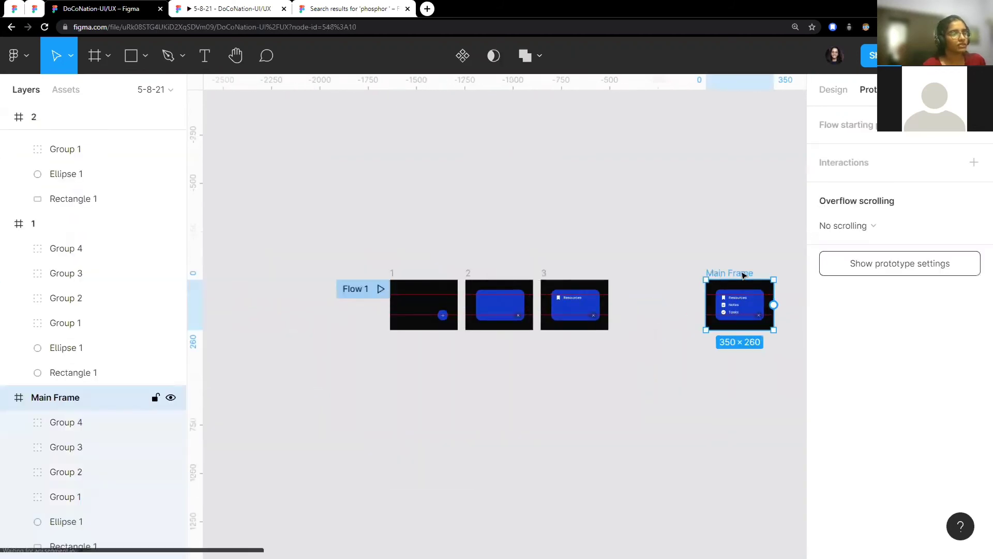
left_click_drag(740, 305, 818, 305)
scroll(657, 259, "right", 2)
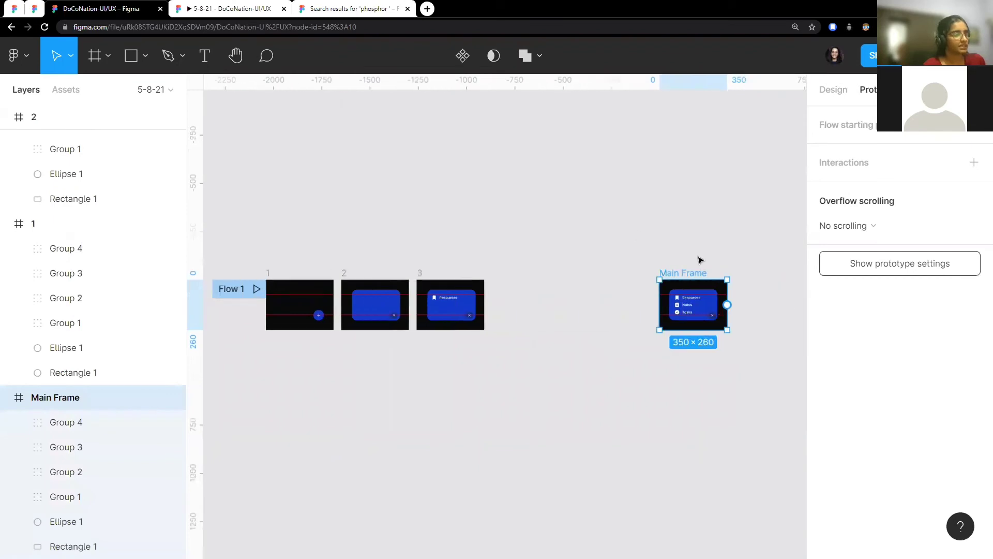
left_click(605, 262)
scroll(553, 277, "left", 1)
mouse_move(450, 305)
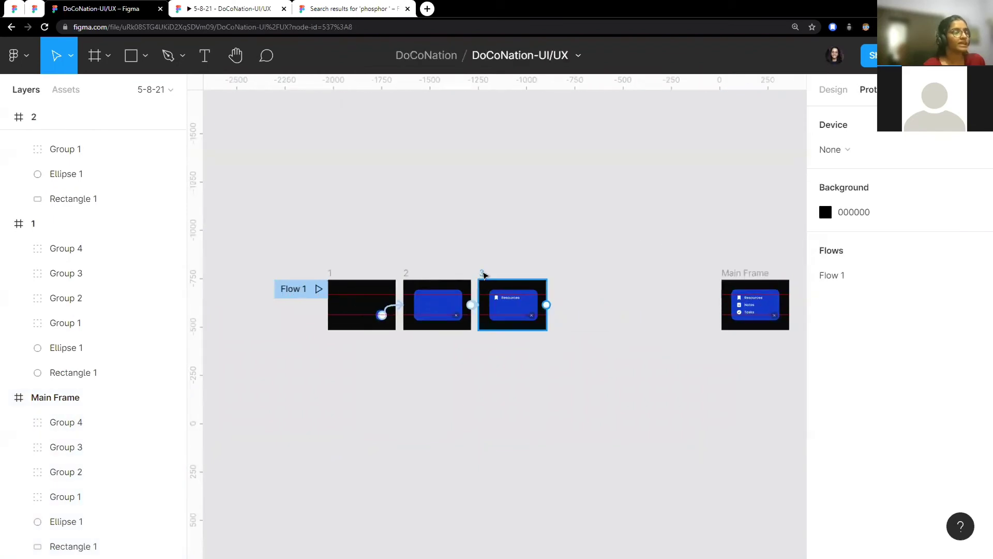
left_click(483, 273)
scroll(482, 303, "up", 2)
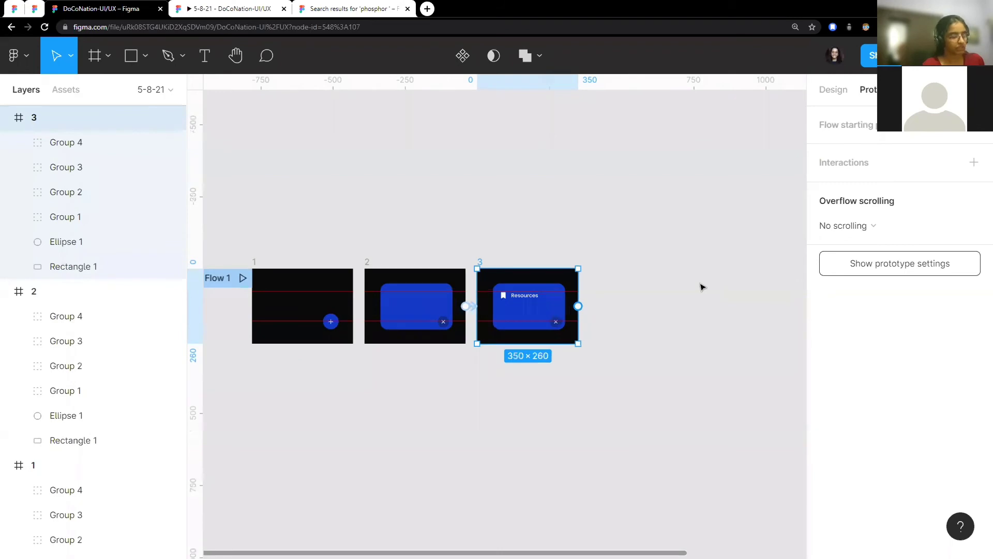
Step: Duplicate frame 3 with Ctrl+D to create frame 4
key("ctrl+d")
left_click(598, 214)
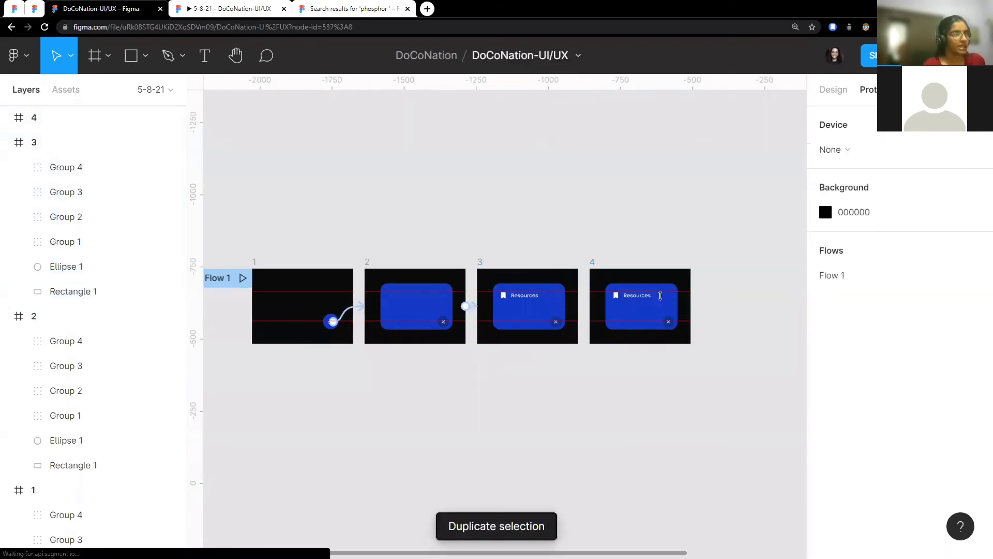
scroll(642, 289, "up", 5)
scroll(626, 240, "down", 2)
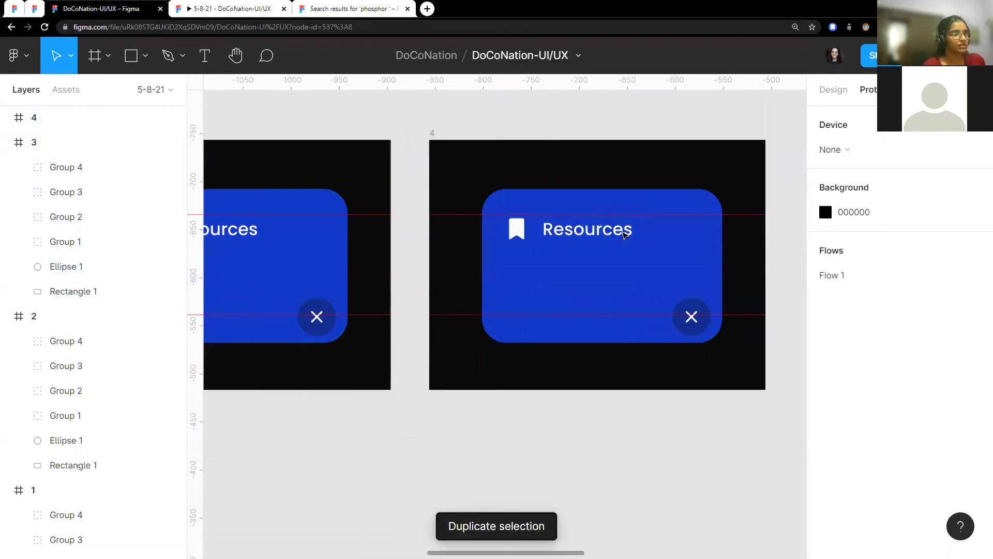
scroll(639, 300, "up", 3)
scroll(581, 232, "up", 3)
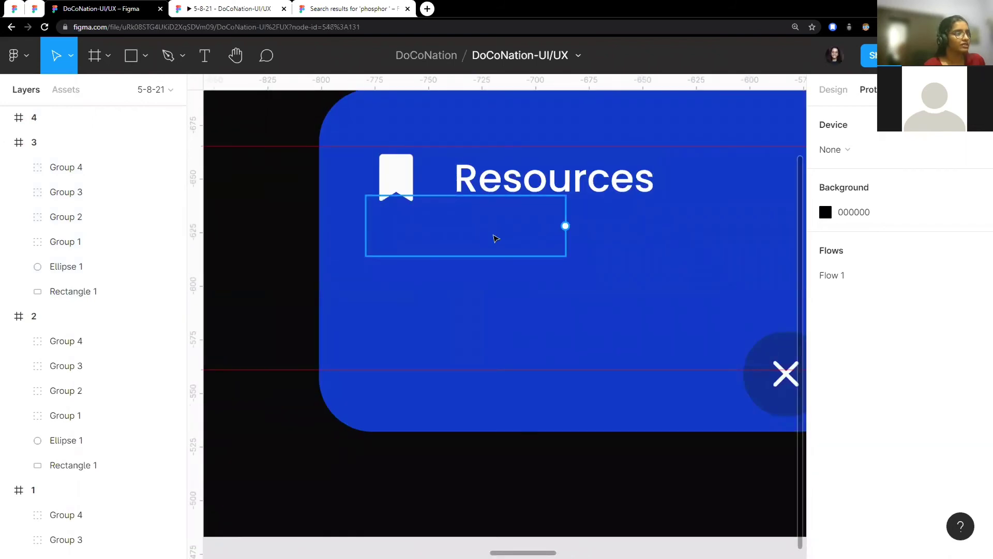
Step: In frame 4, move the hidden Group 3 down and set its opacity to 100% to reveal Notes
left_click(496, 238)
scroll(507, 273, "down", 2)
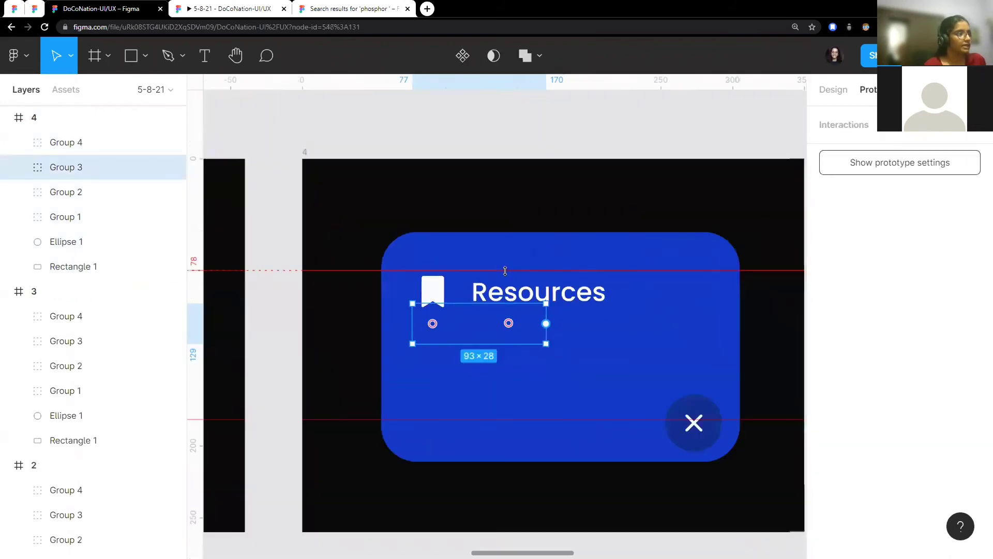
scroll(505, 270, "down", 5)
scroll(505, 279, "up", 2)
scroll(505, 285, "right", 2)
scroll(504, 295, "up", 3)
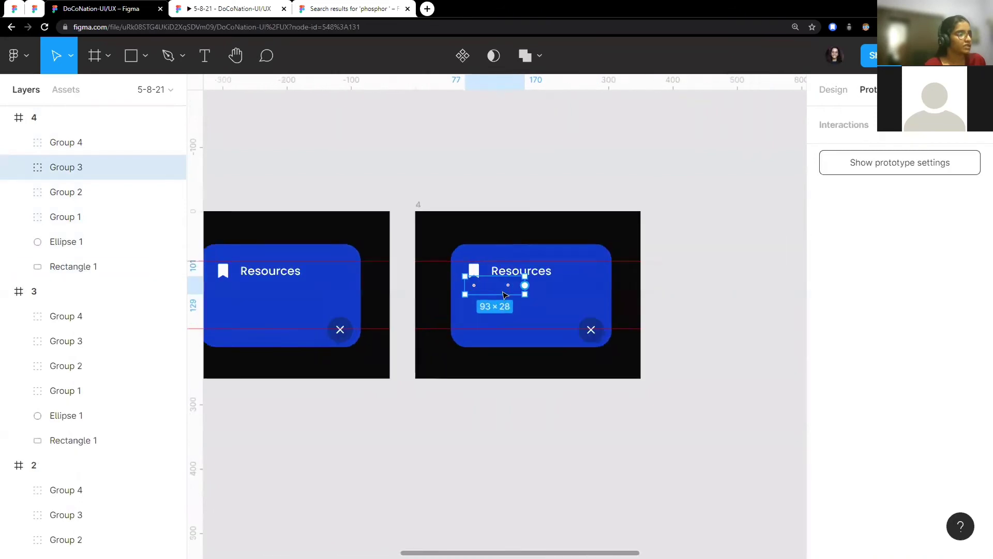
scroll(504, 295, "up", 4)
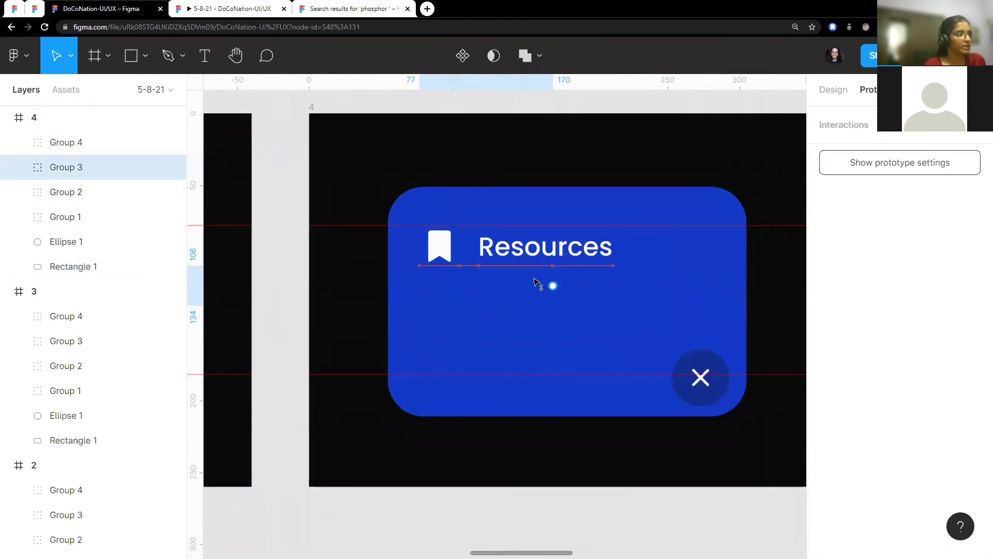
left_click_drag(536, 283, 537, 294)
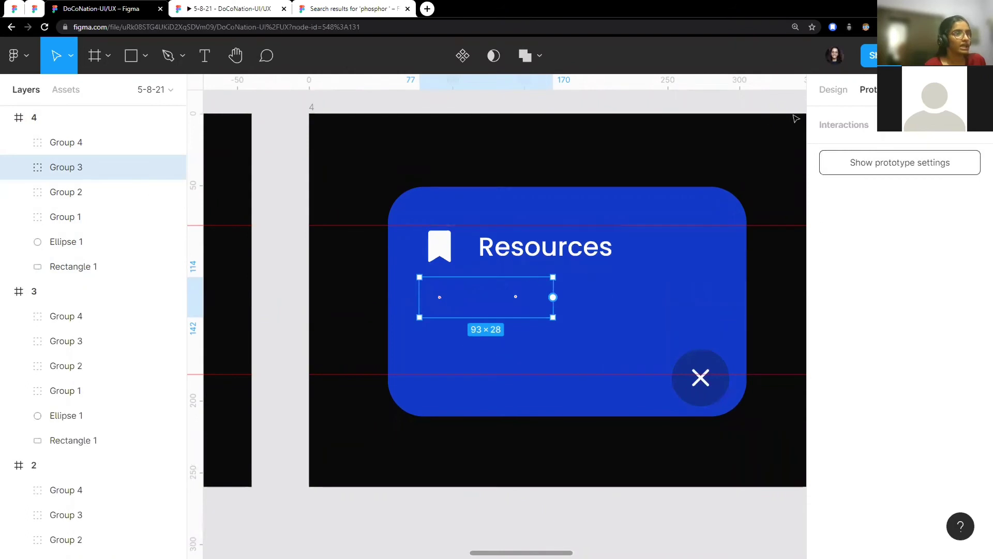
left_click(832, 92)
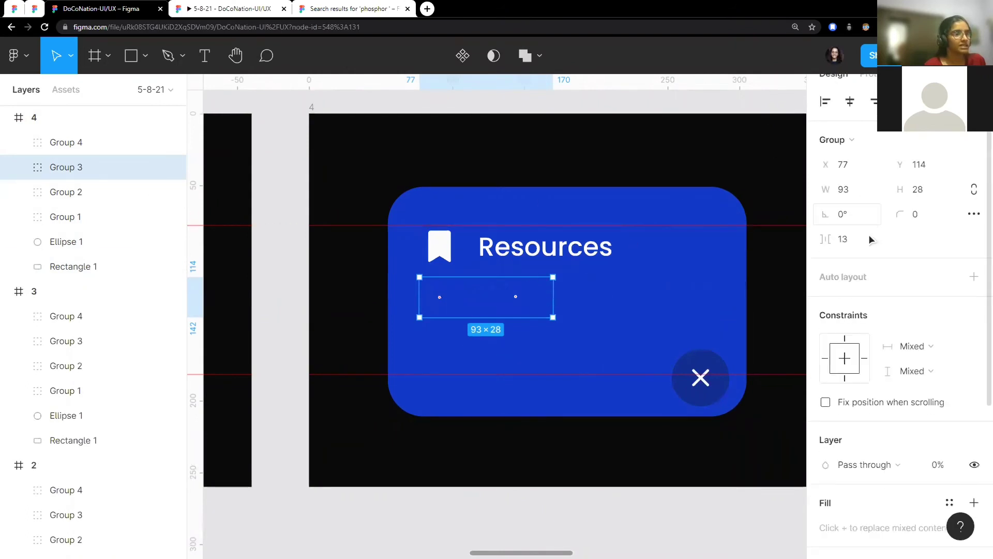
scroll(880, 240, "down", 5)
left_click(941, 235)
type("10")
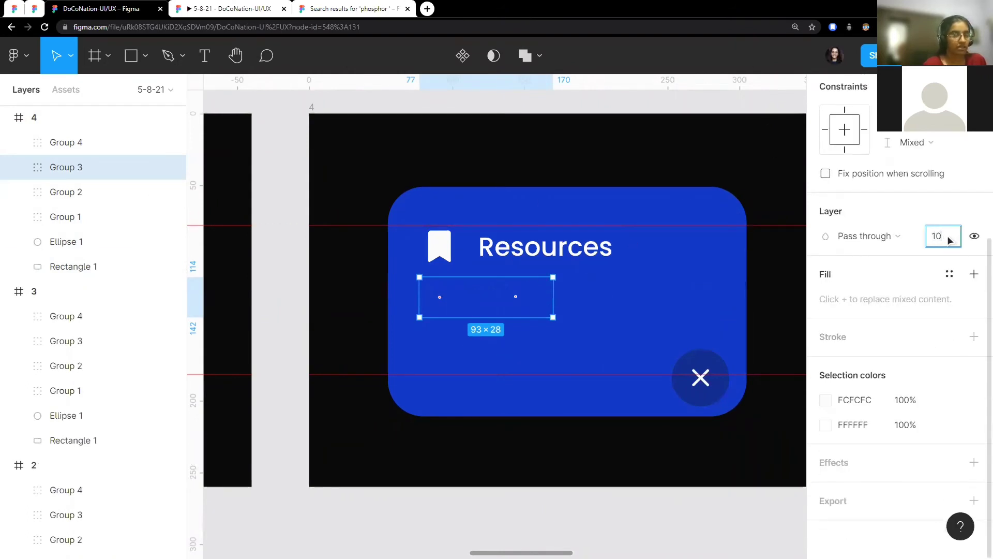
type("0")
key("Return")
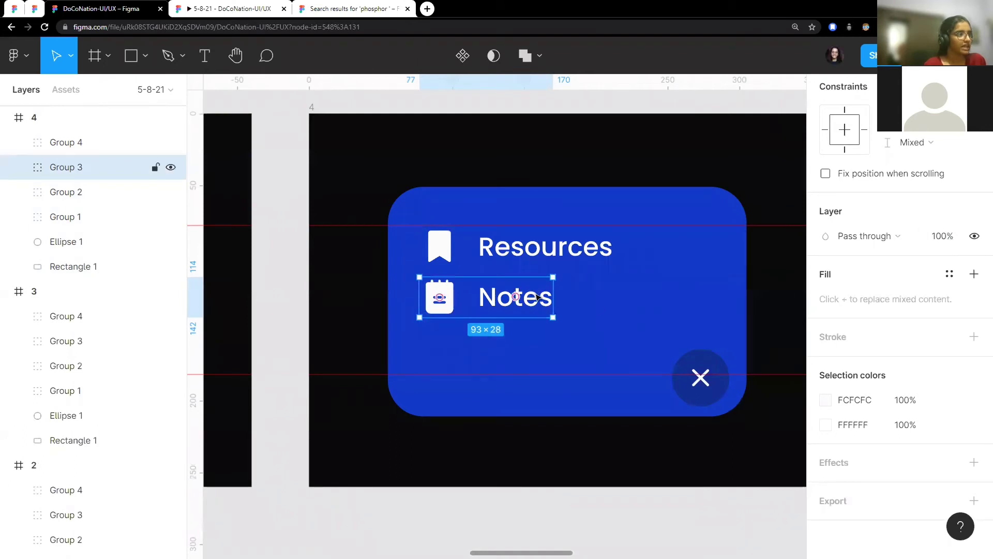
Step: Adjust the Notes row's position and set 10 spacing between Resources and Notes
left_click_drag(538, 296, 541, 301)
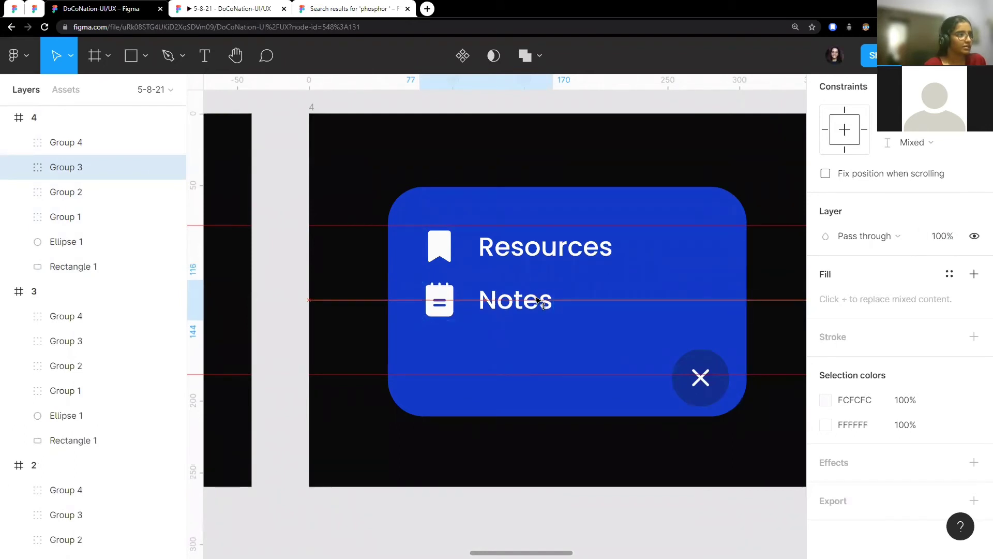
left_click(538, 301, "shift")
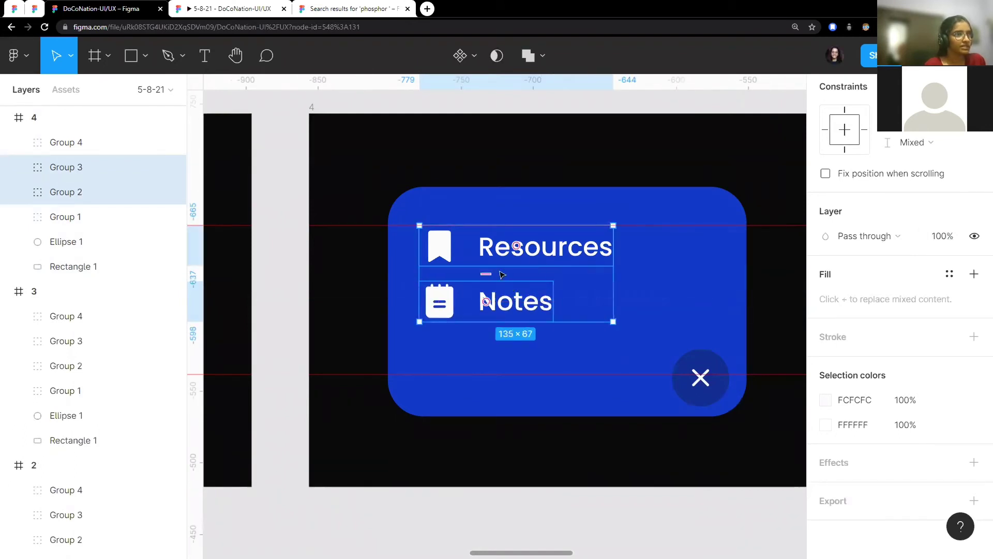
scroll(914, 212, "up", 5)
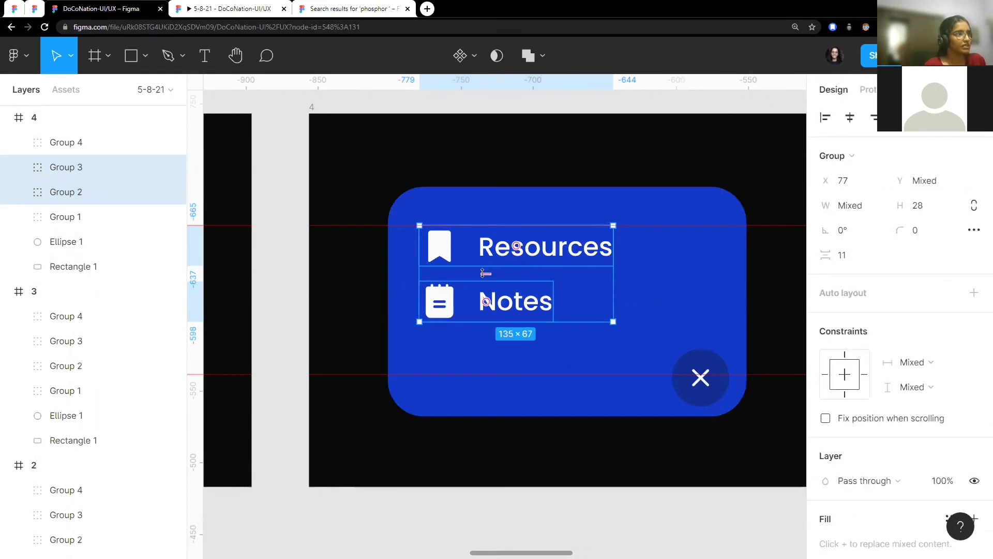
left_click(525, 311)
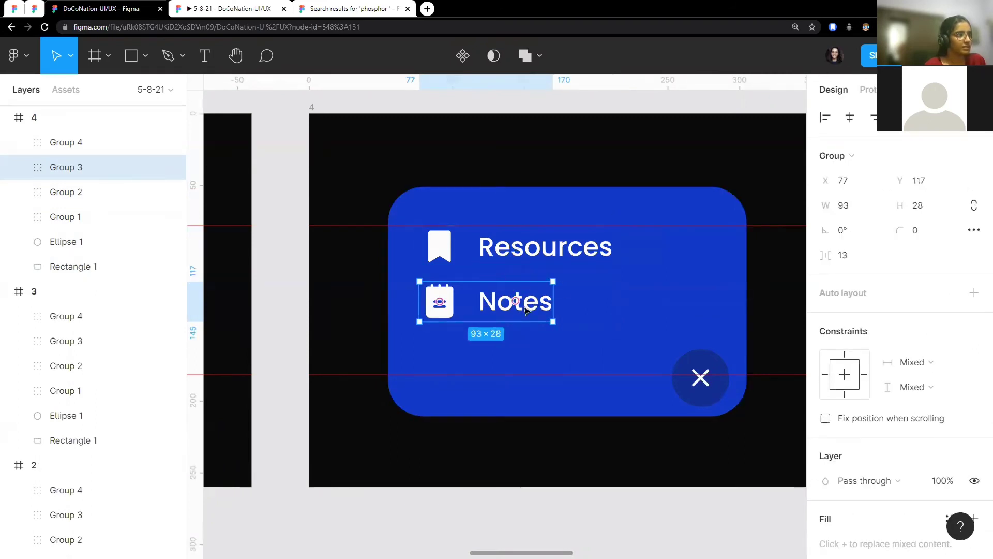
left_click_drag(525, 306, 525, 306)
left_click(535, 253, "shift")
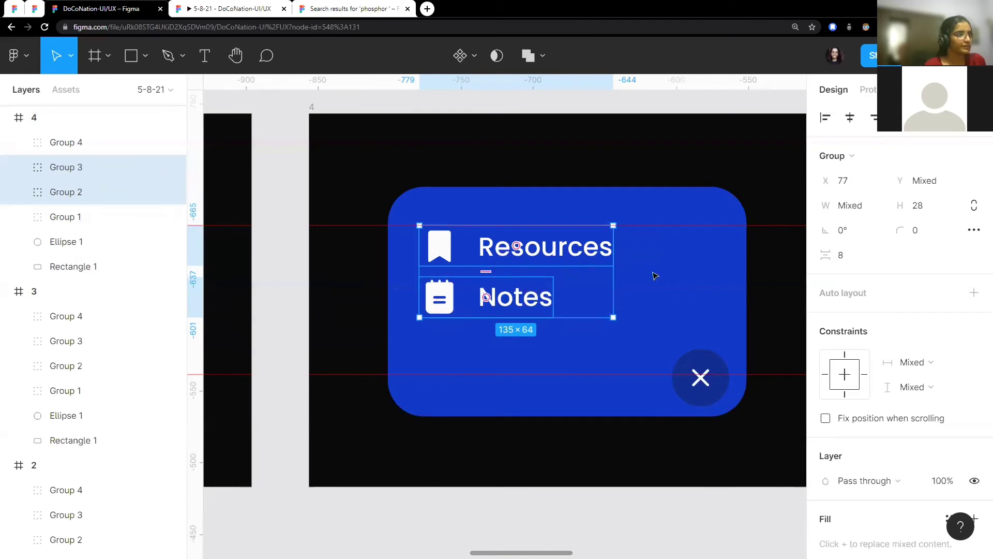
left_click(845, 256)
type("1")
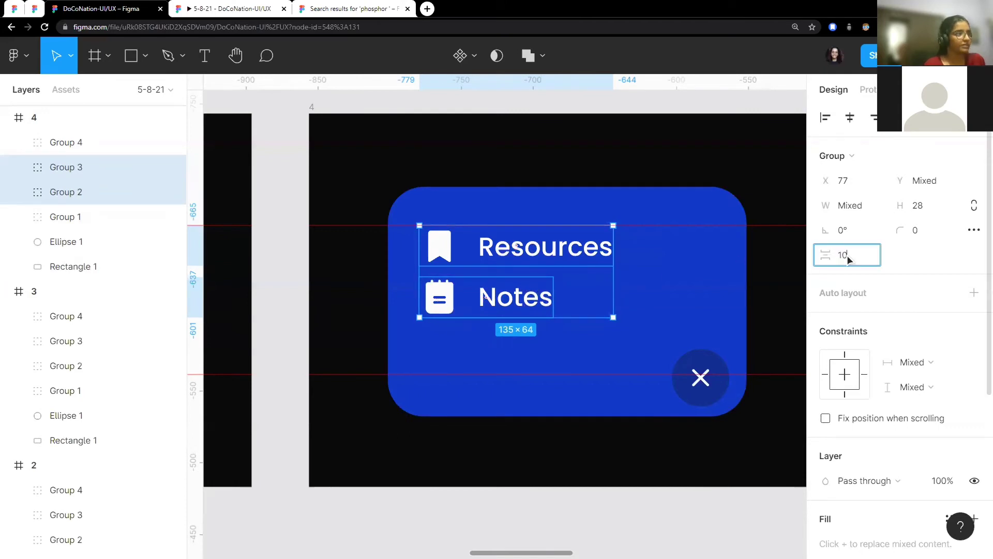
type("0")
key("Return")
key("Escape")
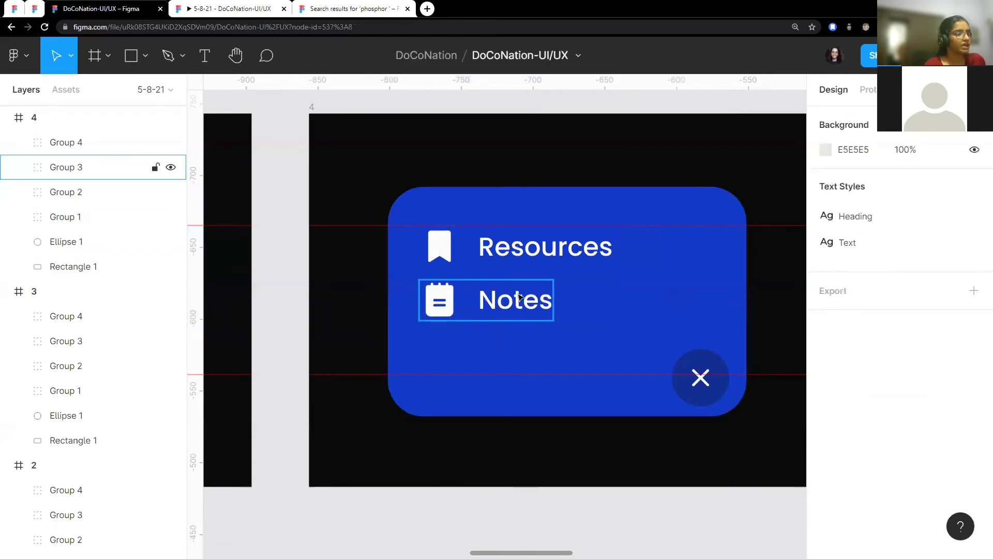
scroll(505, 274, "down", 5)
scroll(672, 321, "left", 3)
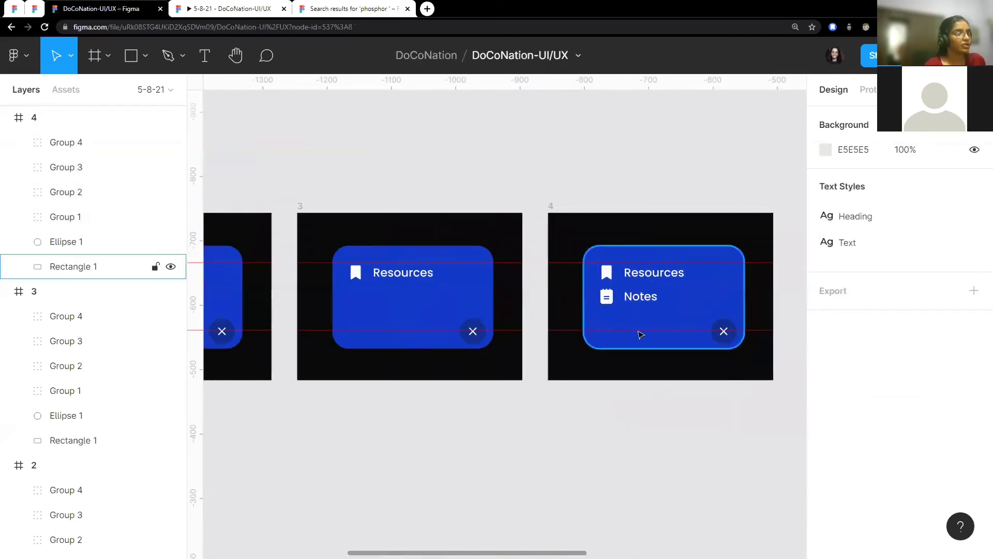
scroll(567, 219, "down", 3)
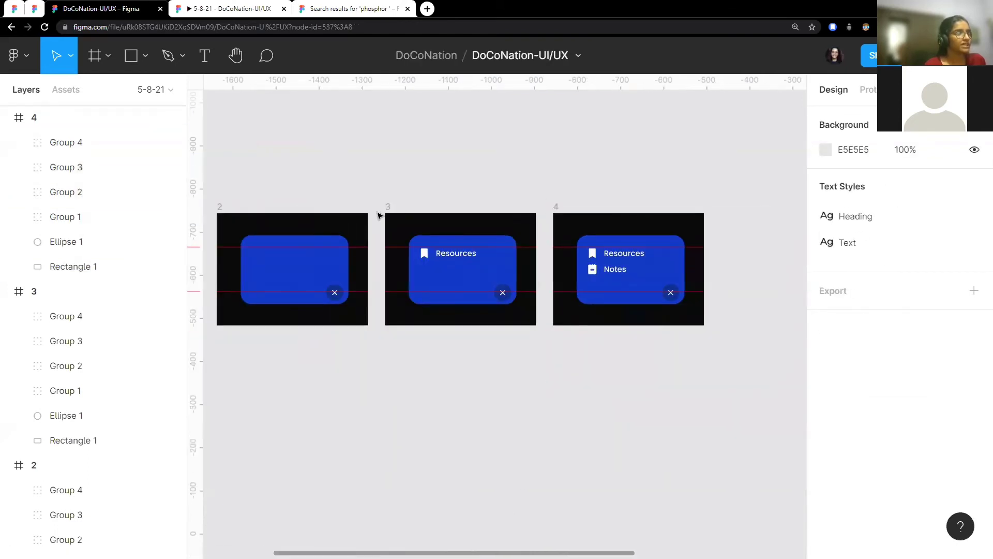
scroll(515, 191, "left", 3)
left_click(515, 206)
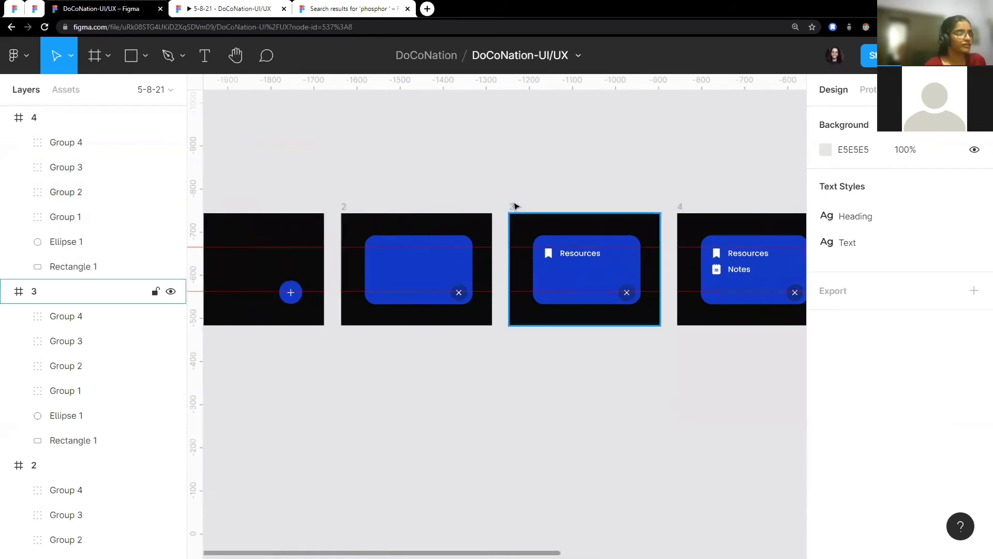
left_click(418, 202)
scroll(522, 199, "right", 4)
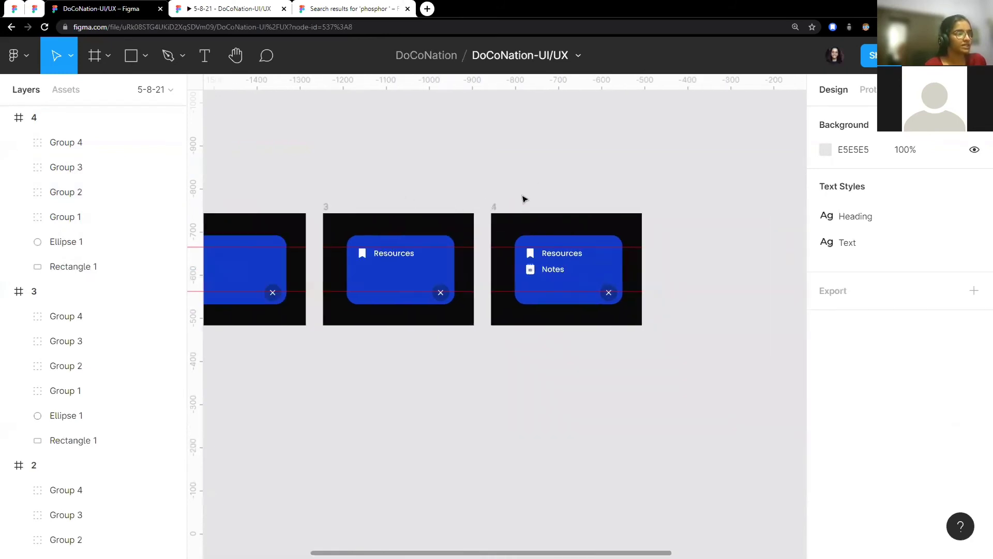
left_click(327, 210)
left_click(328, 210)
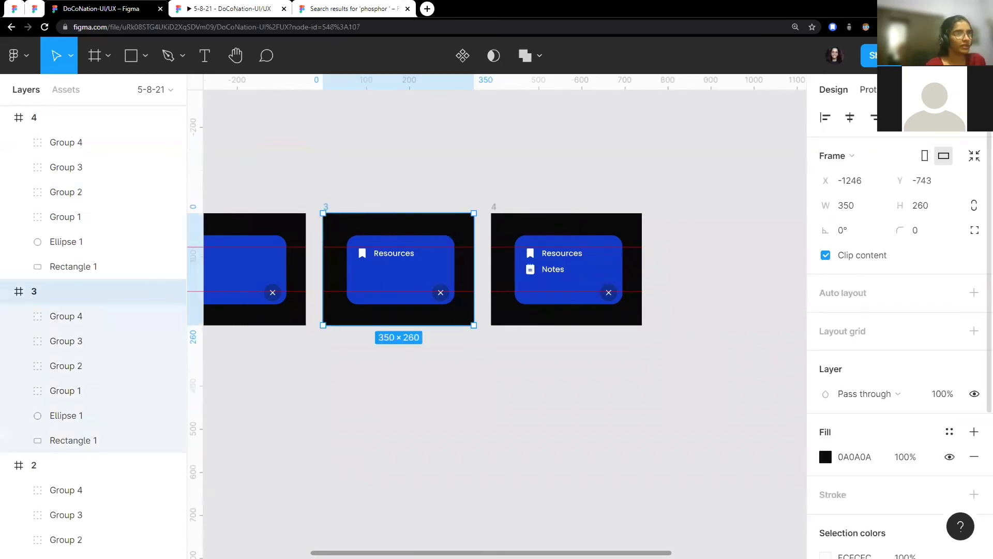
left_click(868, 89)
left_click(974, 162)
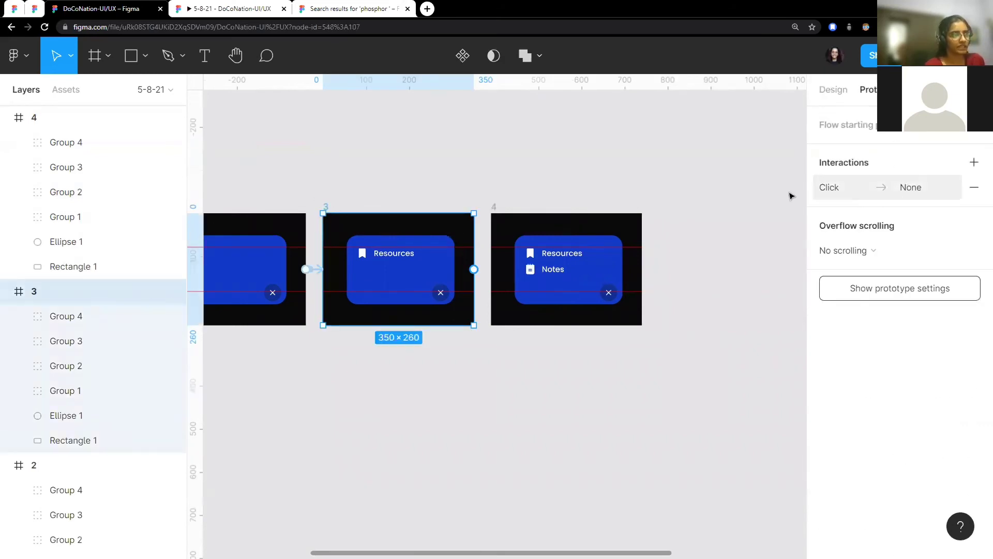
left_click(843, 188)
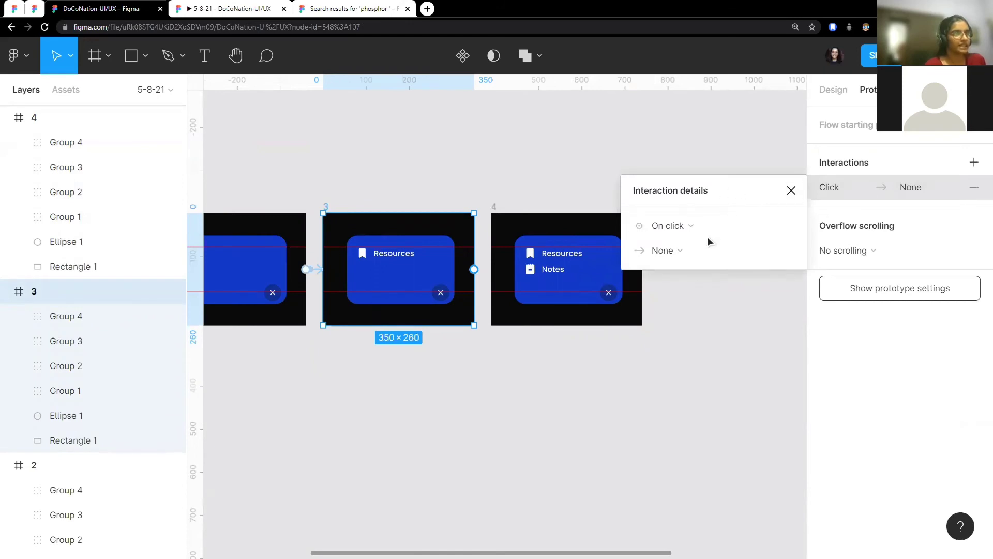
left_click(708, 237)
left_click(700, 417)
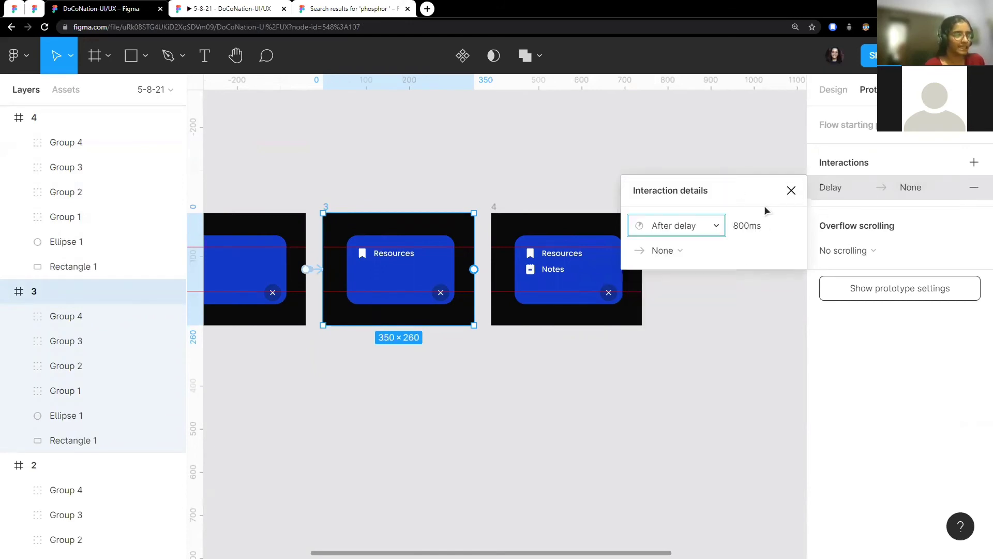
left_click(767, 222)
type("50")
key("Return")
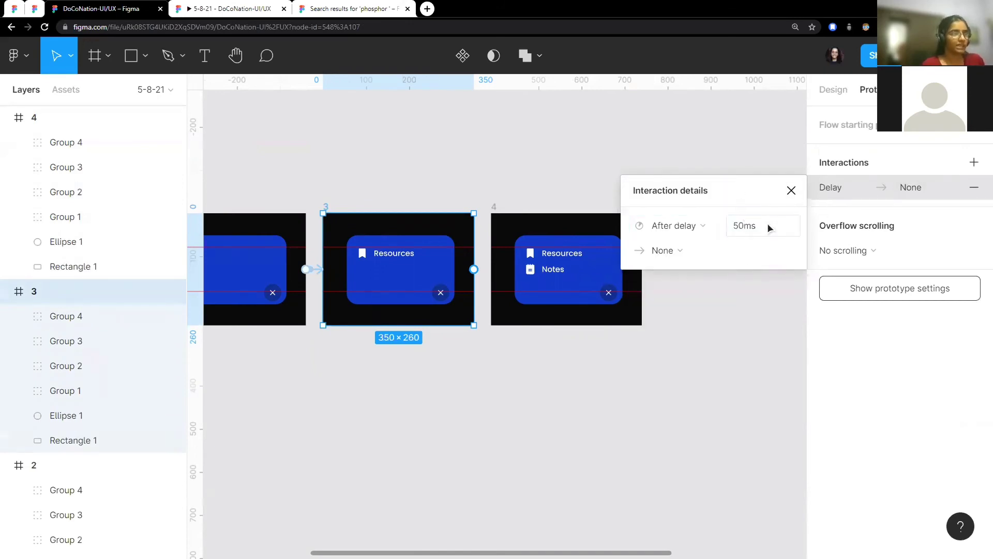
left_click(704, 253)
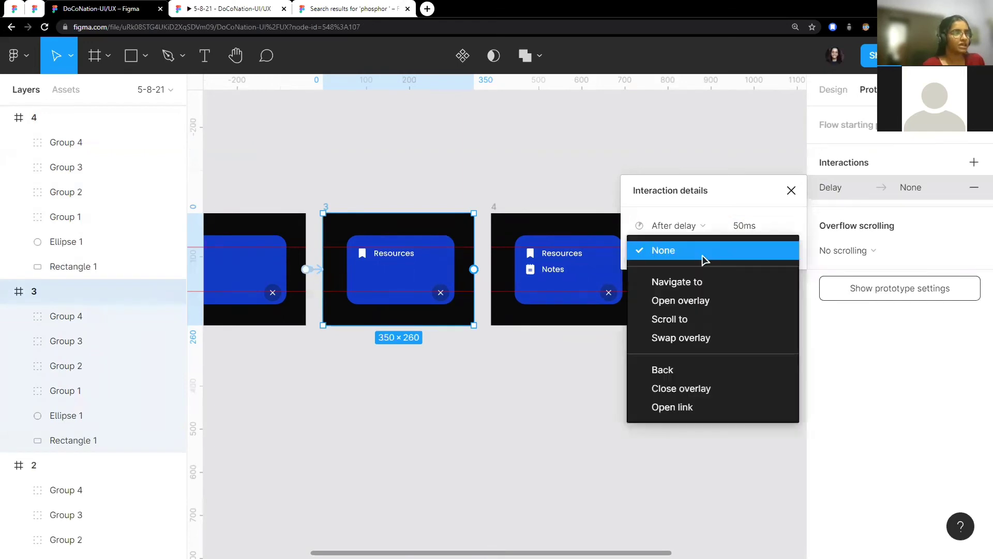
left_click(684, 281)
left_click(753, 253)
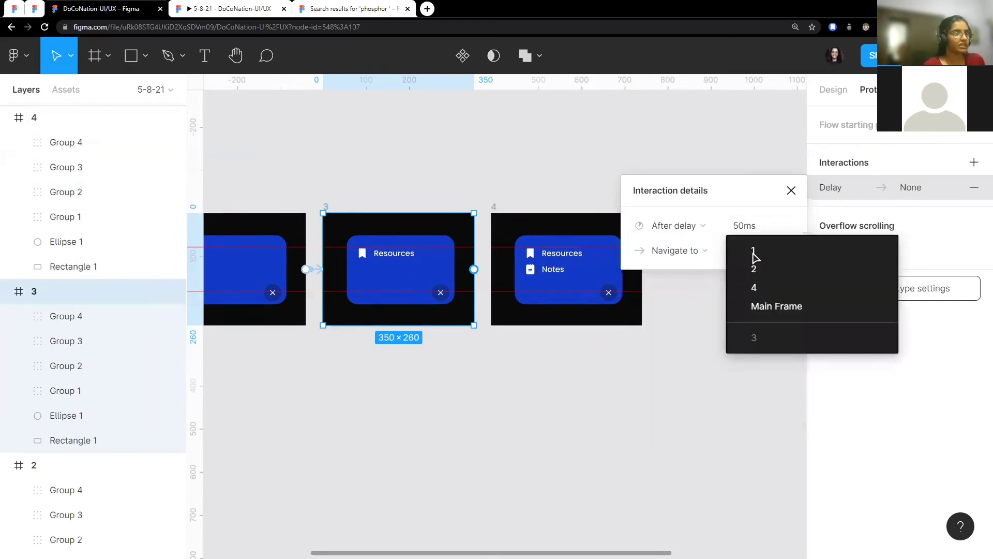
left_click(780, 289)
left_click(691, 314)
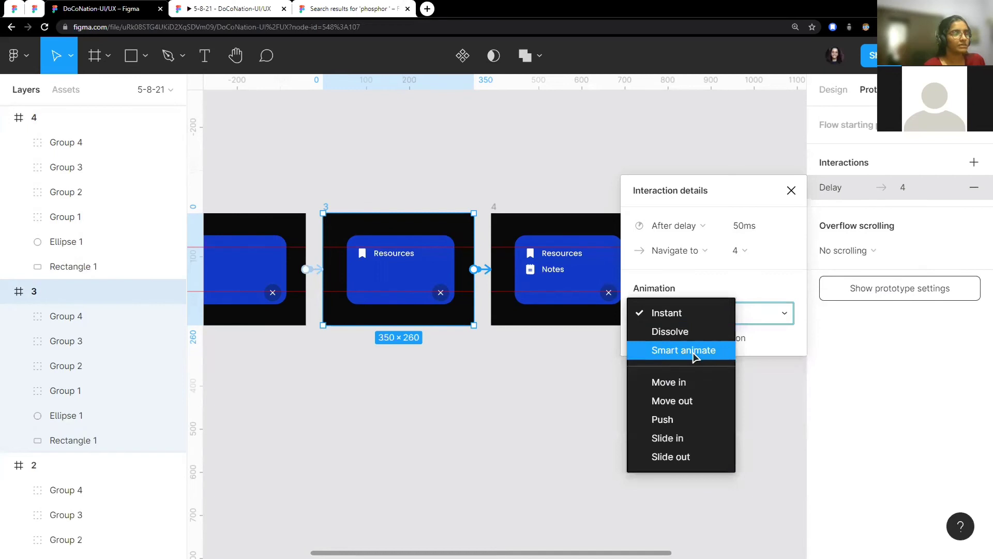
left_click(693, 350)
left_click(506, 140)
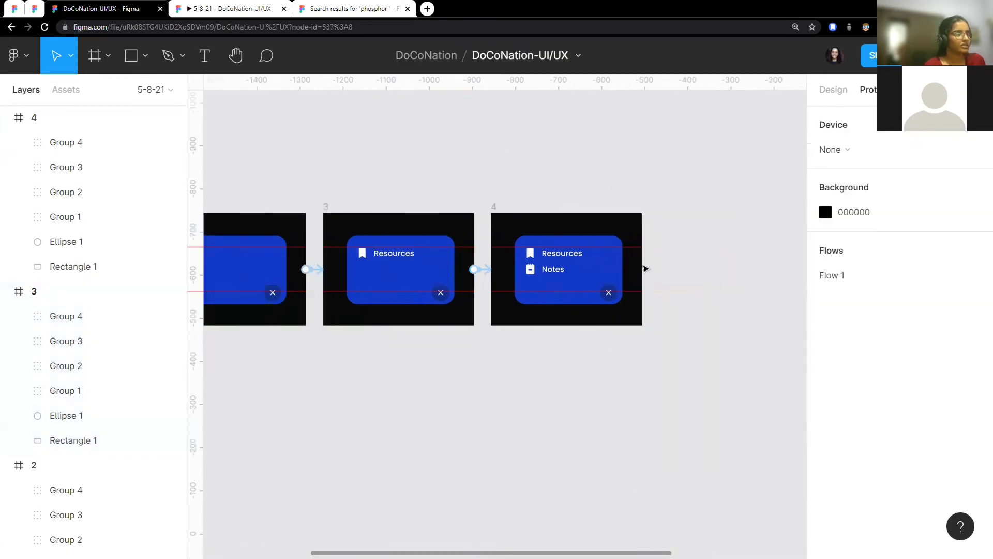
left_click(202, 9)
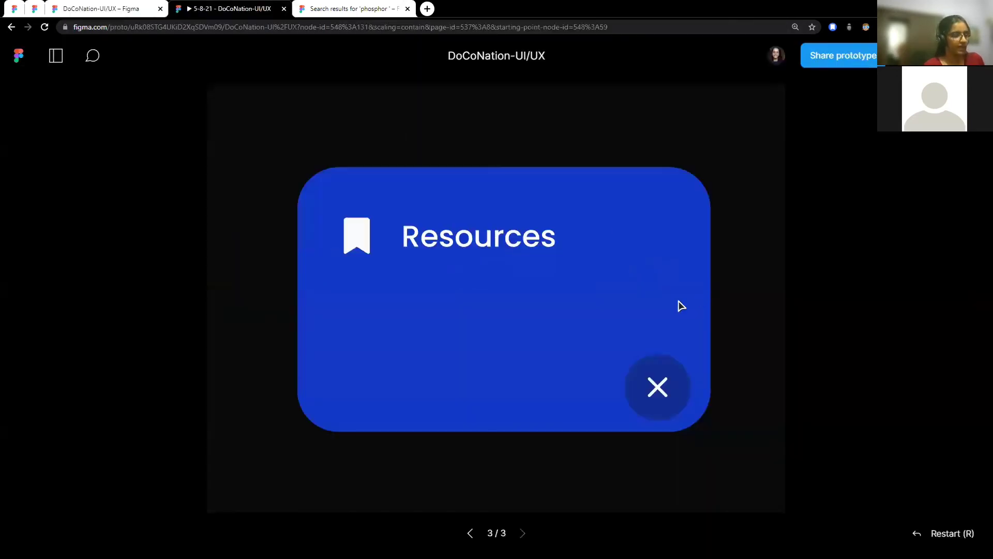
left_click(658, 388)
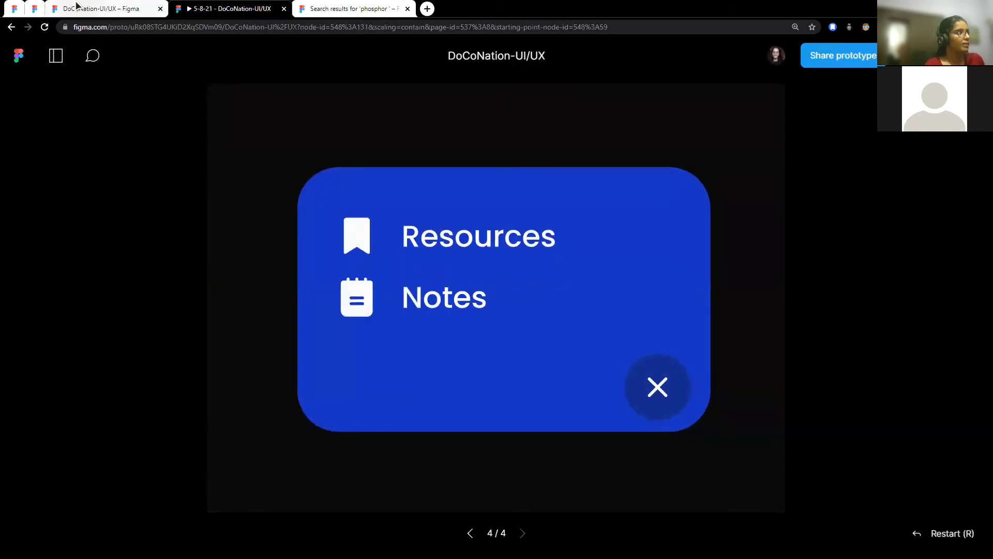
left_click(93, 9)
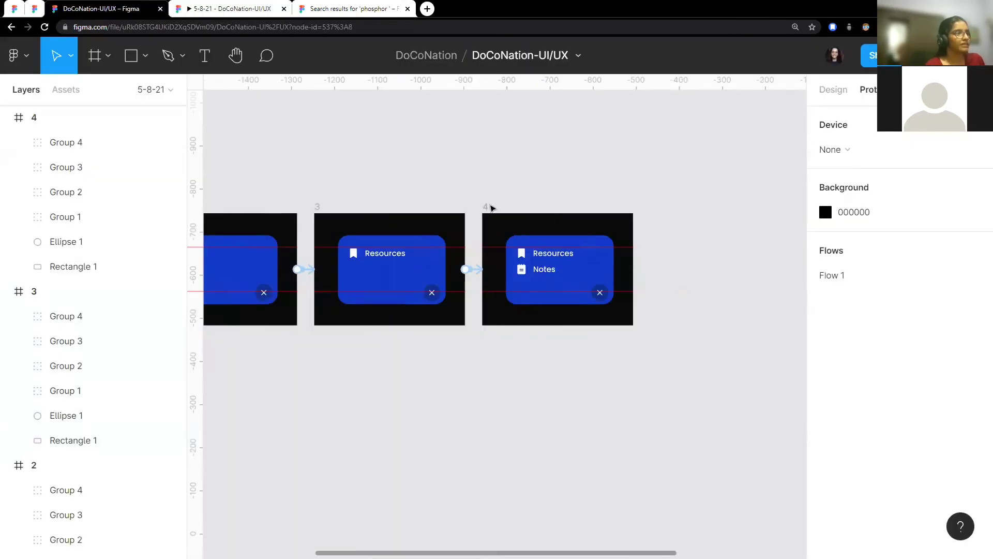
Step: Duplicate frame 4 with Ctrl+D to create frame 5
left_click(486, 207)
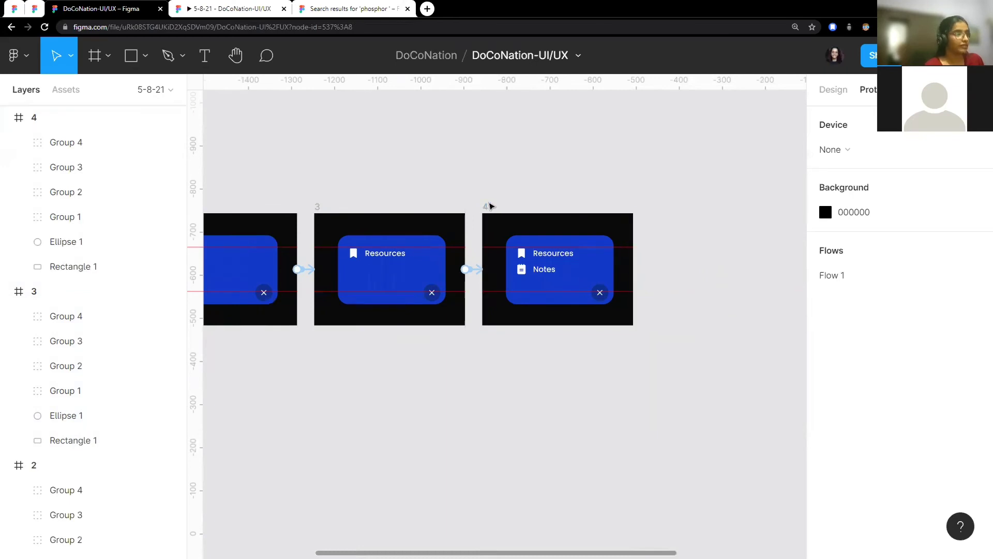
left_click(489, 207)
key("ctrl+d")
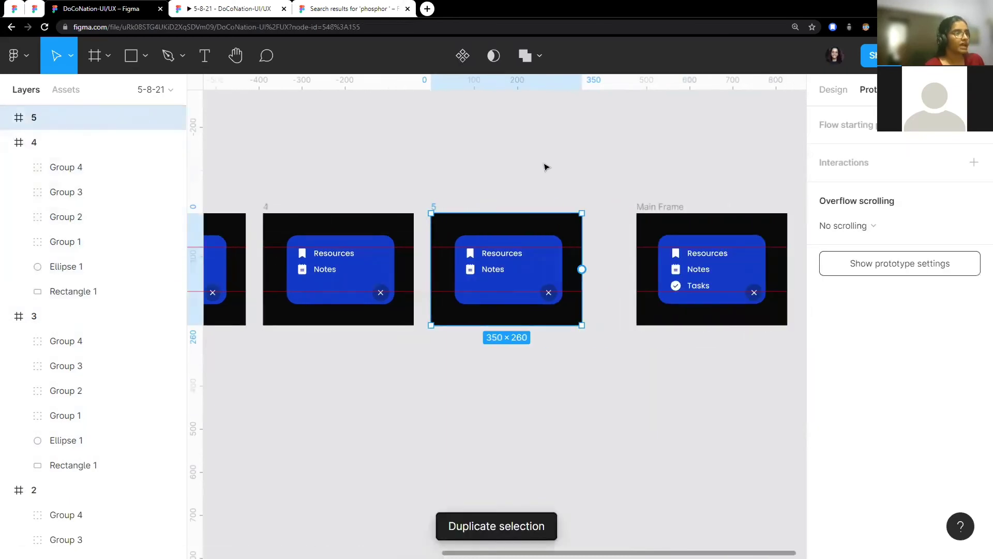
left_click(545, 165)
scroll(486, 283, "up", 3)
scroll(485, 283, "up", 2)
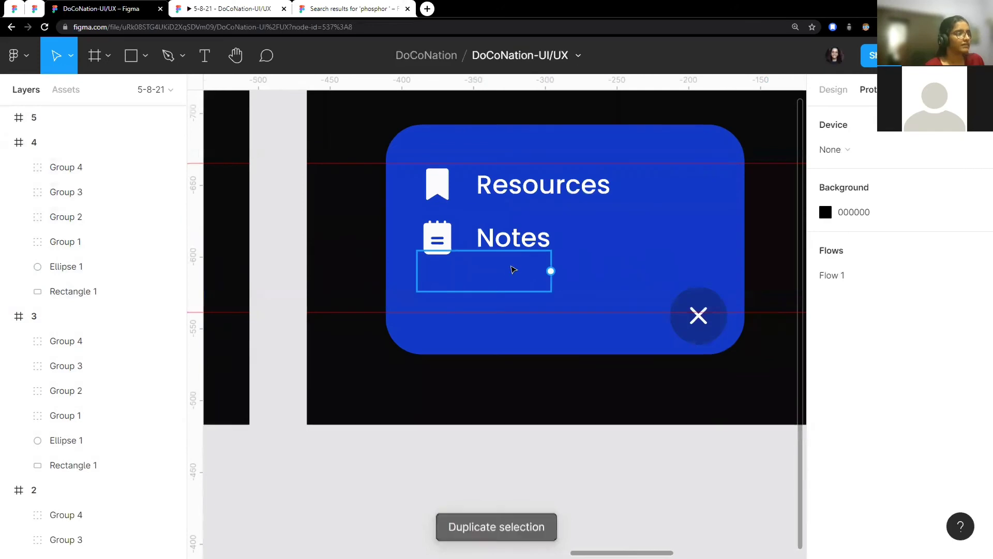
Step: Set hidden Group 4's opacity to 100% and move Tasks 10px below Notes
left_click_drag(521, 262, 518, 274)
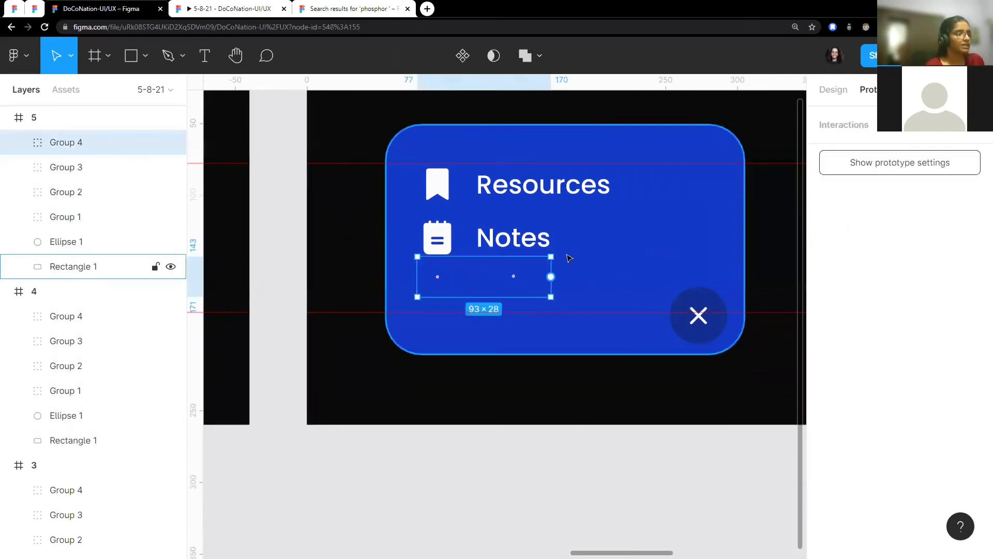
key("alt+8")
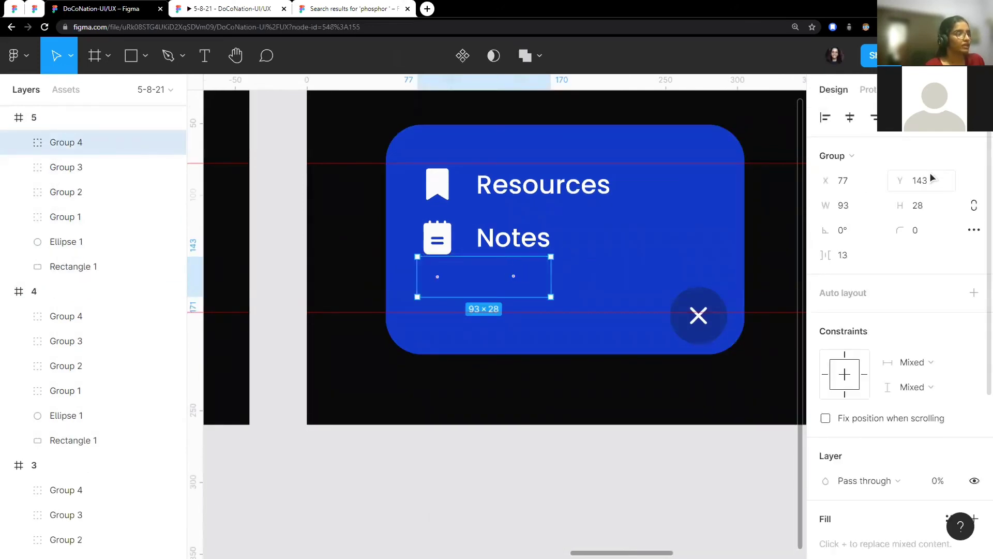
scroll(926, 212, "down", 5)
left_click(941, 242)
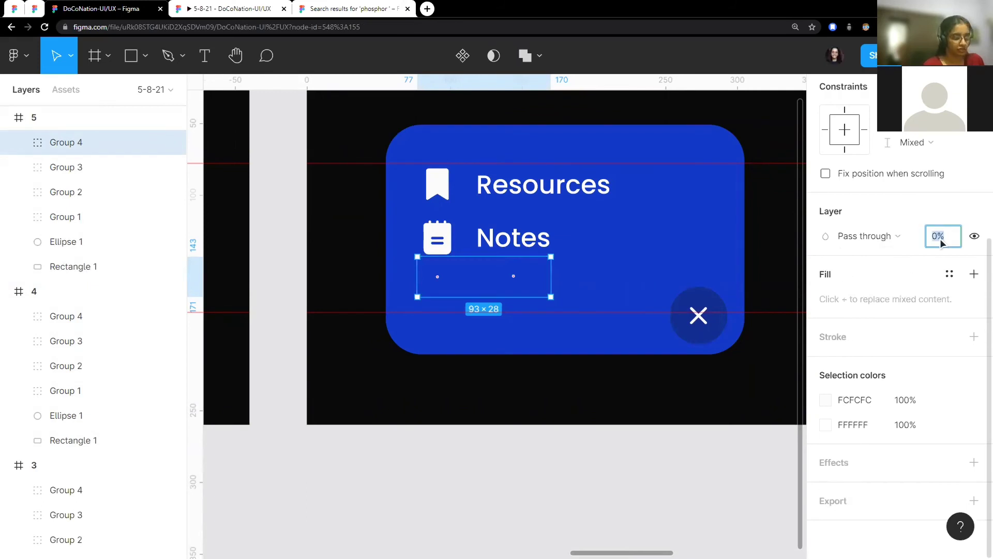
type("100")
key("Return")
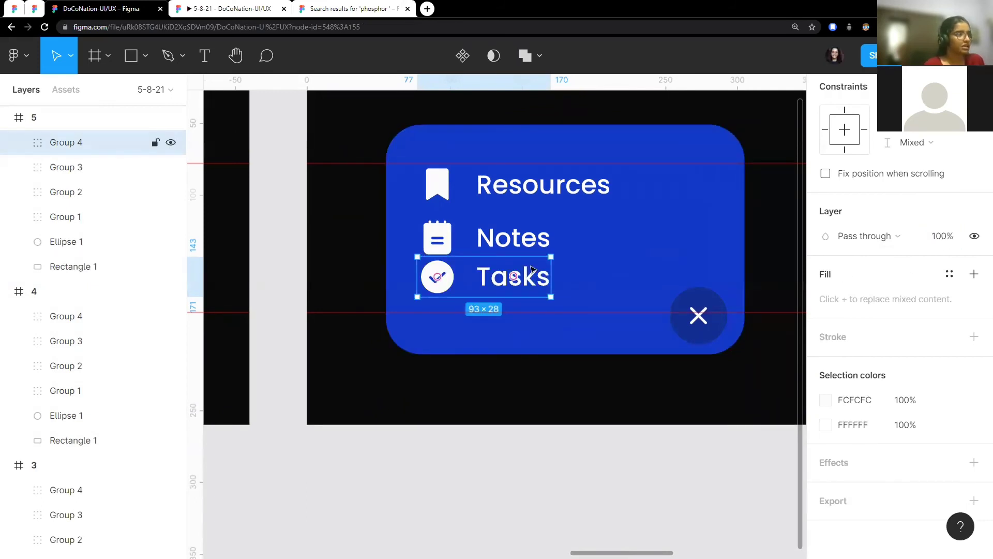
left_click_drag(532, 268, 535, 285)
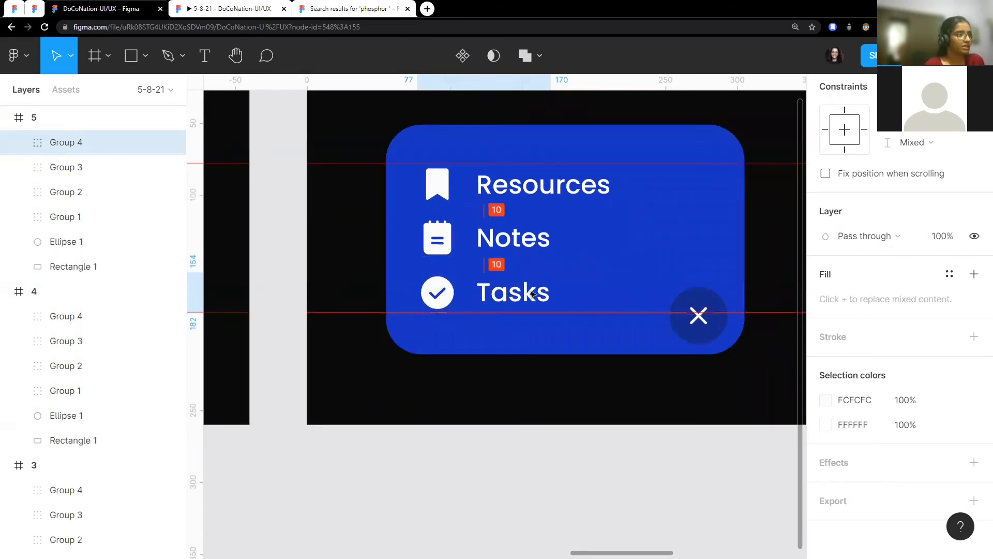
left_click(631, 361)
Step: Add a prototype interaction to frame 4 triggered After delay of 50ms
scroll(532, 289, "down", 5)
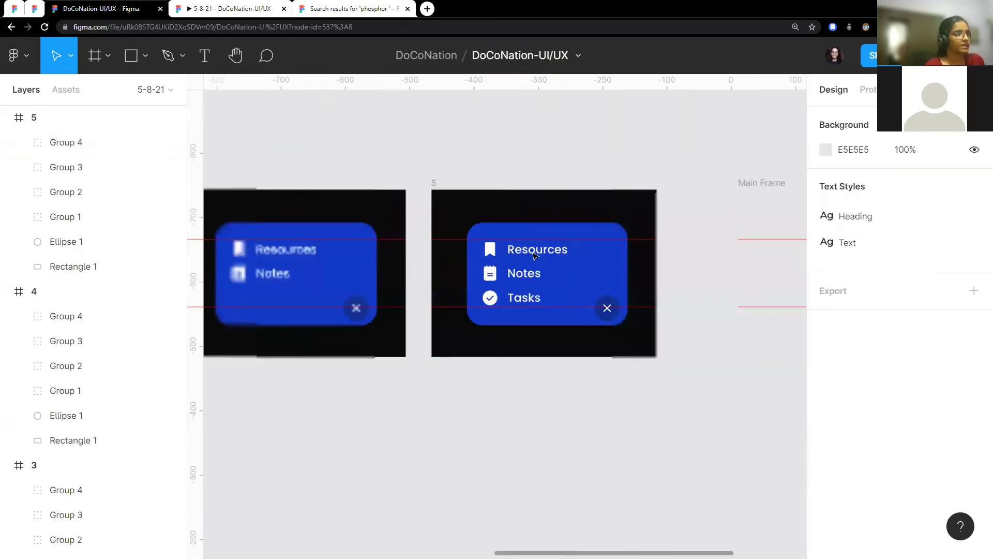
scroll(594, 151, "left", 4)
scroll(594, 151, "left", 1)
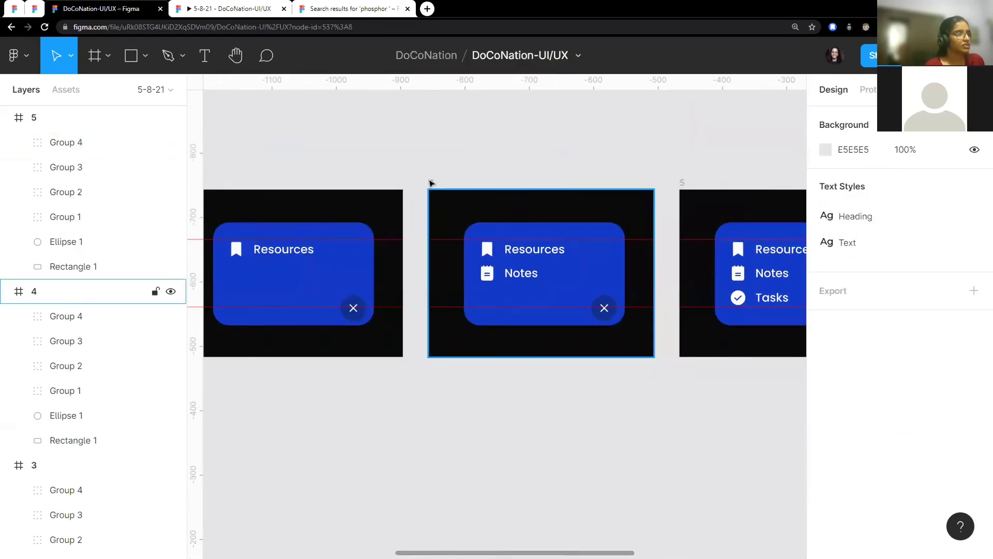
left_click(459, 179)
key("alt+9")
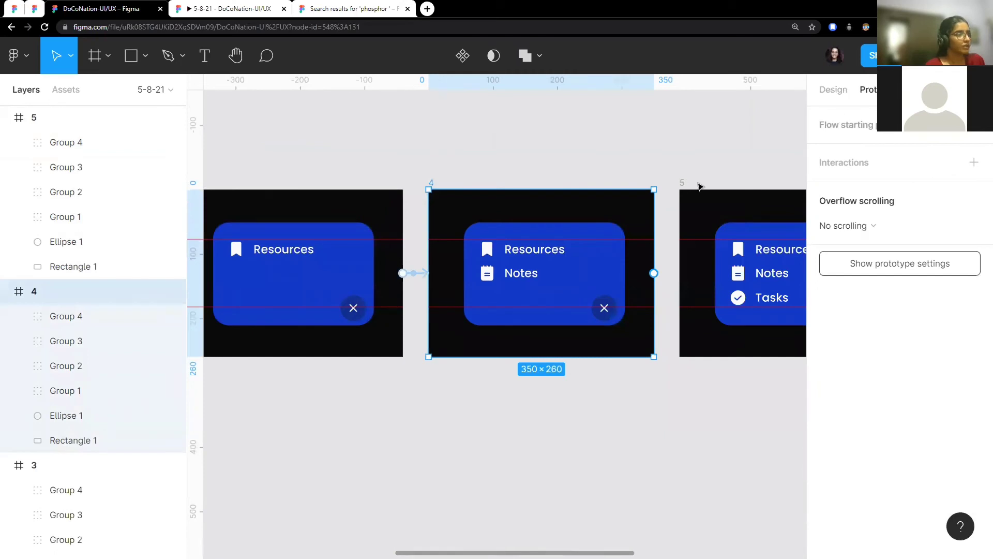
scroll(797, 178, "right", 1)
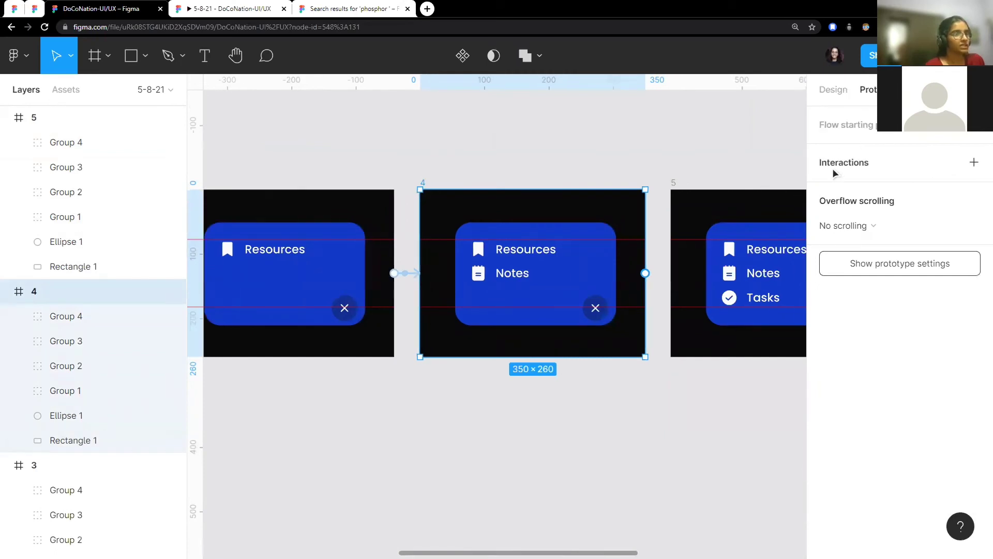
left_click(834, 174)
left_click(829, 190)
left_click(690, 224)
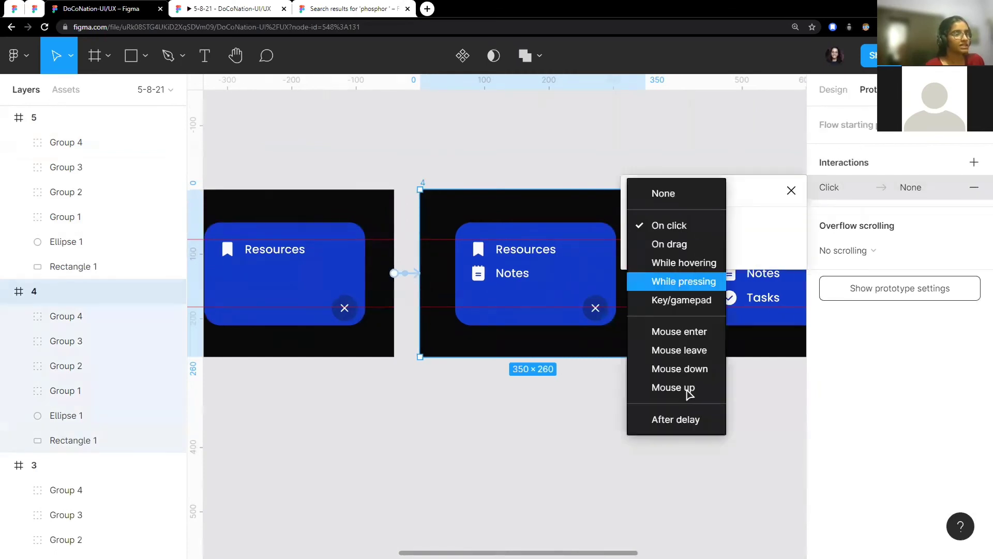
left_click(678, 419)
left_click(763, 226)
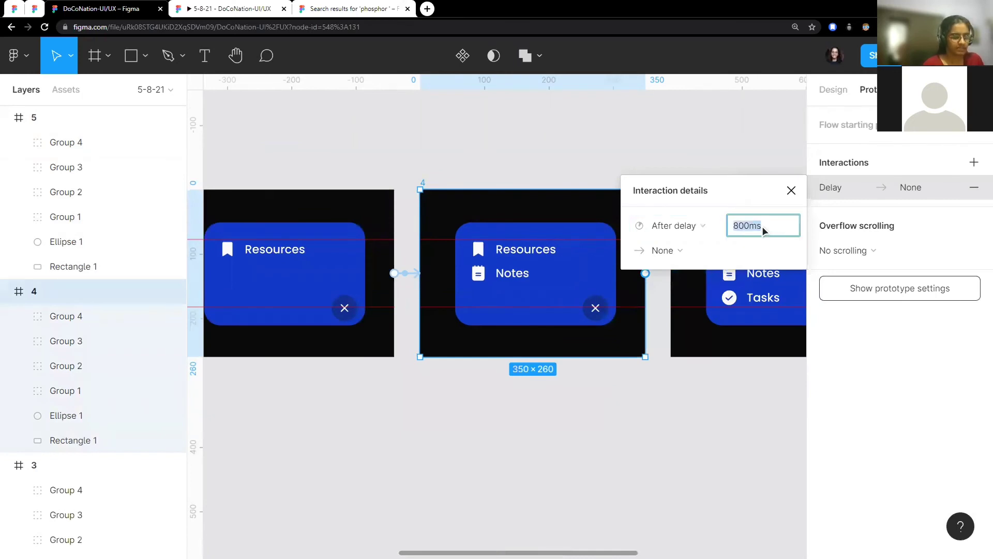
type("50")
key("Return")
Step: Make the interaction navigate to frame 5 with Smart animate
left_click(724, 250)
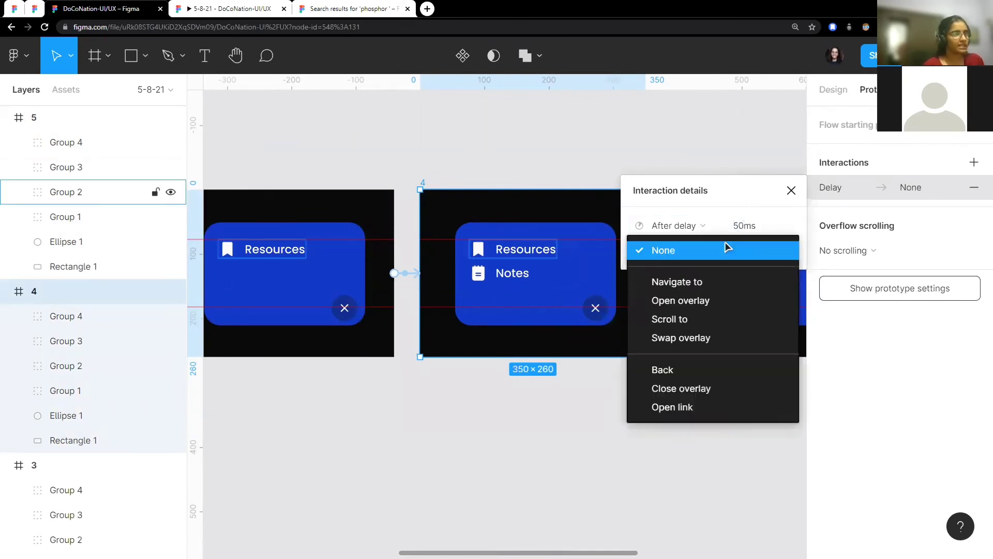
left_click(702, 284)
left_click(765, 251)
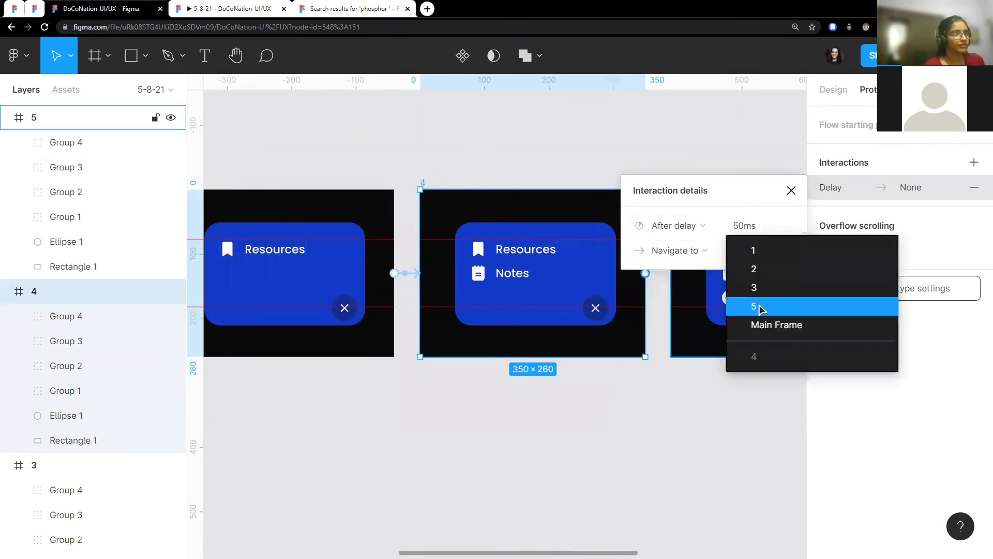
left_click(759, 306)
left_click(699, 314)
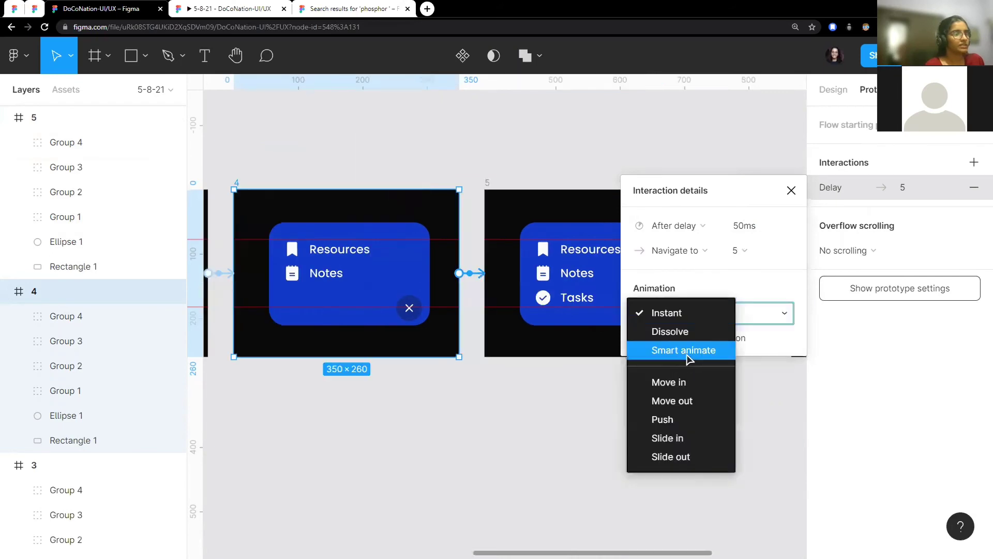
left_click(684, 350)
left_click(543, 127)
Step: Replay the prototype, collapsing and re-expanding the card to watch Resources, Notes and Tasks animate in
scroll(641, 269, "up", 1)
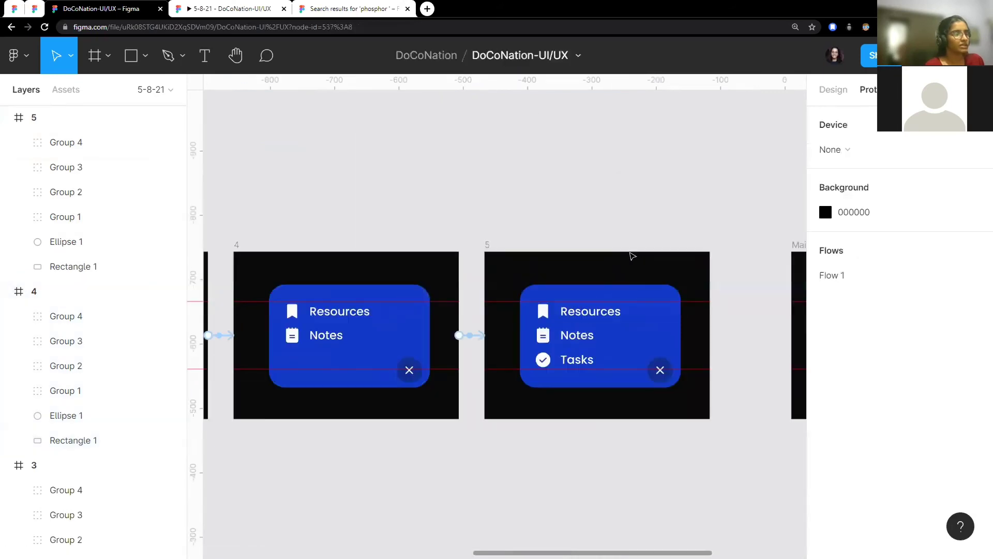
scroll(644, 230, "down", 5)
scroll(592, 202, "down", 3)
scroll(585, 212, "down", 3)
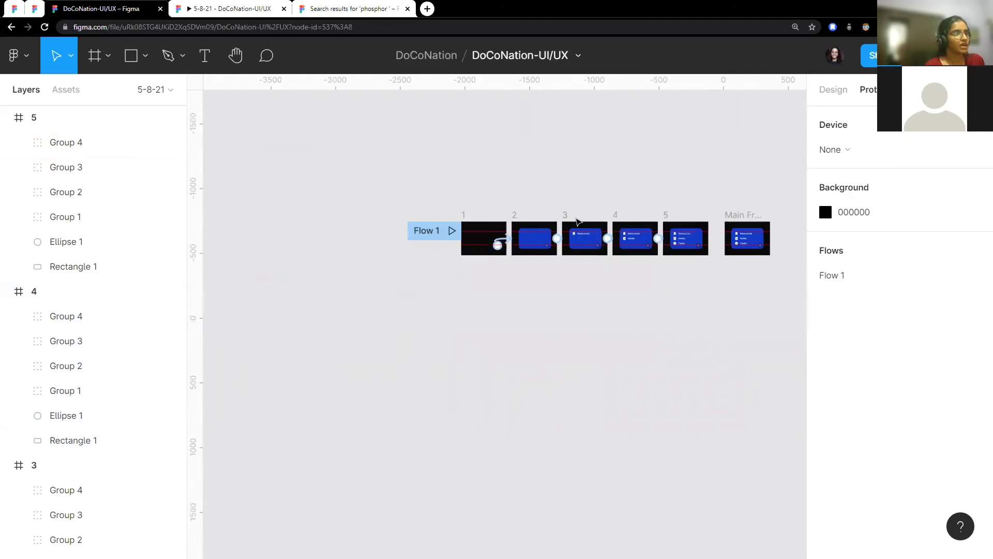
scroll(585, 217, "up", 3)
scroll(517, 145, "left", 2)
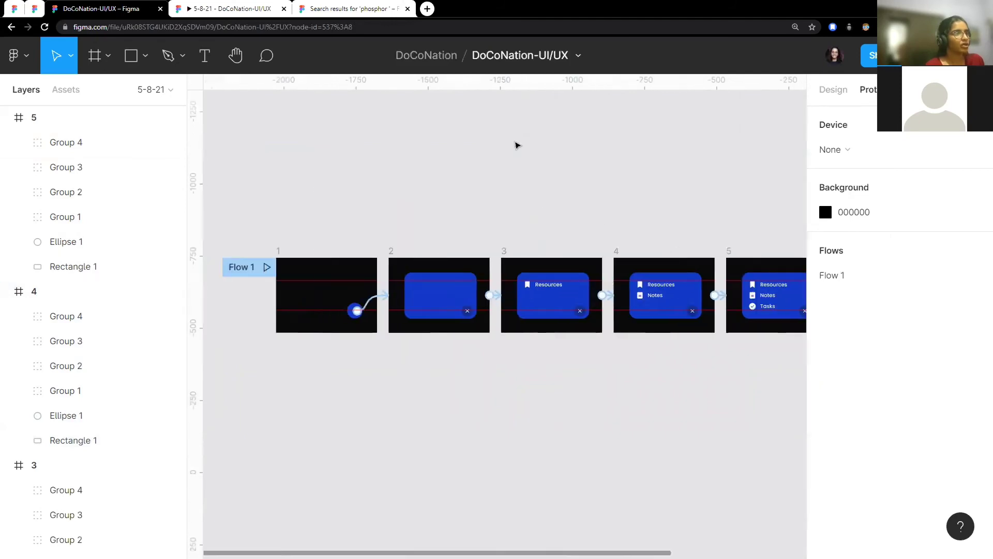
left_click(252, 14)
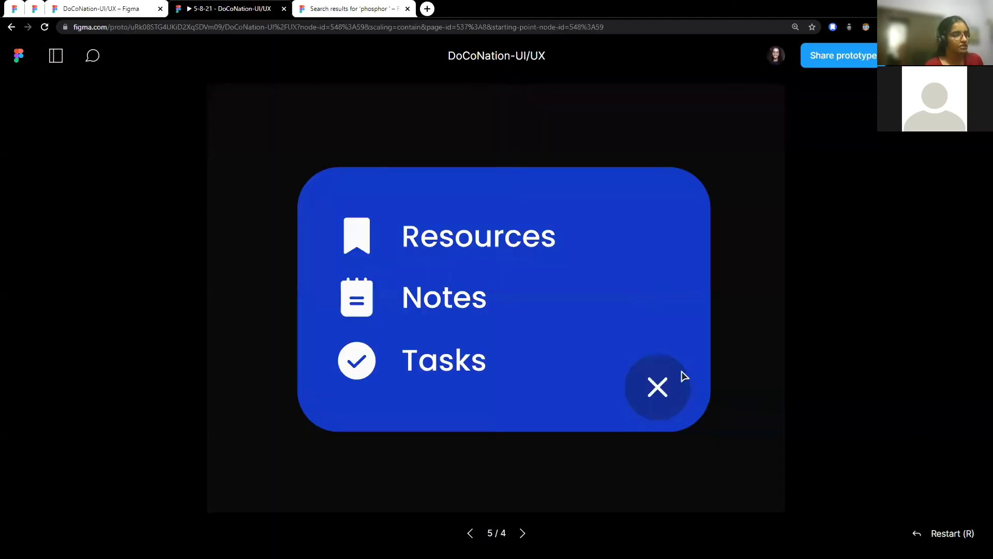
left_click(657, 386)
left_click(657, 385)
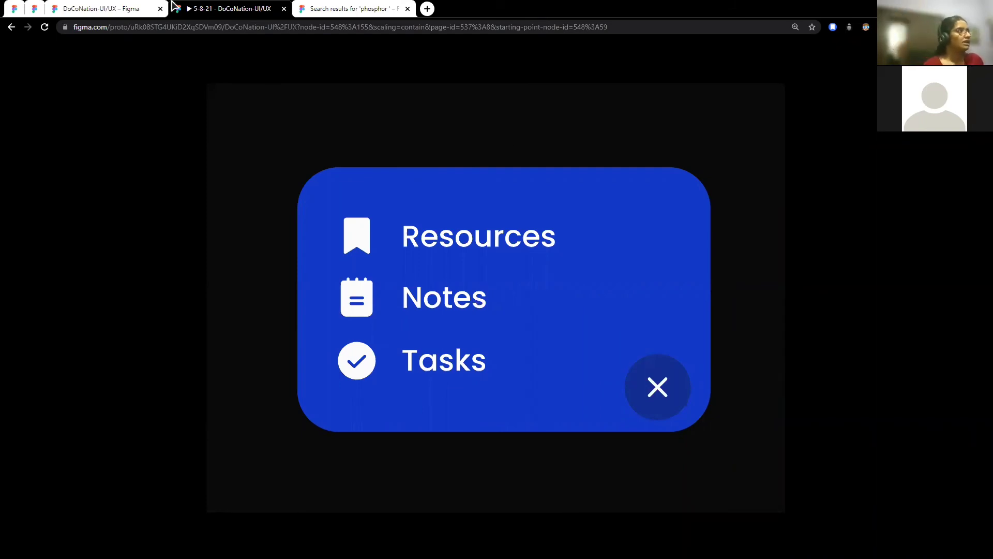
Step: Back in the editor, drag Main Frame left until it snaps 40px from frame 5
key("ctrl+shift+Tab")
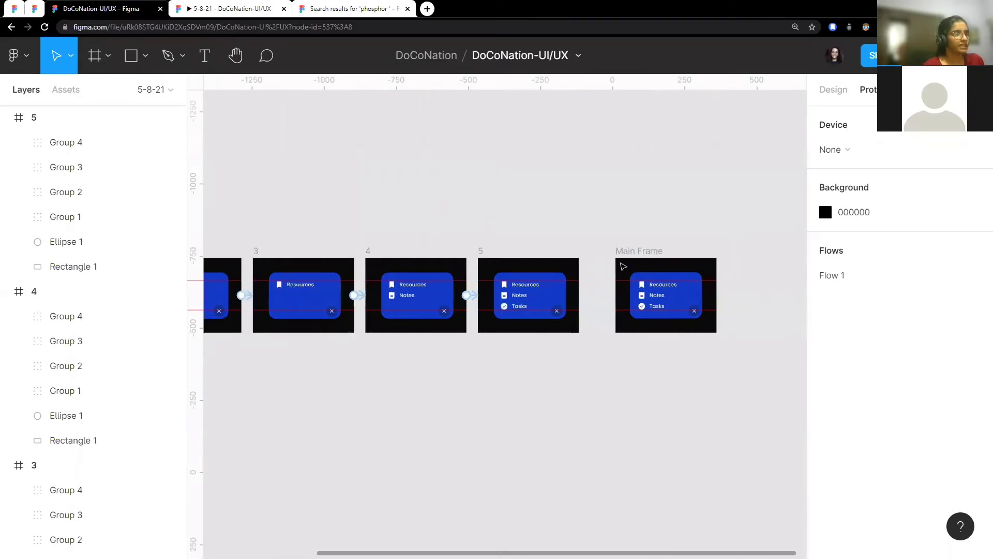
left_click(623, 266)
left_click_drag(643, 250, 633, 248)
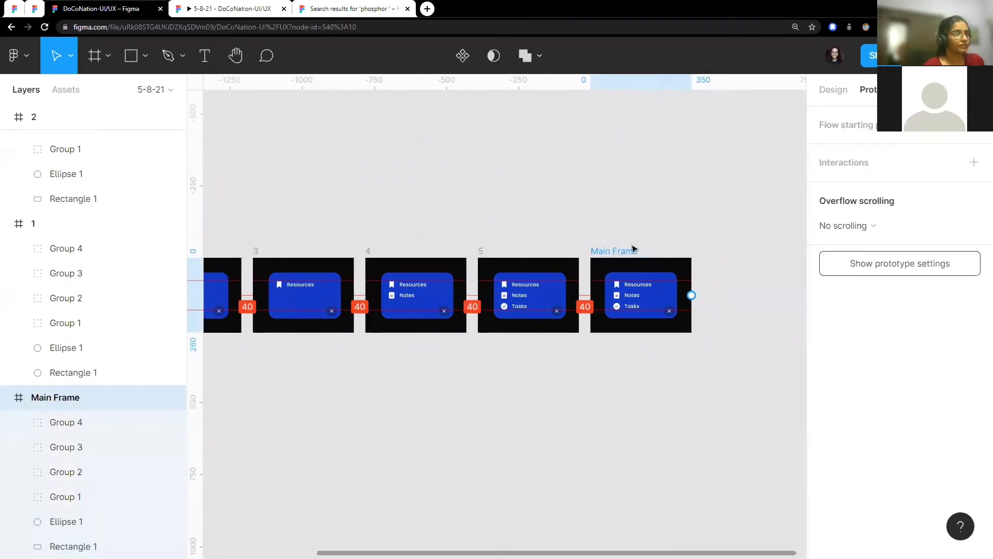
left_click(711, 256)
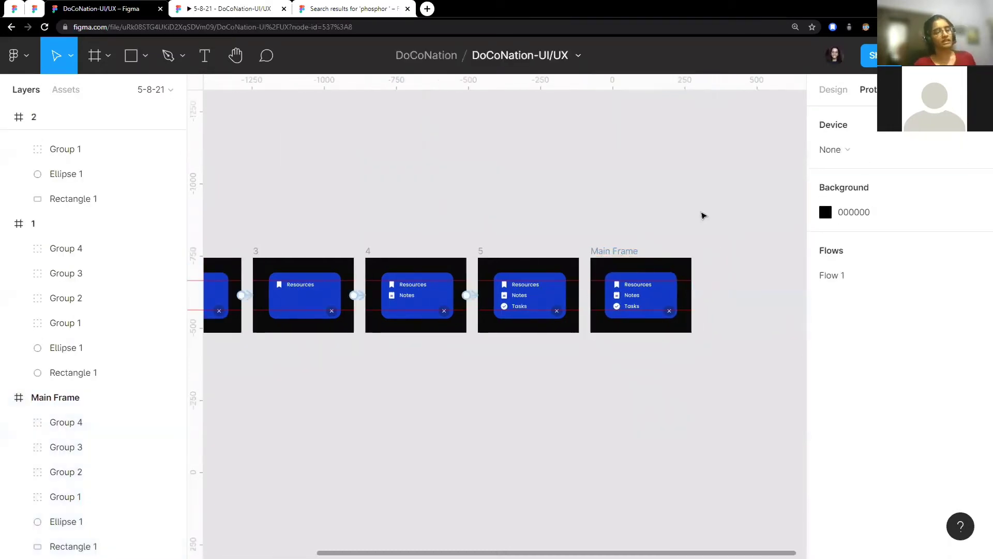
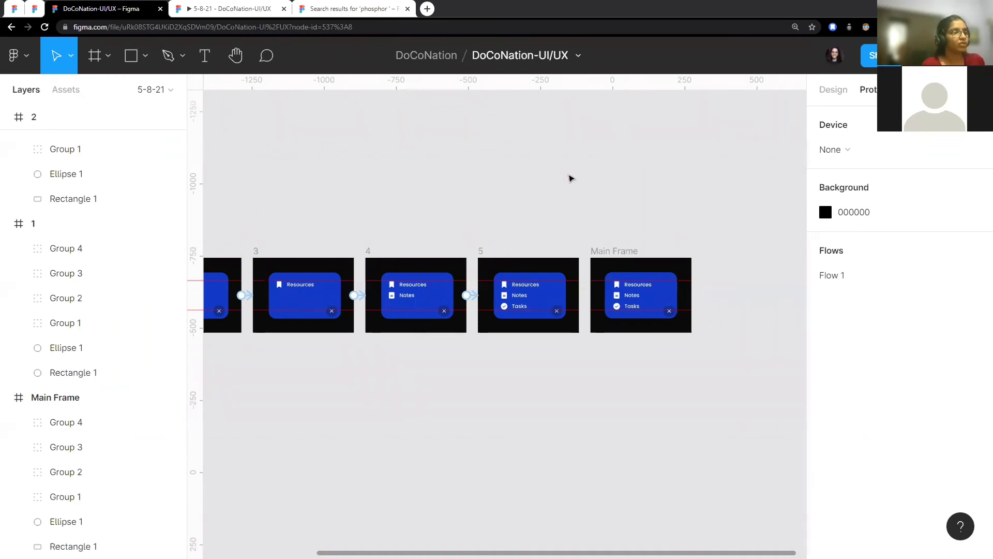
Step: Link frame 5 to Main Frame with an After delay trigger of 50ms
scroll(518, 290, "right", 2)
scroll(458, 312, "up", 3)
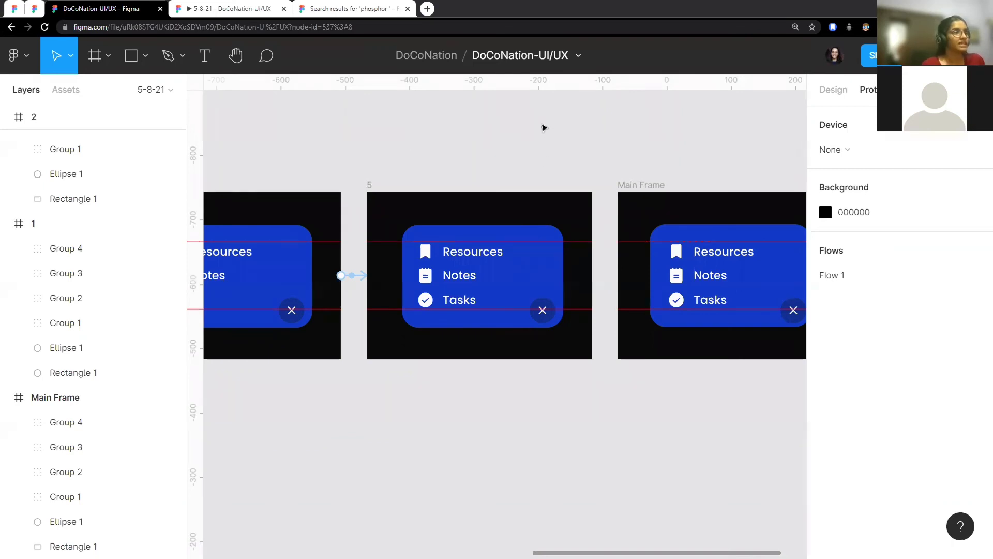
scroll(583, 206, "down", 3)
scroll(568, 259, "down", 3)
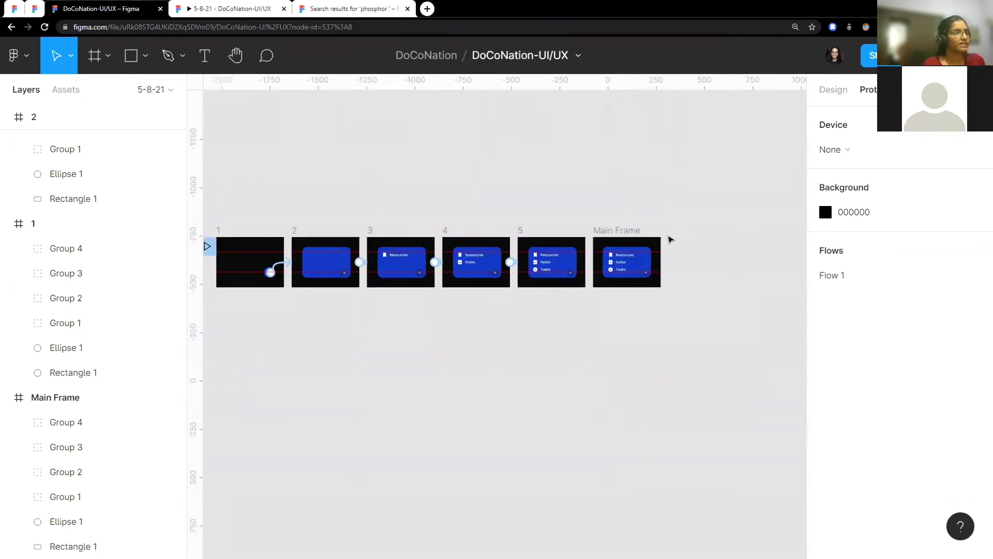
scroll(670, 239, "left", 3)
scroll(619, 248, "right", 3)
scroll(517, 233, "up", 2)
scroll(426, 219, "up", 4)
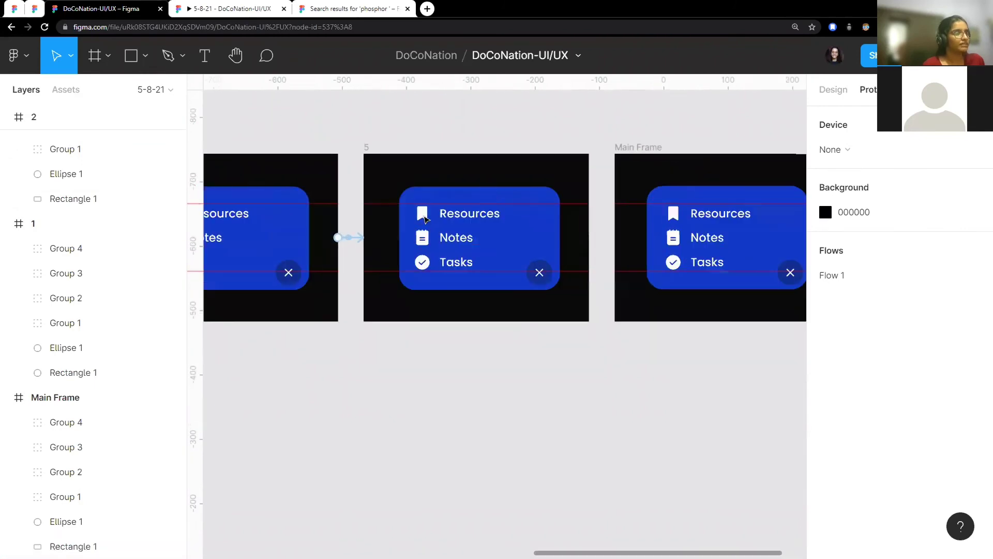
scroll(426, 219, "left", 2)
left_click(427, 148)
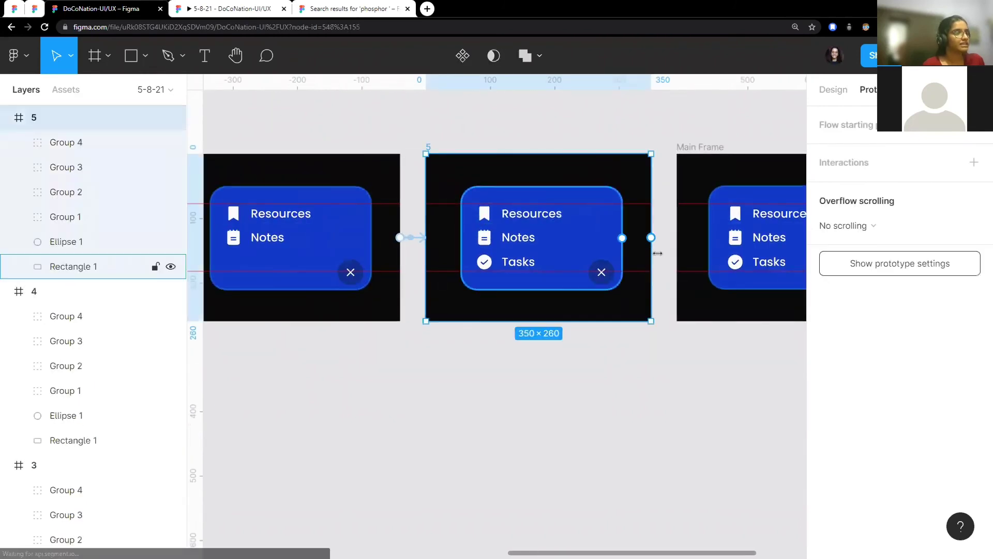
left_click_drag(651, 237, 703, 240)
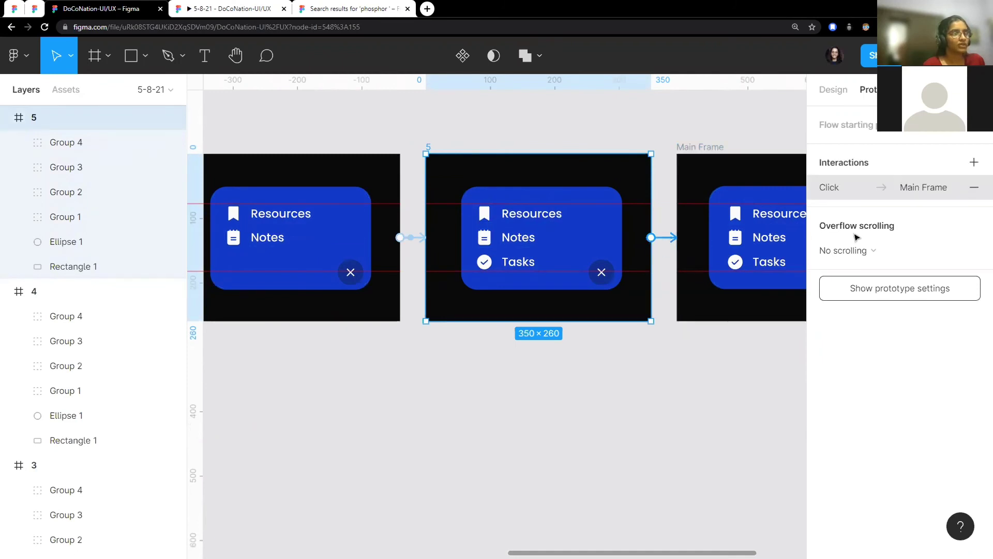
left_click(706, 226)
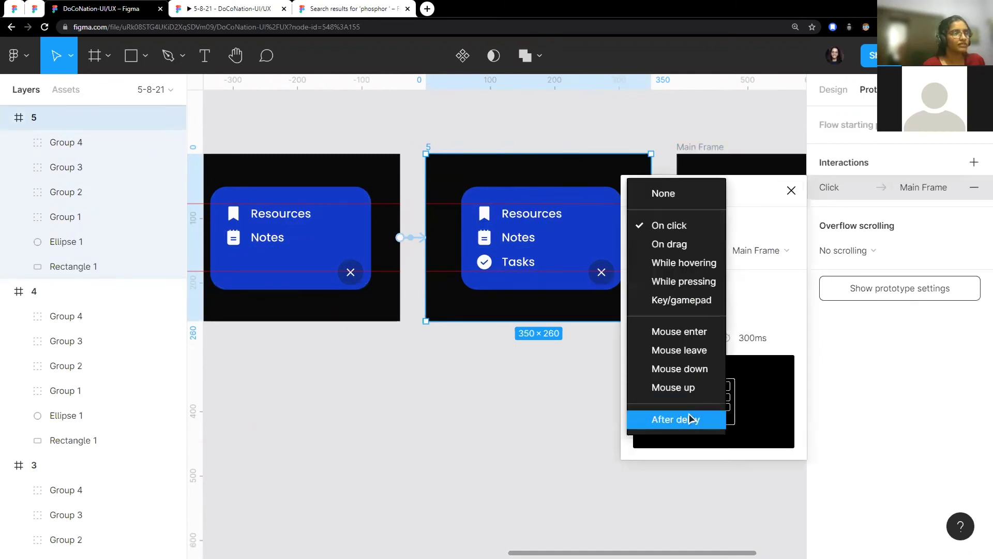
left_click(688, 417)
type("50")
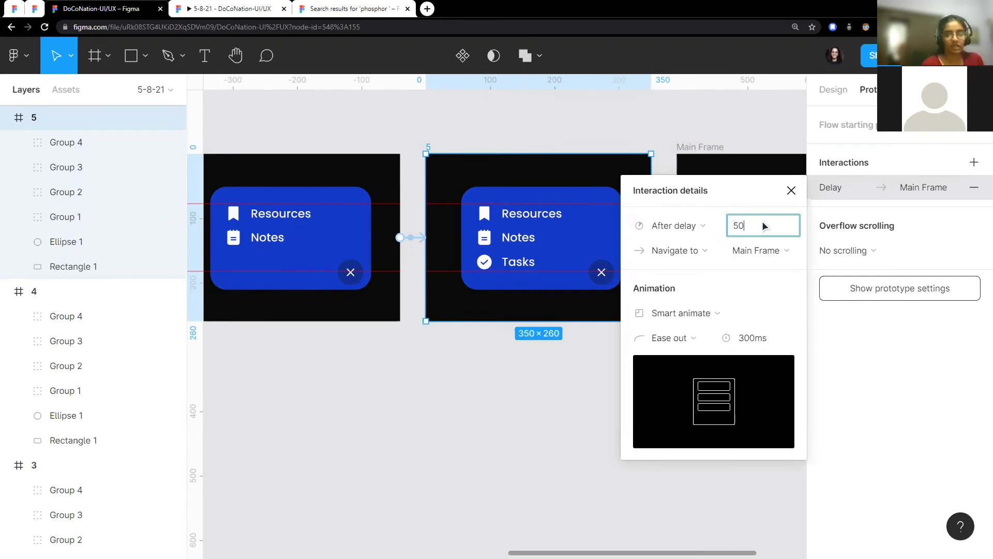
key("Return")
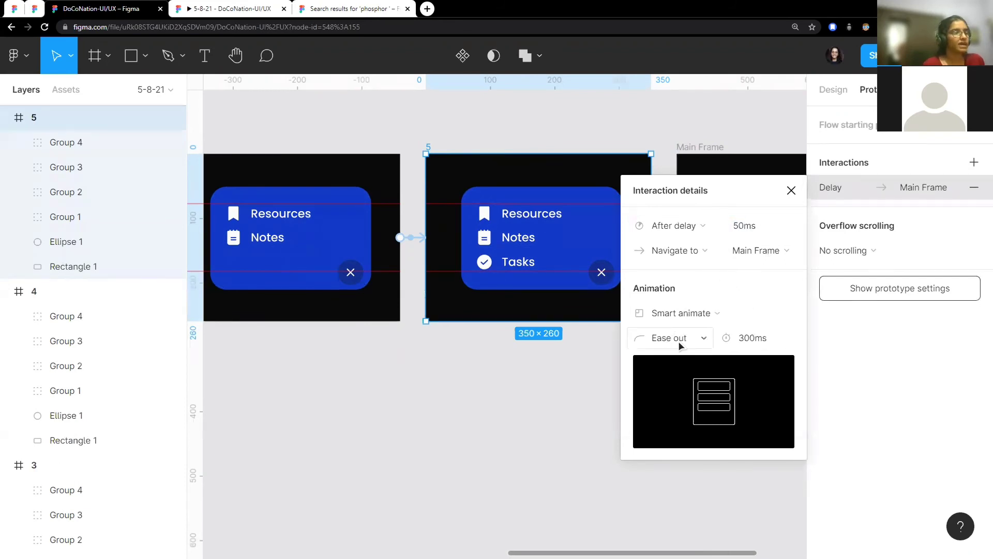
left_click(528, 337)
scroll(528, 337, "right", 3)
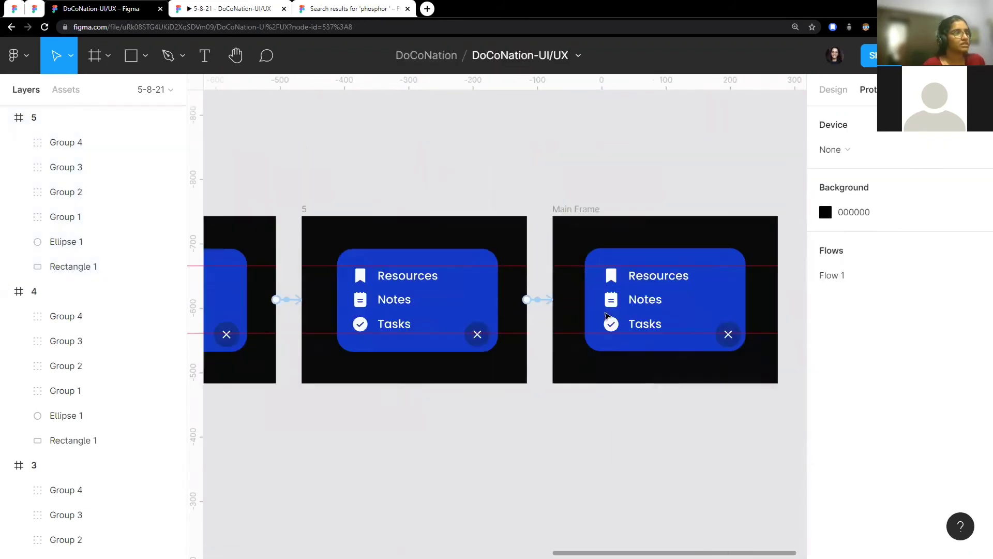
scroll(595, 290, "down", 5, "ctrl")
scroll(647, 251, "down", 3, "ctrl")
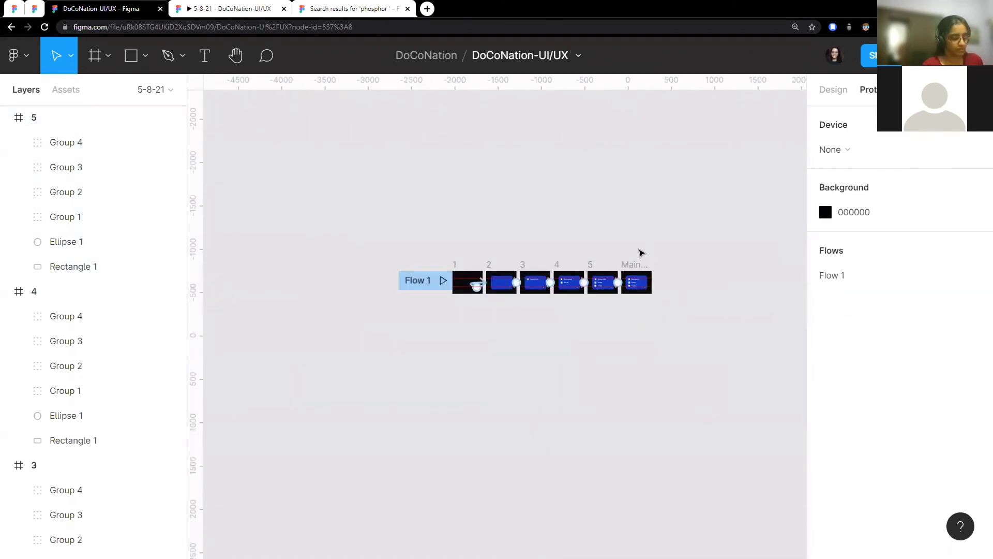
left_click(231, 9)
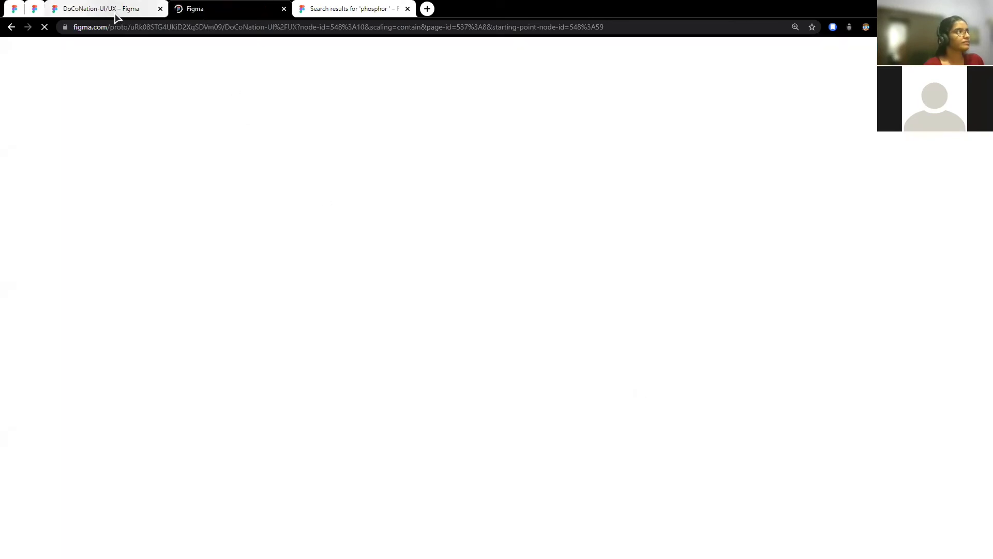
left_click(114, 11)
scroll(635, 314, "up", 3)
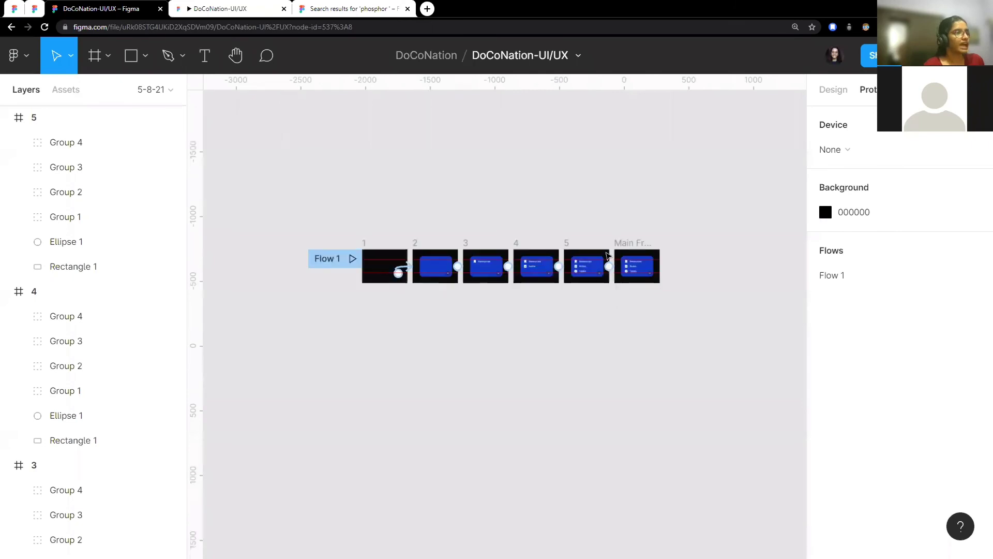
scroll(651, 285, "up", 8)
scroll(647, 297, "up", 4)
scroll(647, 299, "up", 5)
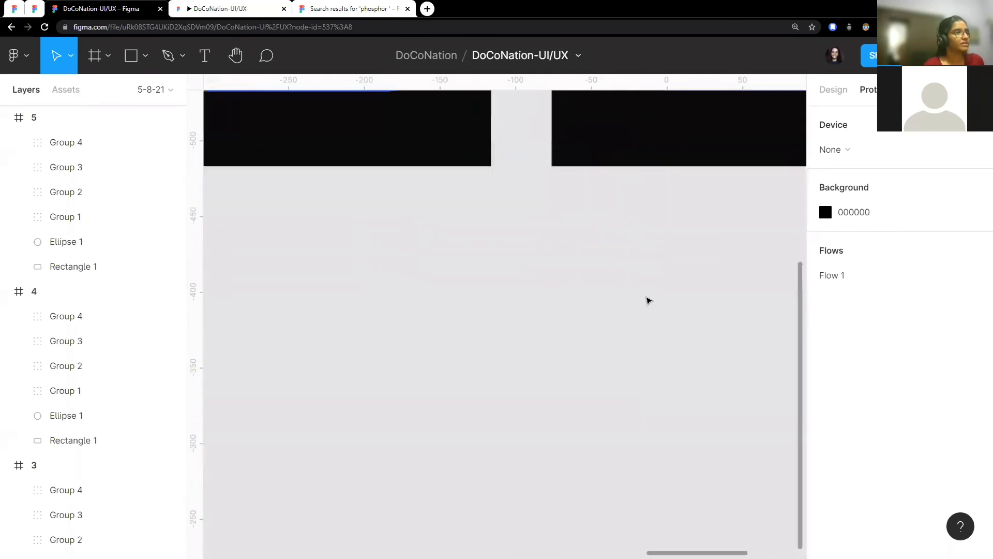
scroll(647, 299, "up", 3)
scroll(647, 299, "up", 5)
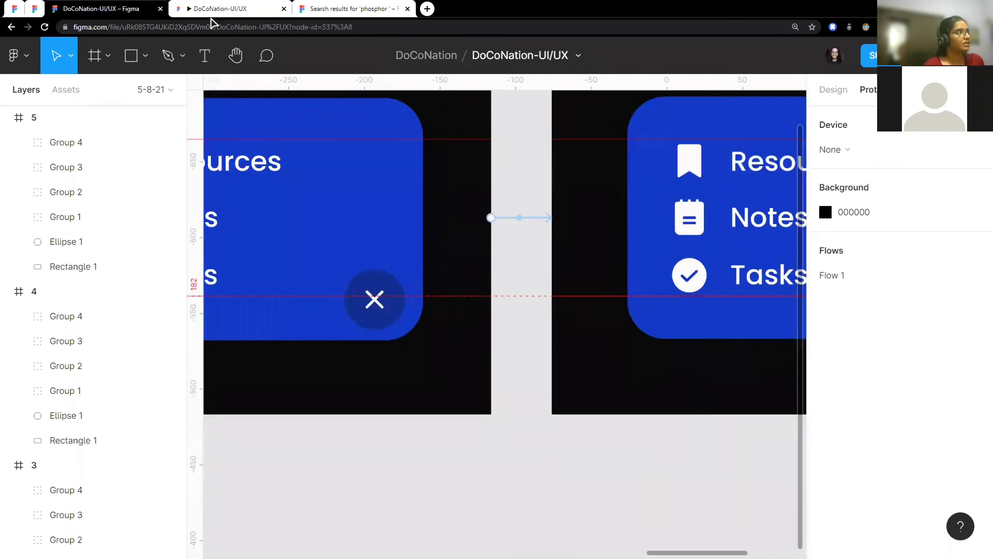
left_click(217, 9)
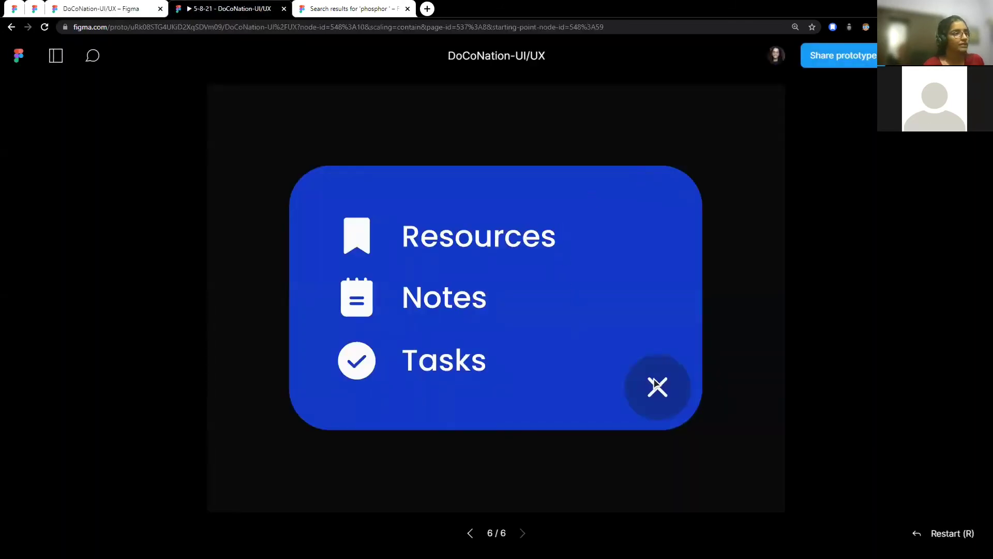
left_click(665, 390)
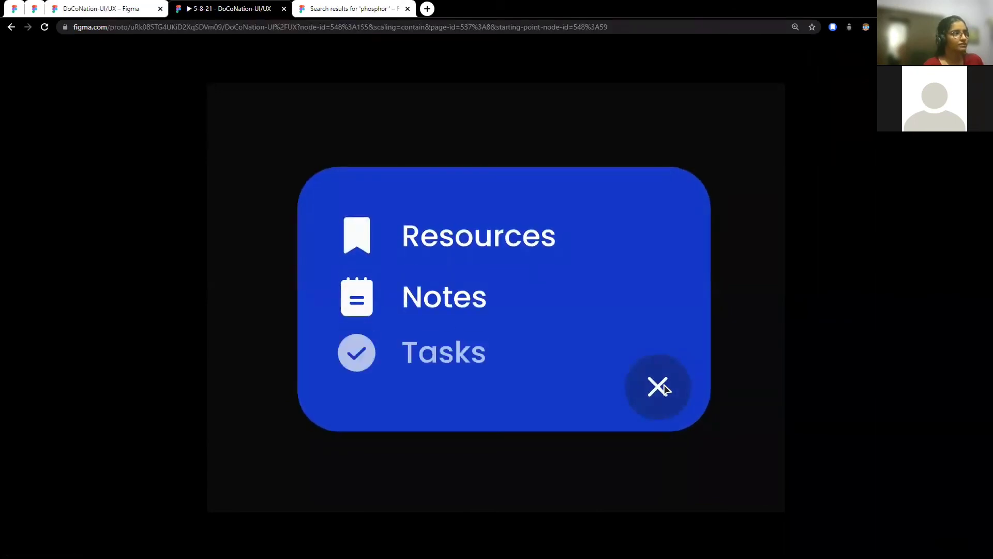
left_click(101, 8)
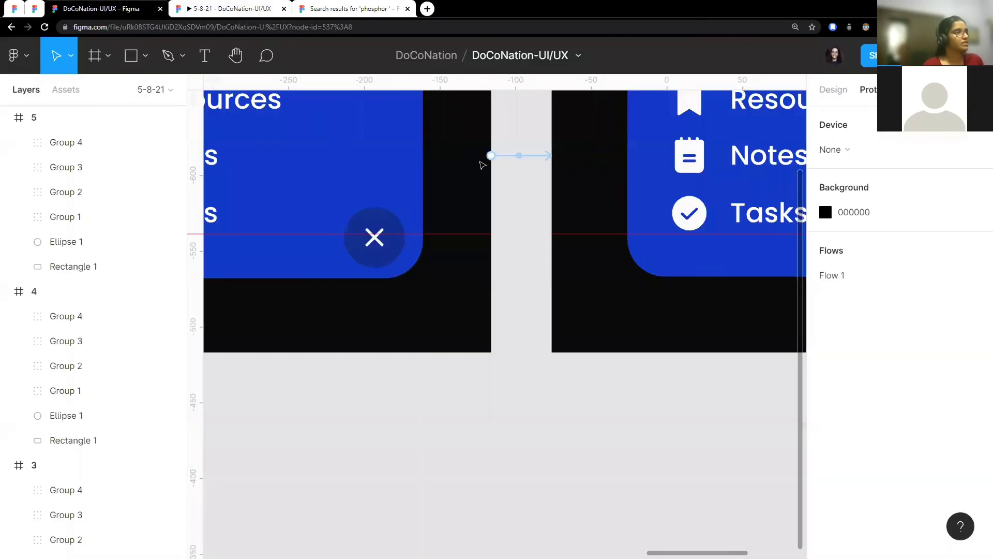
scroll(494, 217, "down", 3)
scroll(497, 225, "down", 5)
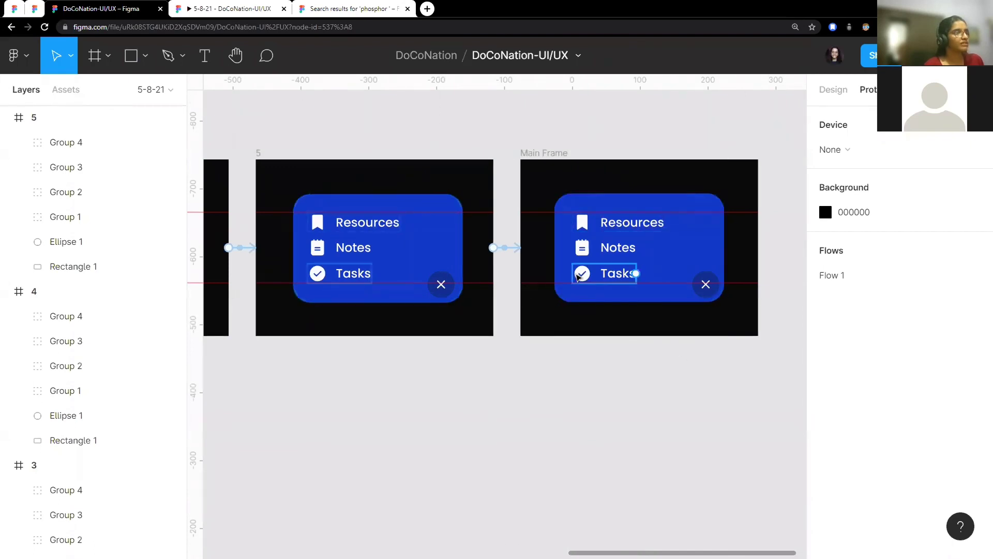
Step: Delete Main Frame from the canvas
scroll(574, 274, "down", 3)
scroll(574, 273, "down", 3)
scroll(255, 290, "down", 3)
scroll(371, 288, "up", 5)
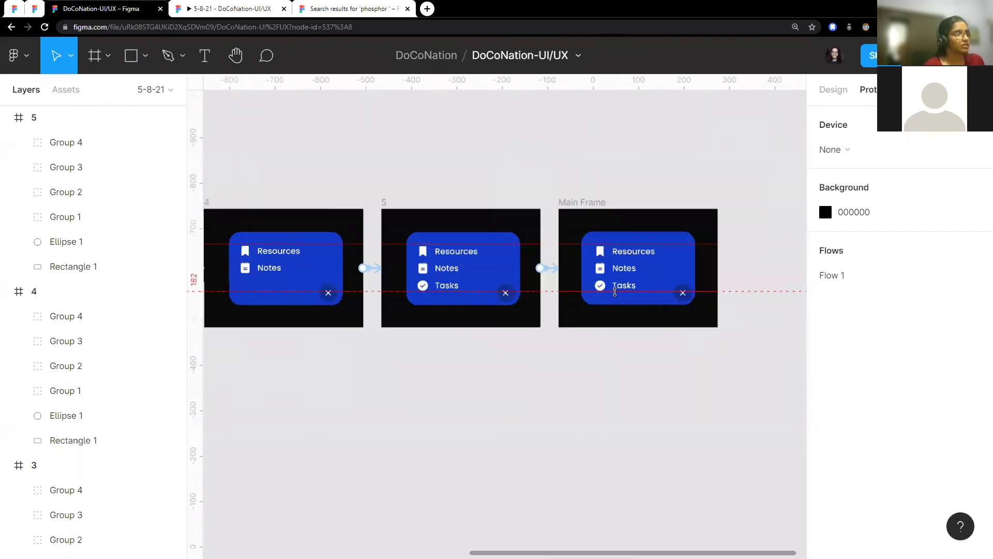
scroll(627, 317, "up", 4)
scroll(627, 316, "left", 5)
scroll(517, 290, "down", 3)
scroll(336, 295, "left", 8)
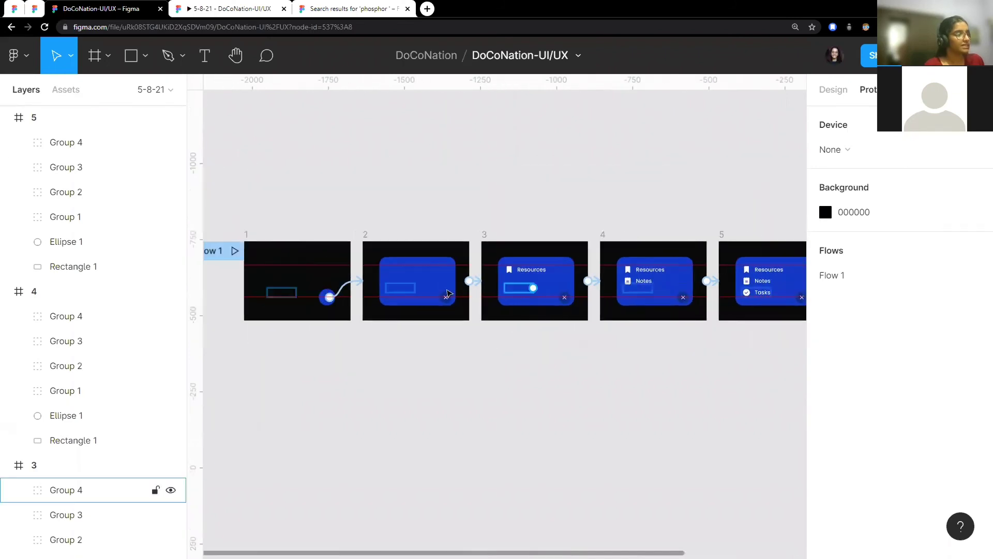
scroll(471, 297, "left", 3)
scroll(471, 298, "right", 2)
scroll(471, 290, "right", 2)
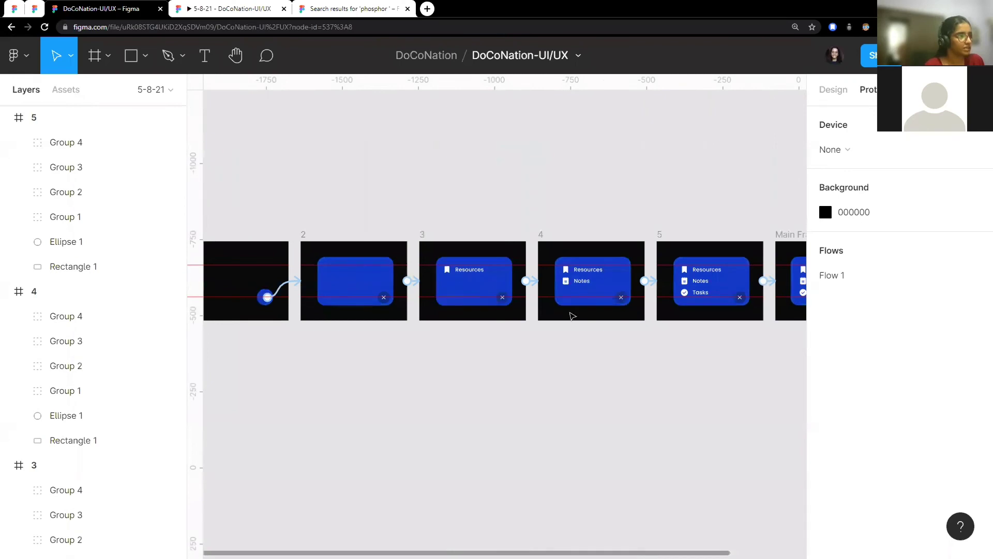
scroll(537, 270, "up", 3)
scroll(537, 270, "right", 5)
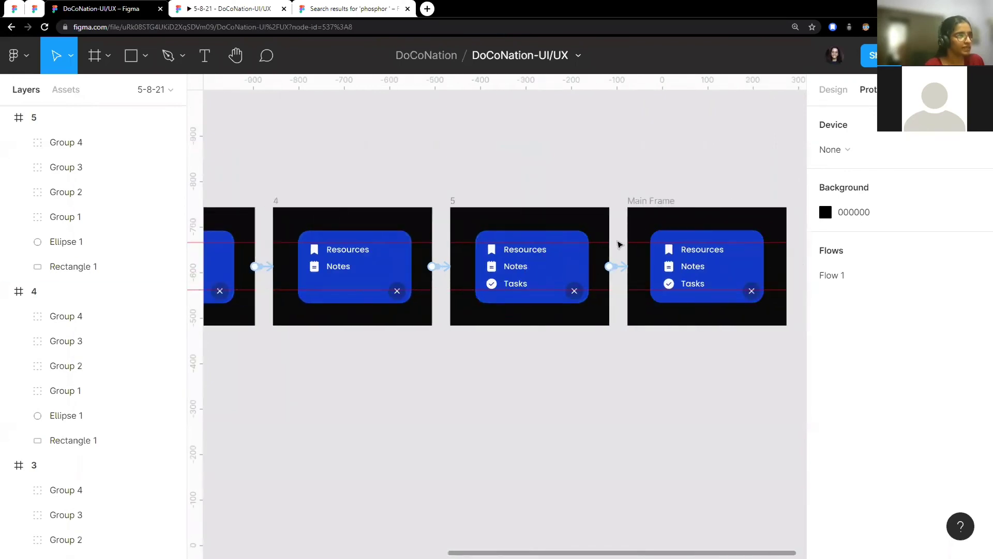
scroll(550, 185, "right", 2)
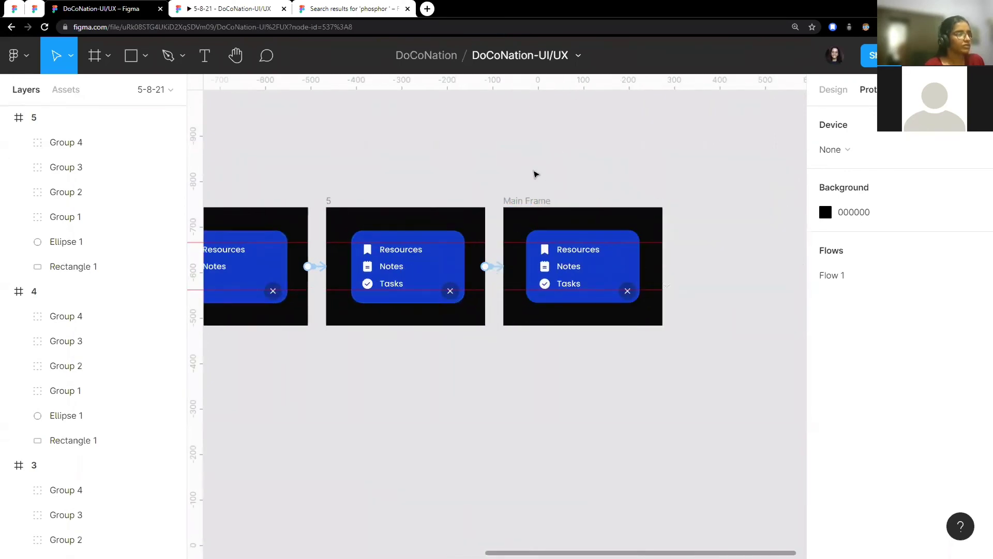
scroll(543, 192, "left", 1)
scroll(433, 197, "left", 1)
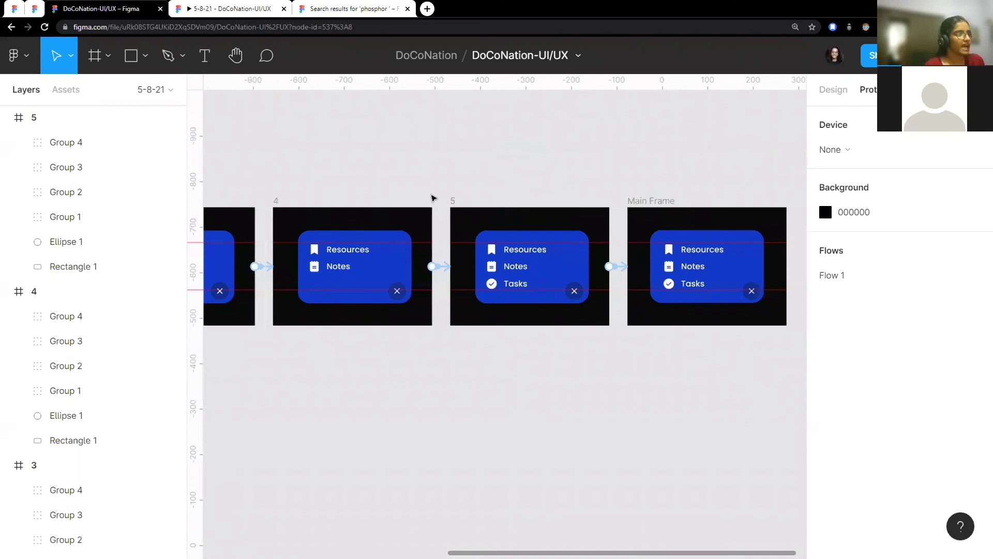
left_click(641, 201)
key("Delete")
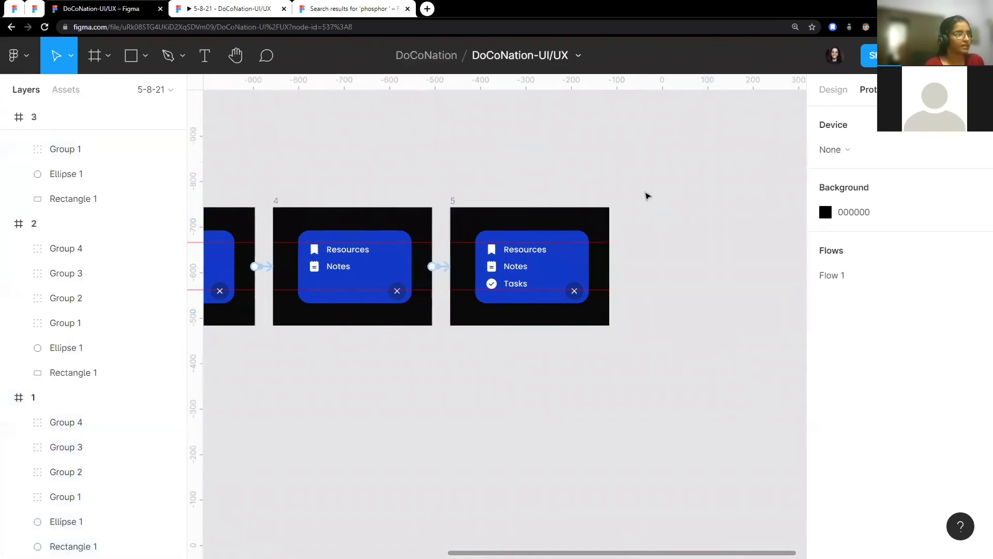
Step: Restart the prototype preview and open the menu from the plus button to test it
scroll(622, 206, "left", 2)
scroll(570, 181, "down", 5)
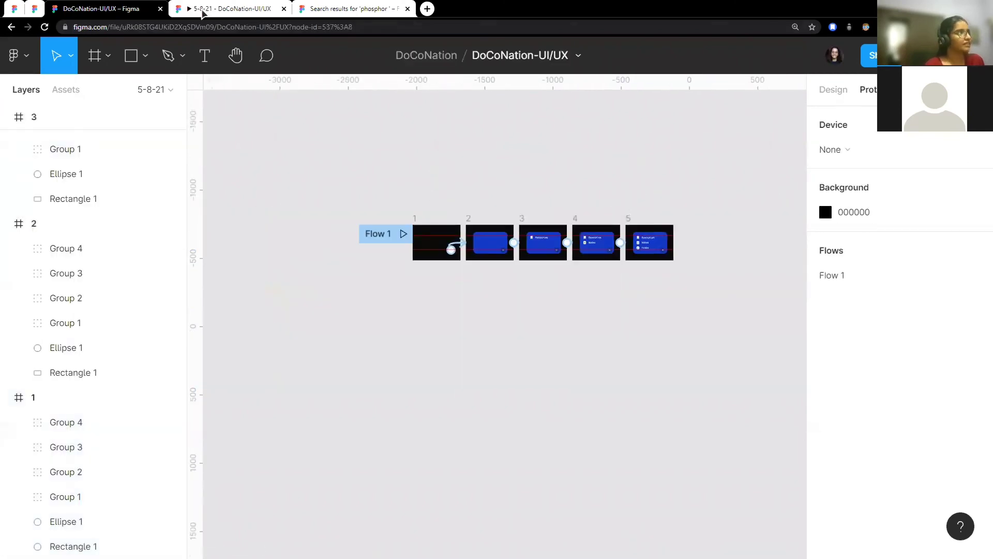
left_click(404, 233)
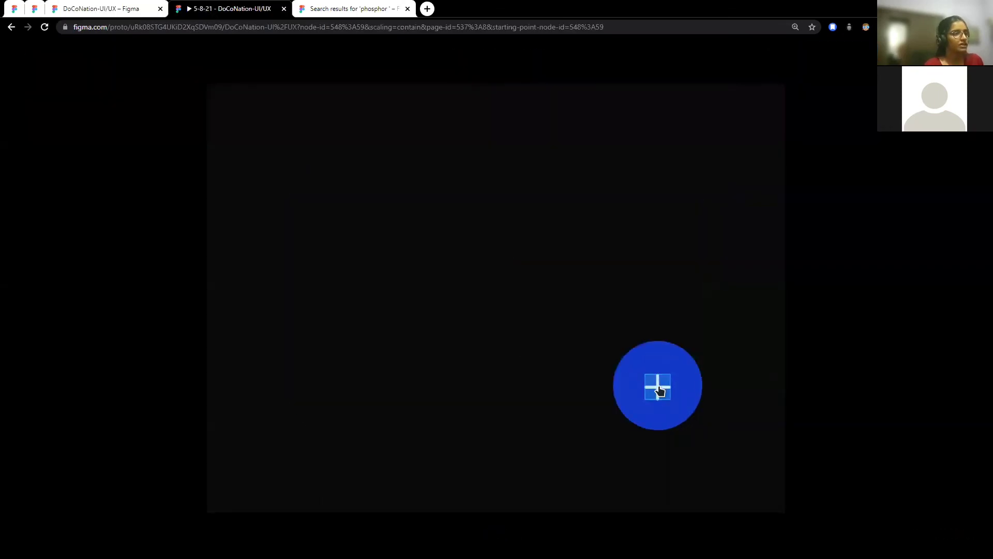
left_click(659, 388)
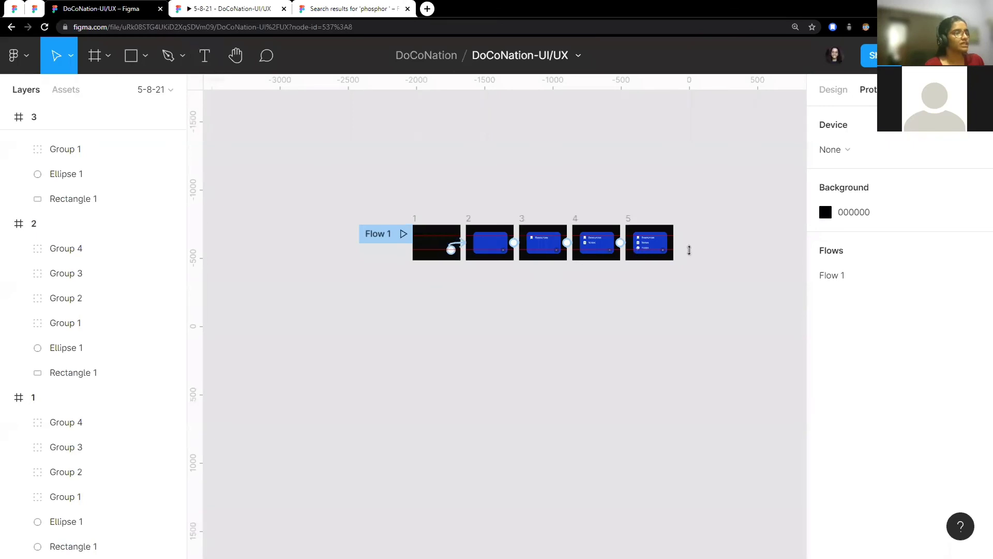
scroll(685, 251, "up", 5)
Step: Duplicate frame 5 as frame 6 and place it directly below frame 5
left_click(500, 156)
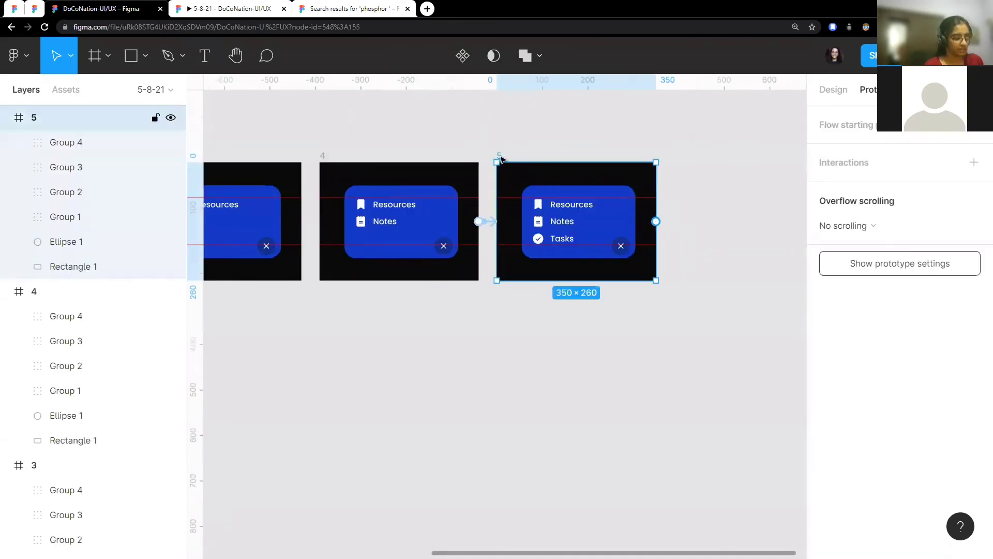
key("ctrl+d")
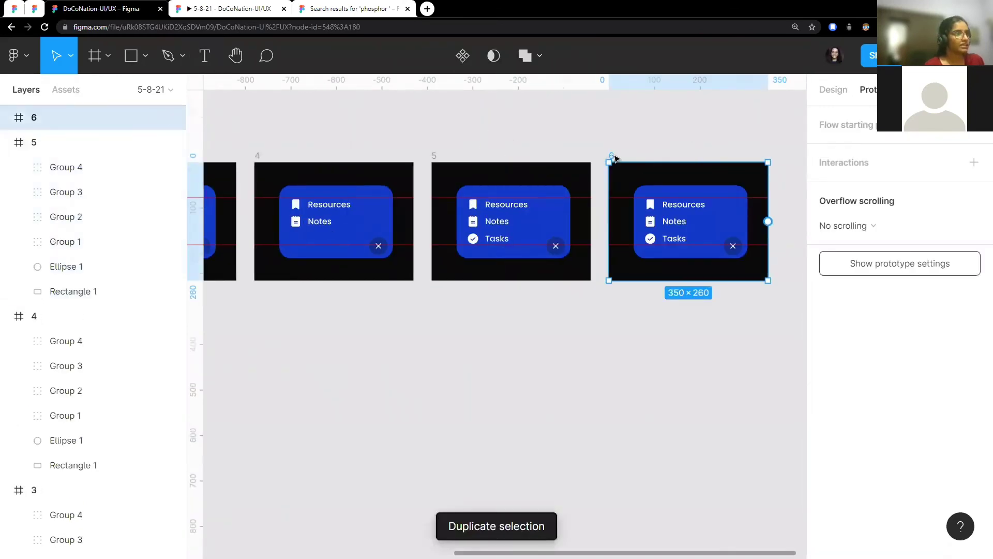
left_click_drag(613, 156, 436, 312)
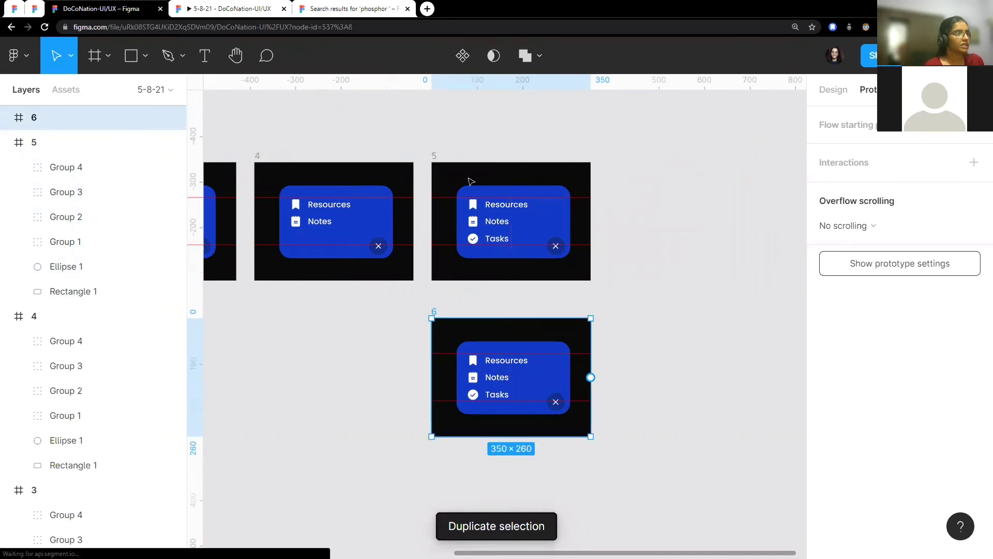
key("Escape")
scroll(471, 207, "down", 3)
scroll(492, 259, "up", 2)
scroll(481, 300, "up", 5)
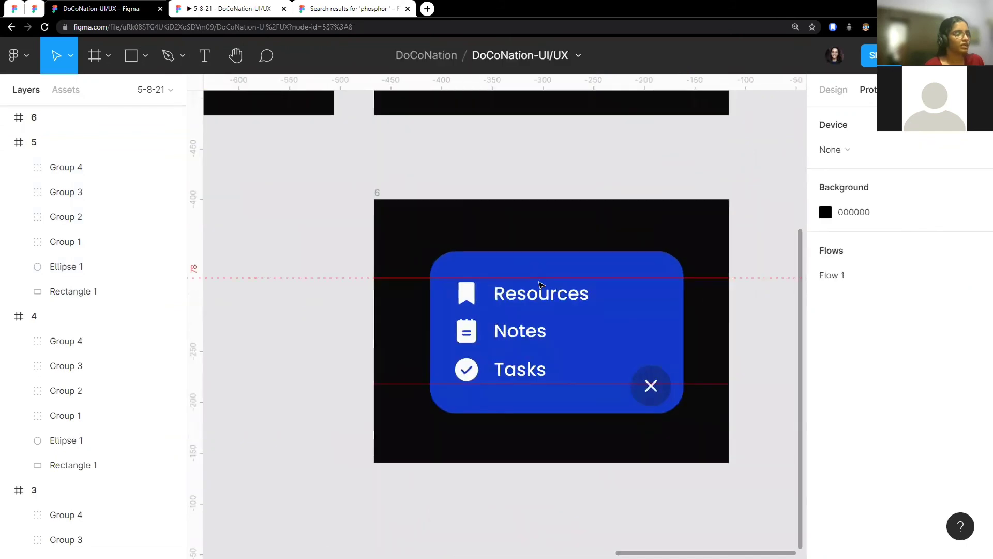
scroll(540, 284, "down", 3)
scroll(532, 266, "up", 2)
scroll(538, 275, "down", 2)
scroll(543, 279, "down", 3)
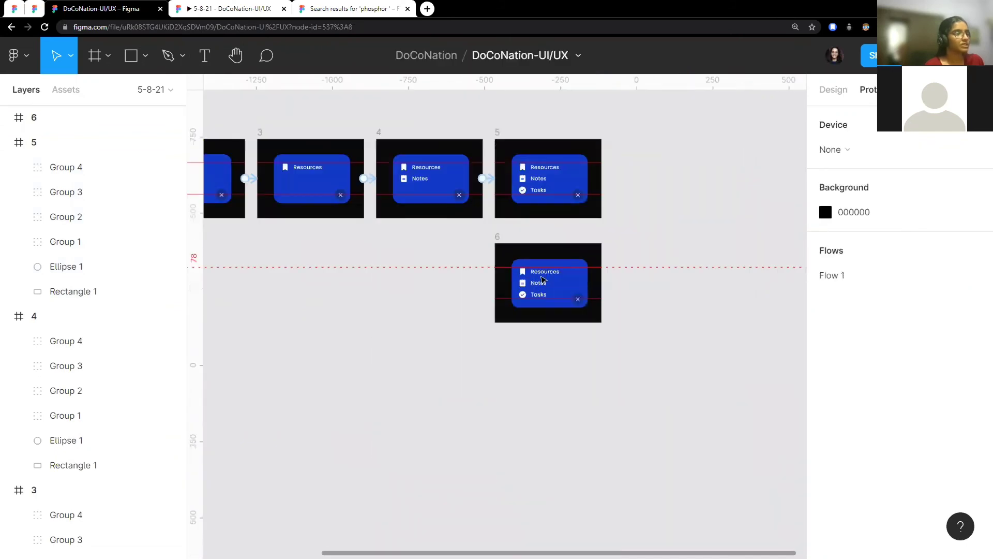
scroll(543, 280, "up", 3)
scroll(541, 332, "up", 2)
scroll(537, 370, "up", 3)
scroll(577, 250, "up", 2)
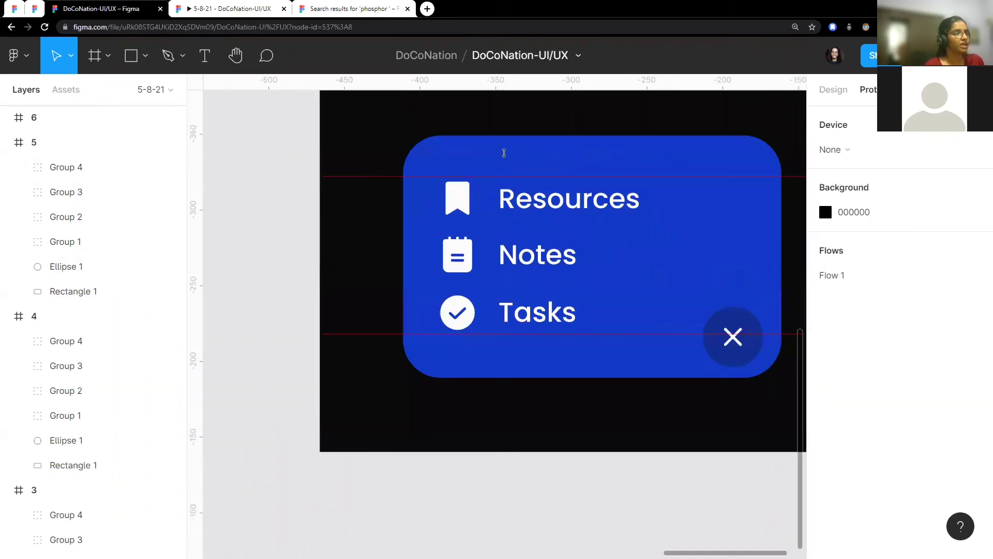
Step: Move frame 6's Tasks row up under Notes and set its layer opacity to 0%
left_click(538, 309)
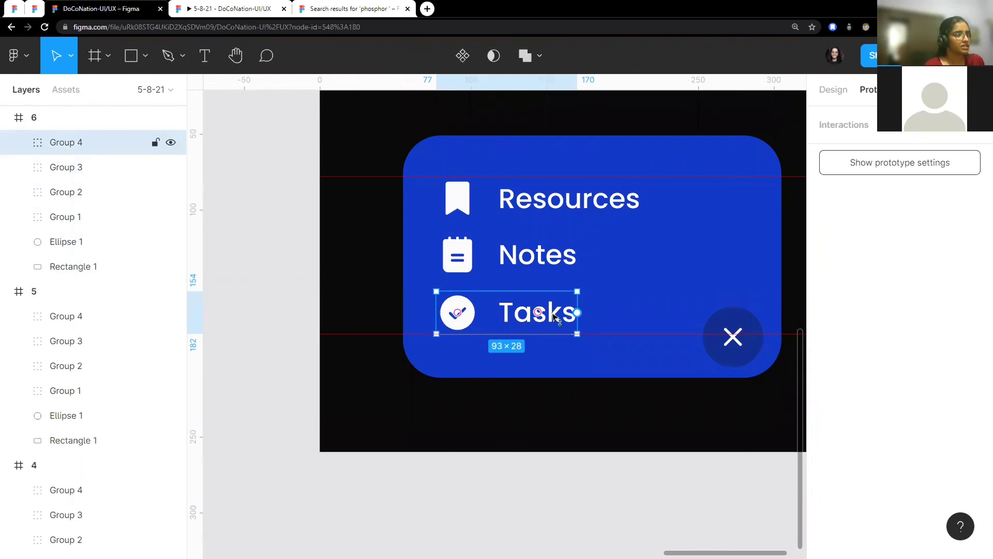
left_click_drag(553, 316, 550, 302)
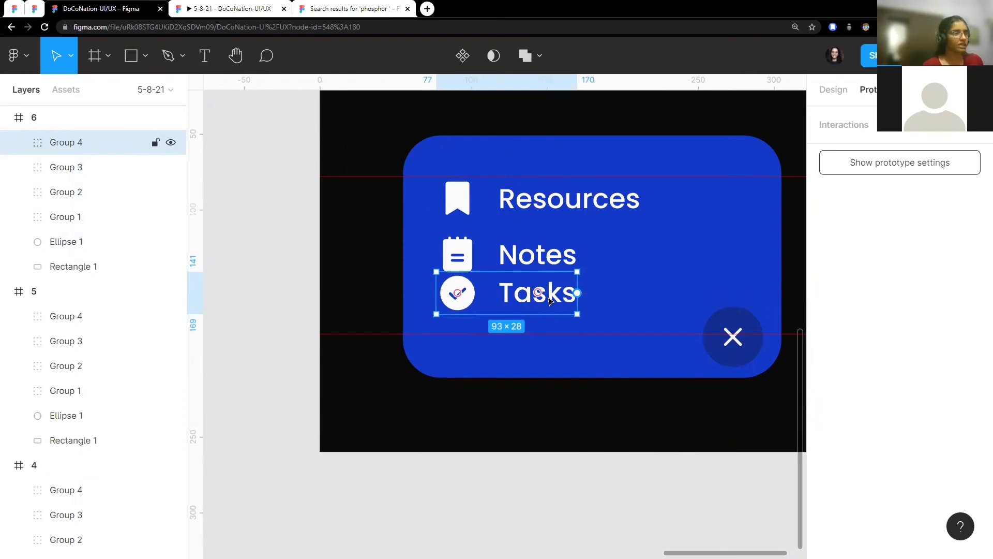
left_click_drag(505, 314, 508, 314)
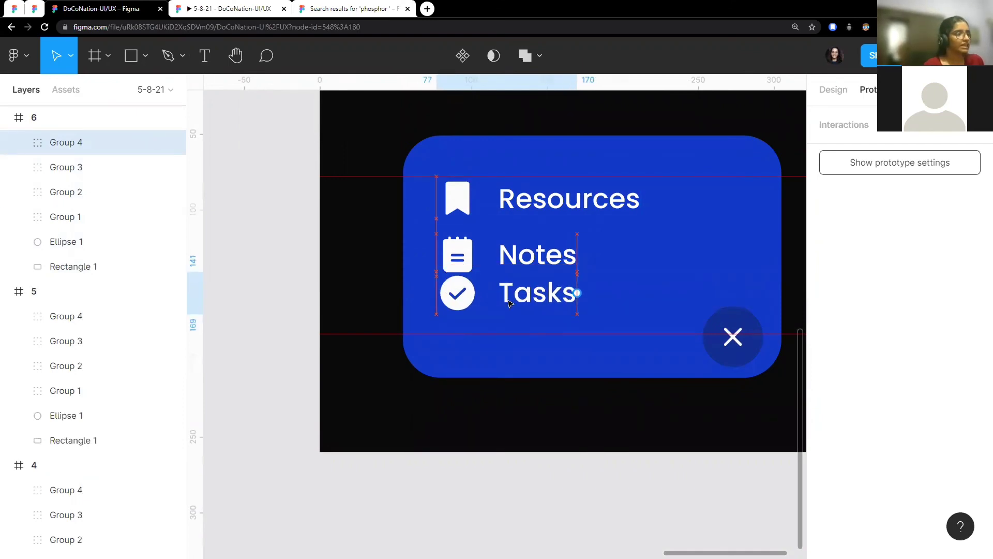
left_click(835, 91)
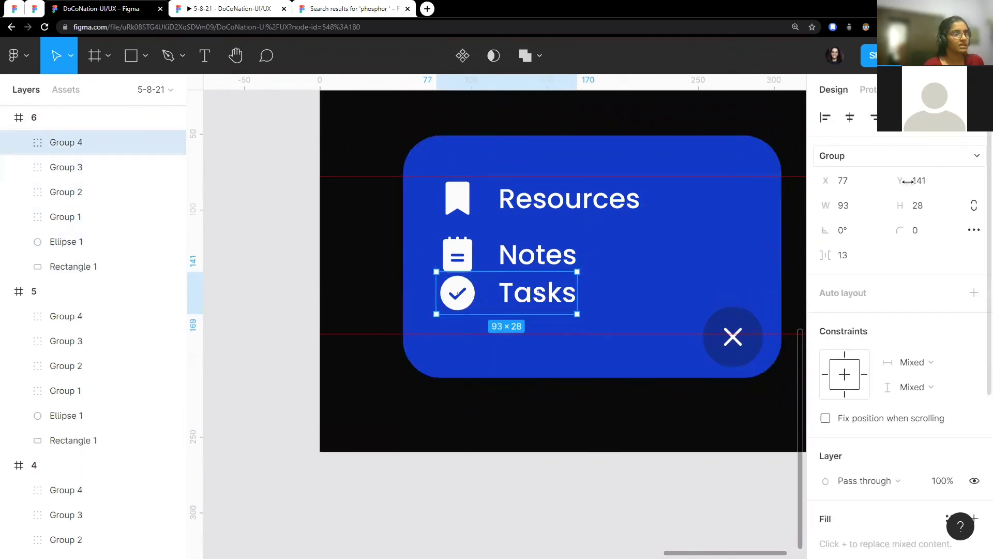
scroll(825, 307, "down", 5)
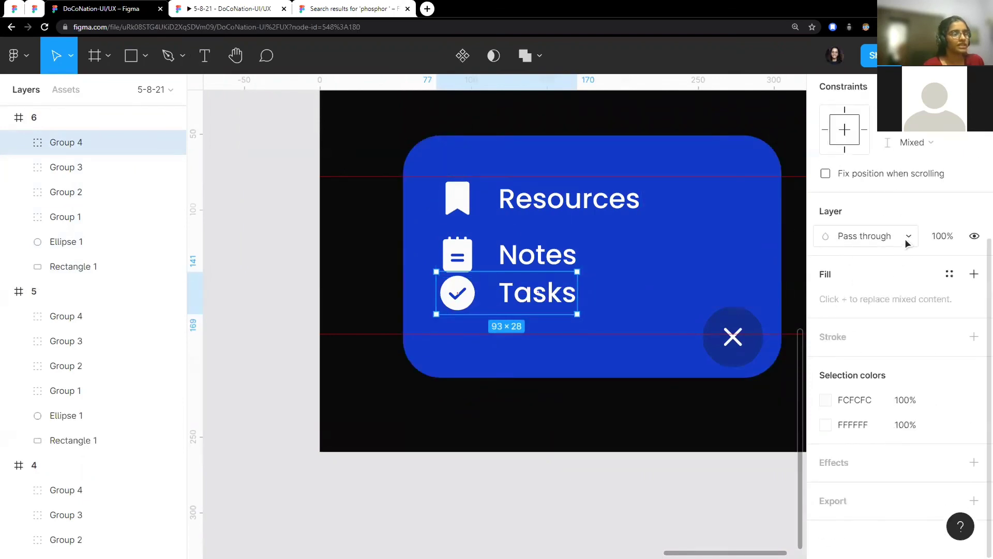
left_click(952, 237)
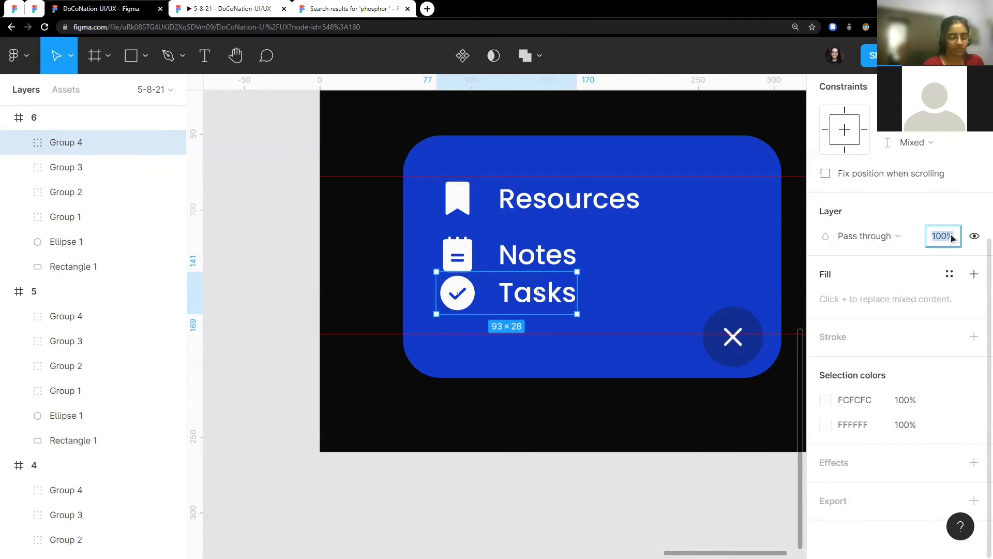
type("0")
key("Return")
Step: Clear the selection, zoom into frame 5, and select its X close icon group
scroll(644, 184, "up", 2)
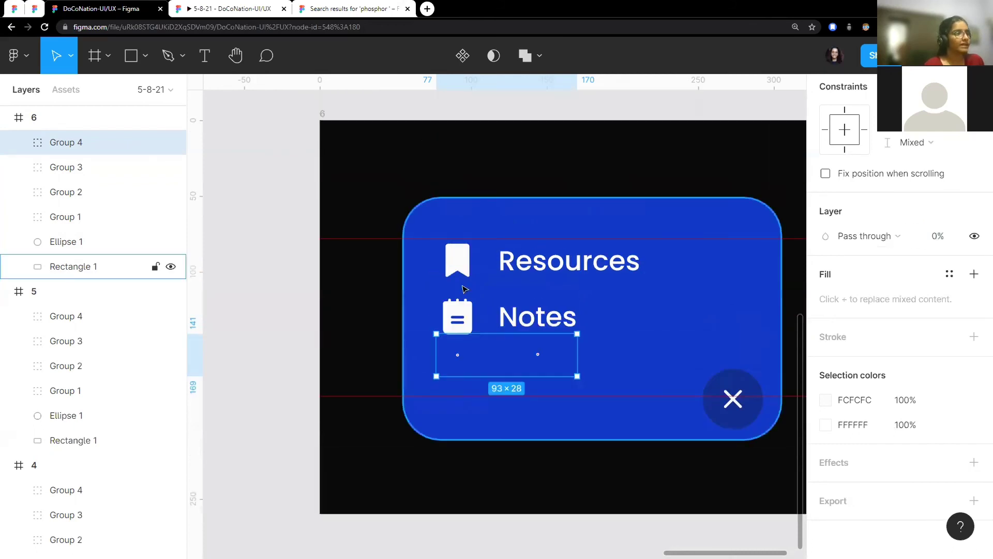
scroll(644, 184, "down", 3)
left_click(644, 184)
scroll(642, 268, "down", 3)
scroll(491, 198, "up", 2)
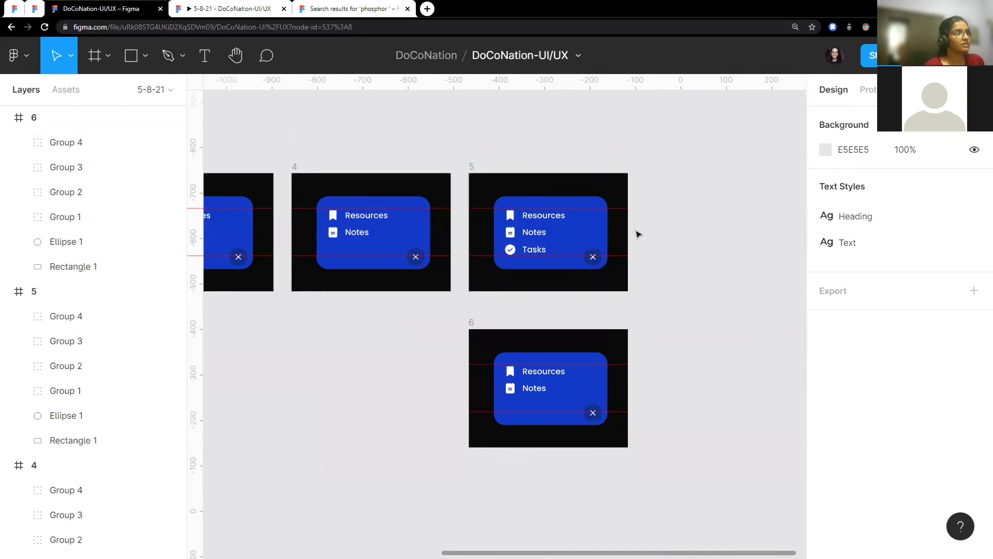
scroll(559, 321, "up", 2)
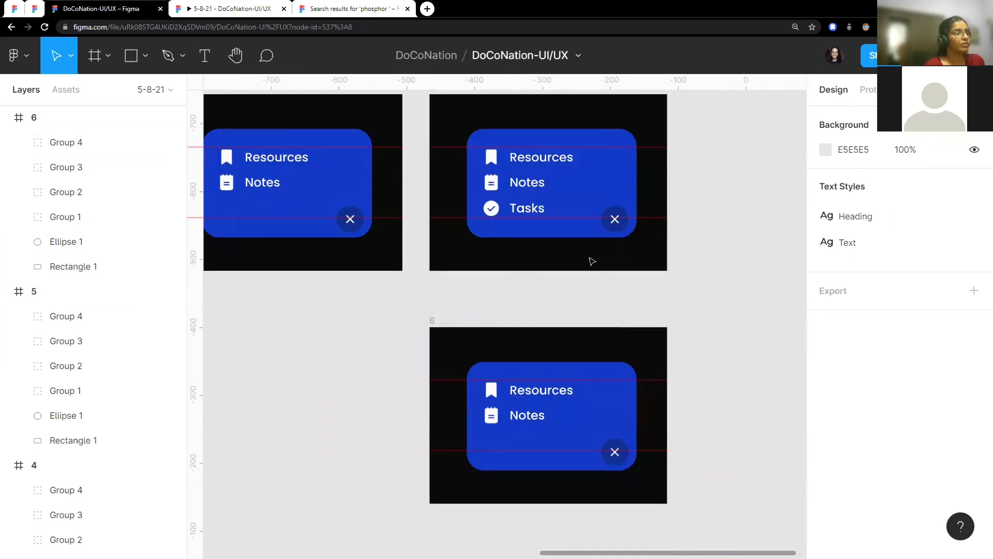
scroll(591, 261, "down", 2)
scroll(598, 243, "down", 1)
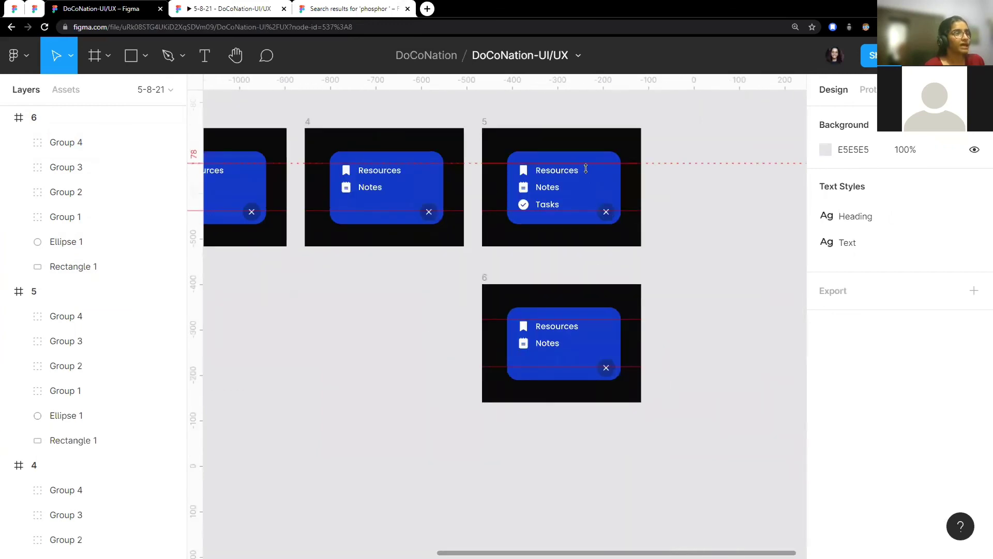
scroll(610, 223, "up", 2)
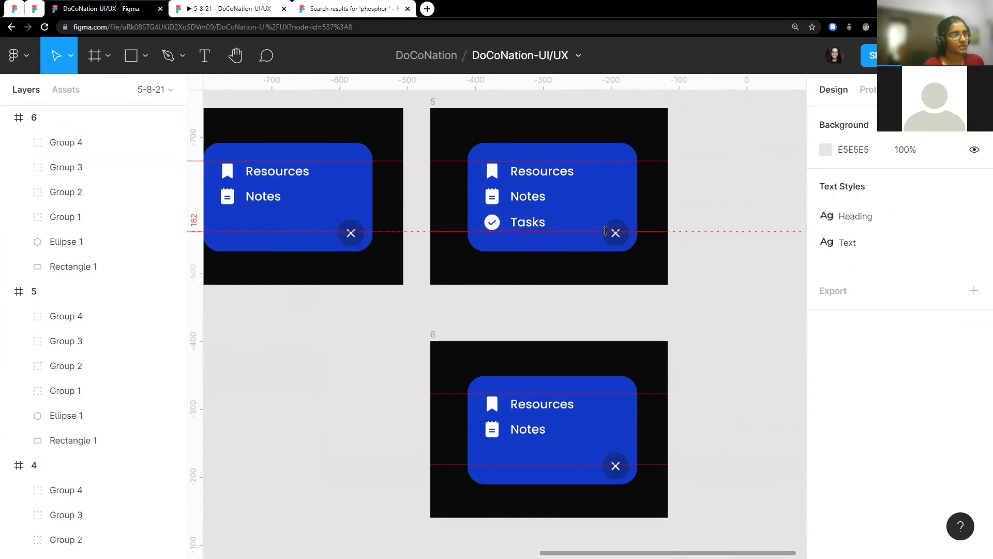
scroll(606, 230, "up", 2)
scroll(613, 236, "up", 2)
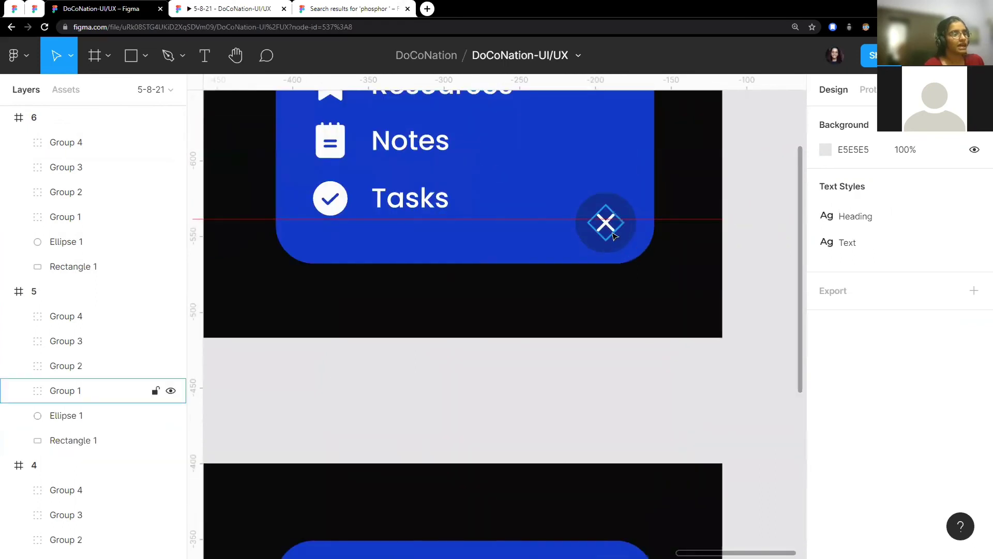
scroll(613, 235, "up", 1)
left_click(608, 225)
scroll(606, 223, "down", 5)
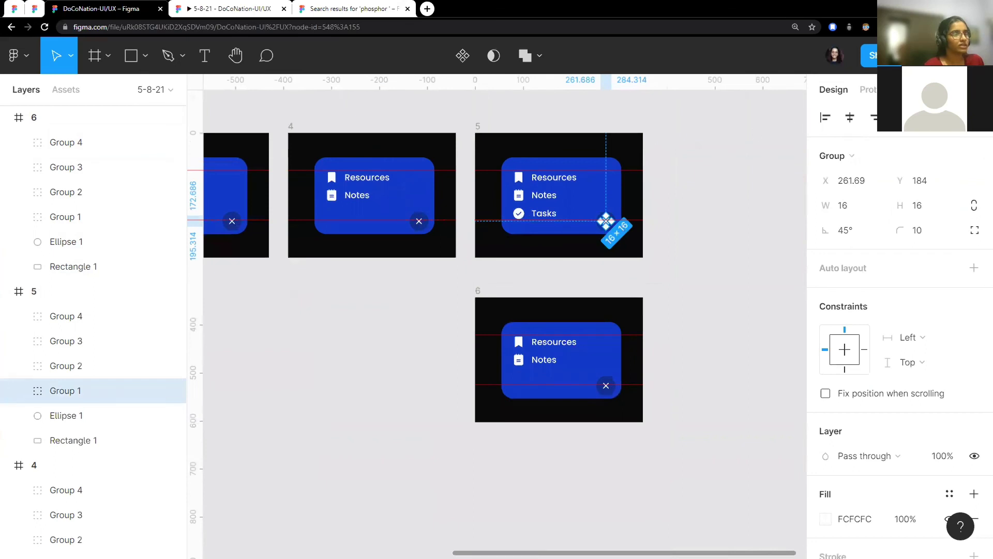
Step: Give frame 5's close icon an On click interaction navigating to frame 6 with Smart animate
left_click(869, 90)
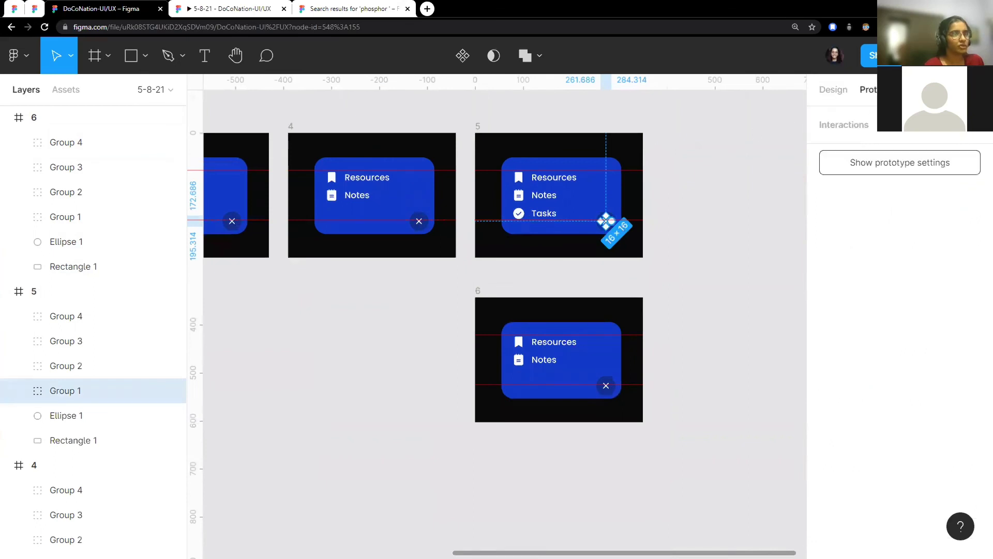
left_click(862, 127)
left_click(691, 187)
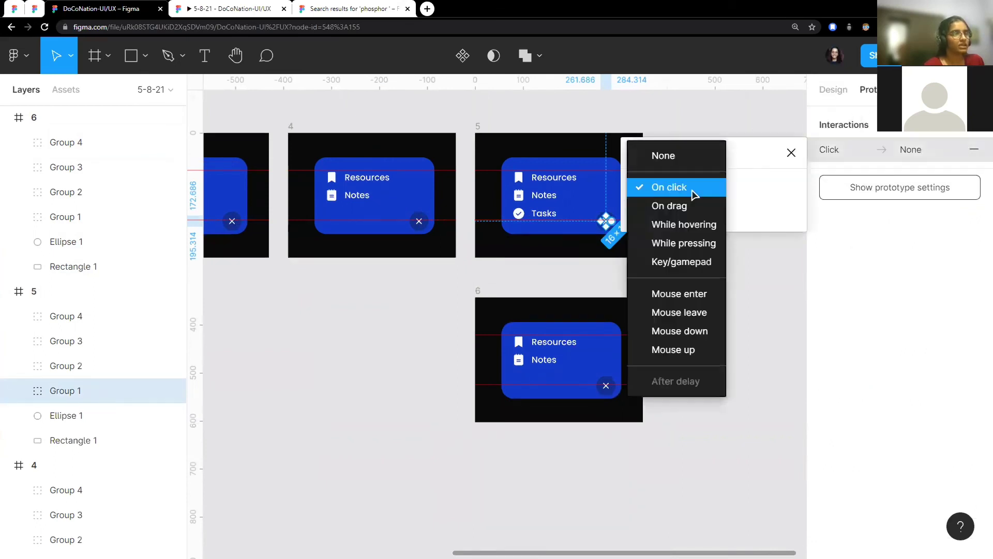
left_click(662, 212)
left_click(727, 246)
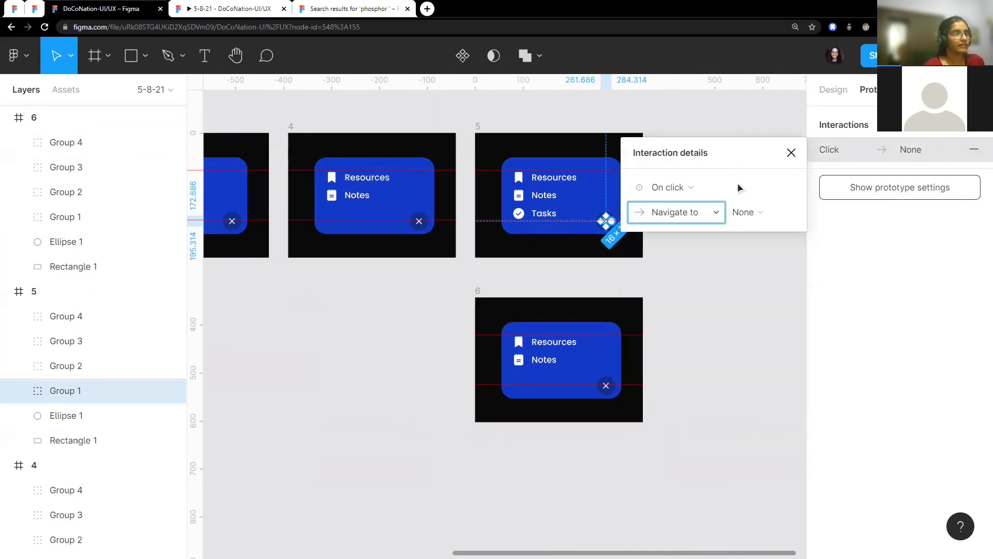
left_click(753, 210)
left_click(760, 286)
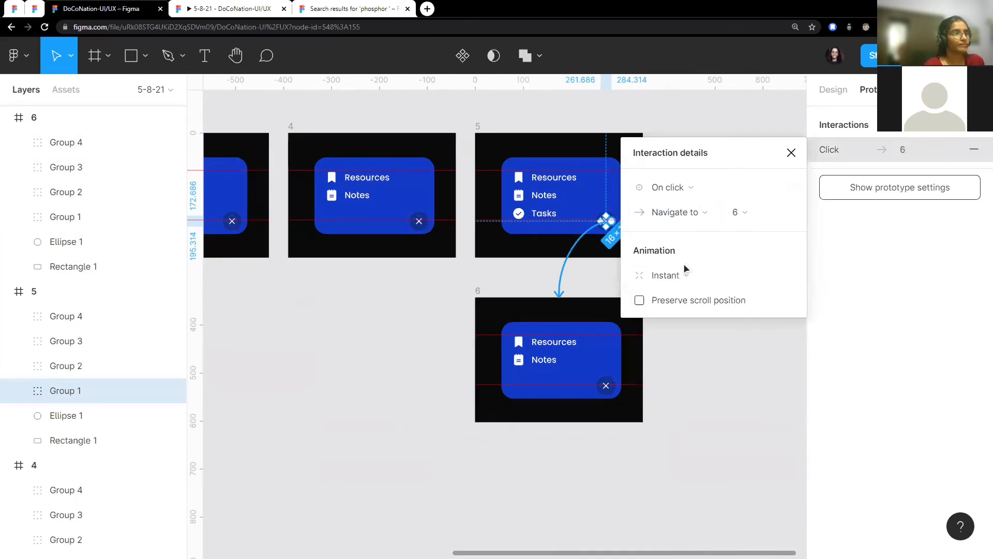
left_click(693, 275)
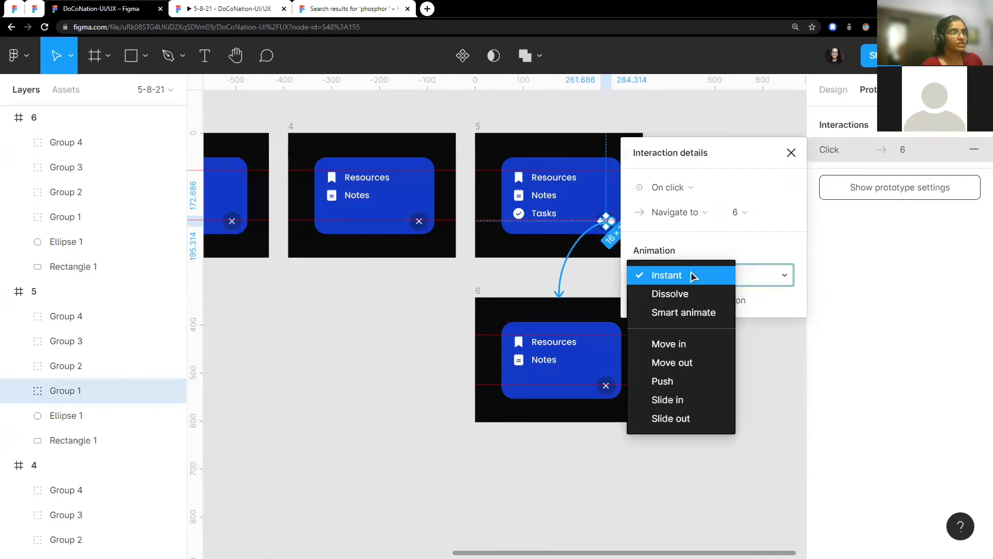
left_click(685, 312)
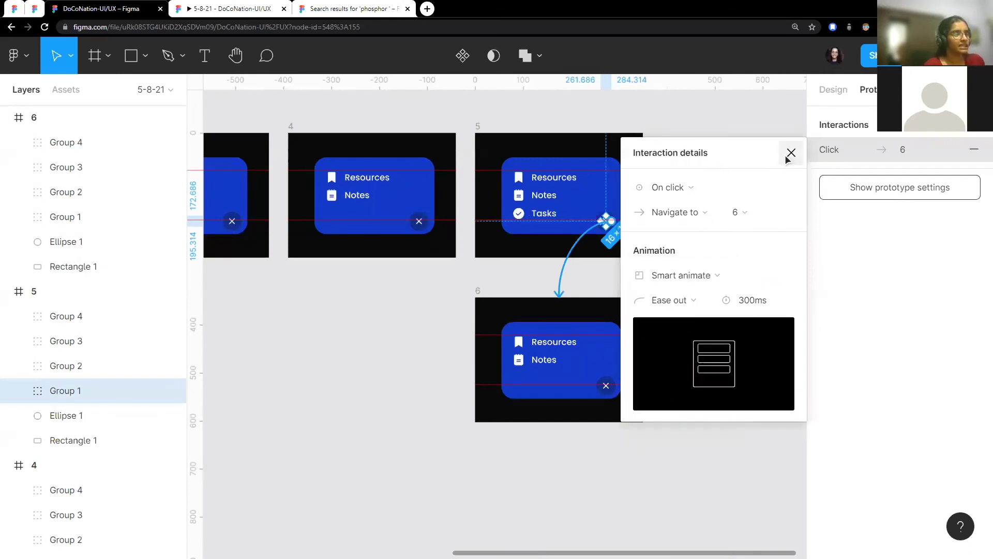
key("Escape")
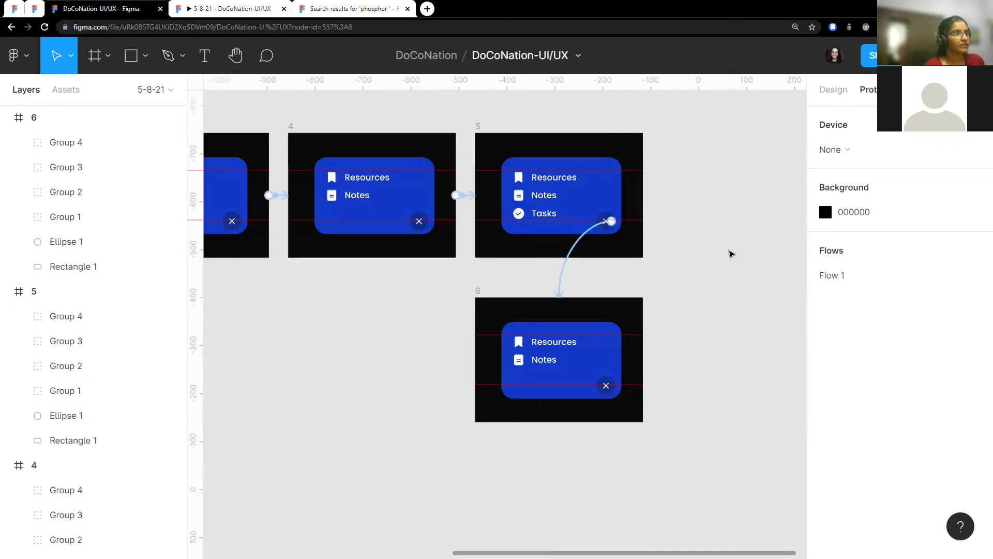
scroll(717, 272, "left", 1)
scroll(704, 262, "left", 1)
scroll(703, 261, "left", 1)
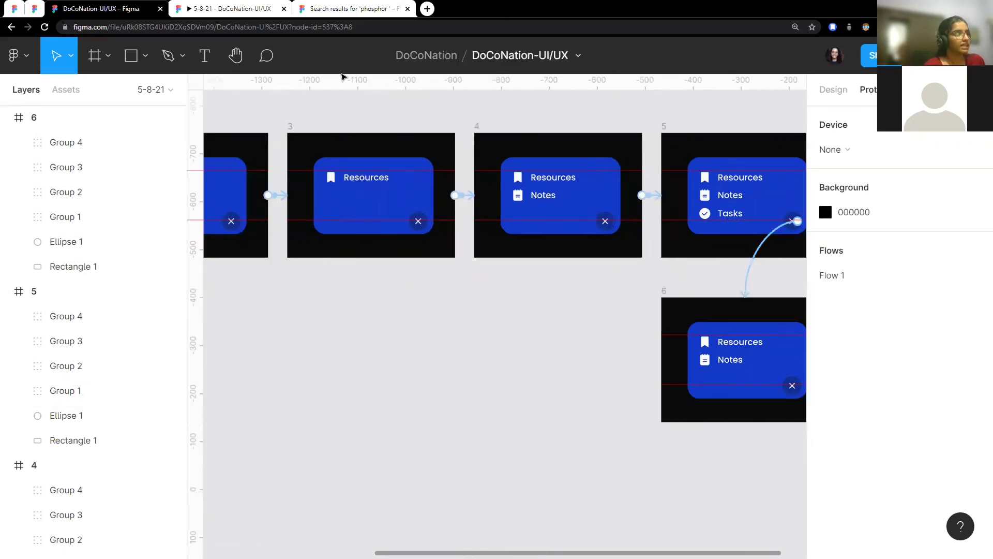
left_click(236, 10)
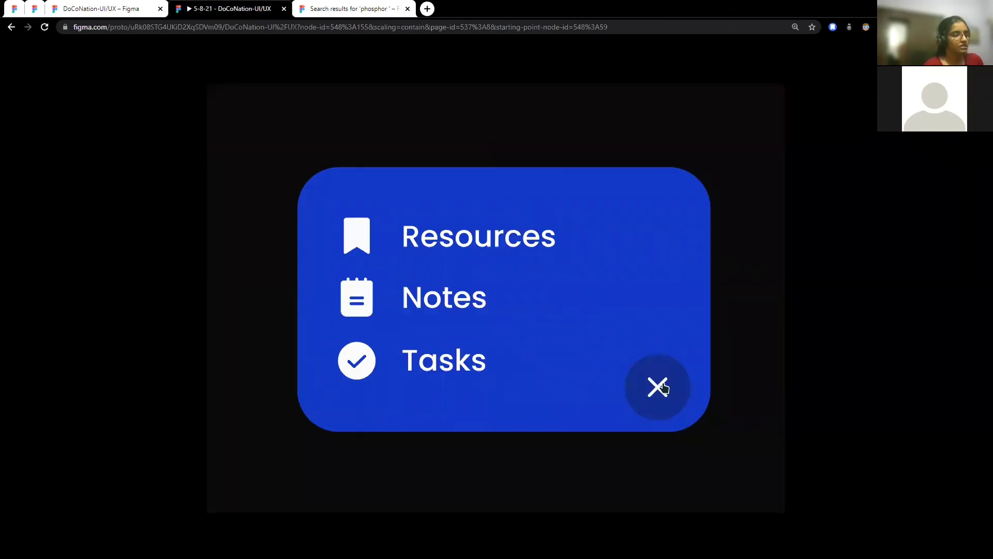
left_click(664, 388)
left_click(650, 399)
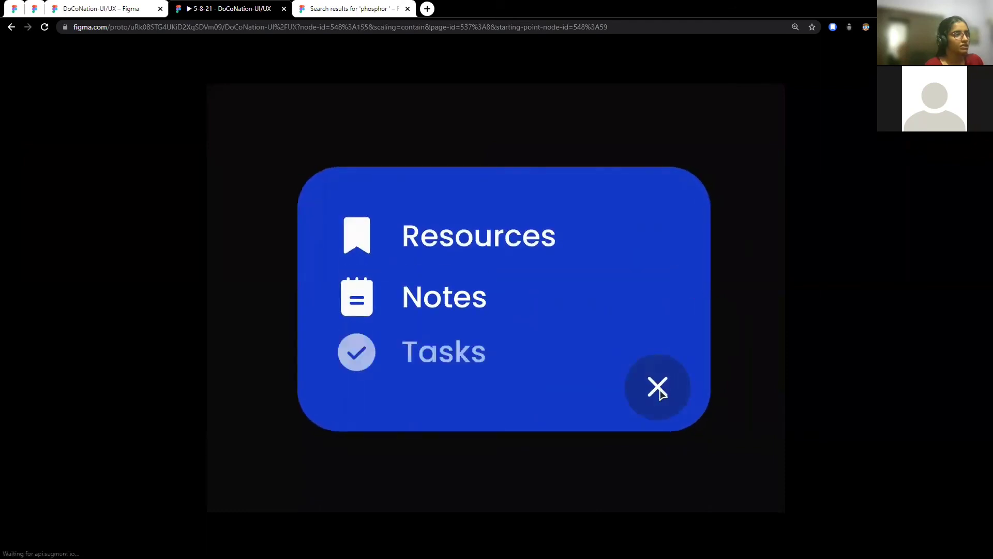
left_click(659, 388)
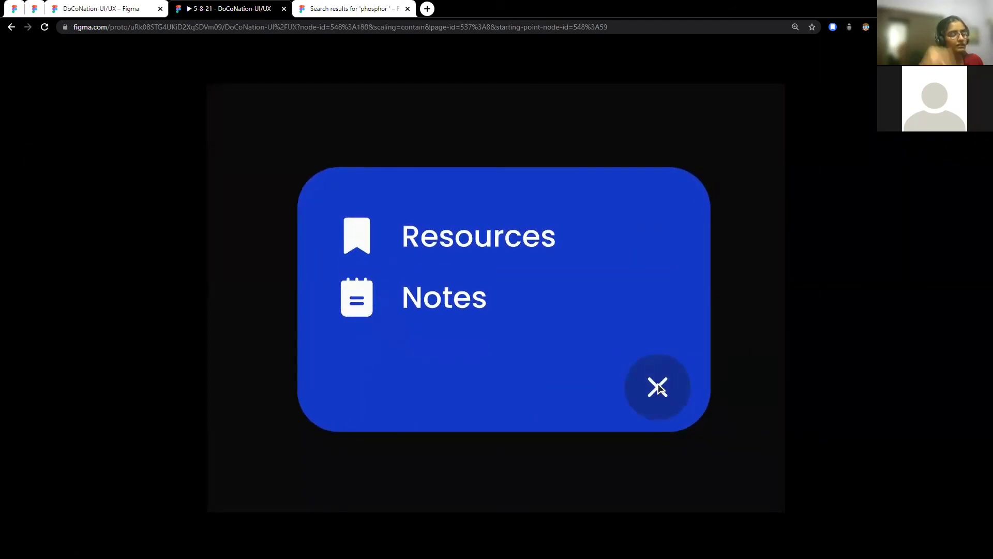
key("ctrl+Page_Up")
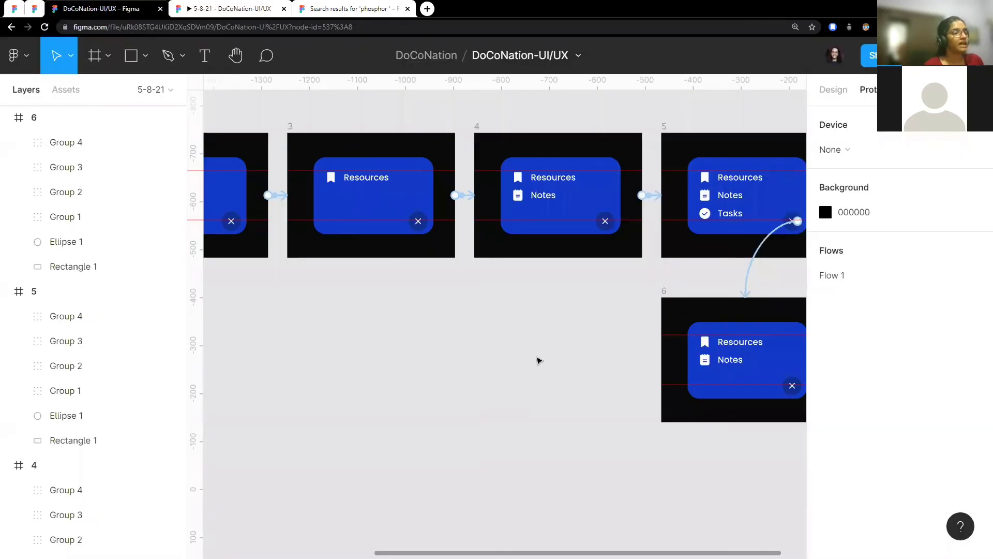
scroll(539, 358, "right", 4)
Step: Duplicate frame 6 as frame 7 and place it to the left of frame 6
left_click(477, 291)
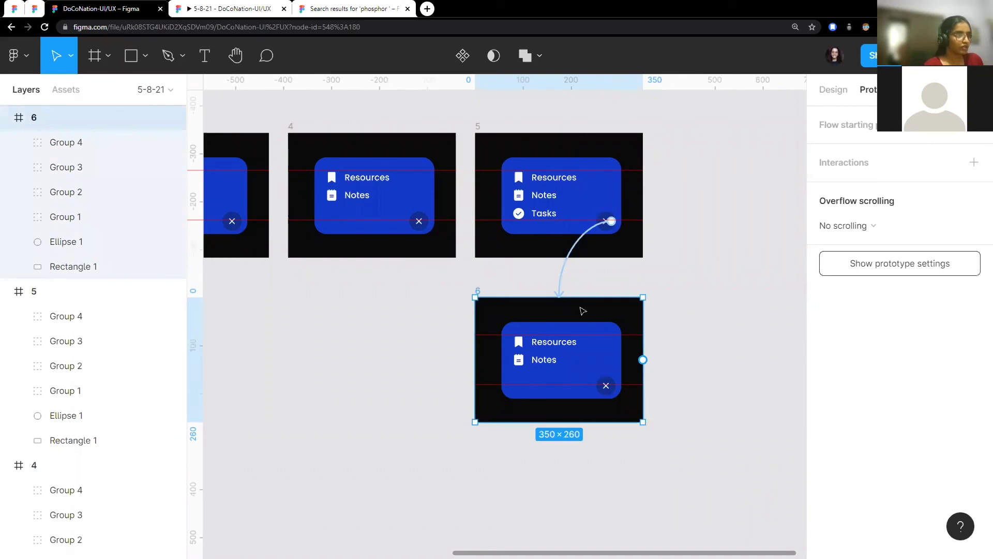
key("ctrl+d")
left_click_drag(689, 330, 339, 339)
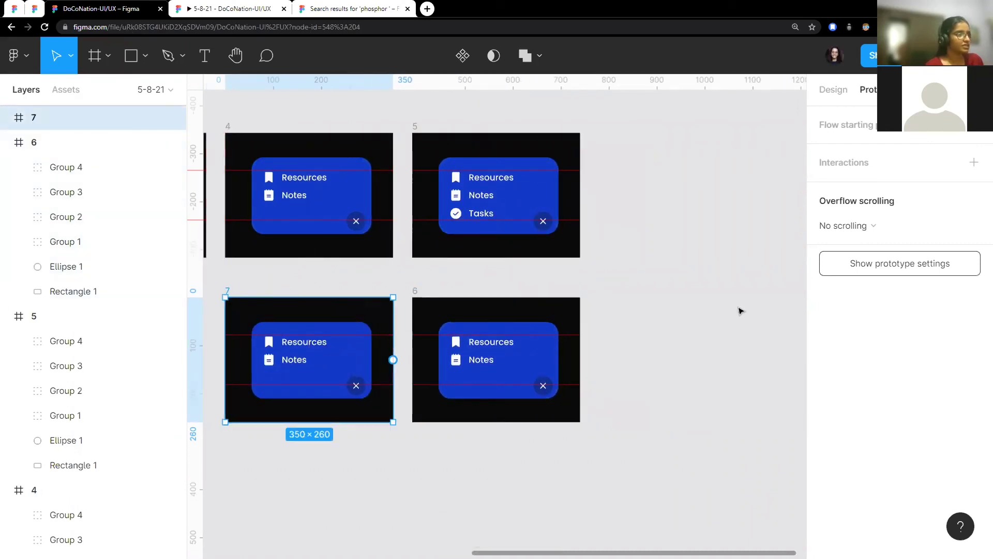
scroll(620, 342, "left", 3)
scroll(470, 384, "up", 3)
scroll(476, 351, "up", 3)
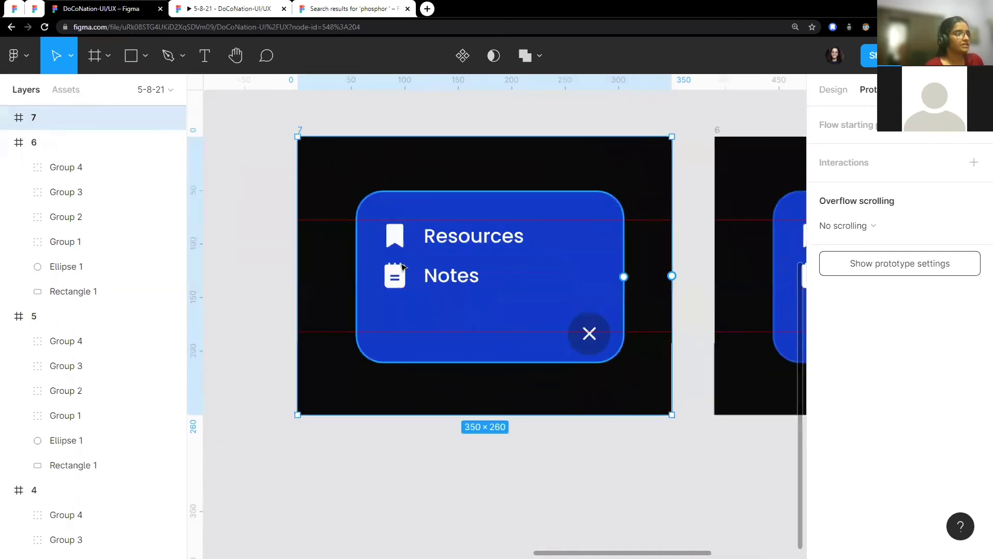
scroll(487, 300, "up", 3)
scroll(486, 300, "down", 3)
scroll(487, 305, "down", 3)
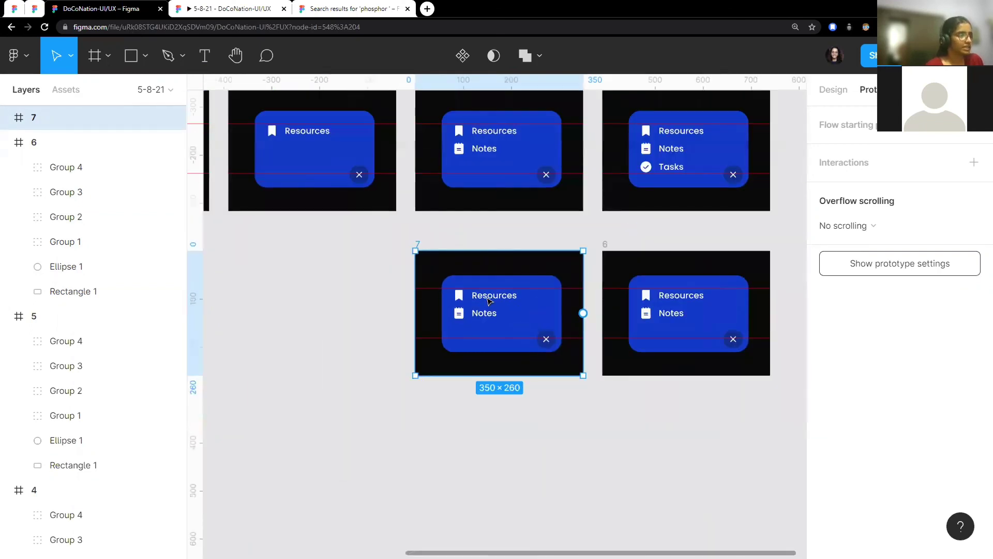
scroll(465, 315, "up", 5)
scroll(462, 323, "up", 3)
Step: Move frame 7's Notes row up toward Resources and set its opacity to 0%
left_click(467, 330)
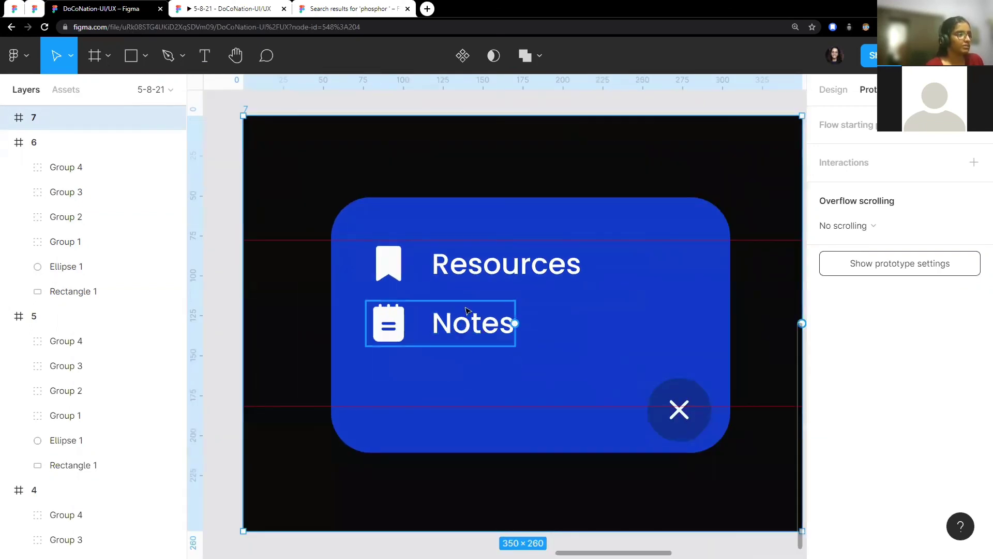
left_click_drag(449, 323, 450, 306)
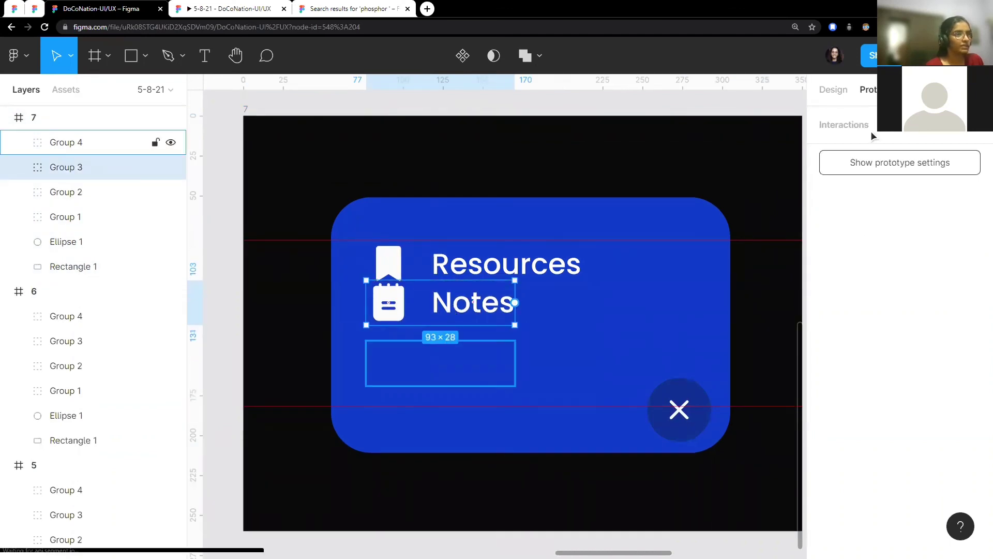
left_click(846, 97)
scroll(873, 287, "down", 2)
scroll(895, 321, "down", 4)
type("0")
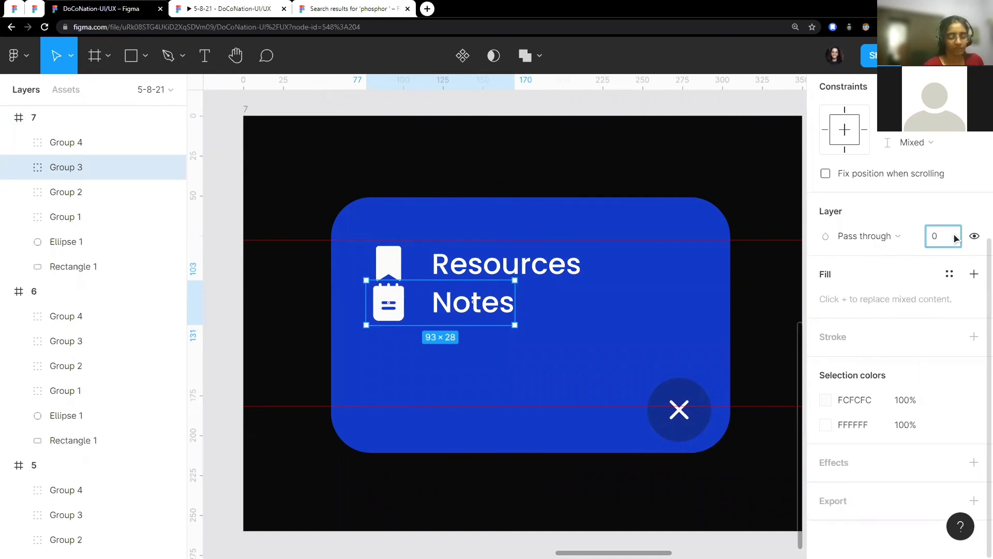
key("Return")
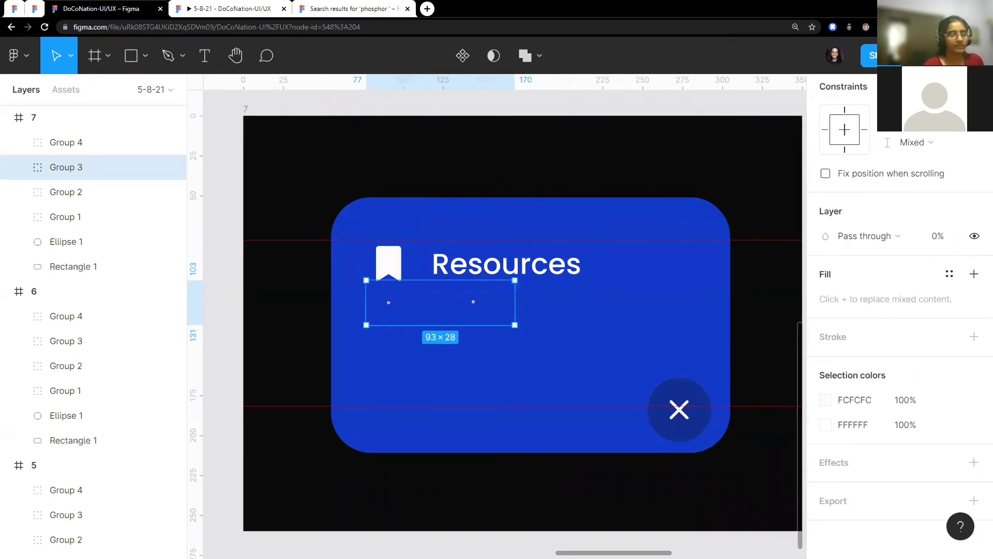
scroll(533, 232, "up", 2)
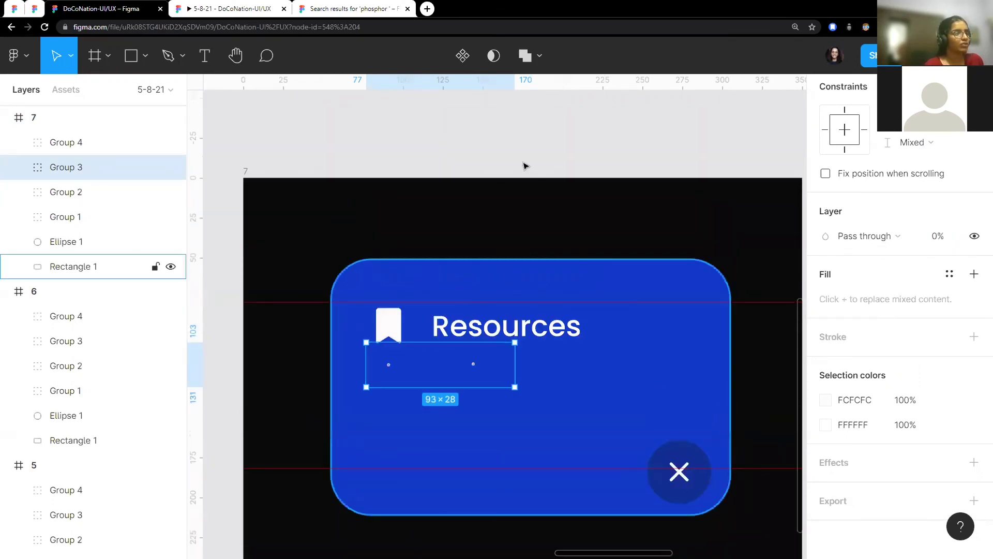
left_click(547, 200)
scroll(569, 233, "down", 3)
scroll(600, 269, "down", 2)
Step: Add an interaction to frame 6 with an After delay trigger of 50ms
scroll(607, 280, "down", 3)
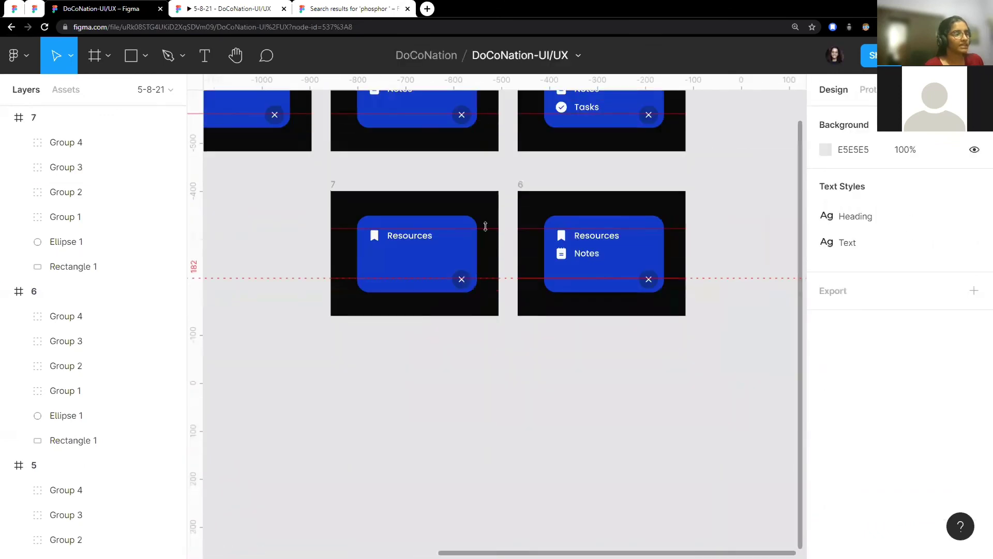
scroll(525, 212, "up", 3)
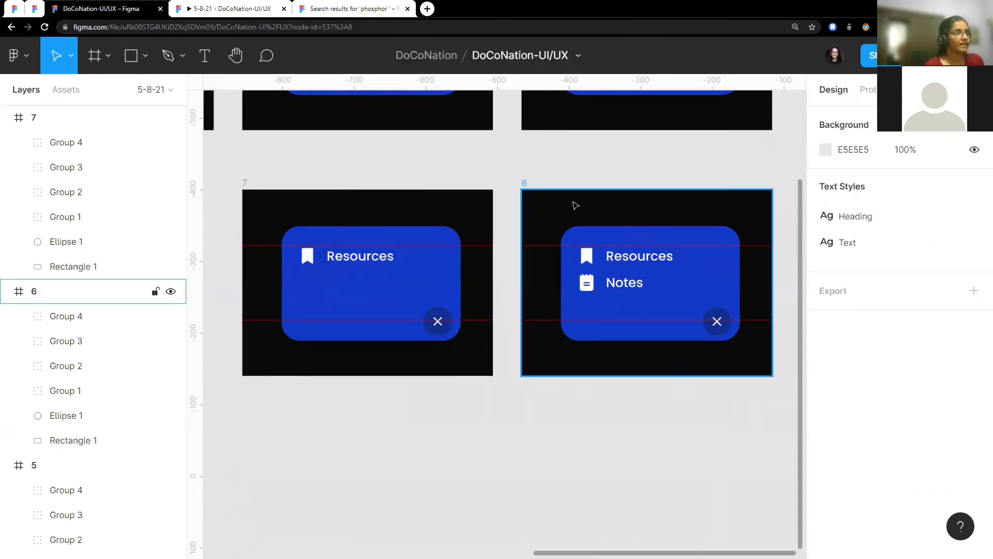
left_click(524, 183)
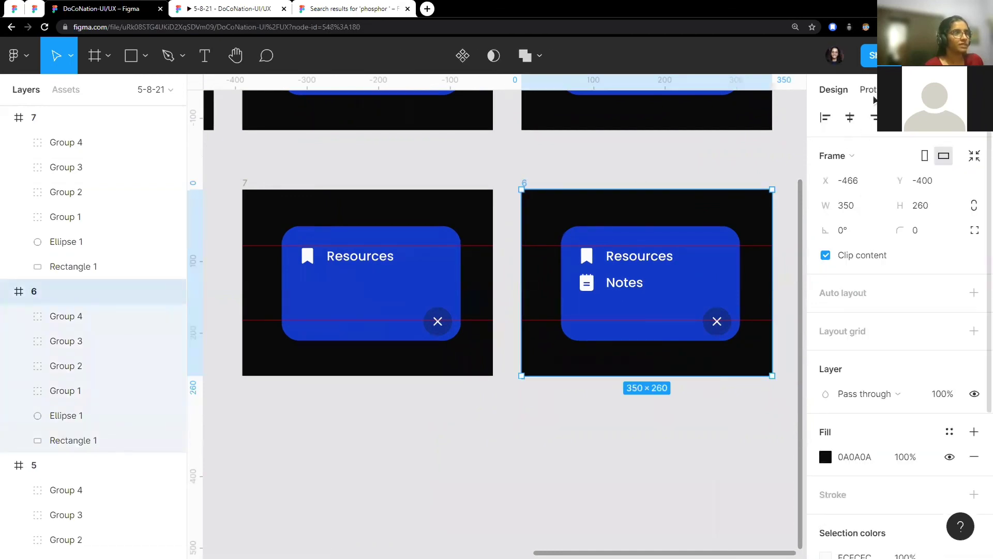
left_click(870, 89)
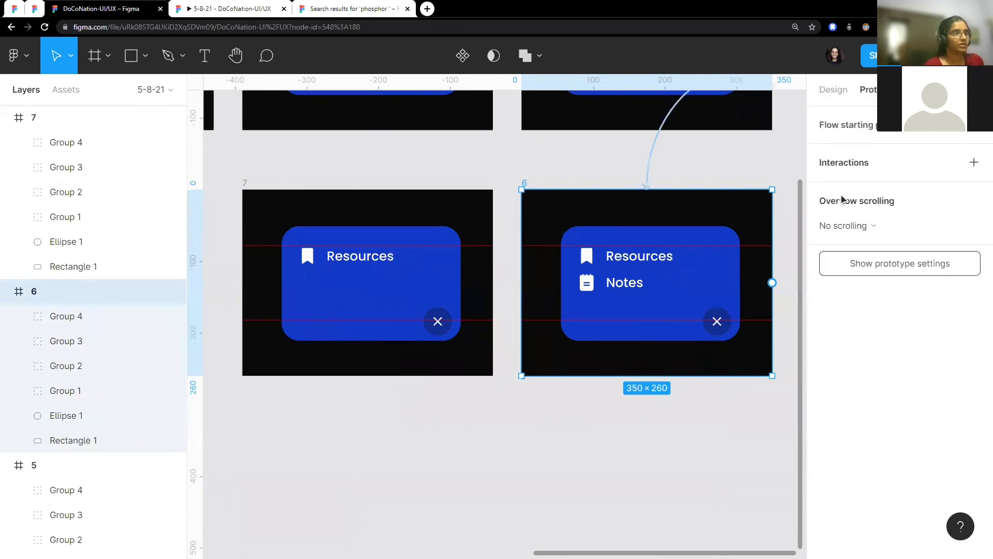
left_click(842, 165)
left_click(834, 188)
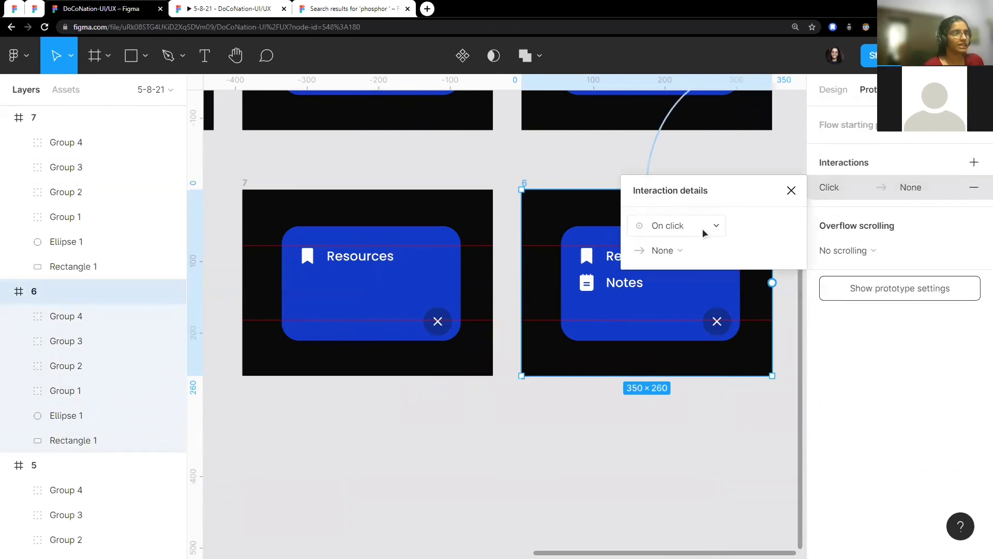
left_click(700, 229)
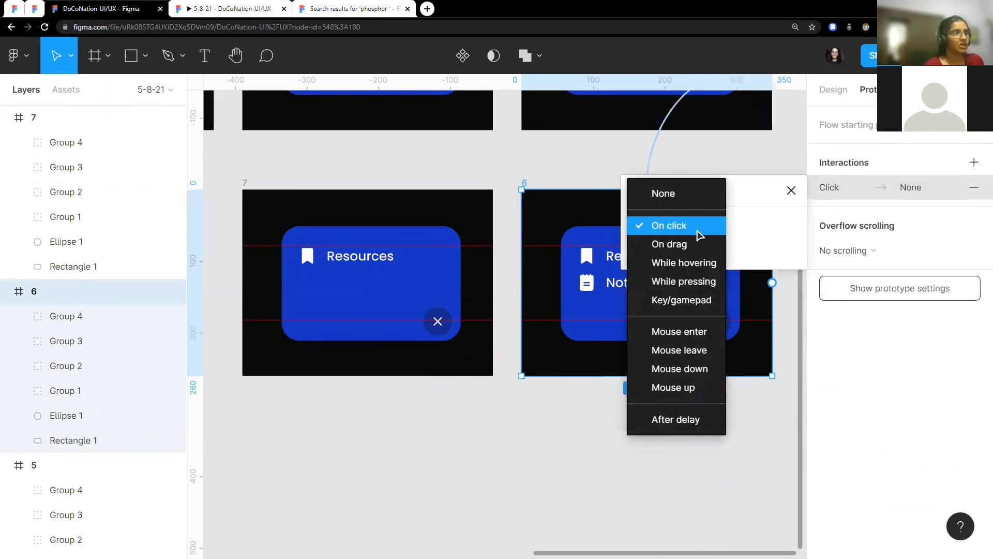
left_click(686, 422)
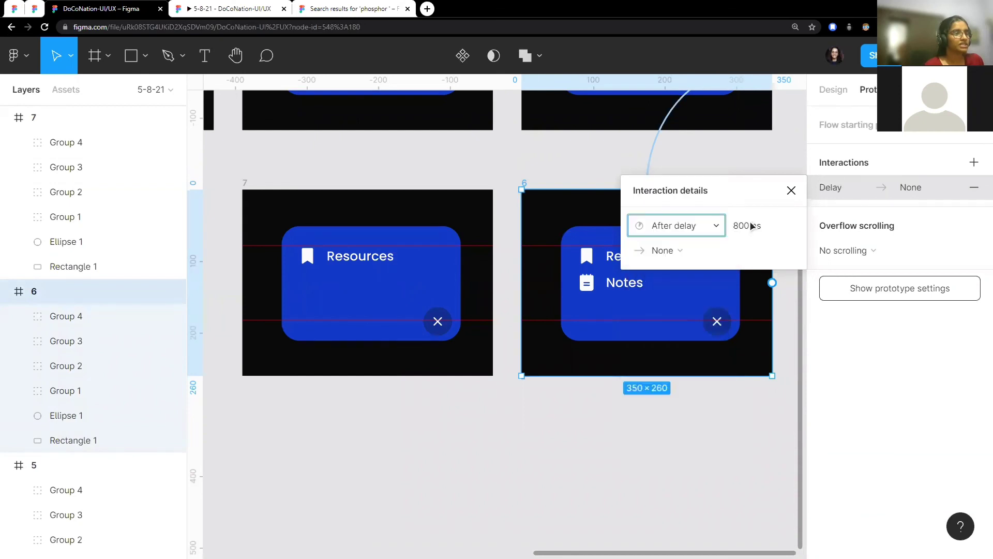
type("50")
key("Return")
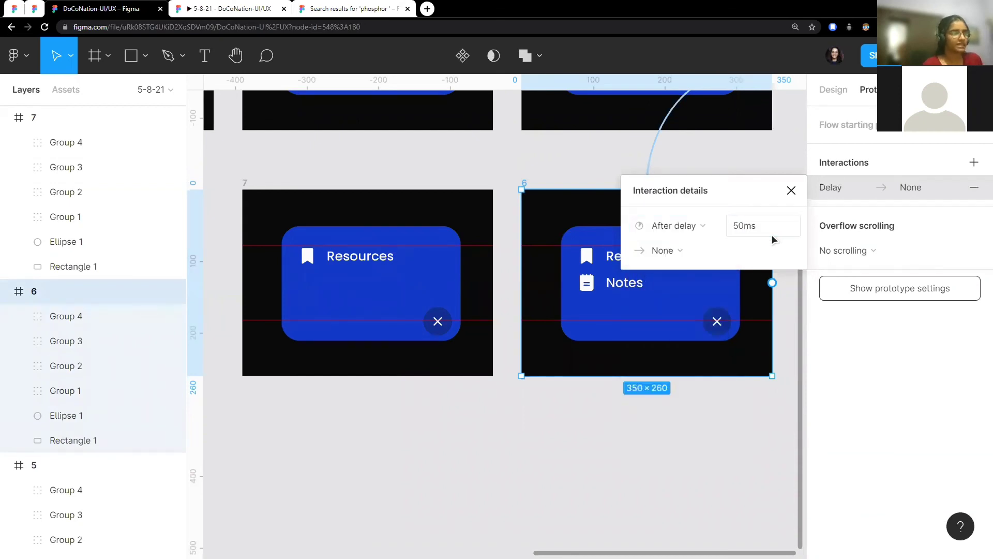
Step: Make frame 6's interaction navigate to frame 7 with Smart animate, then select frame 7
left_click(725, 251)
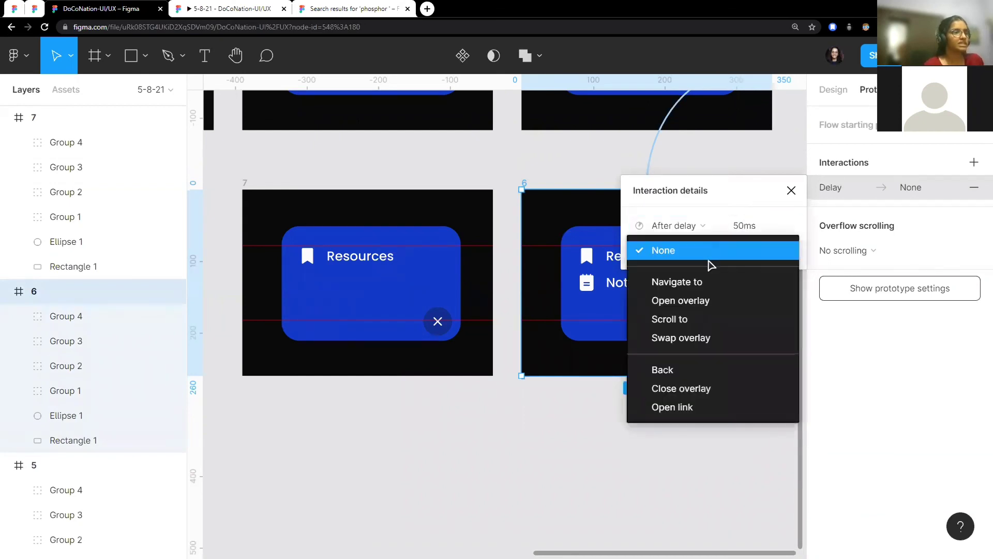
left_click(675, 252)
left_click(686, 283)
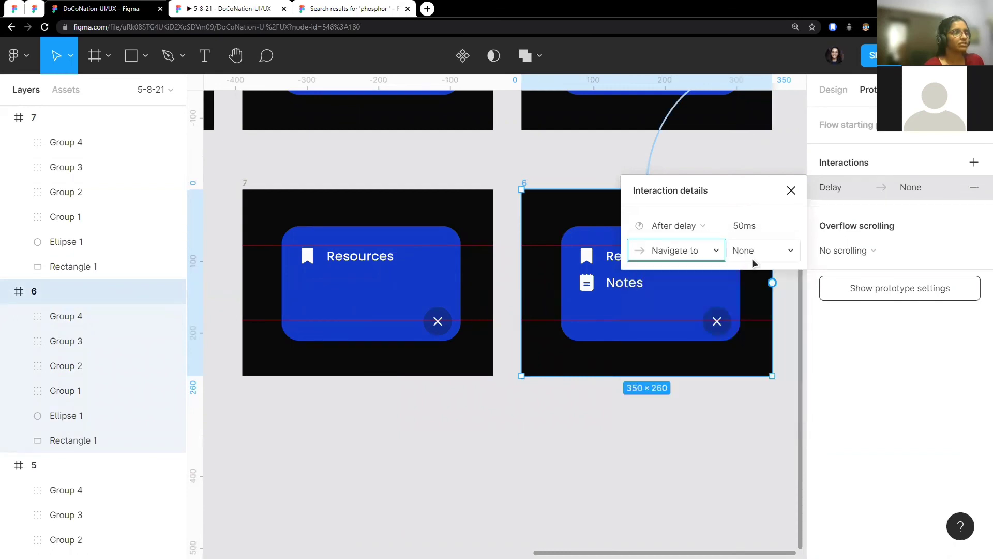
left_click(751, 256)
left_click(764, 350)
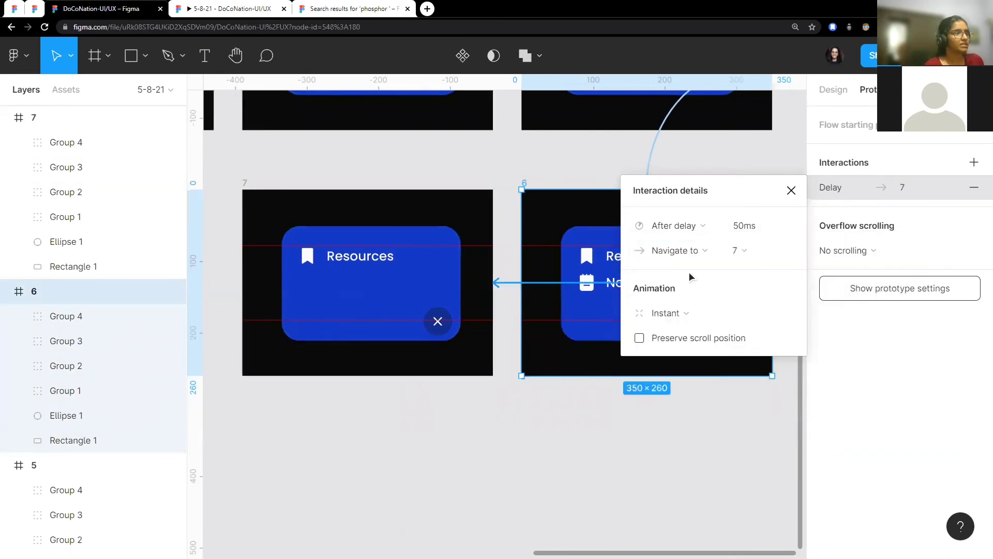
left_click(690, 315)
left_click(675, 348)
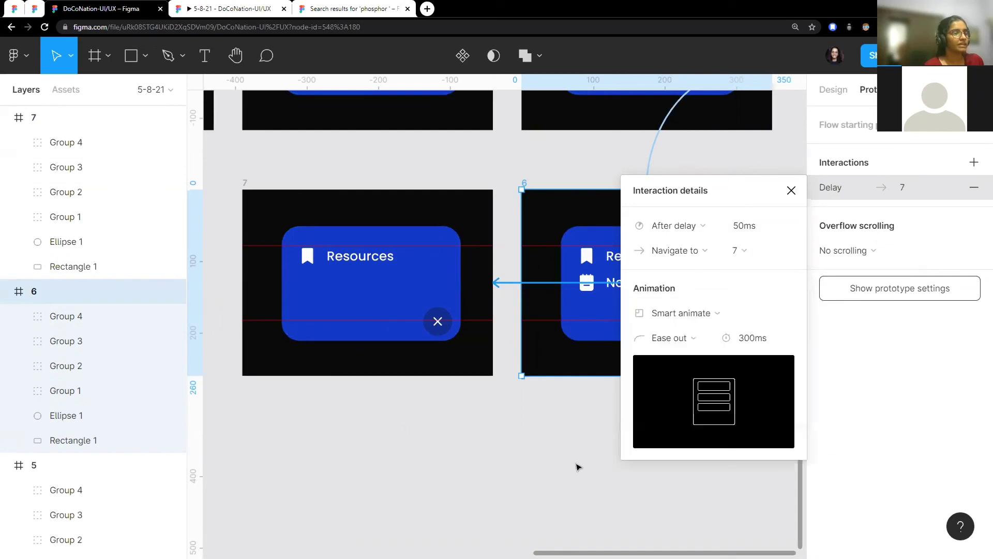
left_click(578, 466)
key("shift+1")
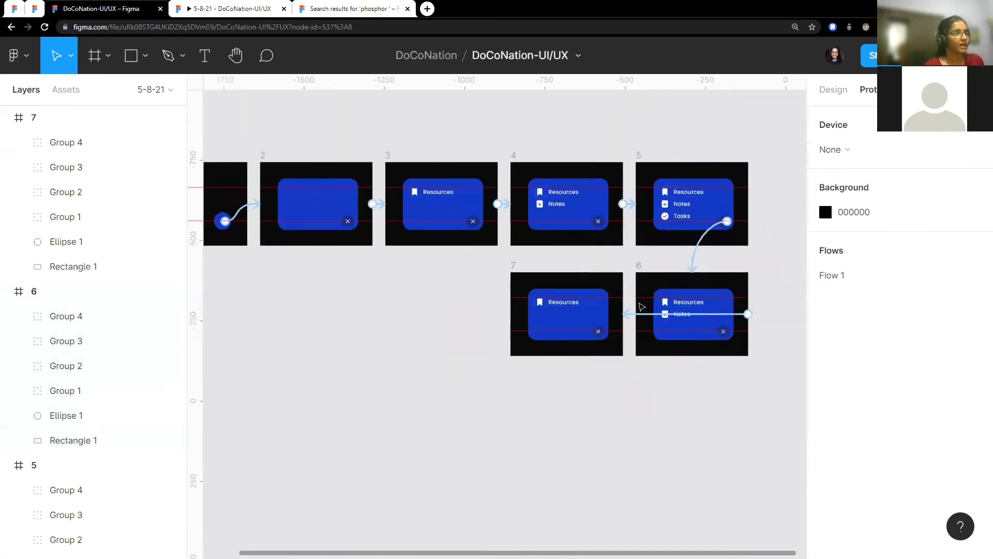
left_click(513, 266)
Step: Duplicate frame 7 as frame 8 and place it to the left of frame 7
key("ctrl+d")
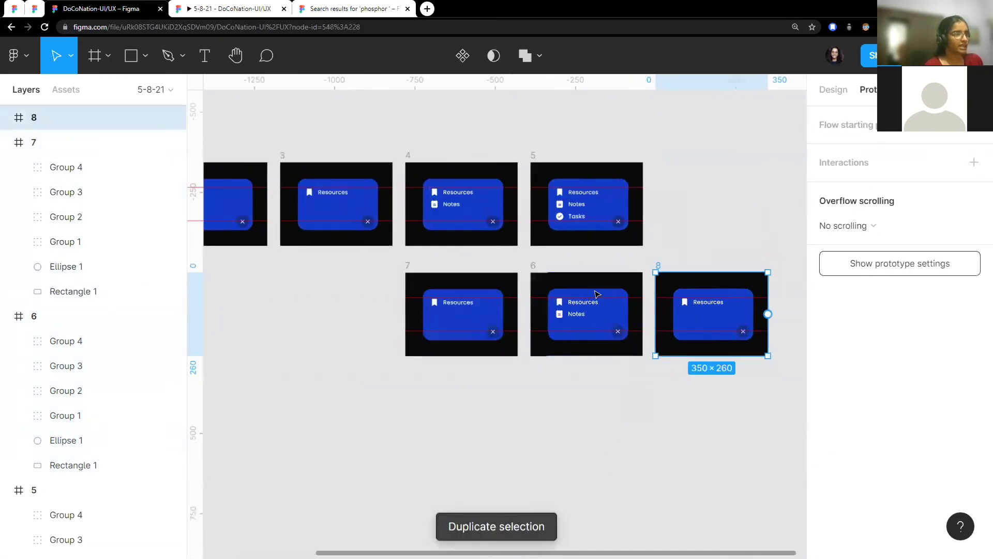
left_click_drag(713, 290, 273, 290)
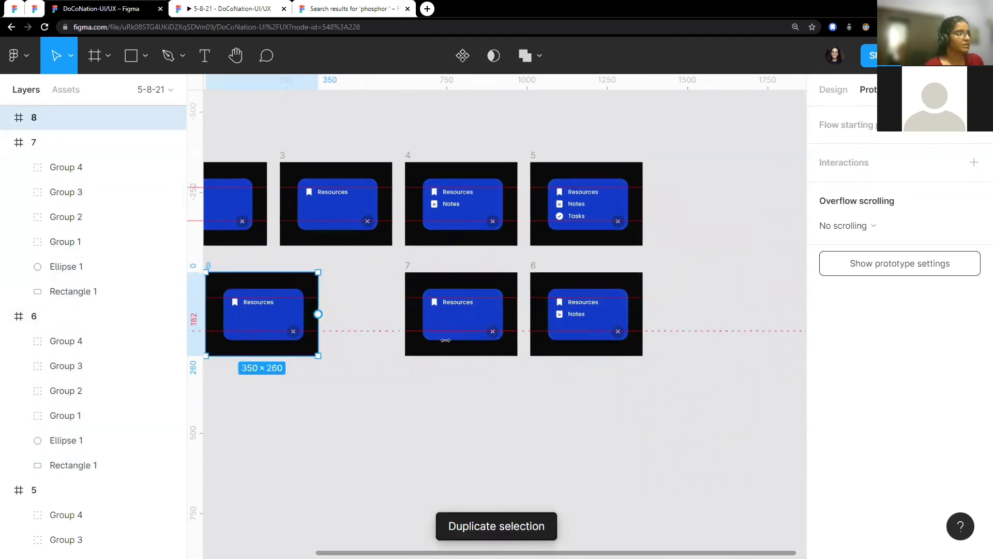
scroll(637, 267, "left", 6)
key("shift+2")
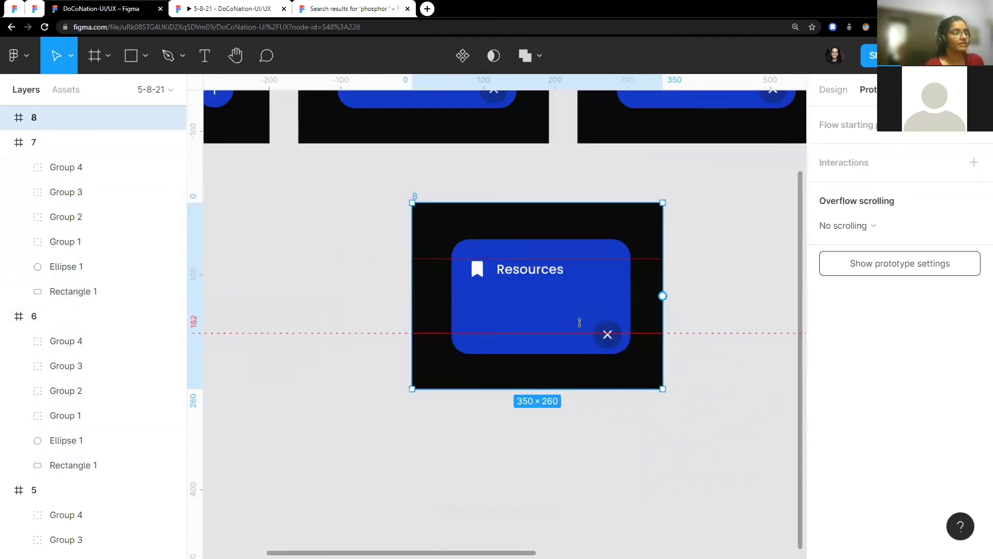
left_click(718, 299)
scroll(582, 307, "up", 3)
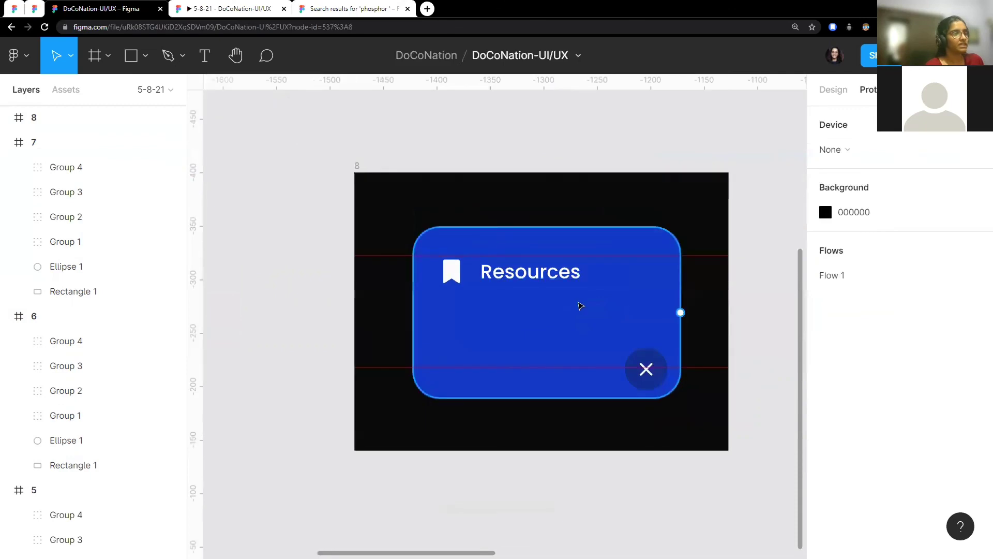
scroll(581, 260, "up", 3)
Step: Shift frame 8's Resources group slightly upward
left_click(564, 267)
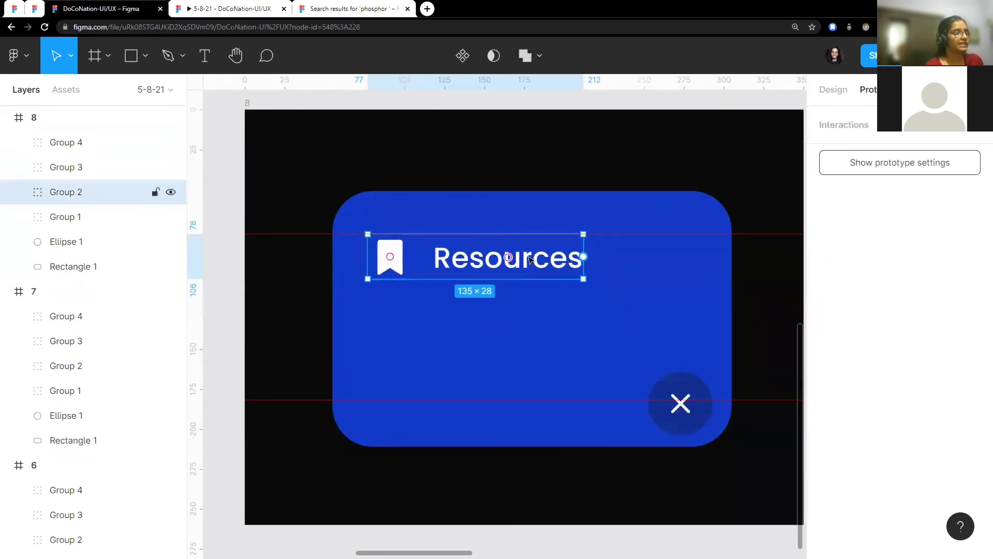
key("Up")
key("Up")
key("Up")
key("Up")
key("Up")
key("Up")
key("Up")
key("Up")
key("Up")
key("Up")
key("Up")
key("Up")
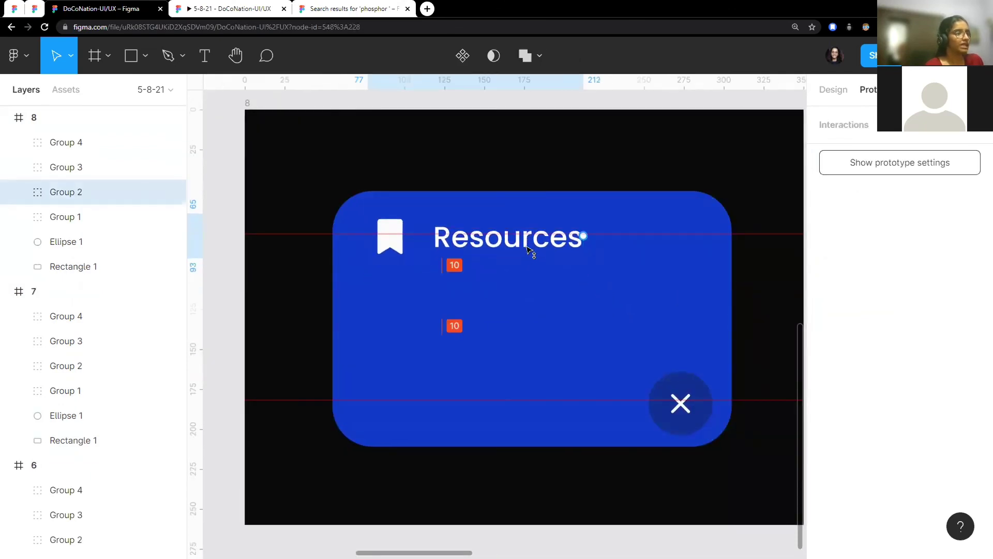
key("Down")
key("Down")
key("Down")
scroll(646, 256, "right", 2)
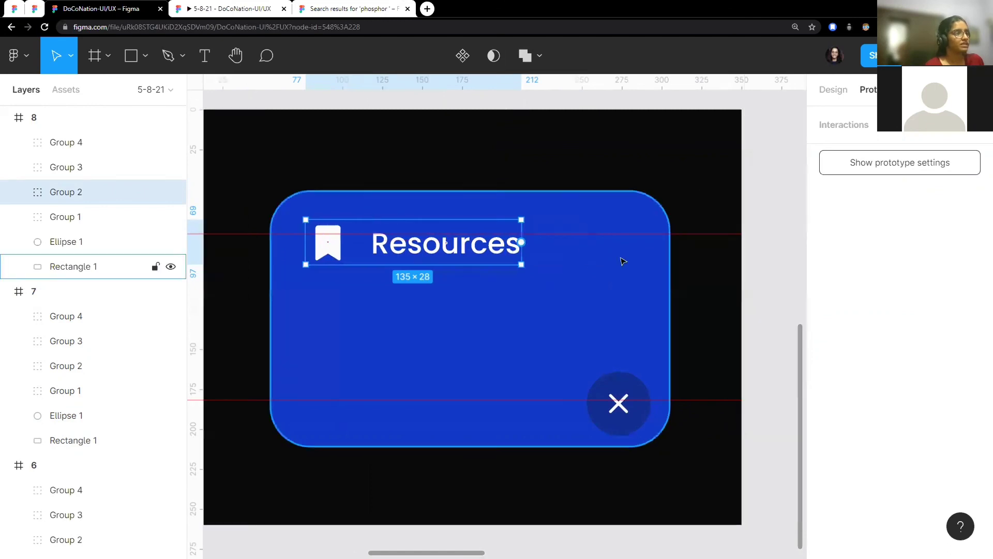
scroll(623, 262, "up", 2)
Step: Set the Resources group's layer opacity to 0%, leaving the card empty
left_click(823, 90)
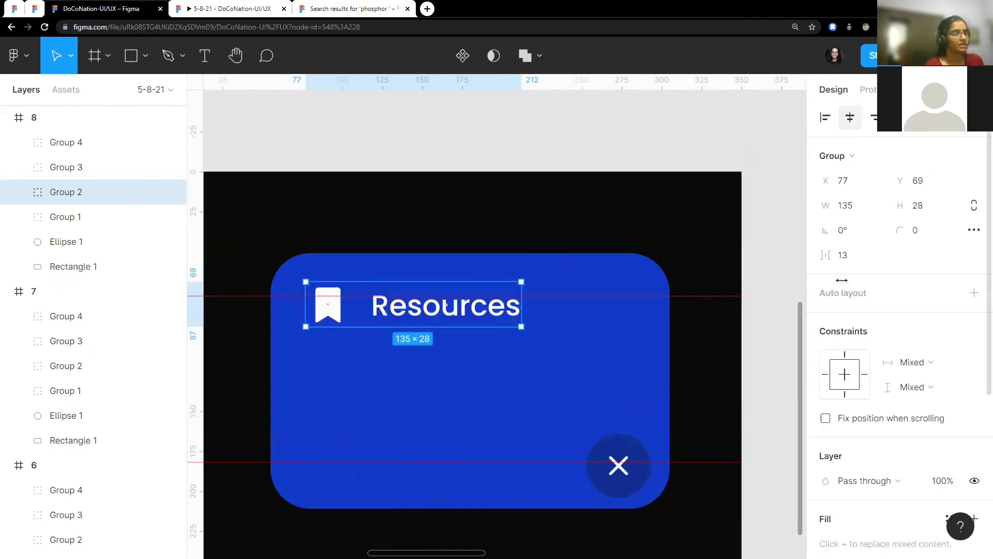
scroll(891, 266, "down", 5)
scroll(891, 266, "down", 2)
type("0")
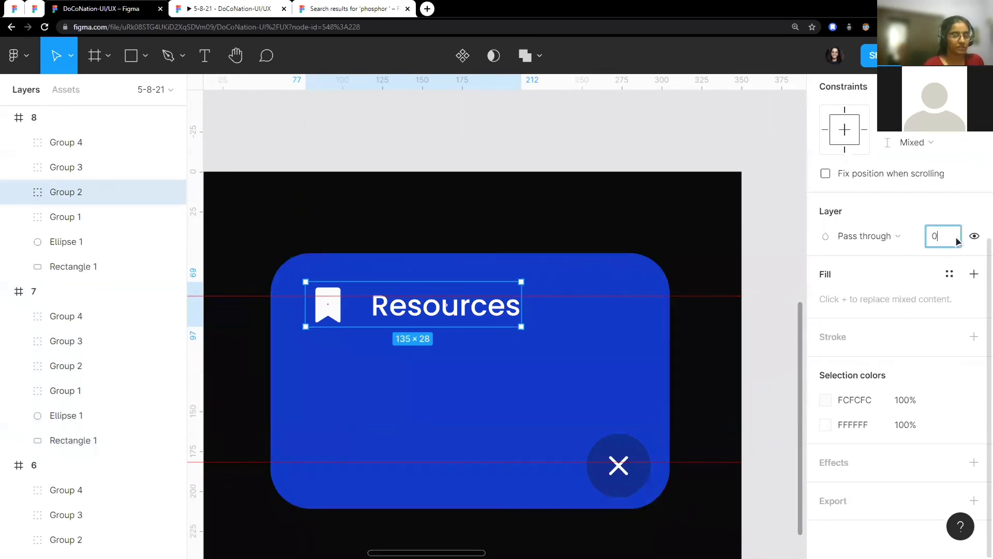
key("Return")
scroll(656, 261, "up", 2)
scroll(688, 282, "down", 5)
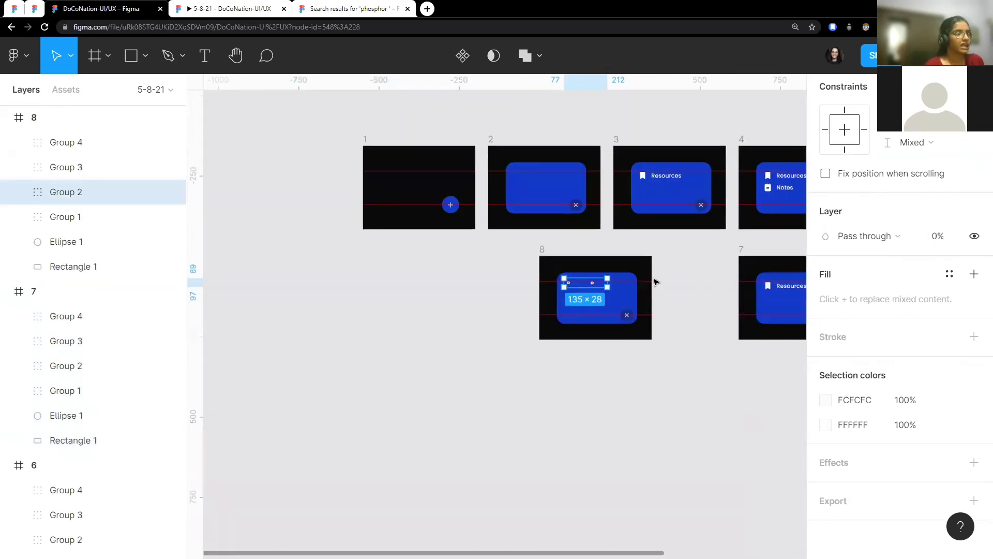
left_click(654, 281)
scroll(654, 282, "right", 3)
Step: Give frame 7 a new interaction triggered After delay of 50ms
left_click(618, 253)
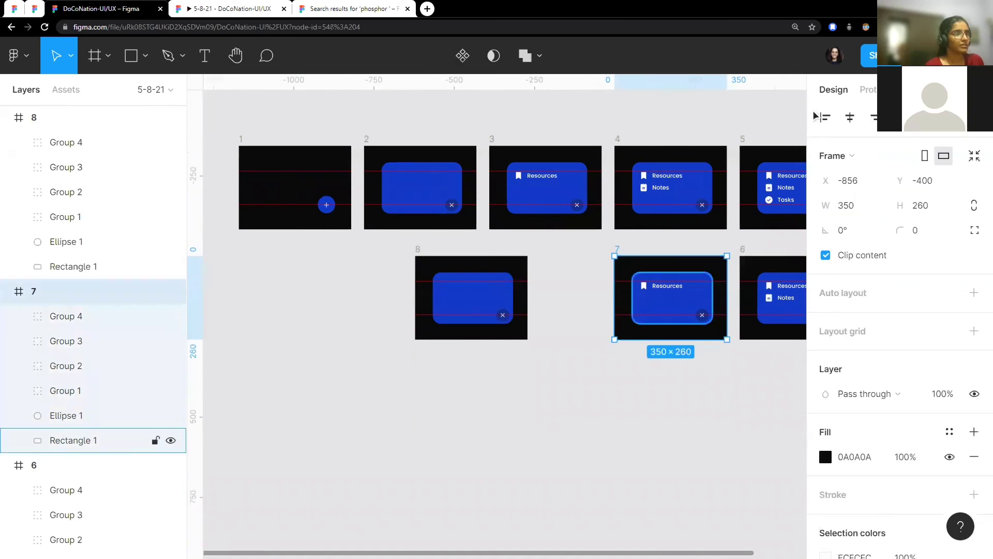
scroll(557, 275, "right", 2)
left_click(868, 90)
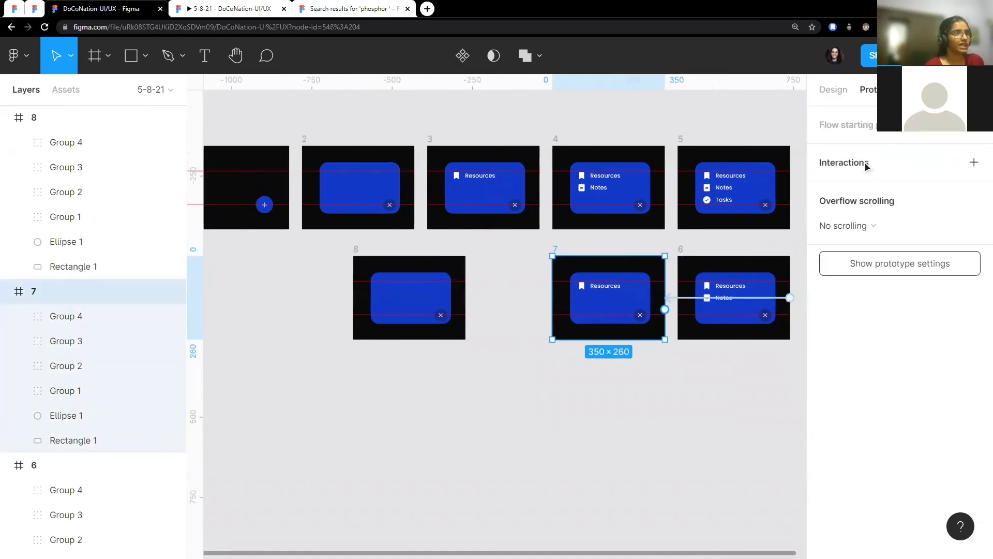
left_click(859, 177)
left_click(833, 188)
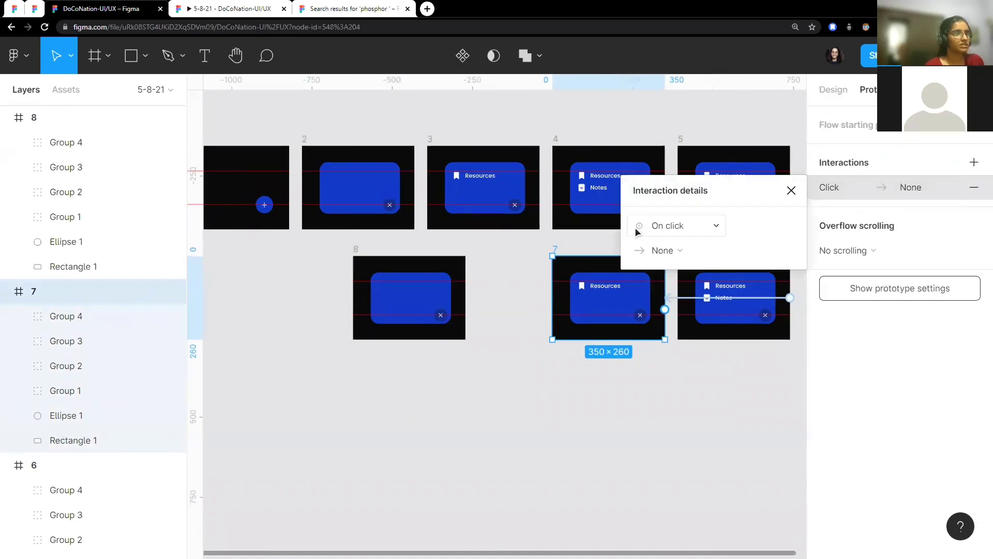
left_click(642, 228)
left_click(681, 425)
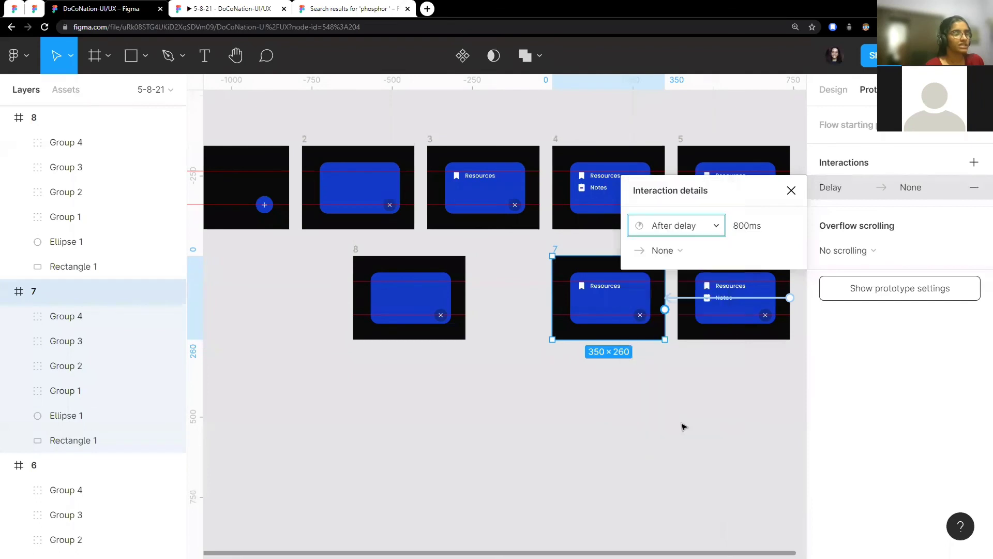
left_click(756, 226)
type("5")
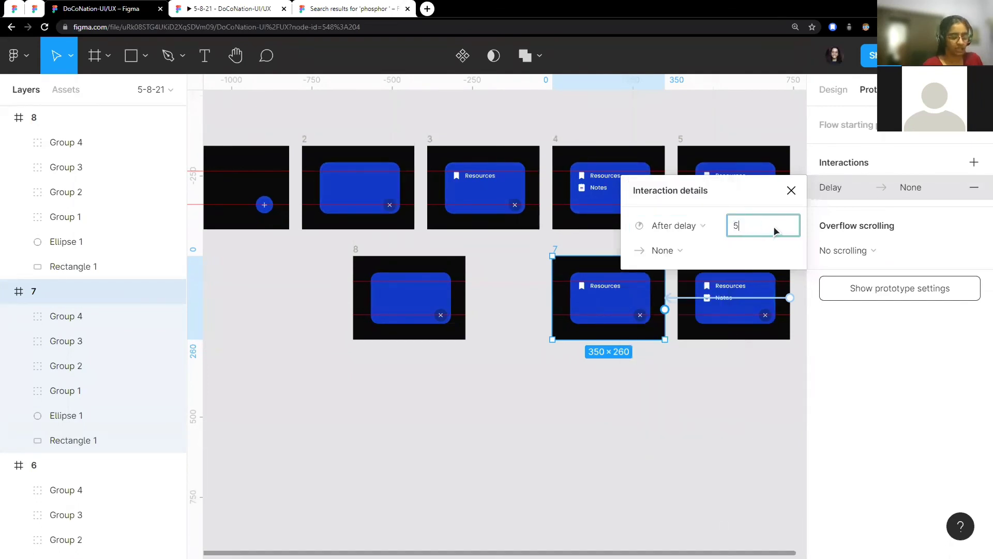
type("0")
key("Return")
Step: Set that interaction to Navigate to frame 8, then return to the prototype preview
left_click(666, 249)
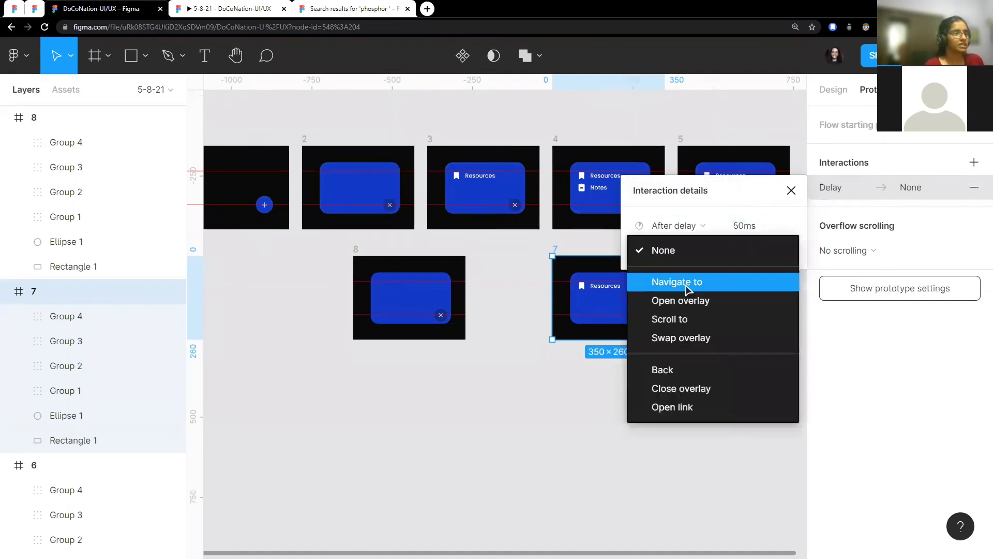
left_click(671, 282)
left_click(745, 251)
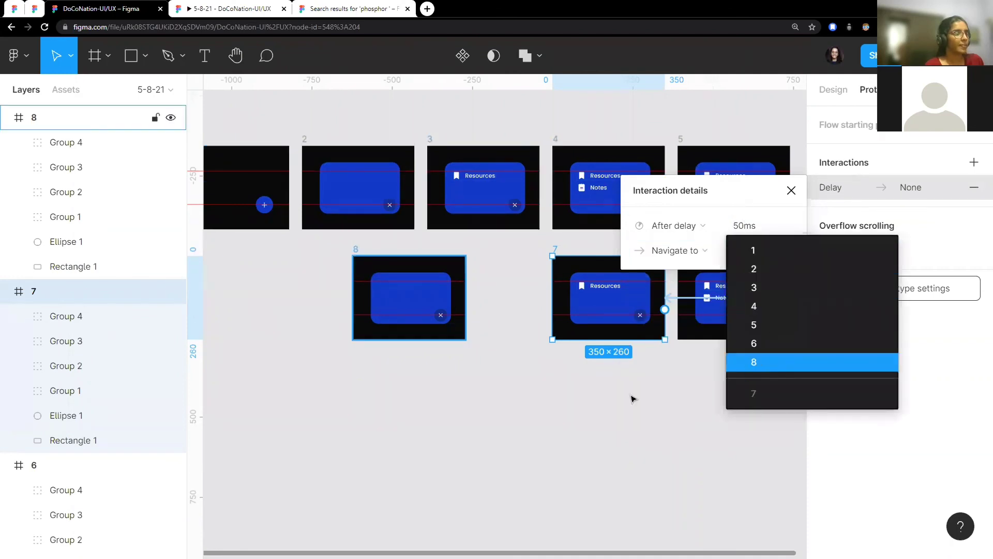
left_click(754, 362)
left_click(533, 414)
scroll(538, 398, "left", 2)
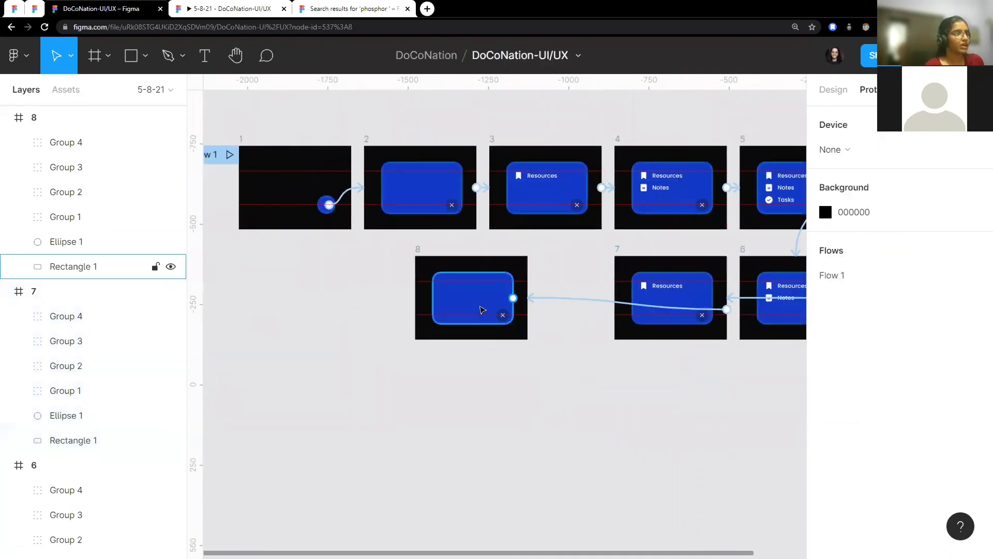
scroll(481, 311, "right", 4)
scroll(468, 248, "left", 1)
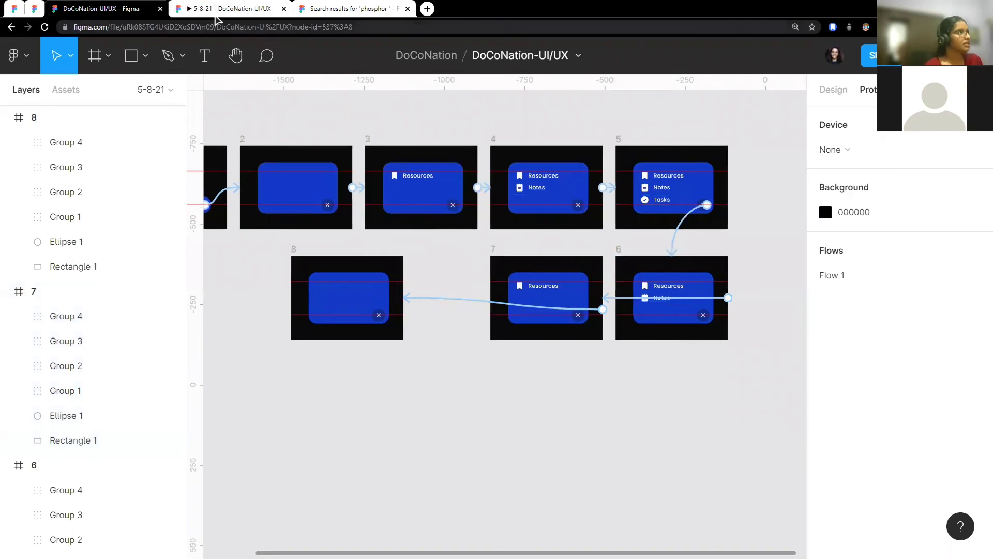
left_click(228, 9)
left_click(655, 388)
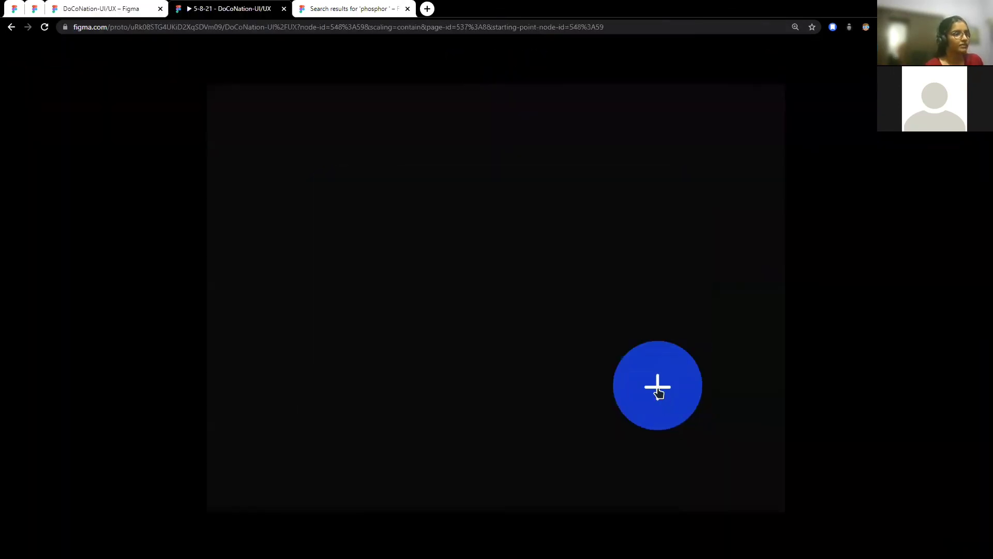
left_click(657, 388)
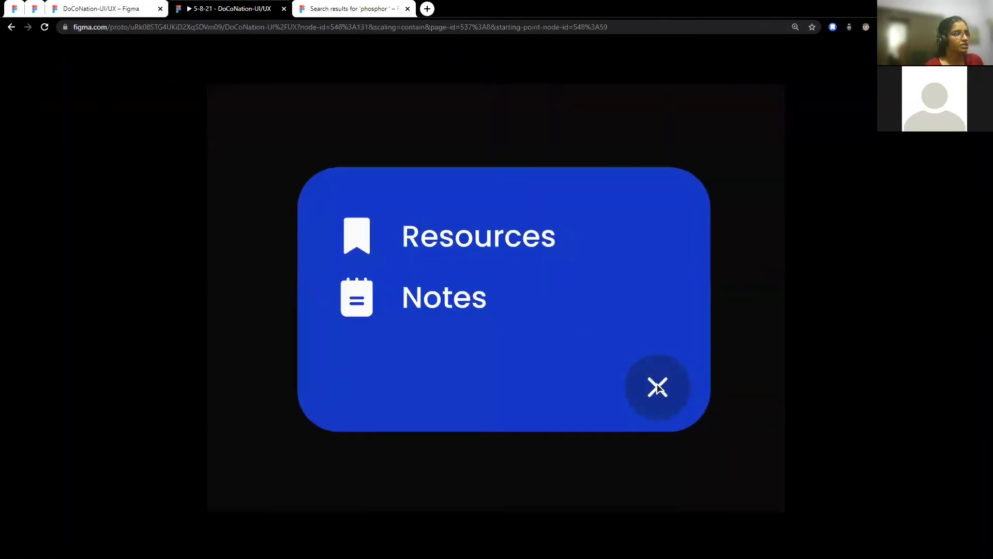
left_click(657, 388)
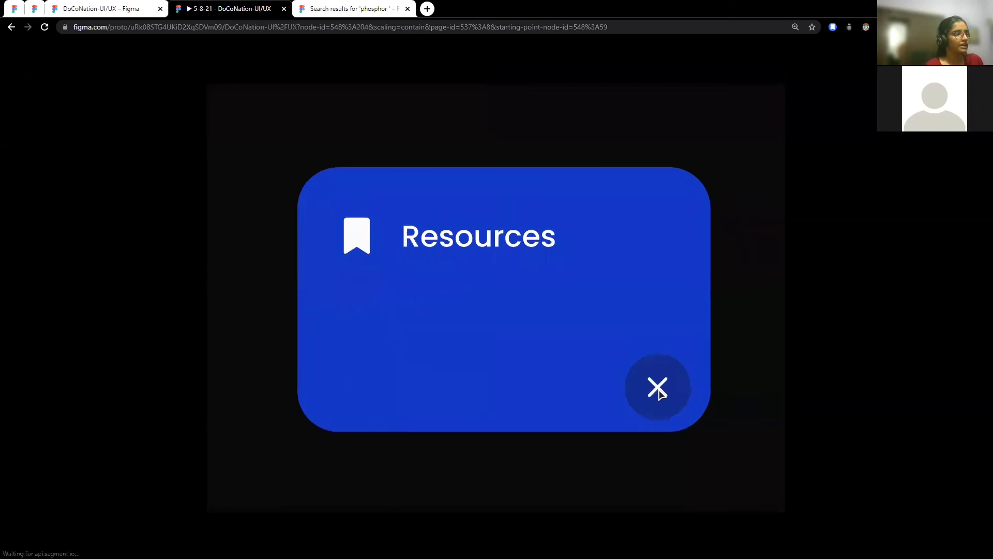
scroll(545, 395, "left", 3)
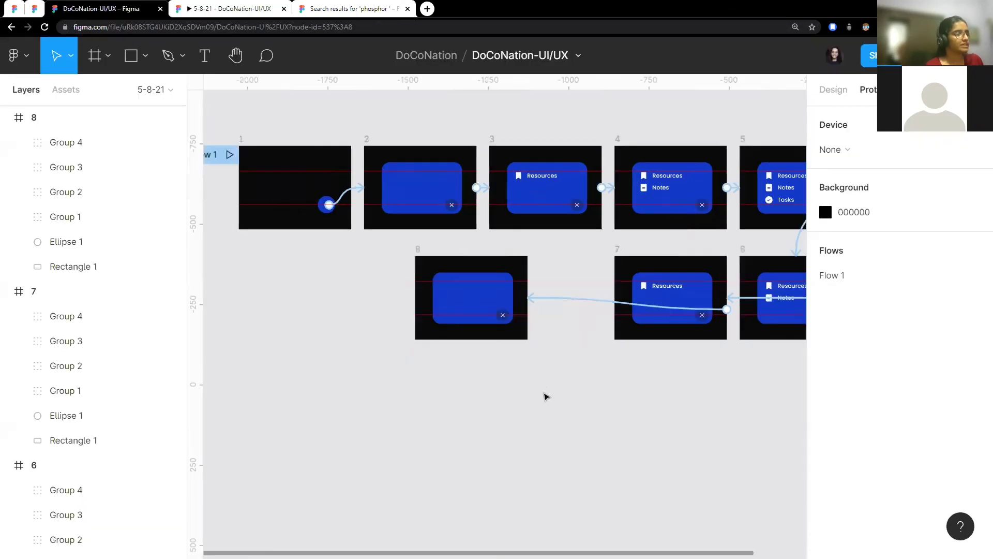
scroll(545, 395, "left", 3)
Step: Align frame 8 directly under frame 3
left_click(592, 250)
left_click_drag(594, 253, 618, 254)
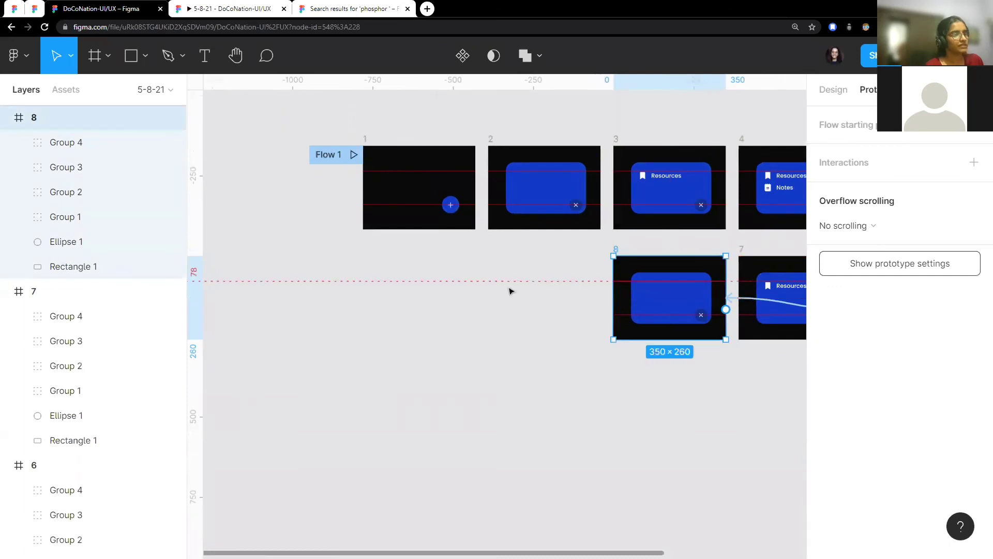
left_click(366, 140)
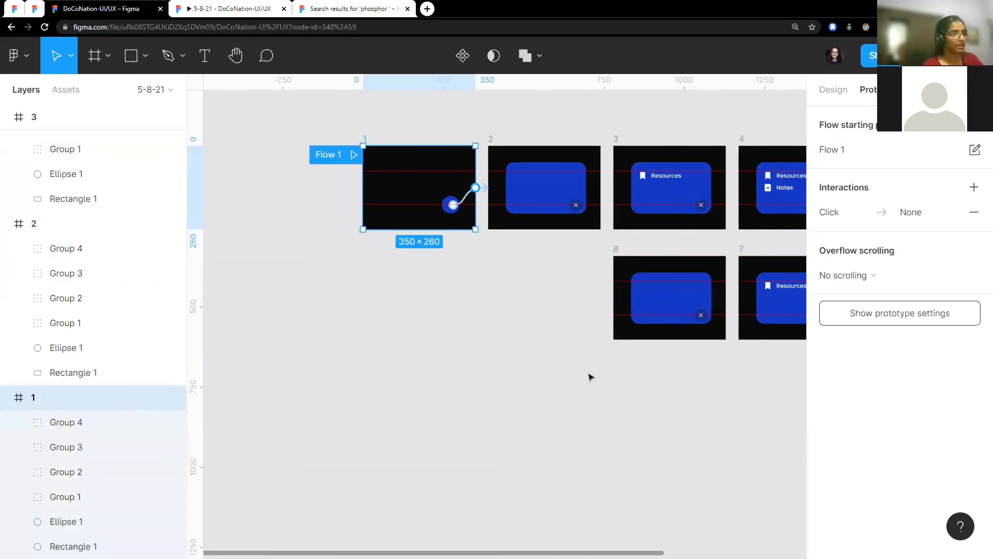
Step: Give frame 8 a new interaction triggered After delay of 50ms
left_click(617, 250)
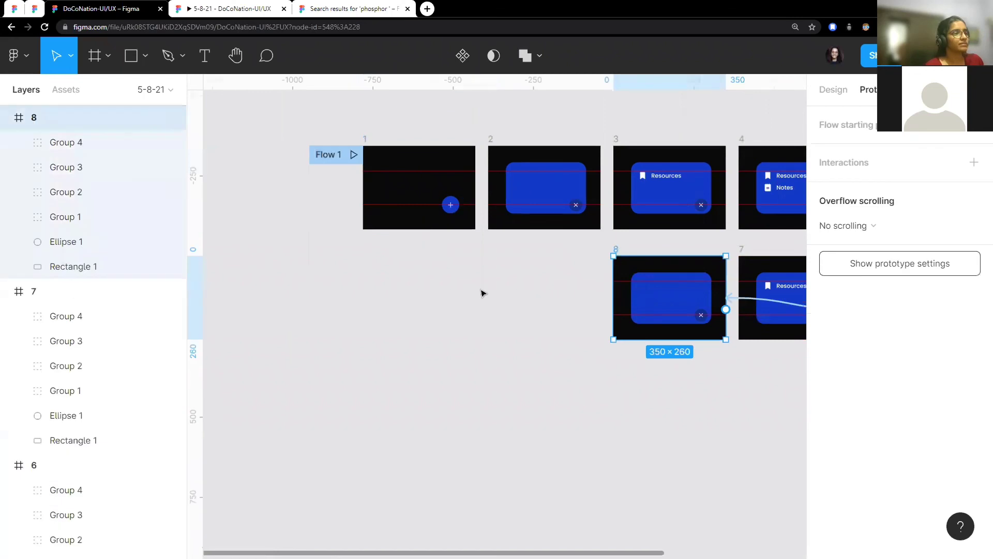
scroll(483, 290, "right", 2)
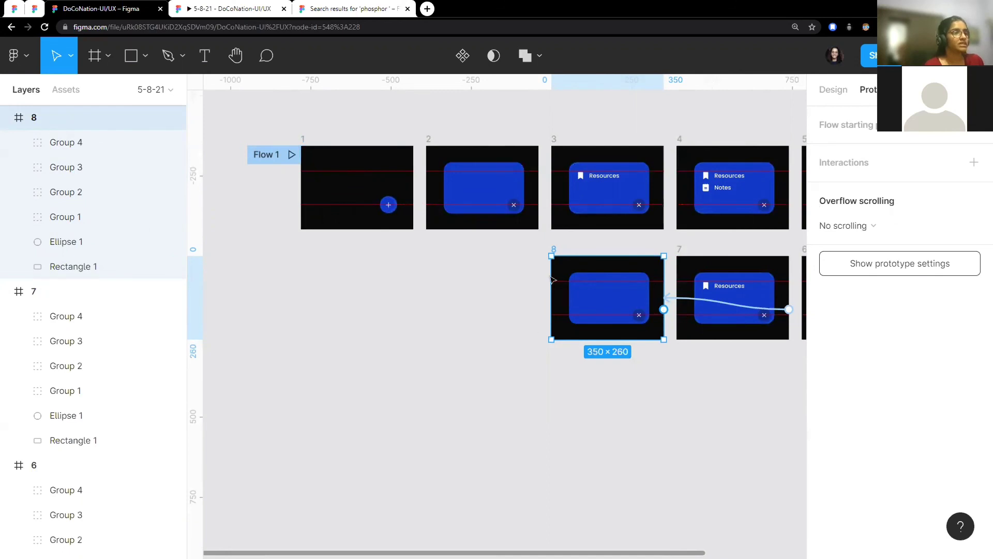
left_click(846, 161)
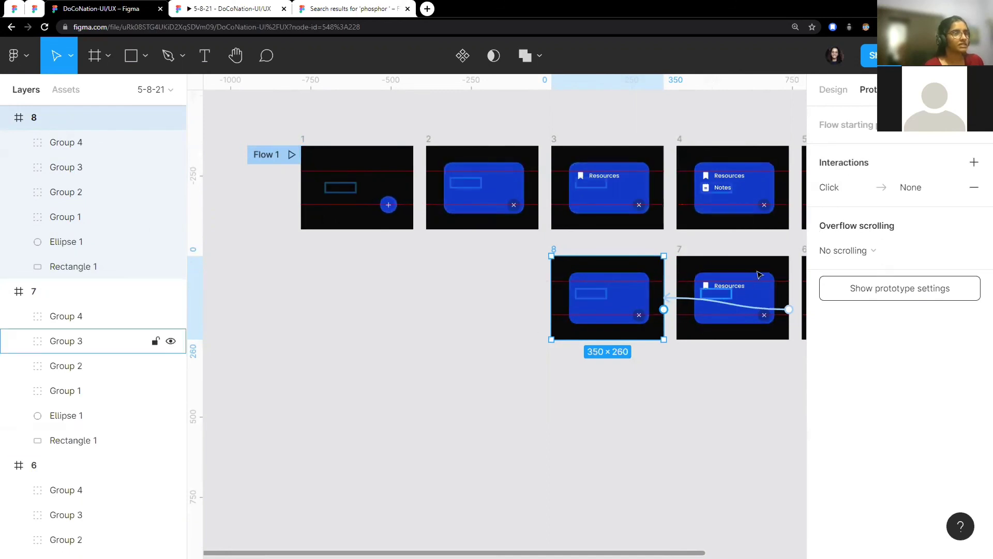
left_click(845, 195)
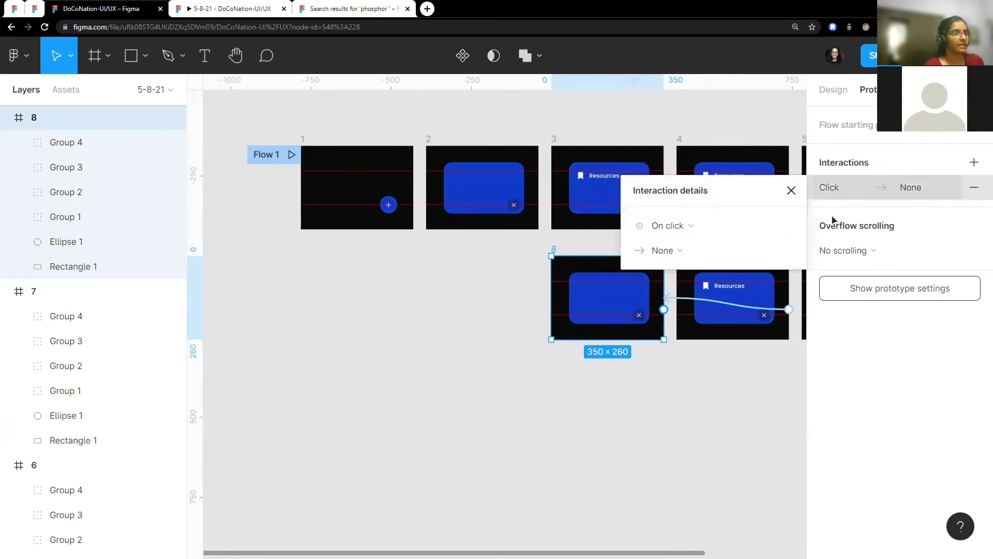
left_click(719, 222)
left_click(689, 420)
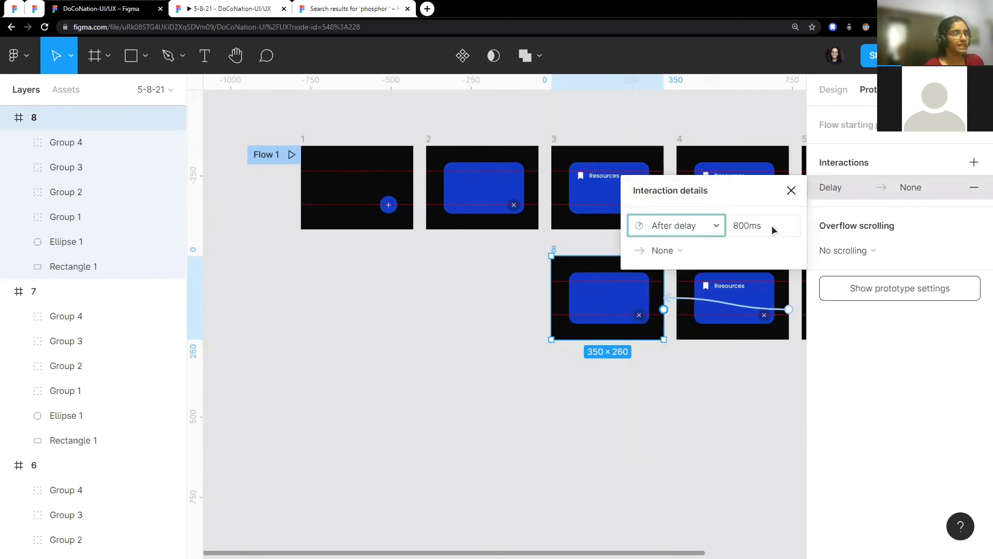
left_click(761, 225)
type("50")
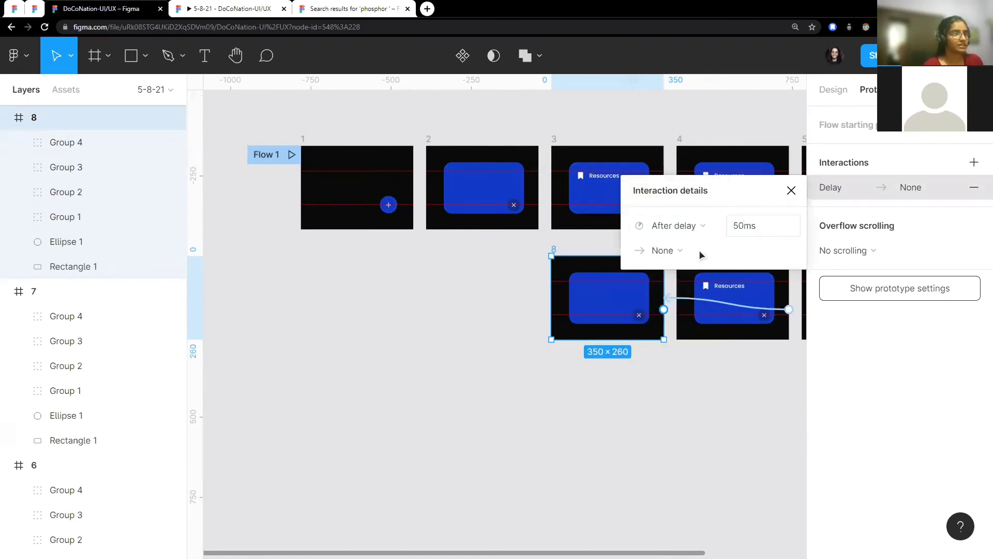
Step: Make the interaction Navigate to frame 1 using Smart animate
left_click(667, 251)
left_click(693, 282)
left_click(754, 251)
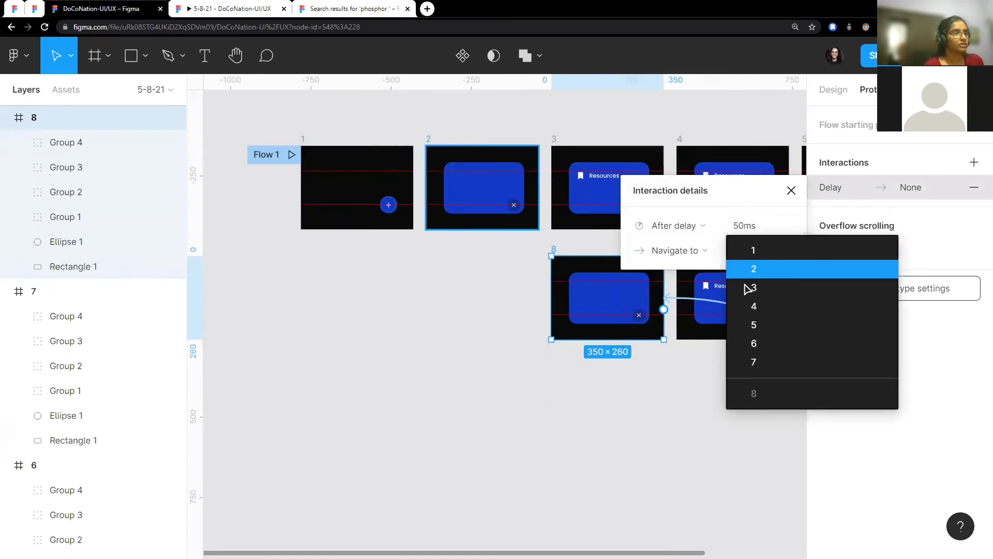
left_click(753, 251)
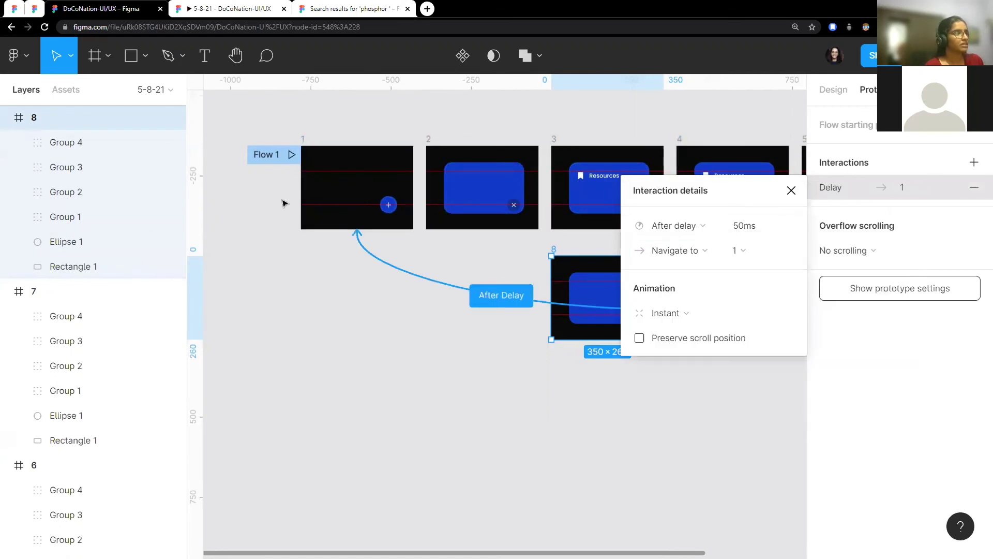
left_click(704, 318)
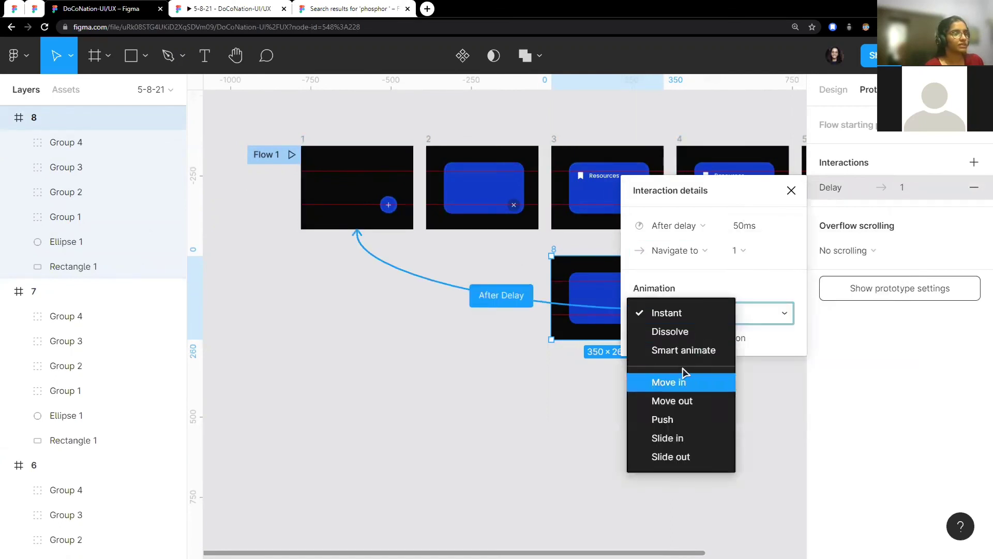
left_click(685, 348)
left_click(528, 361)
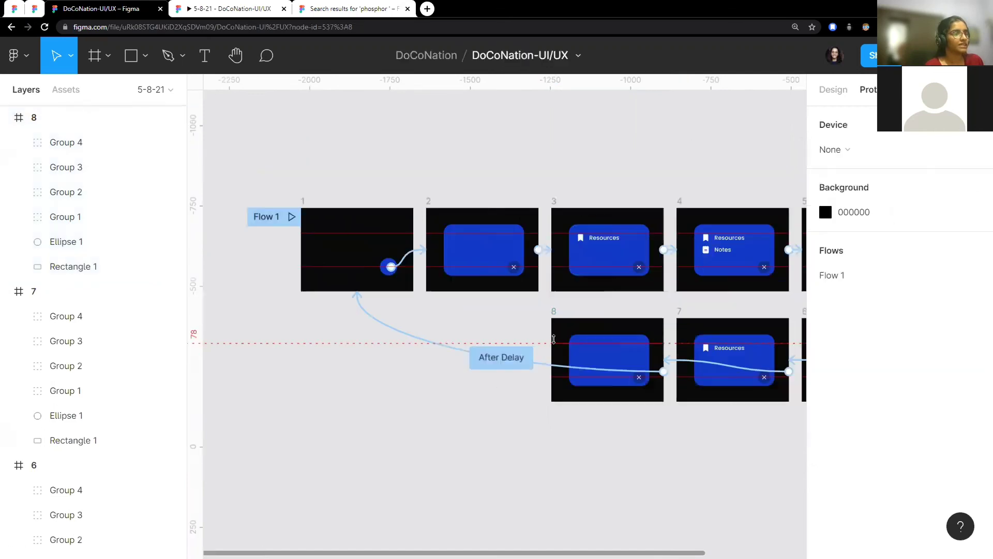
scroll(576, 251, "down", 5)
scroll(693, 243, "up", 2)
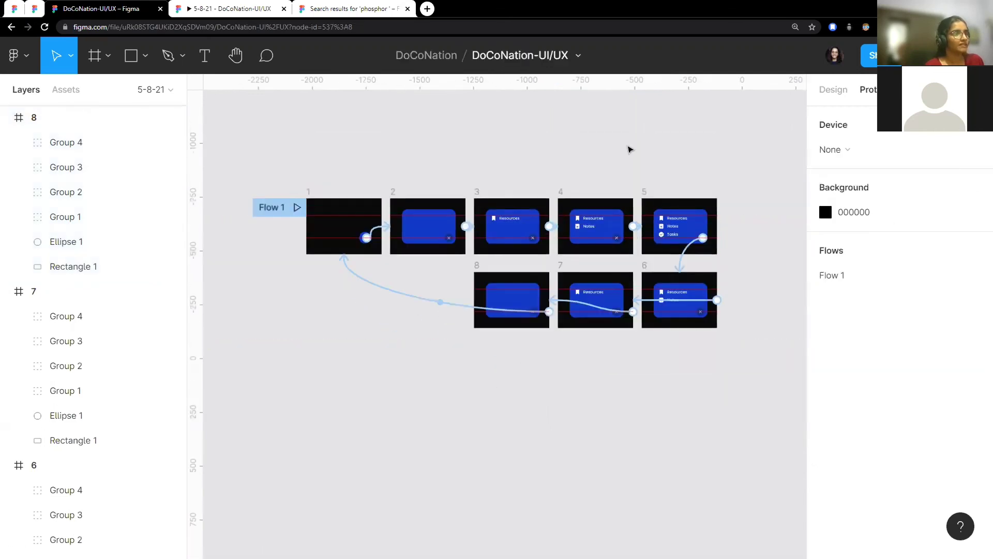
Step: Present the prototype and twice expand the plus button into the menu card, then collapse it
left_click(297, 207)
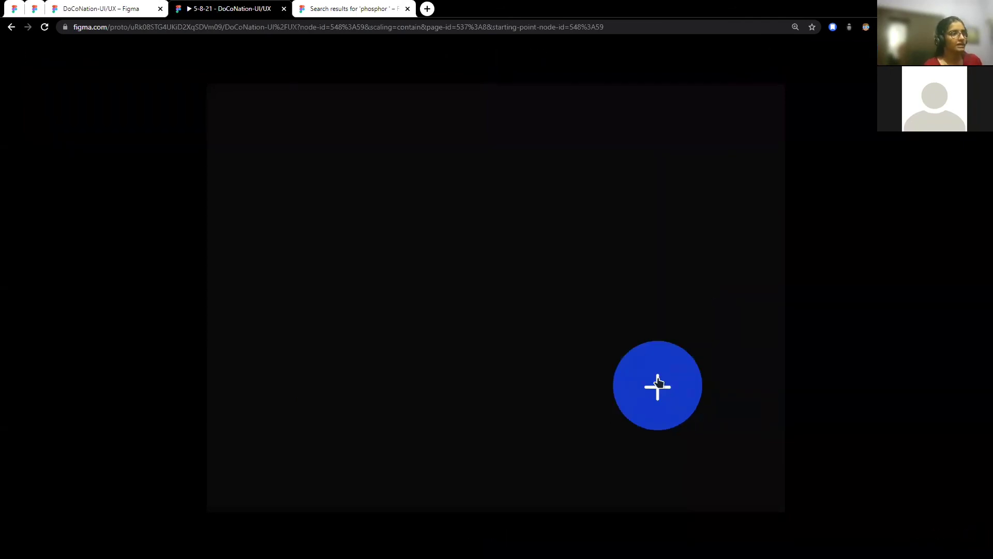
left_click(658, 388)
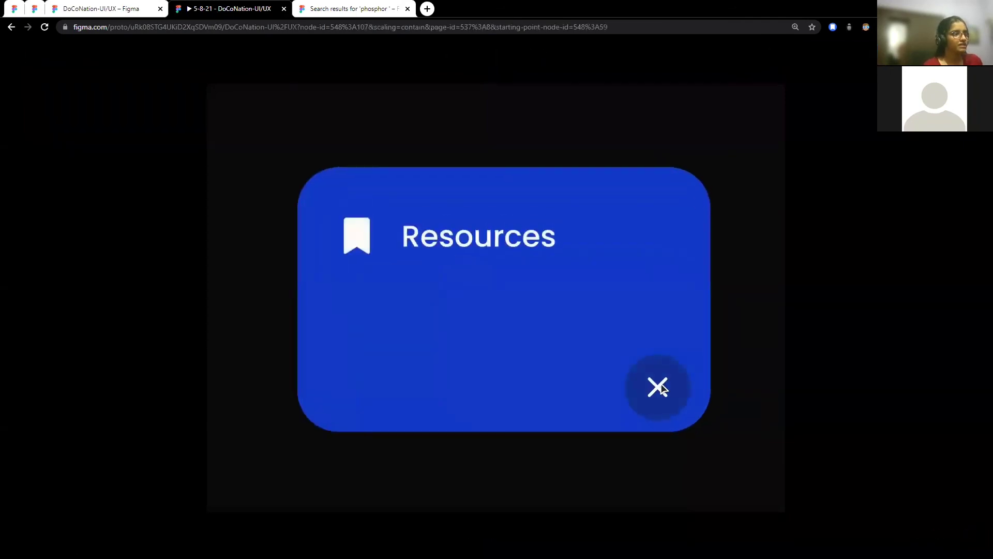
left_click(659, 387)
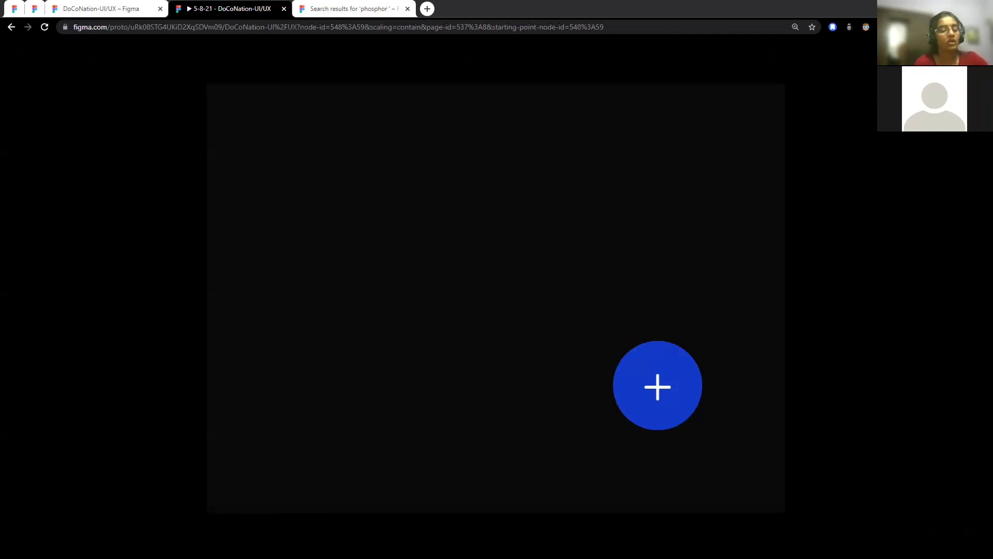
left_click(657, 389)
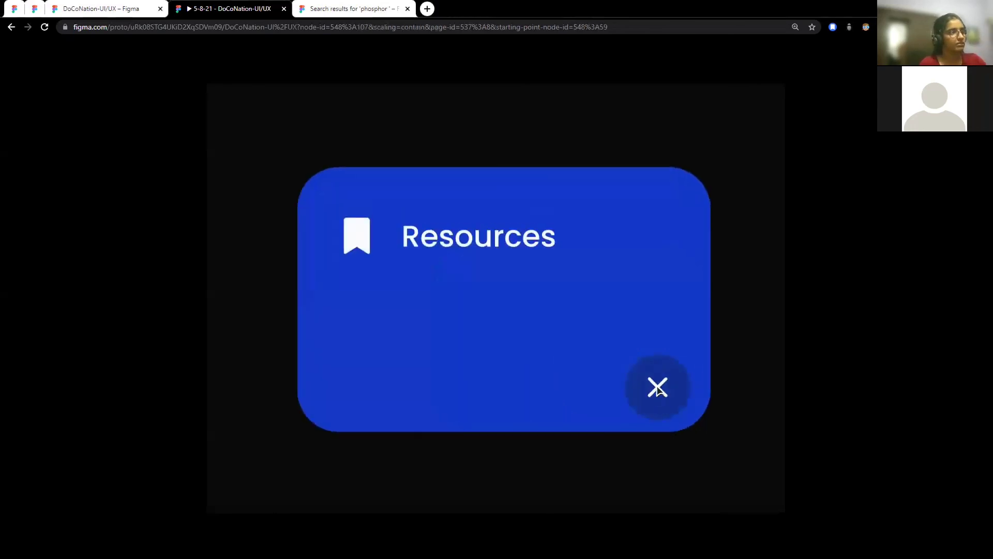
left_click(657, 389)
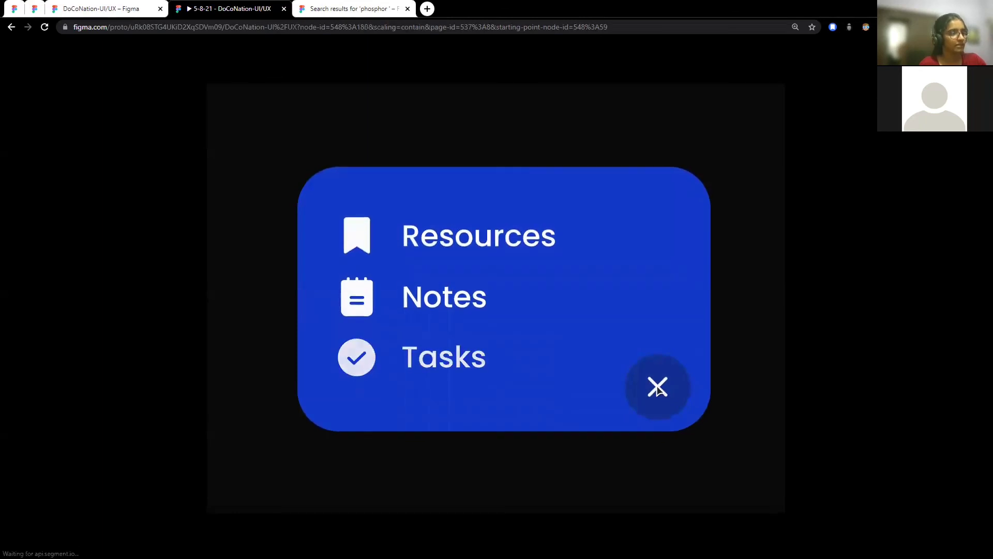